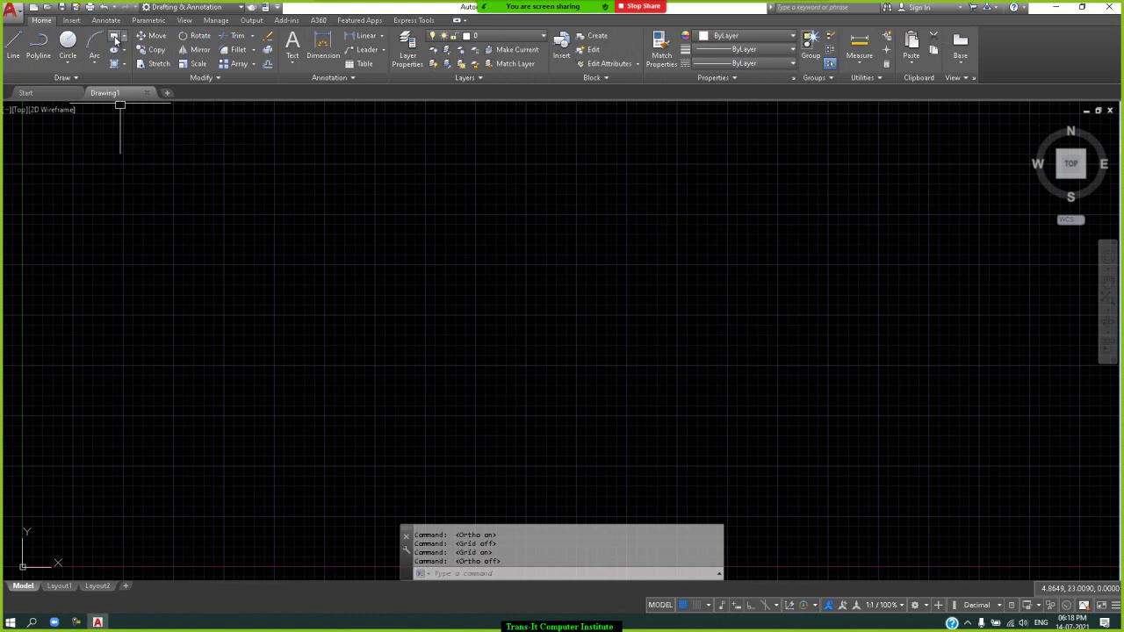
Draw a rectangle 20 units long and 10 units wide in the lower part of the drawing, using the Dimensions option.
left_click(108, 489)
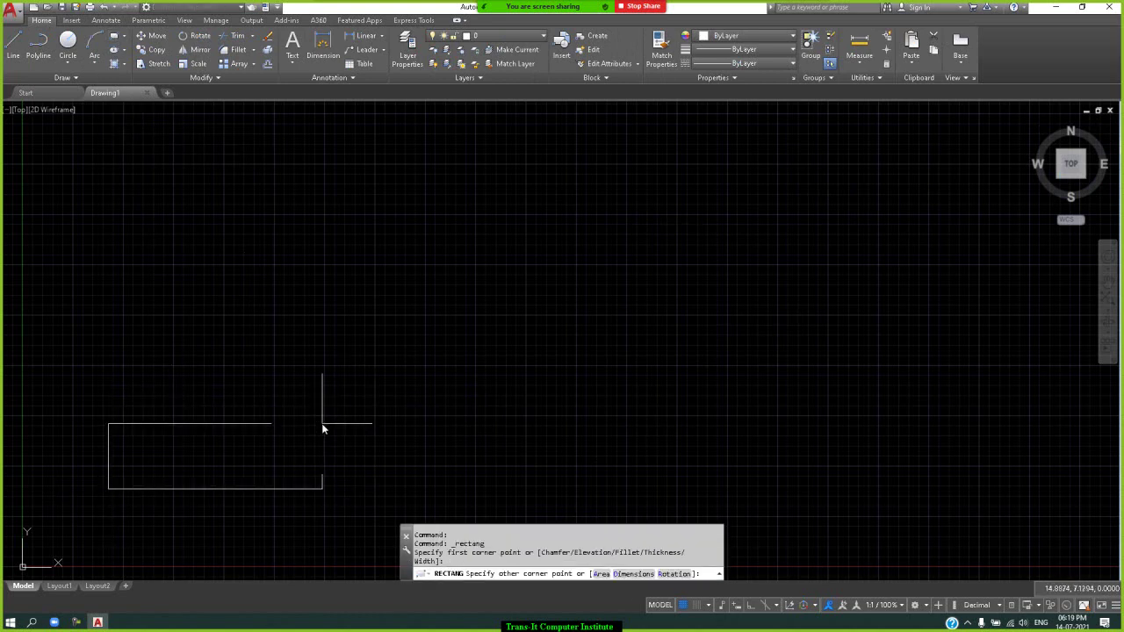
left_click(635, 573)
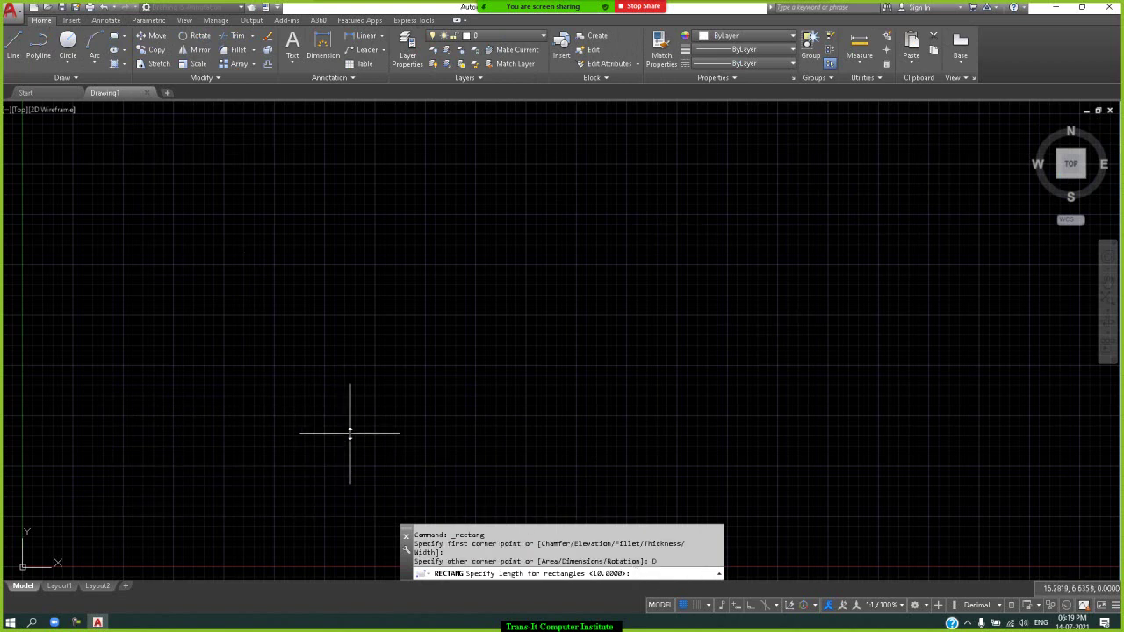
type("20")
key("Return")
type("10")
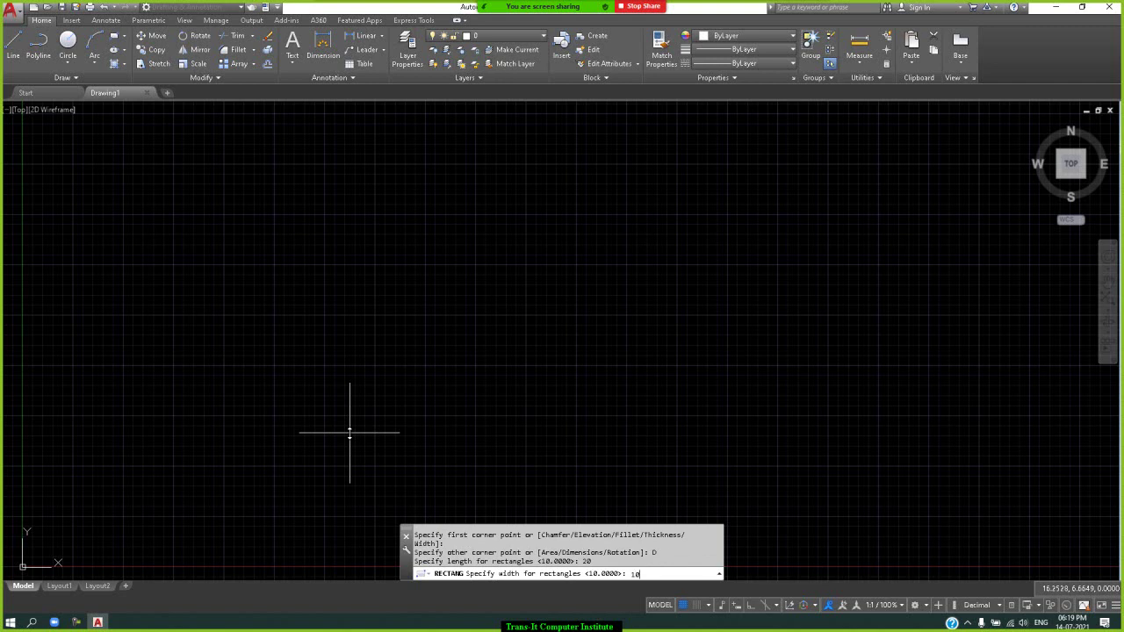
key("Return")
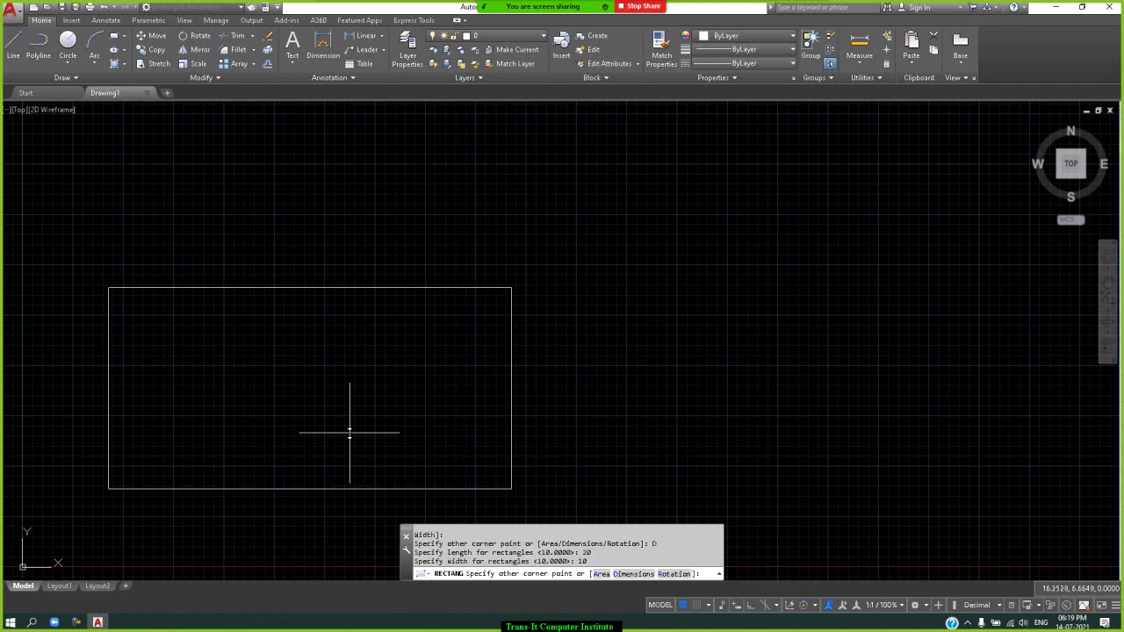
left_click(395, 374)
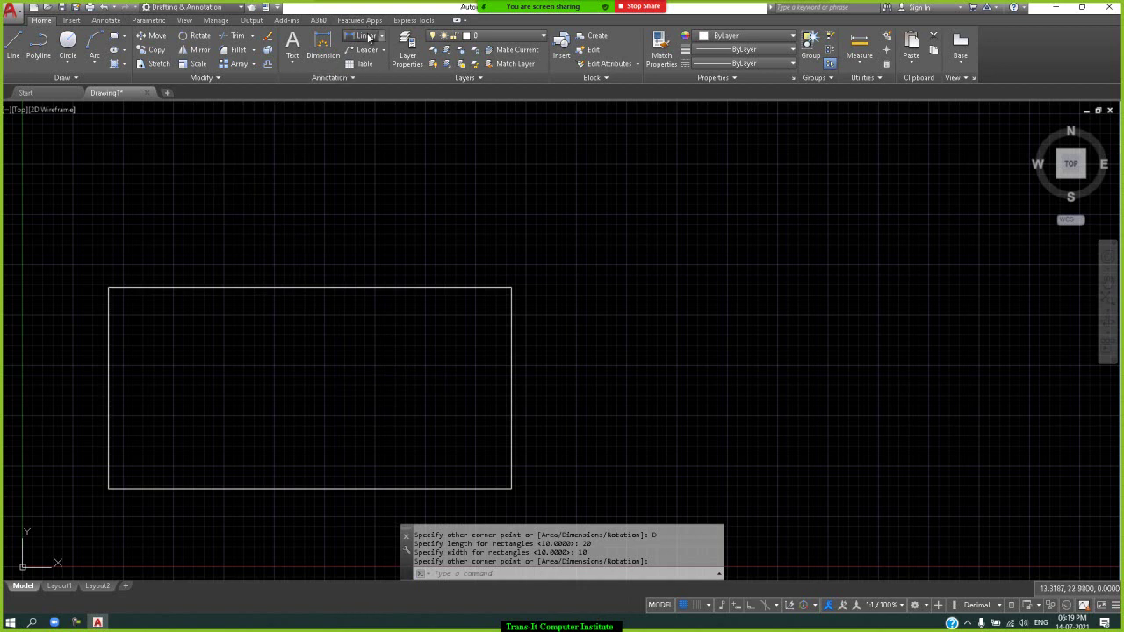
Add linear dimensions to the rectangle's top edge and right edge, placed outside the shape.
left_click(362, 36)
left_click(108, 288)
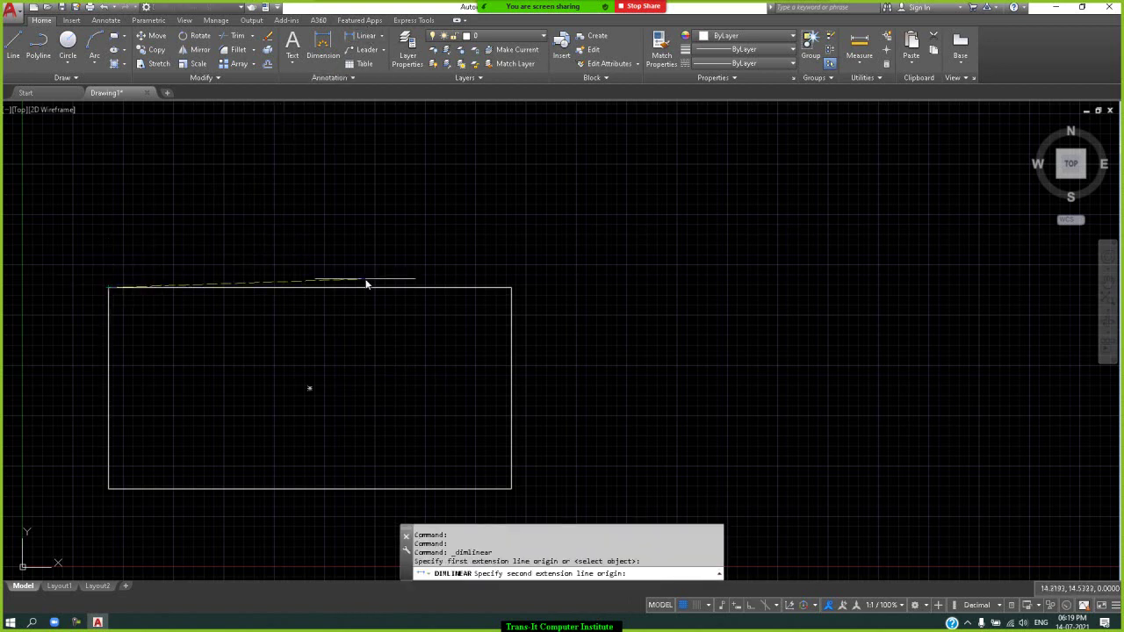
left_click(513, 290)
left_click(418, 250)
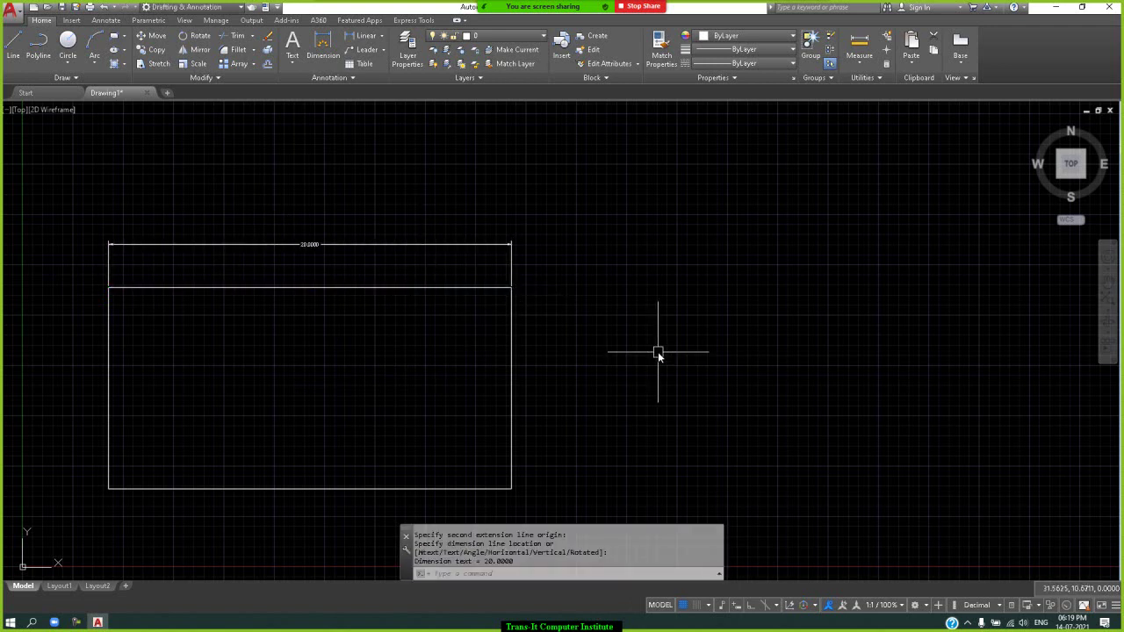
key("Return")
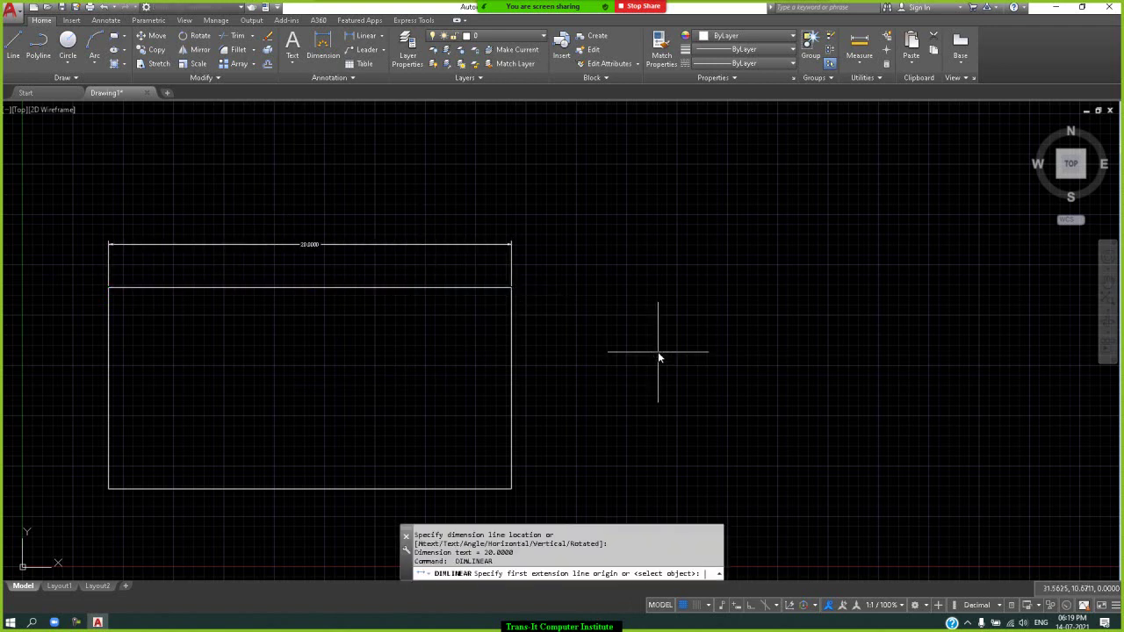
left_click(511, 287)
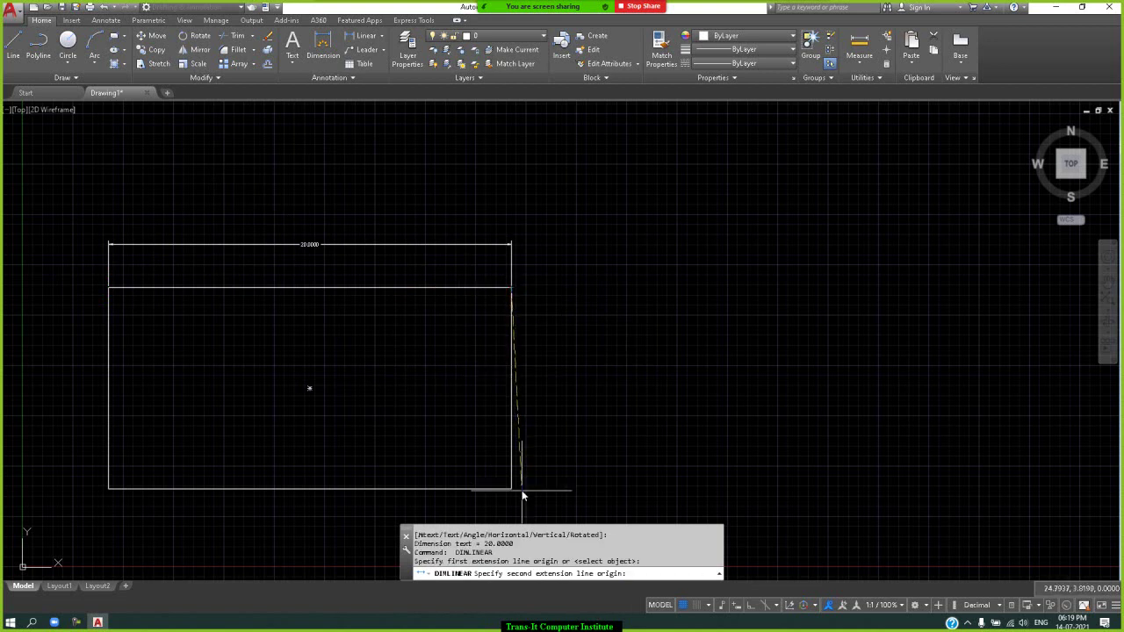
left_click(511, 487)
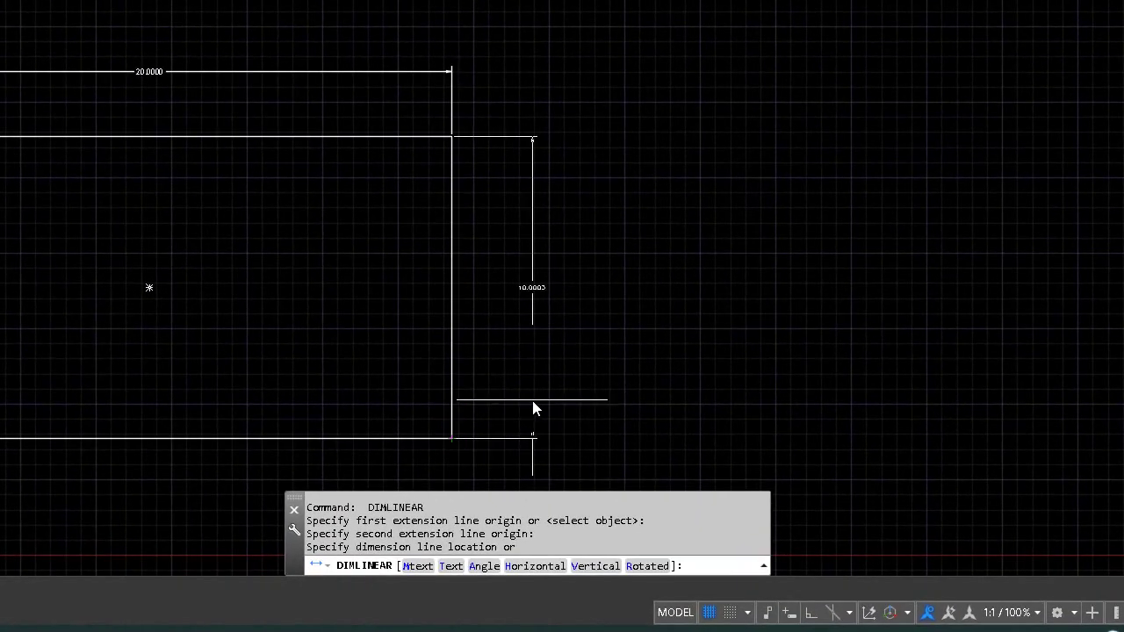
left_click(536, 410)
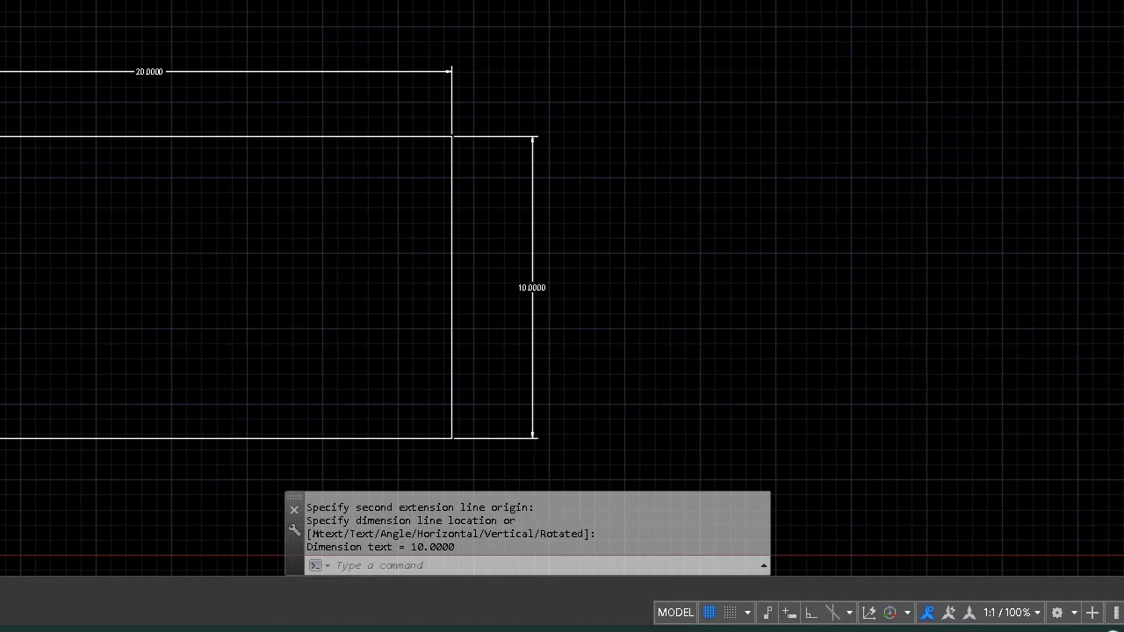
Scale the rectangle by a factor of 2 about its geometric center.
left_click(193, 64)
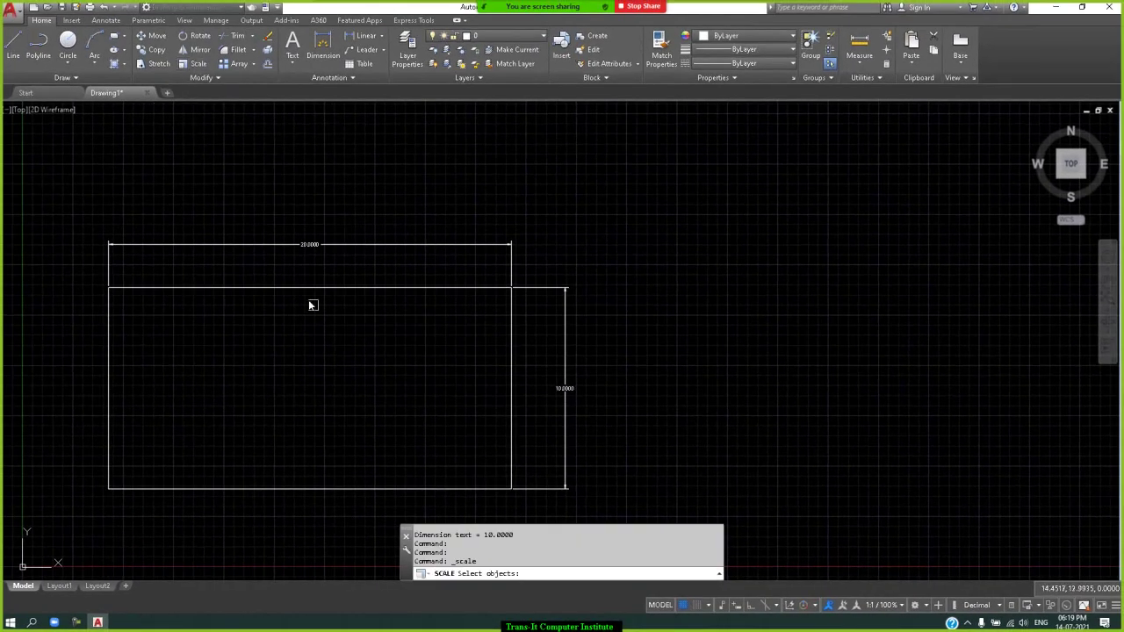
left_click(341, 288)
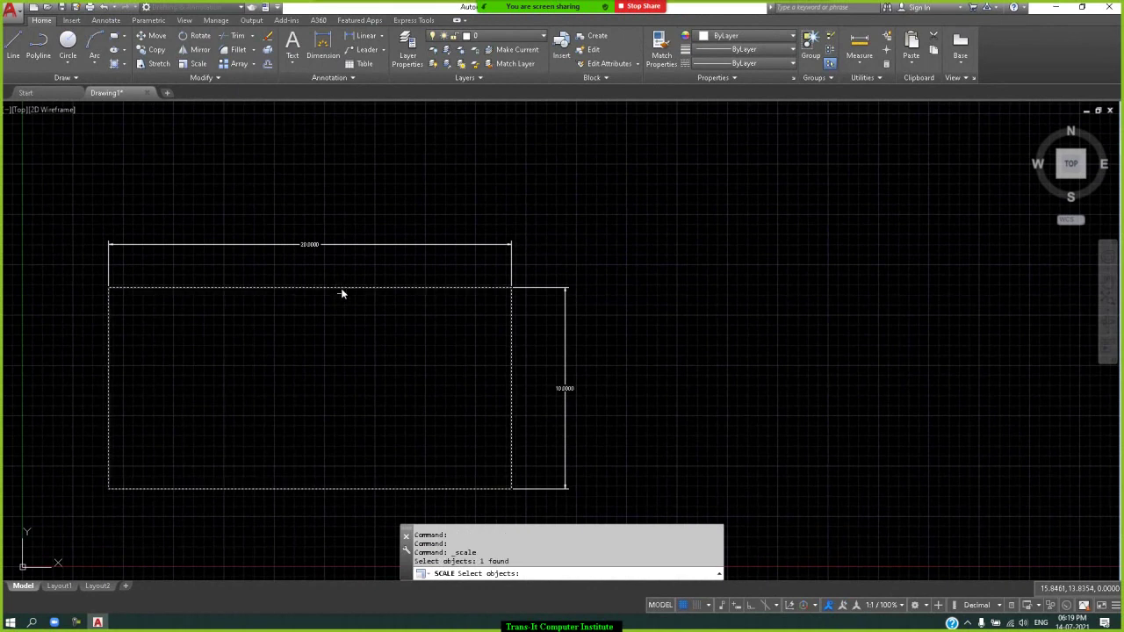
key("Return")
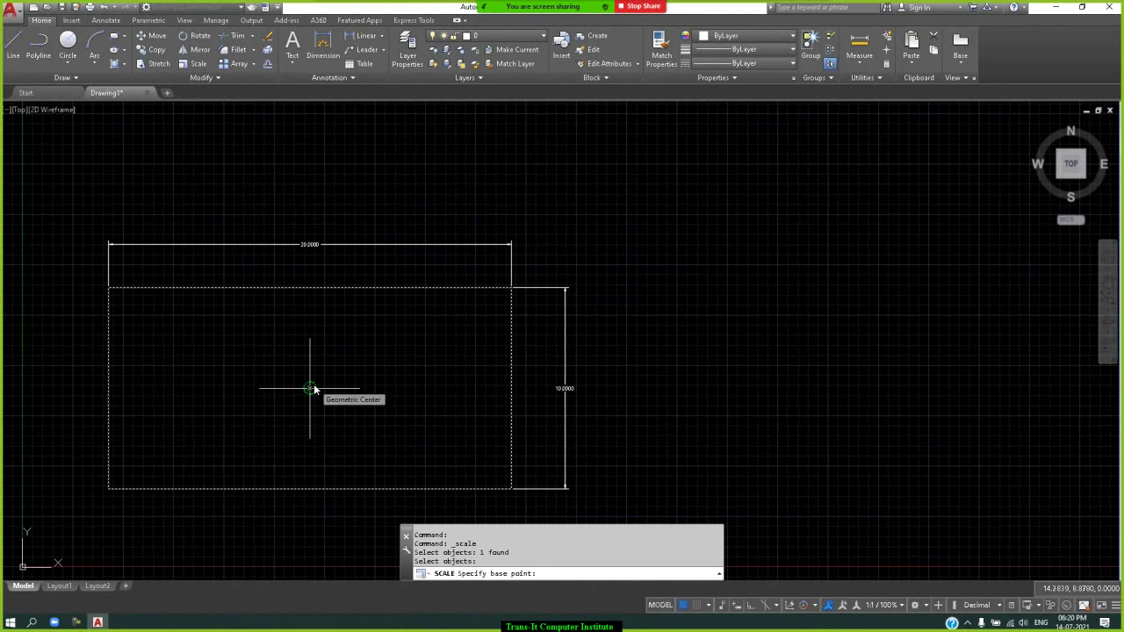
left_click(311, 388)
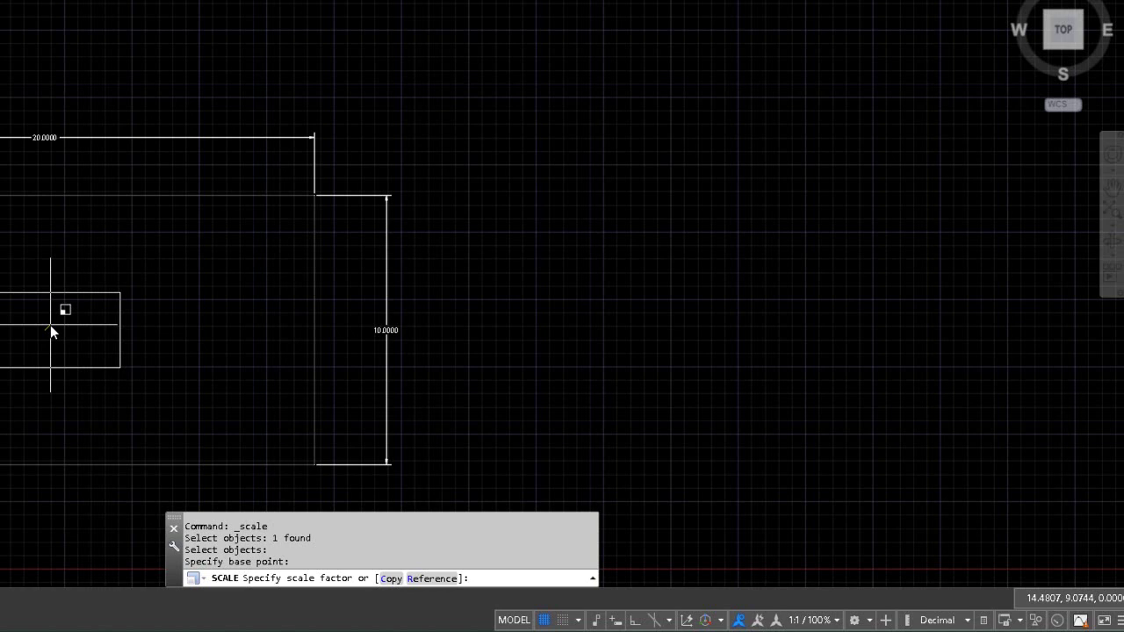
type("2")
key("Return")
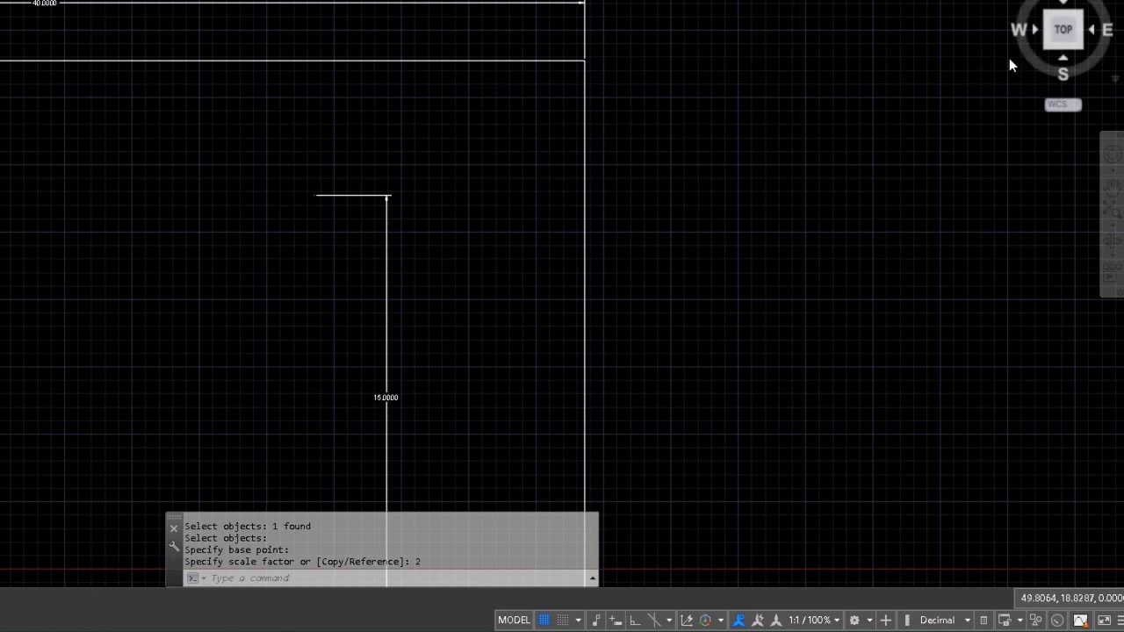
Delete the misplaced vertical dimension and add a new dimension for the enlarged rectangle's right edge, placed outside the shape.
left_click(1071, 31)
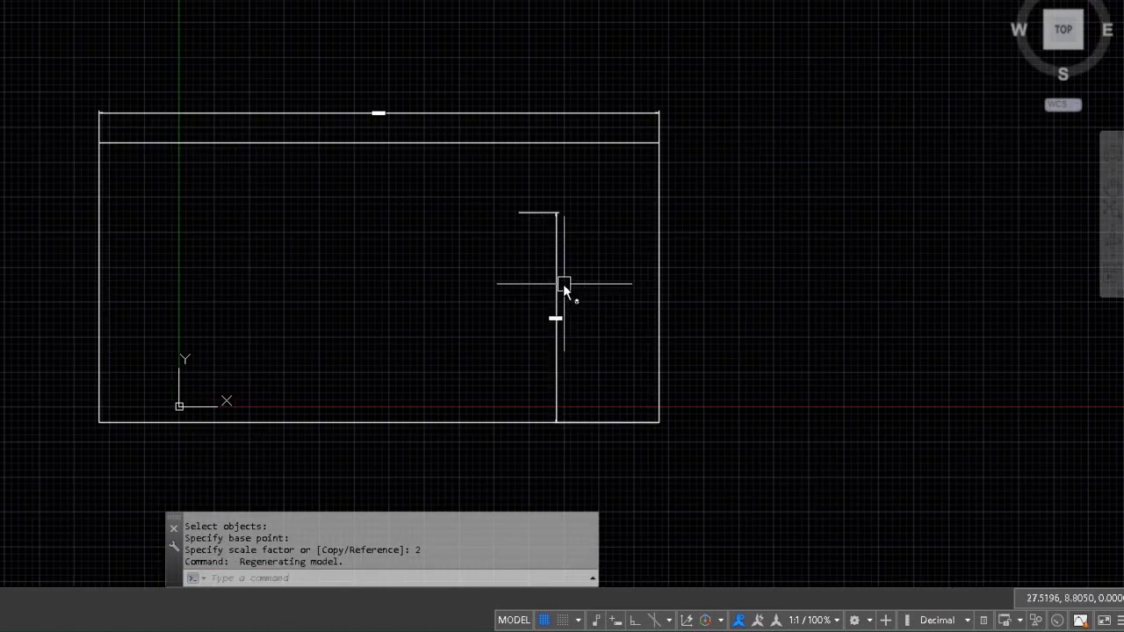
left_click(561, 284)
key("Delete")
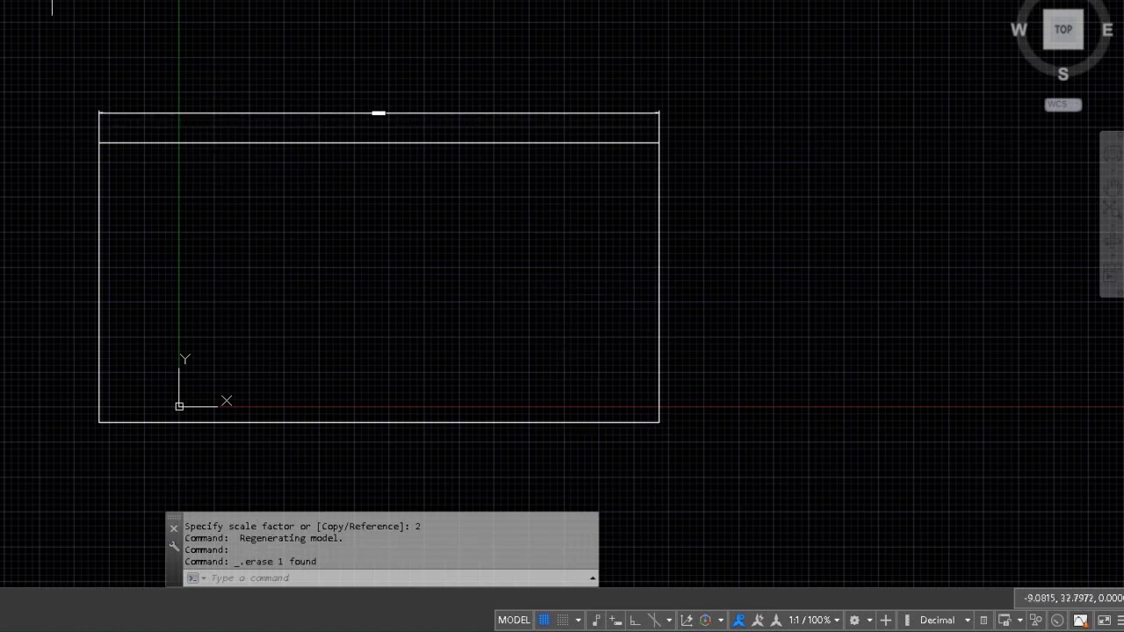
left_click(52, 7)
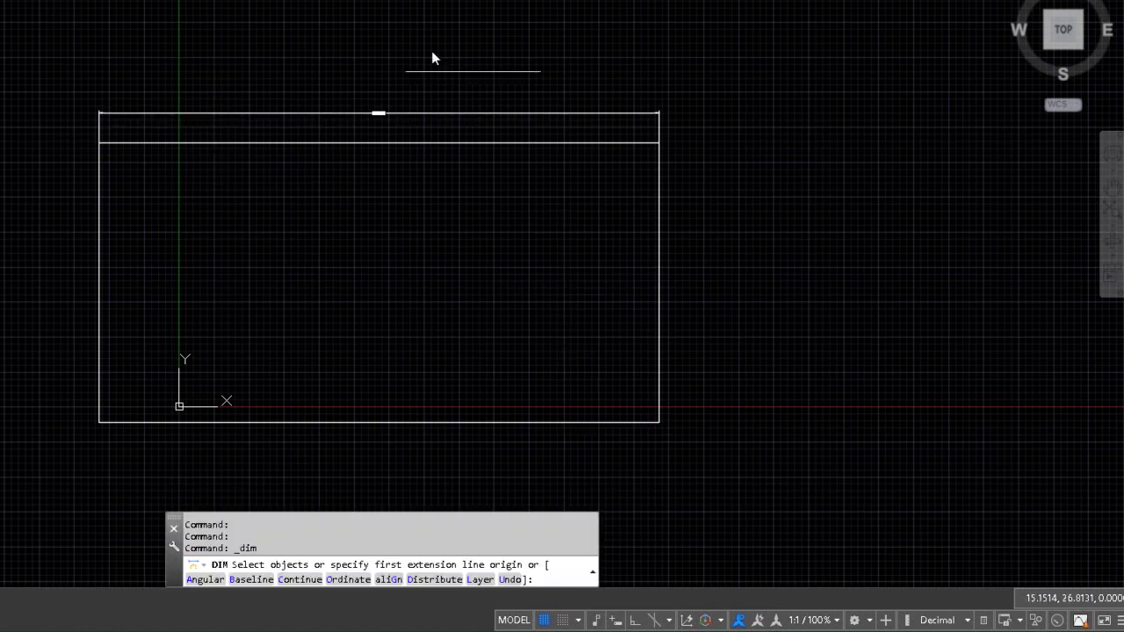
left_click(654, 216)
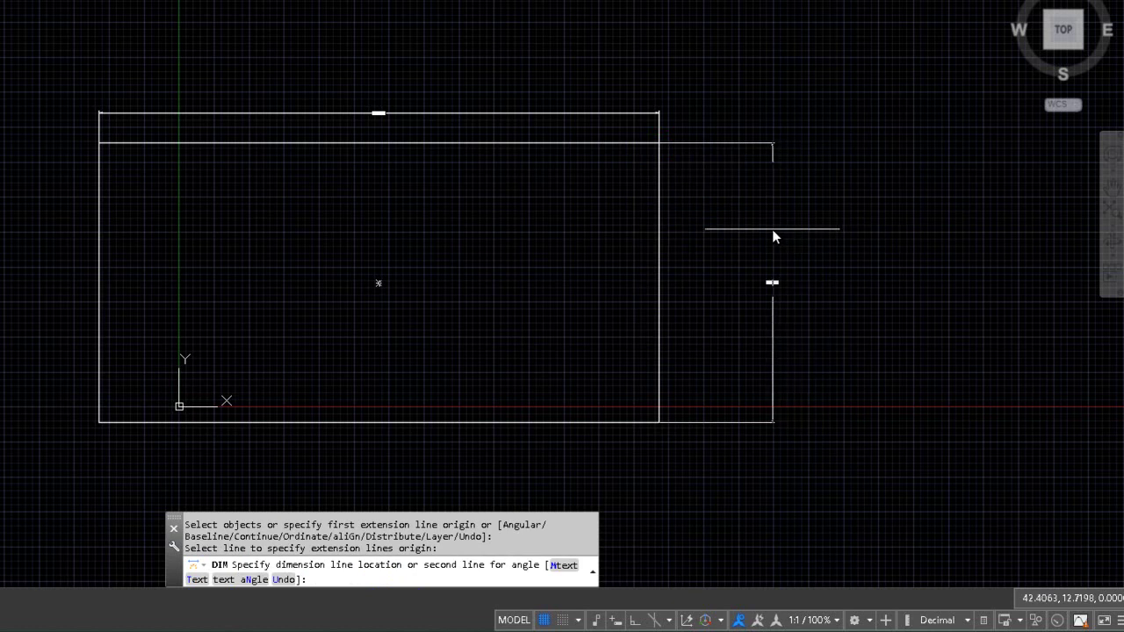
left_click(772, 229)
key("Return")
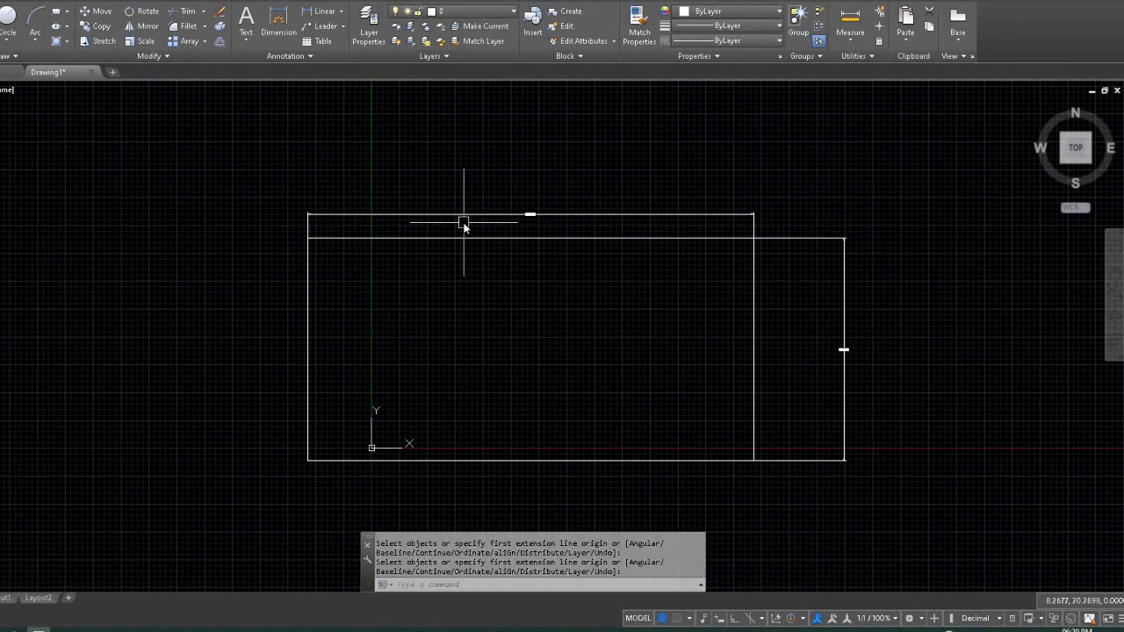
Modify the Standard dimension style to an overall scale of 5 with trailing zeros suppressed for linear dimensions.
type("d")
key("Return")
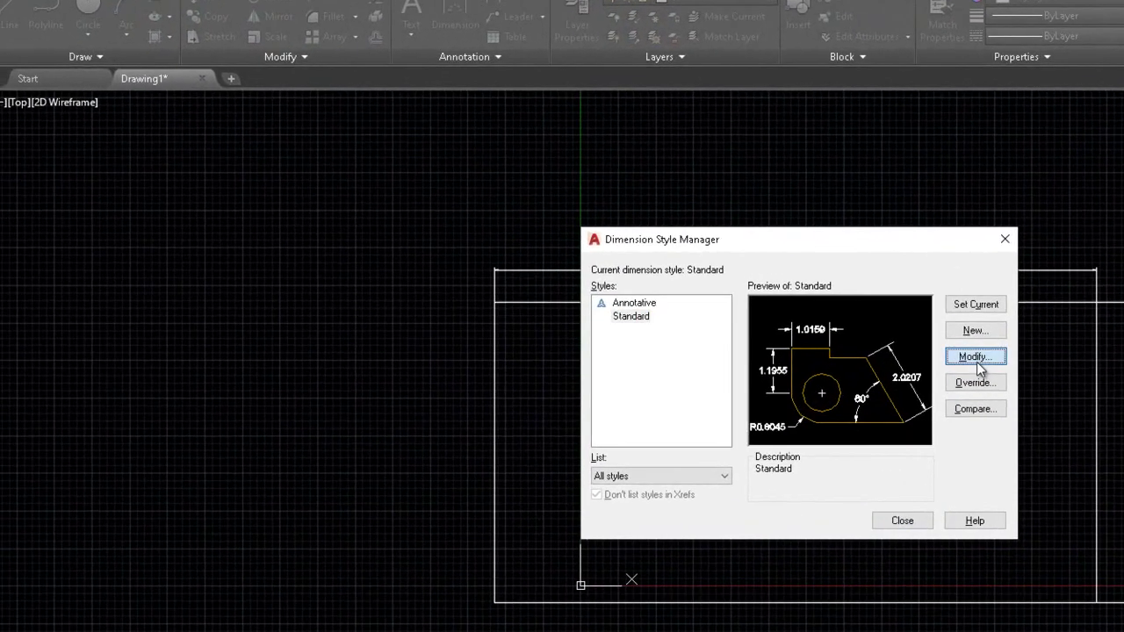
left_click(716, 293)
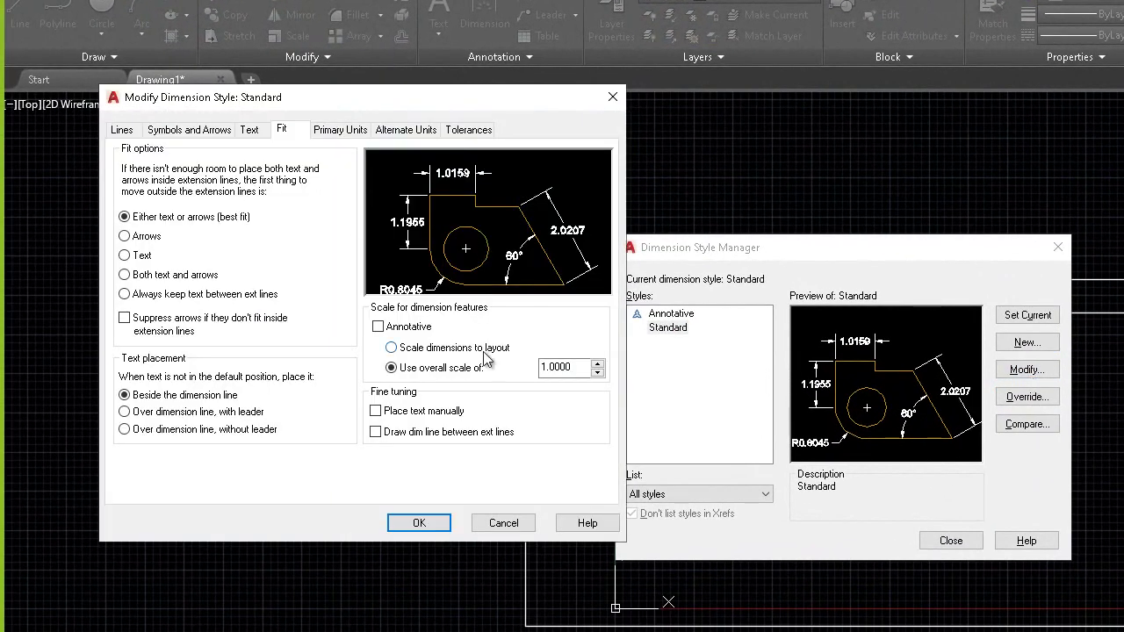
double_click(576, 369)
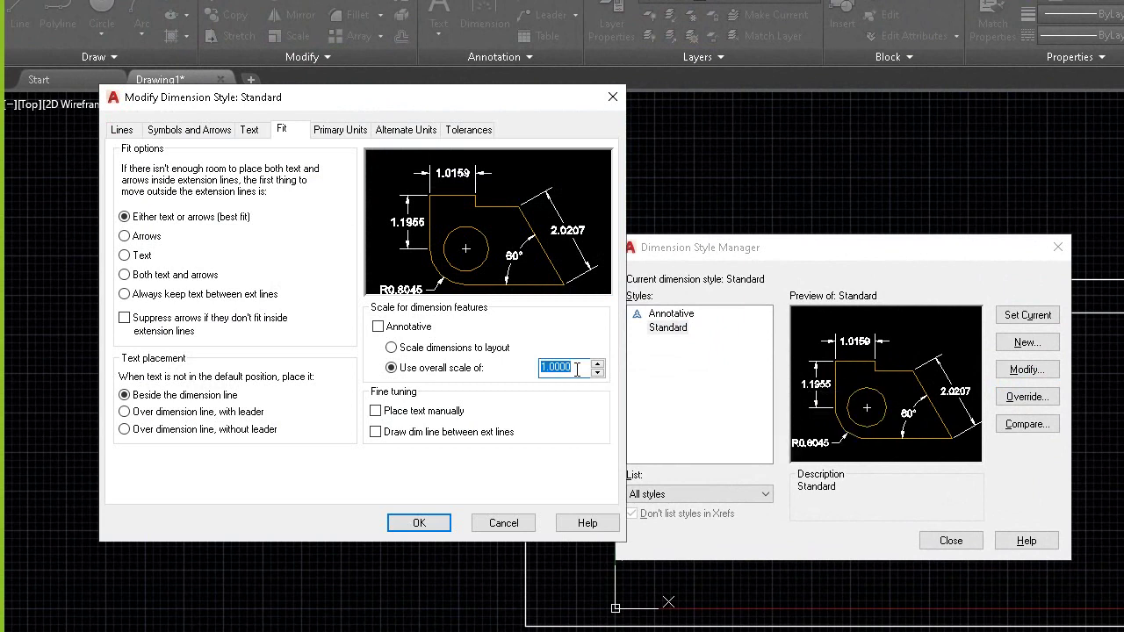
type("5")
left_click(356, 130)
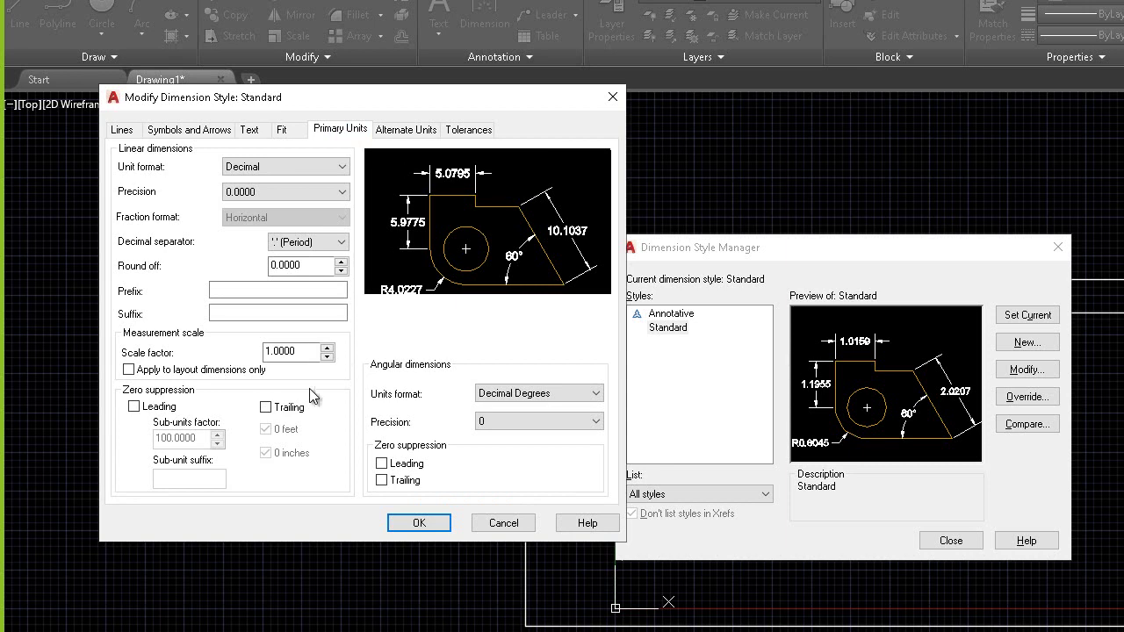
left_click(266, 407)
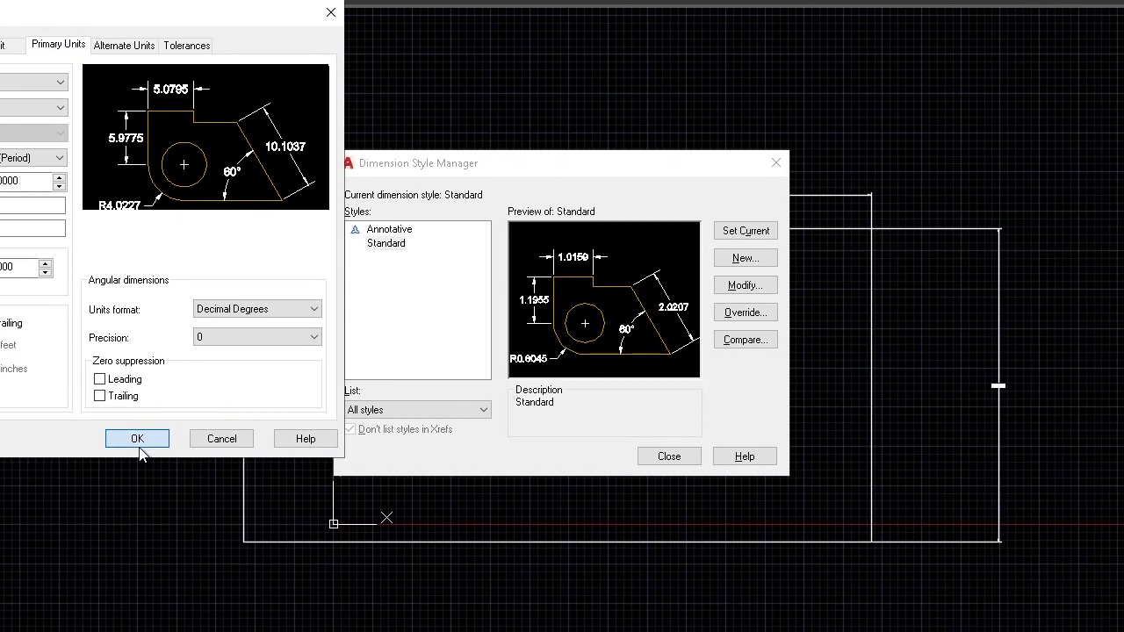
left_click(229, 469)
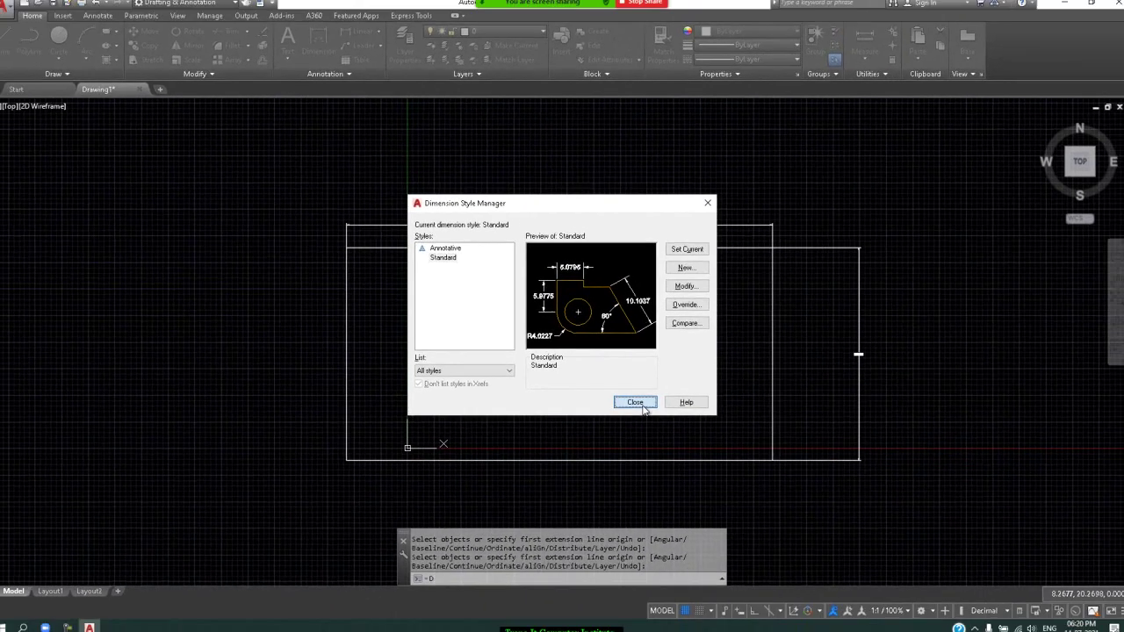
left_click(663, 445)
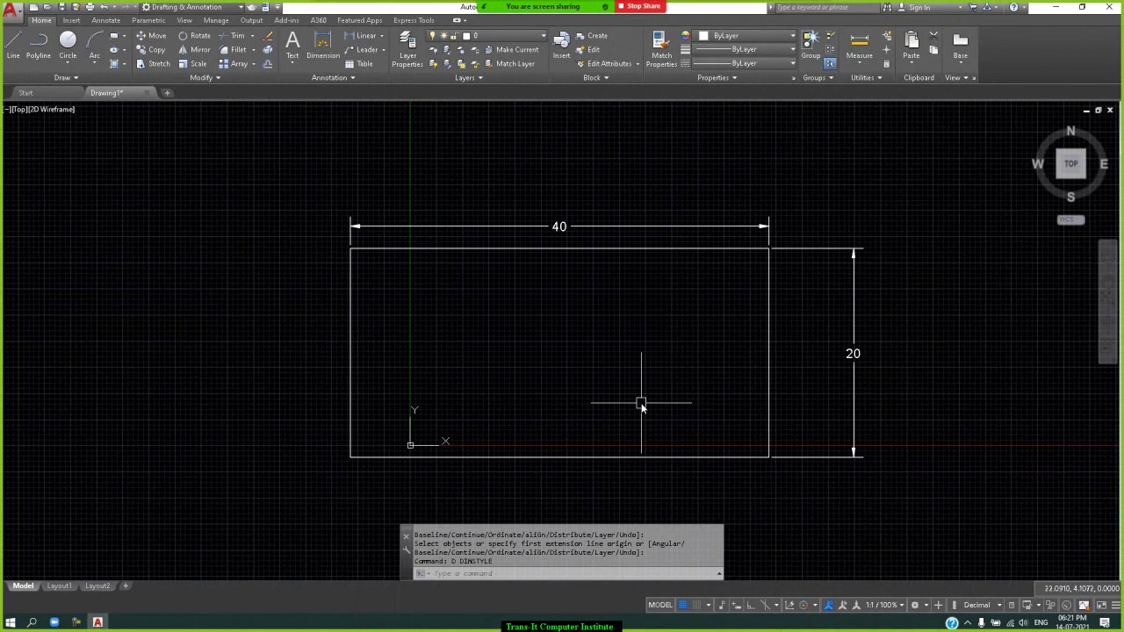
Create a scaled copy of the rectangle about its geometric center with a scale factor of .5.
type("sc")
key("Return")
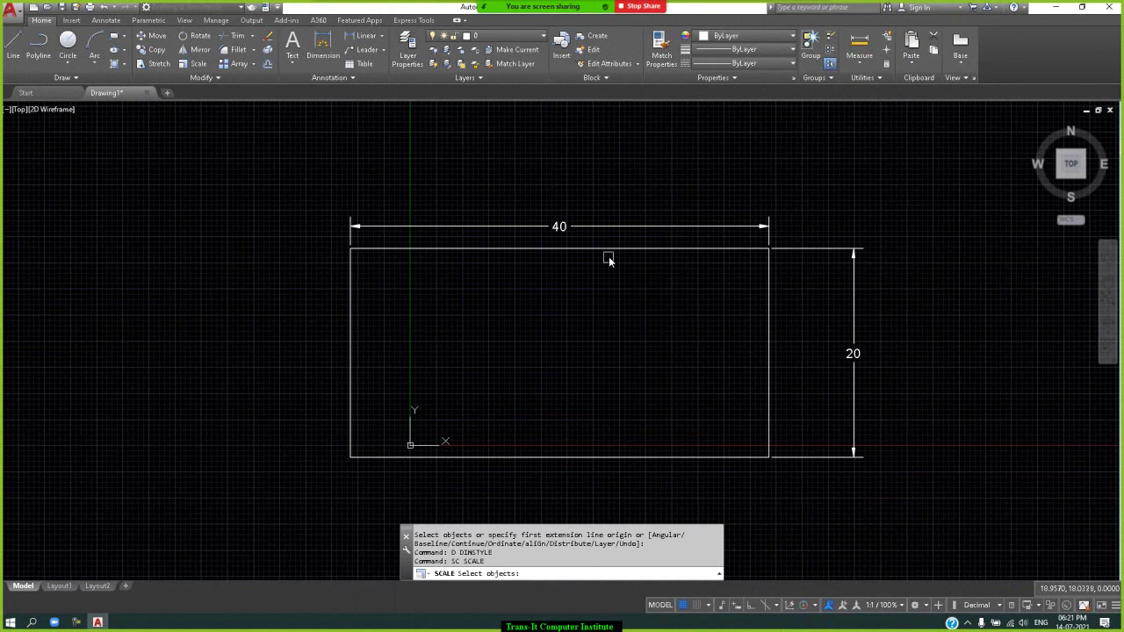
left_click(613, 253)
key("Return")
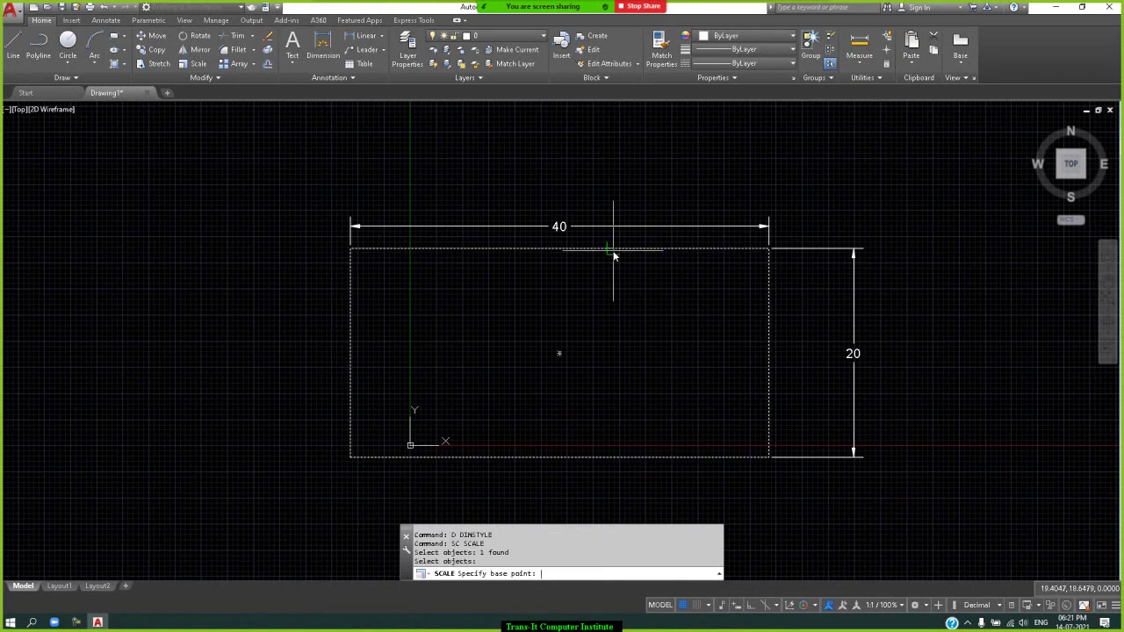
left_click(560, 354)
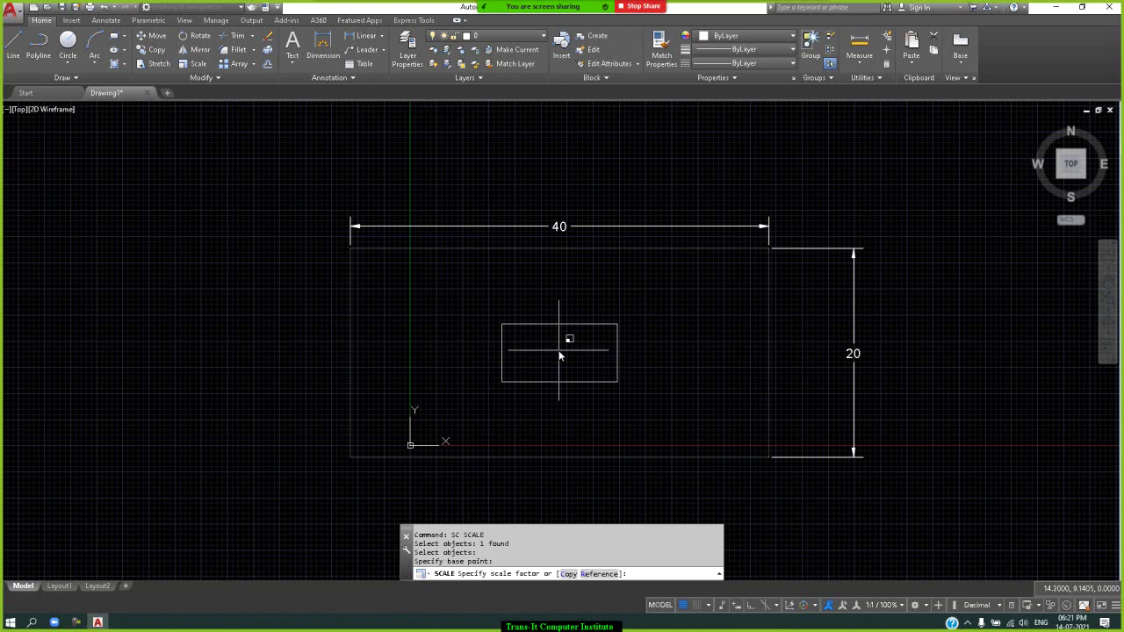
left_click(571, 575)
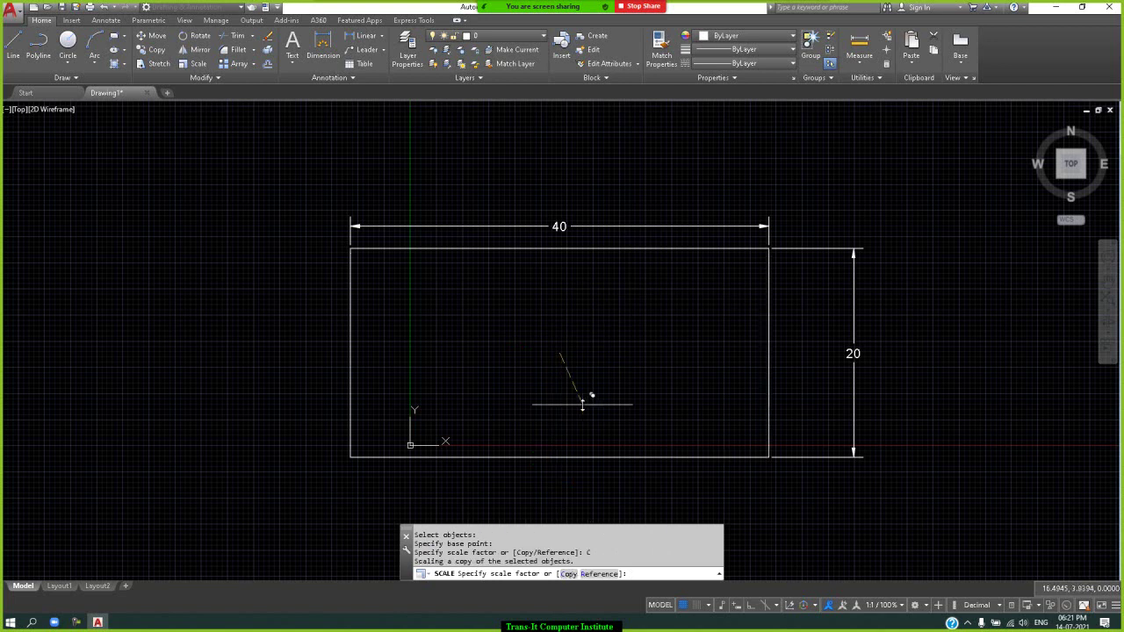
type(".5")
key("Return")
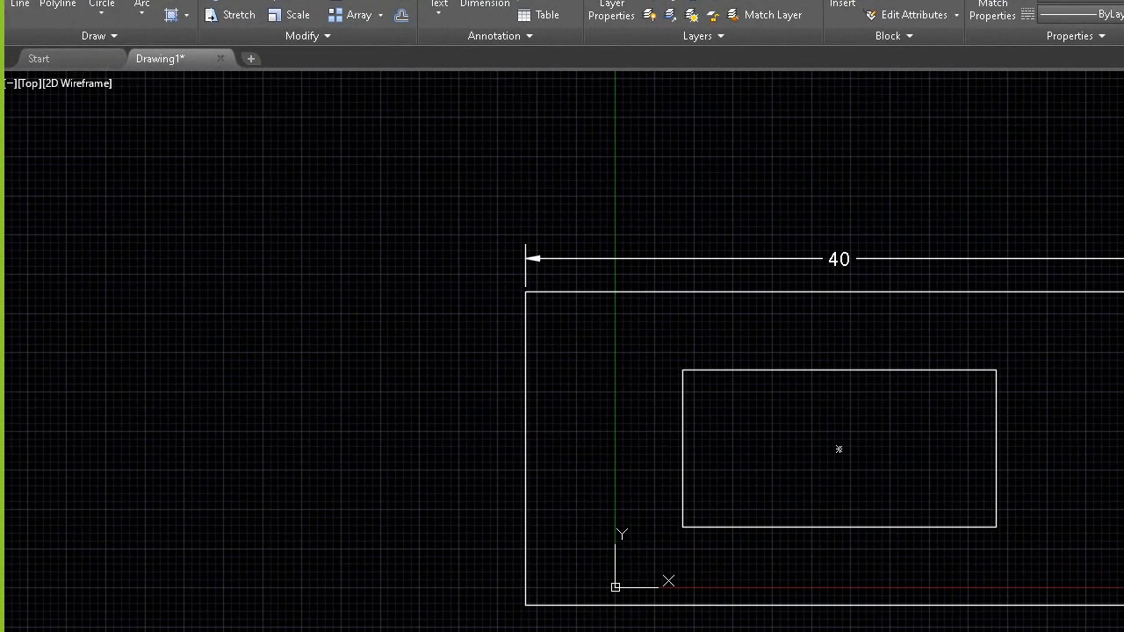
Draw a 70-unit horizontal line rightward from the outer rectangle's lower-left corner, with the grid off and ortho on.
left_click(525, 606)
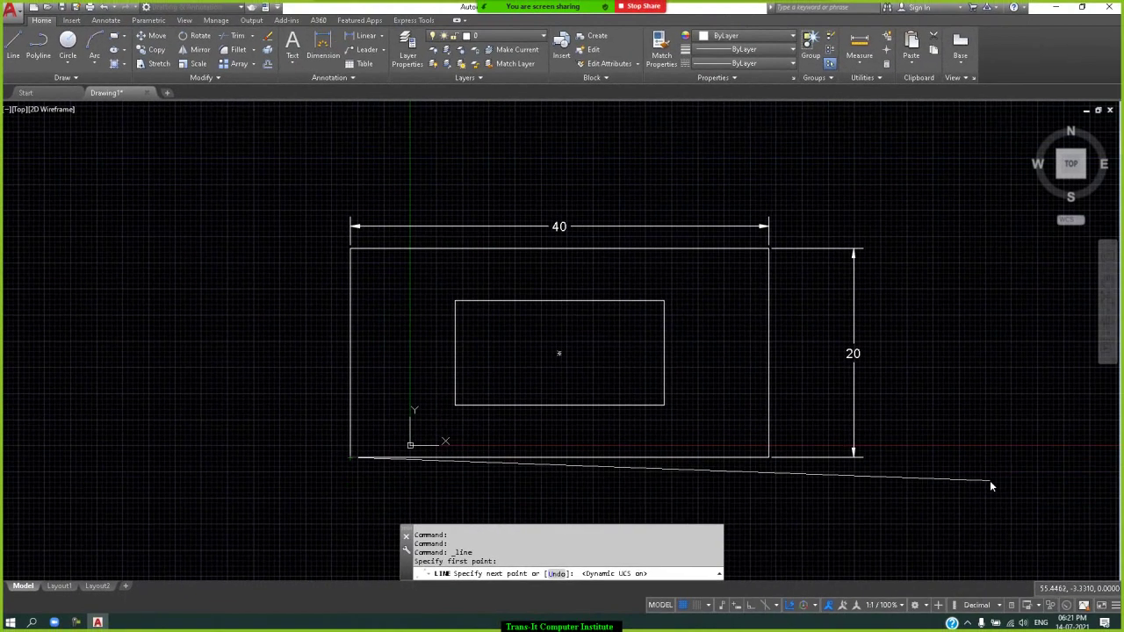
key("F7")
key("F8")
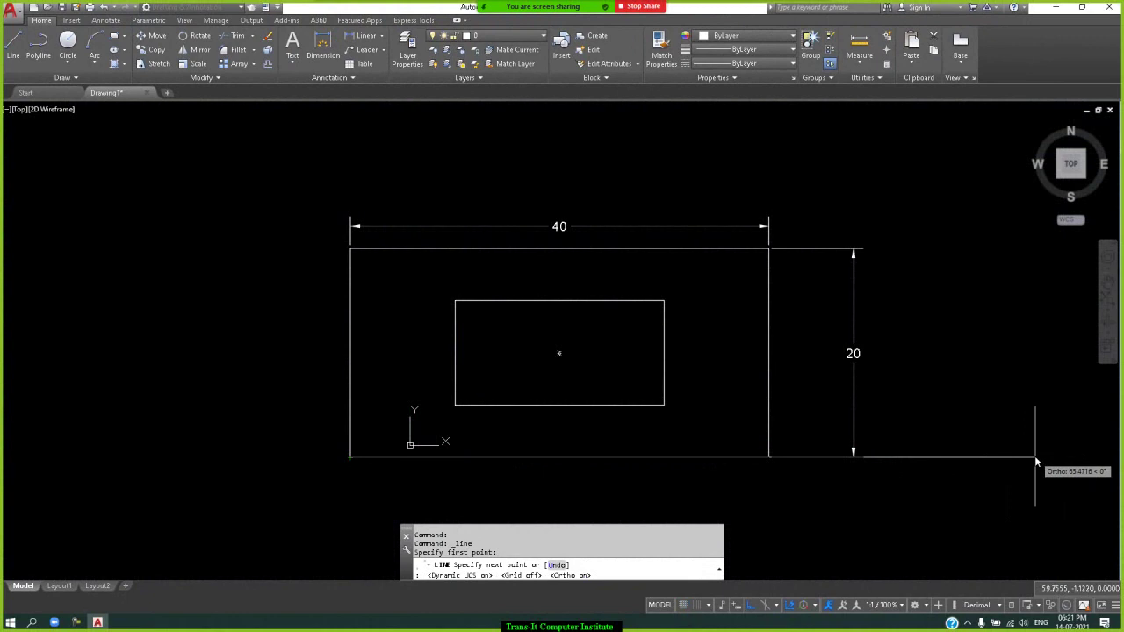
type("70")
key("Return")
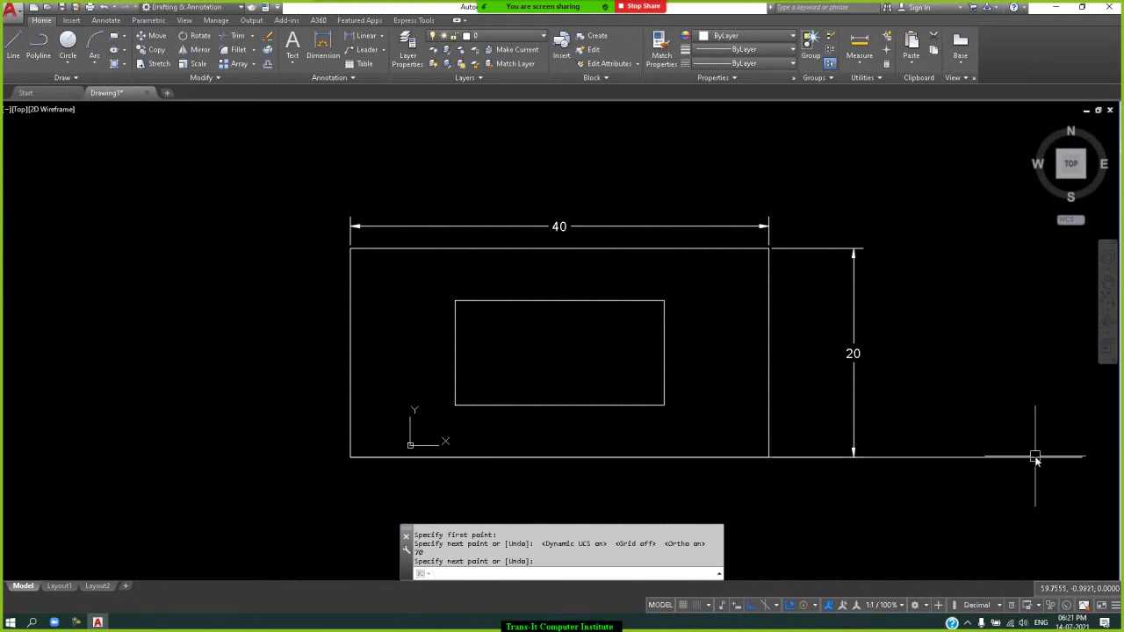
key("Return")
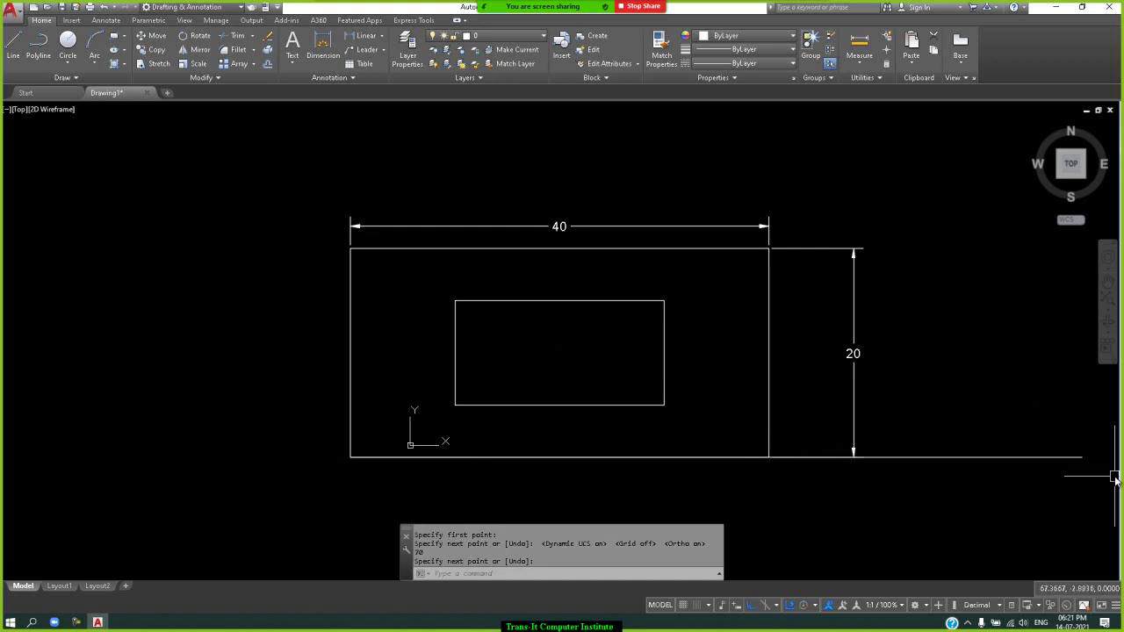
Scale the outer rectangle from its lower-left corner by Reference, using its bottom edge as reference length and the 70-unit line's end as new length.
type("sc")
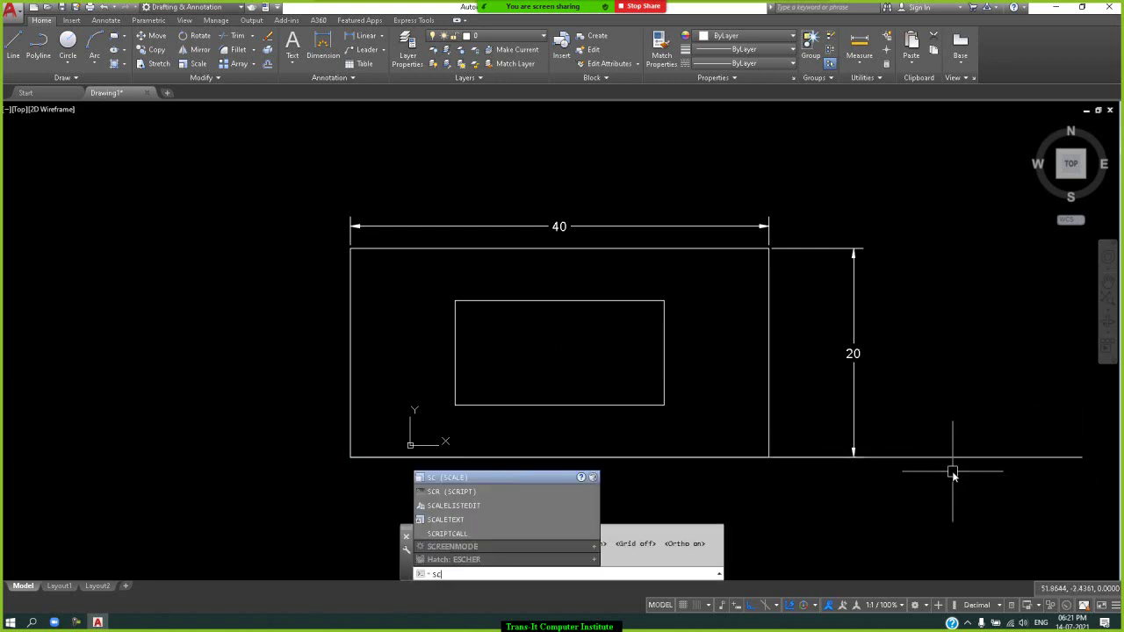
key("Return")
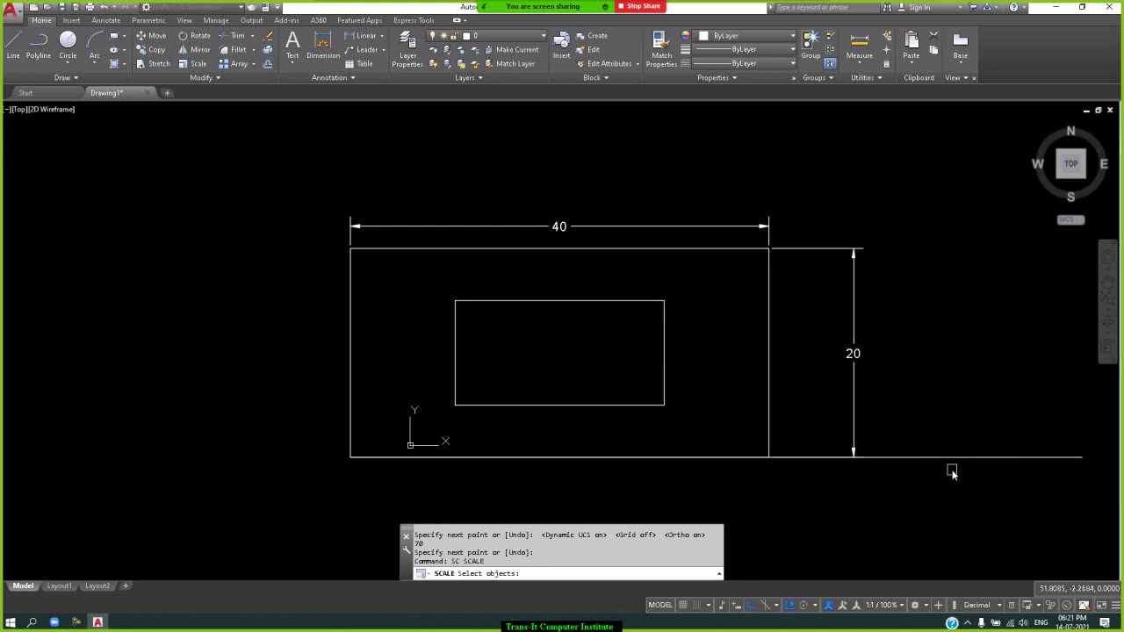
left_click(767, 388)
key("Return")
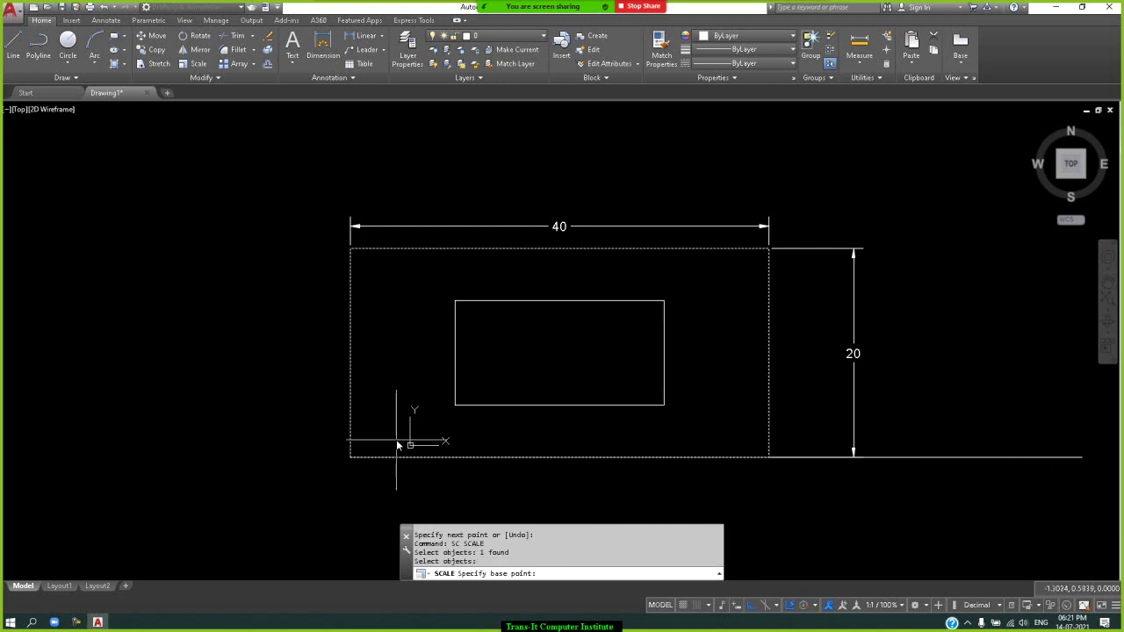
left_click(349, 458)
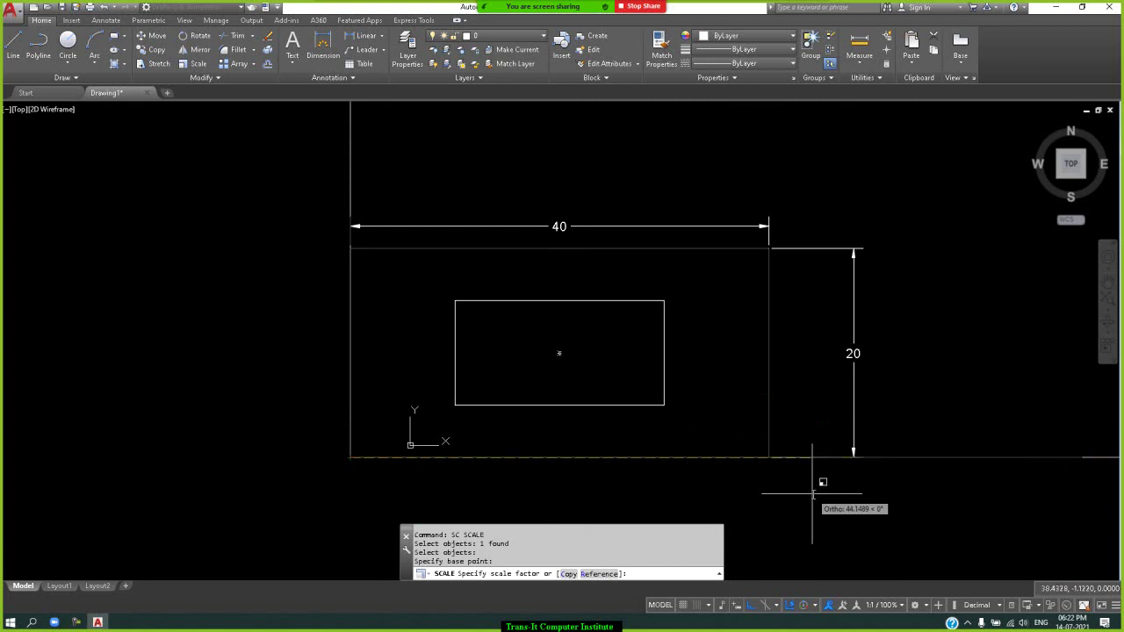
left_click(600, 574)
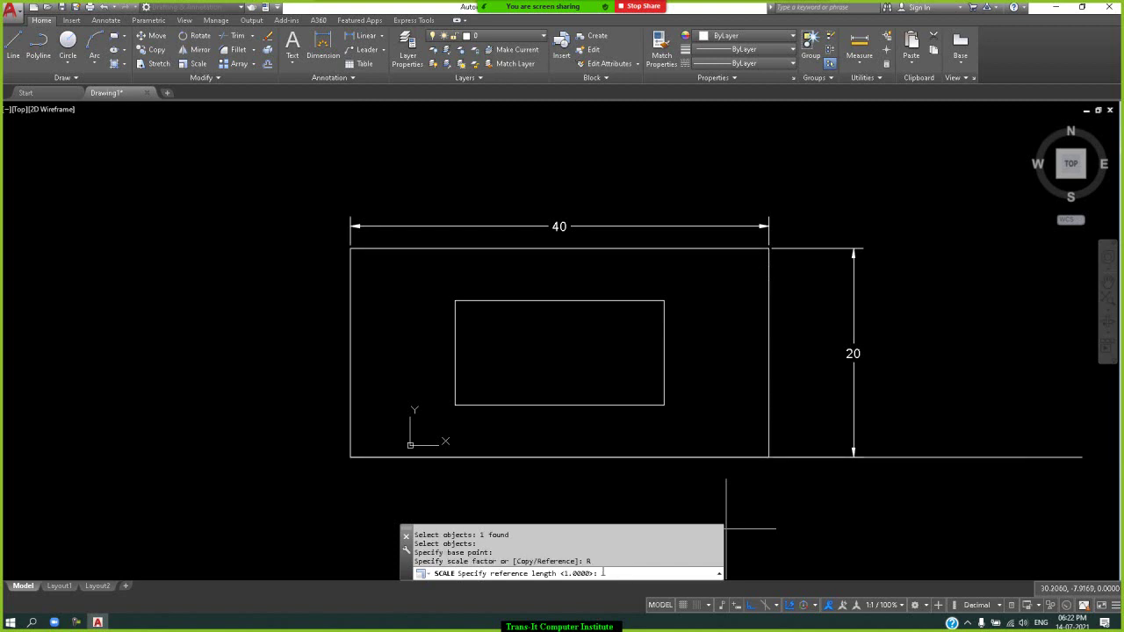
left_click(350, 457)
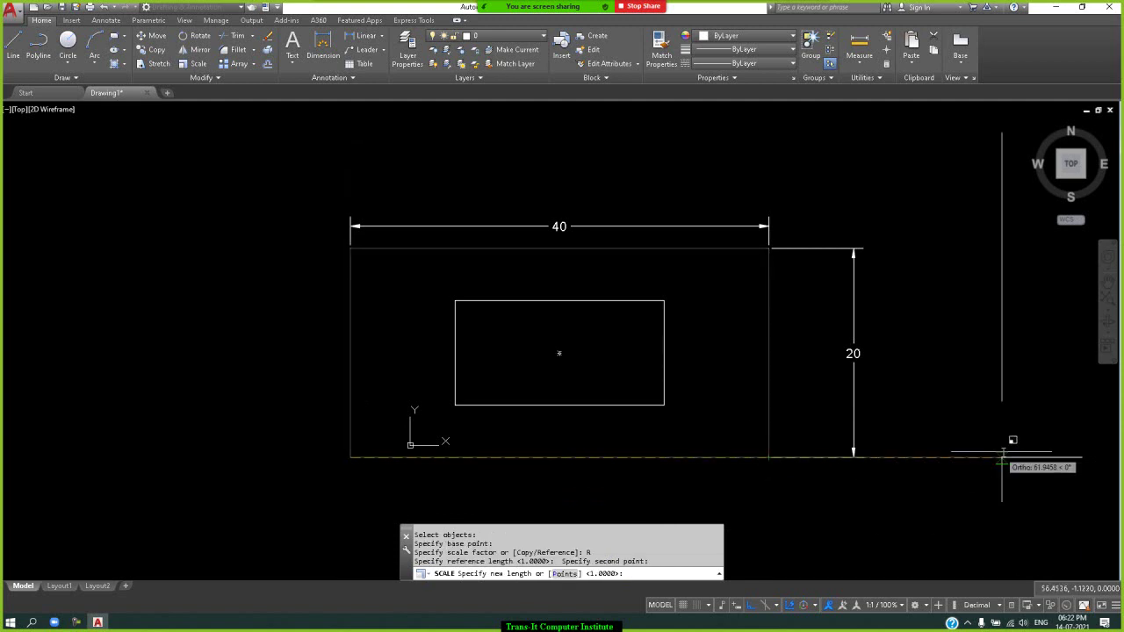
left_click(1081, 457)
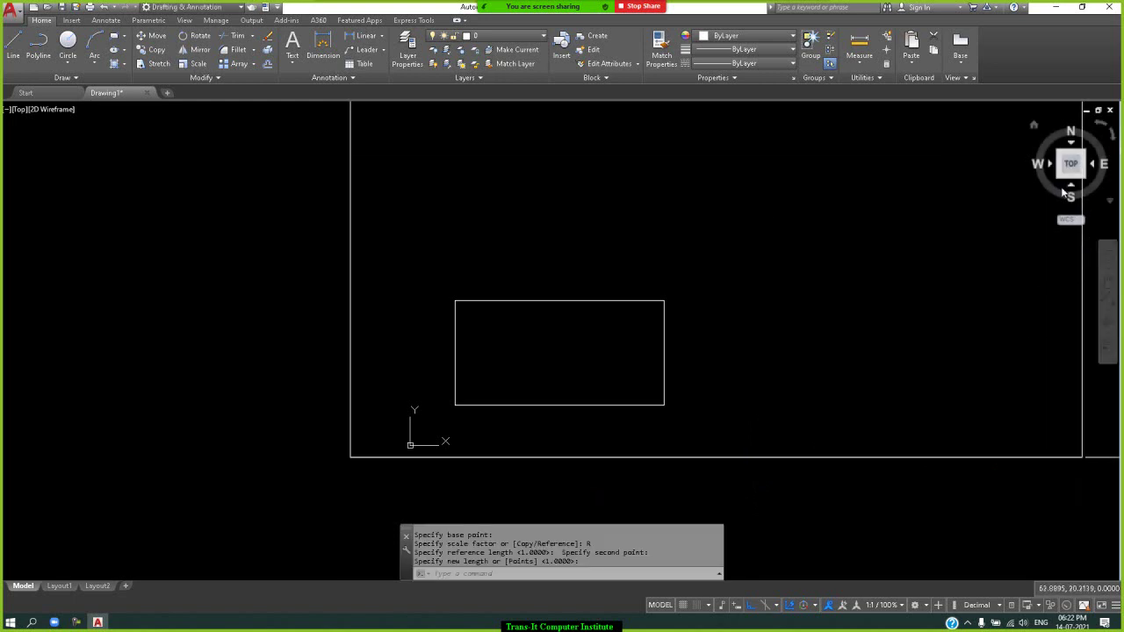
left_click(1071, 166)
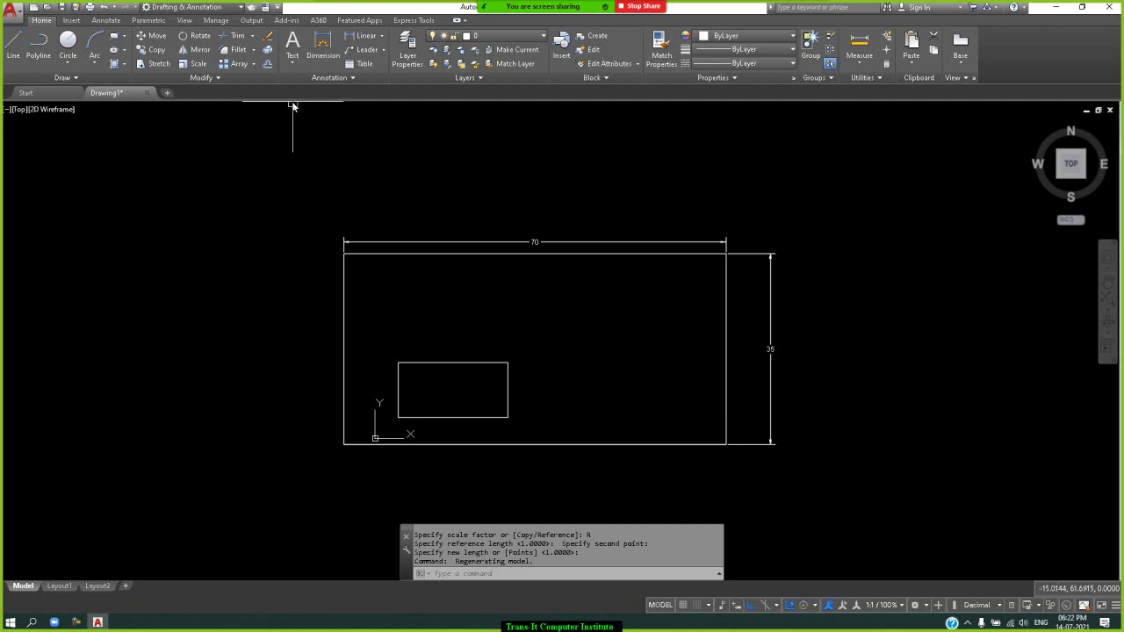
Turn on the classic menu bar and review where the Scale and Stretch modification commands are listed.
left_click(277, 7)
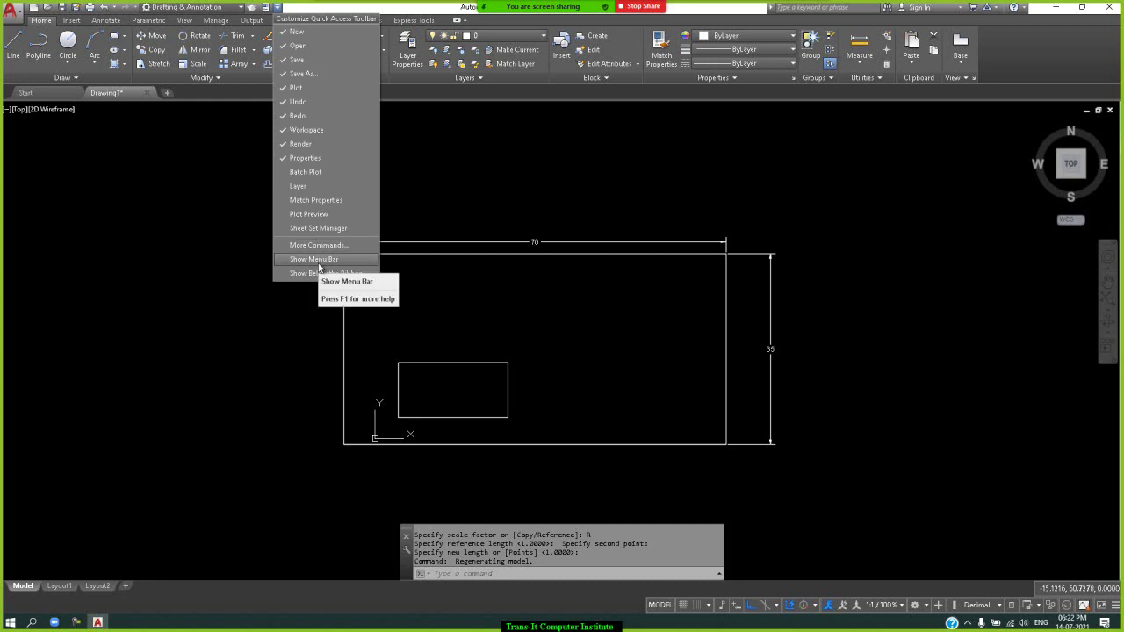
left_click(313, 259)
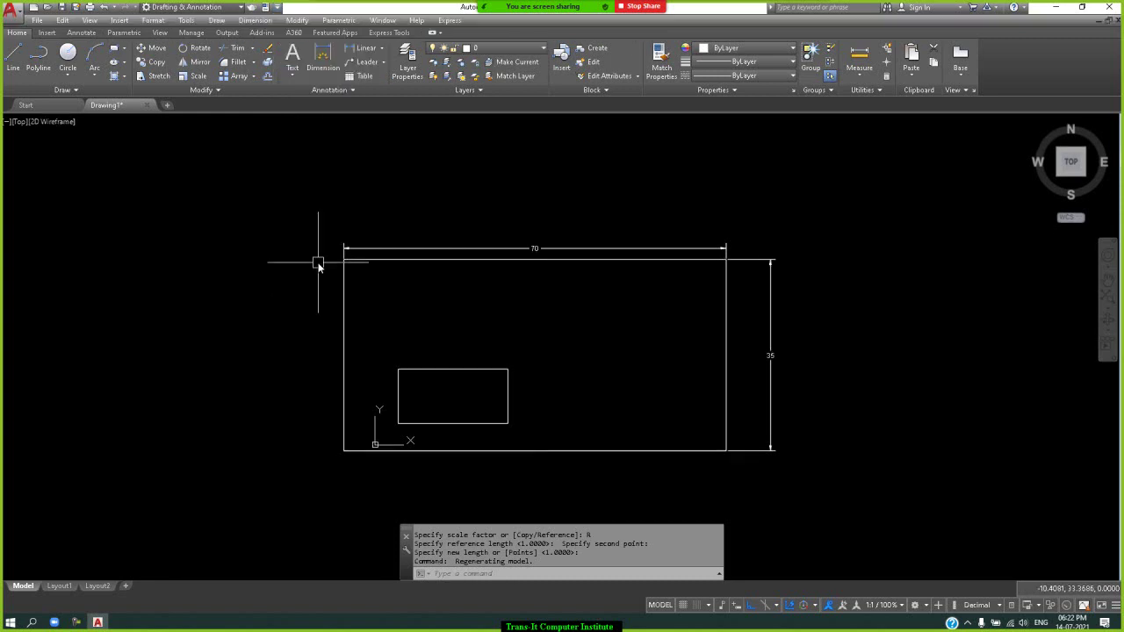
left_click(293, 22)
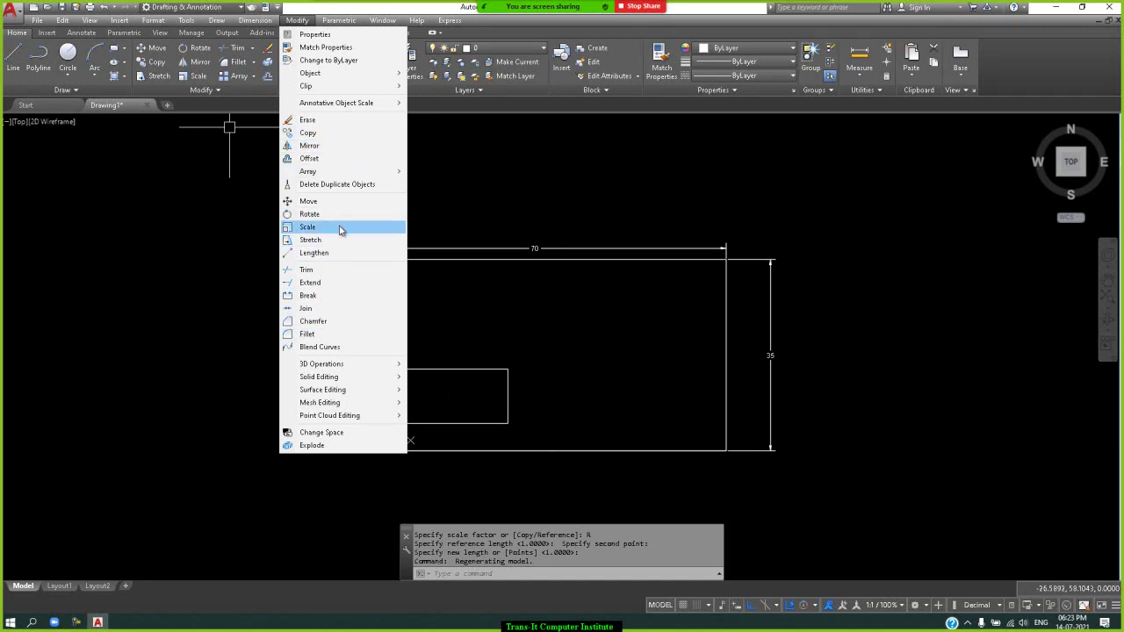
left_click(465, 212)
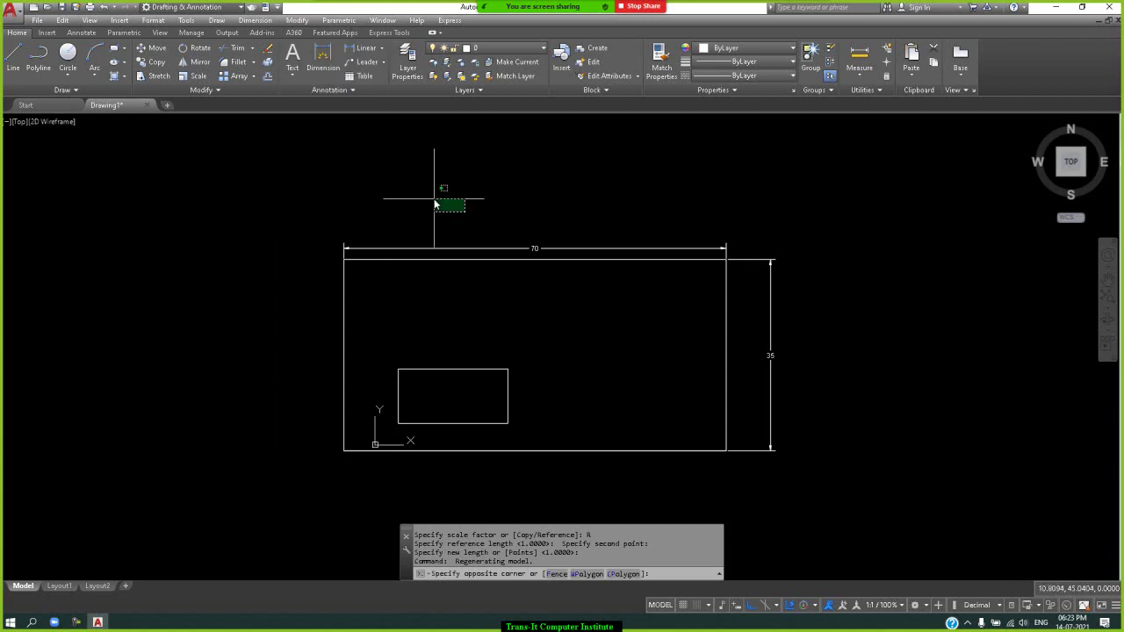
left_click(435, 205)
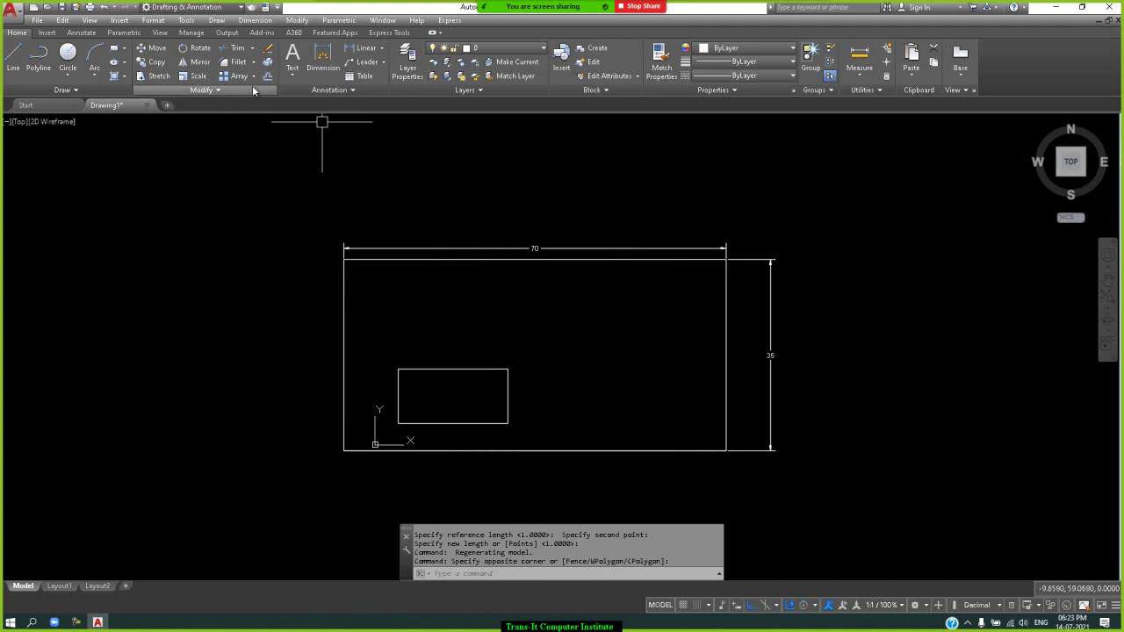
Stretch the right side of the outer rectangle and its dimensions 25 units outward from the lower-right corner.
left_click(151, 76)
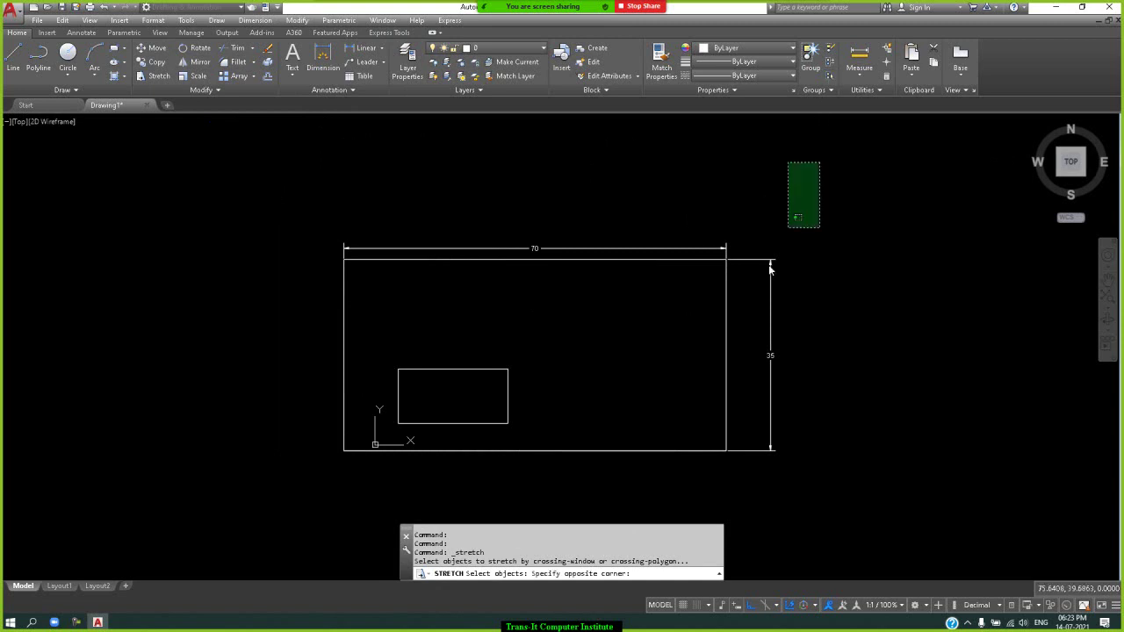
left_click(819, 163)
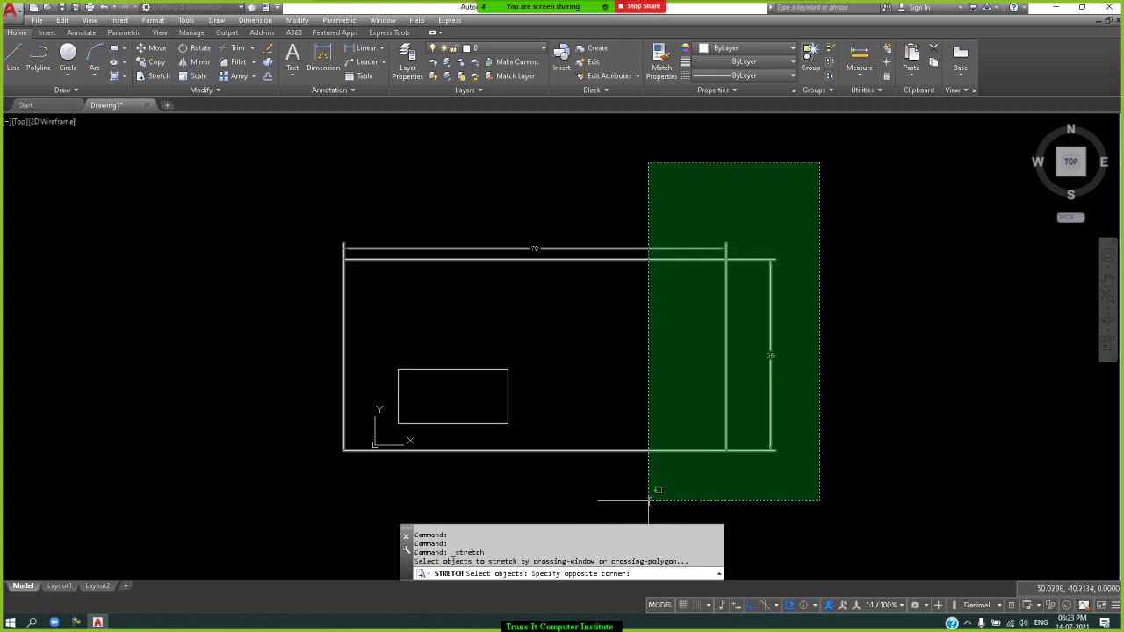
left_click(649, 502)
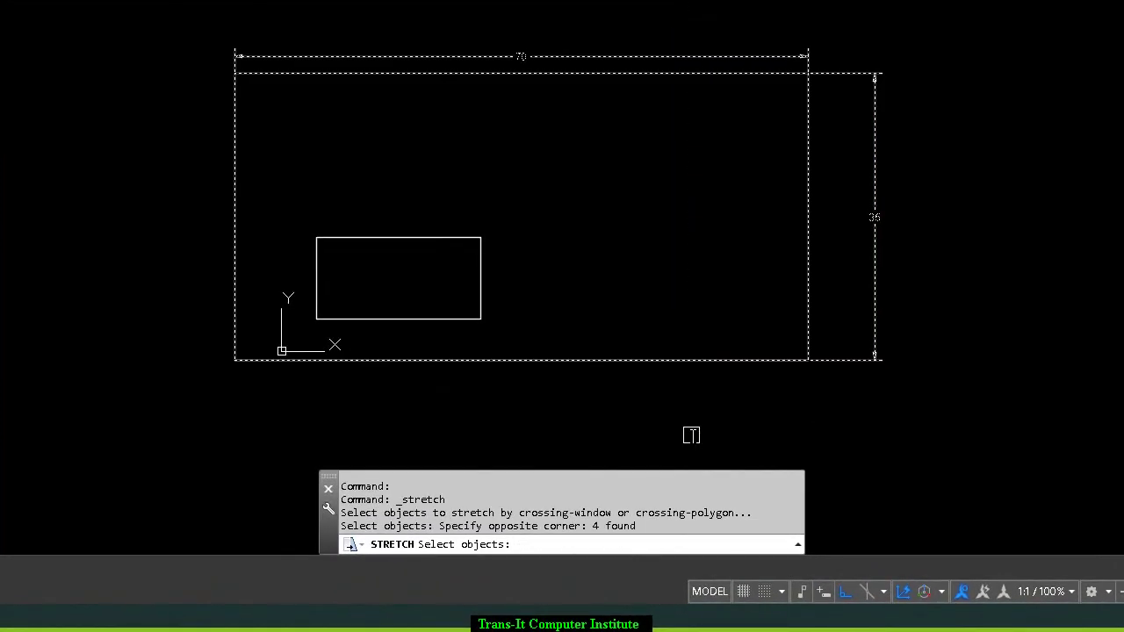
key("Return")
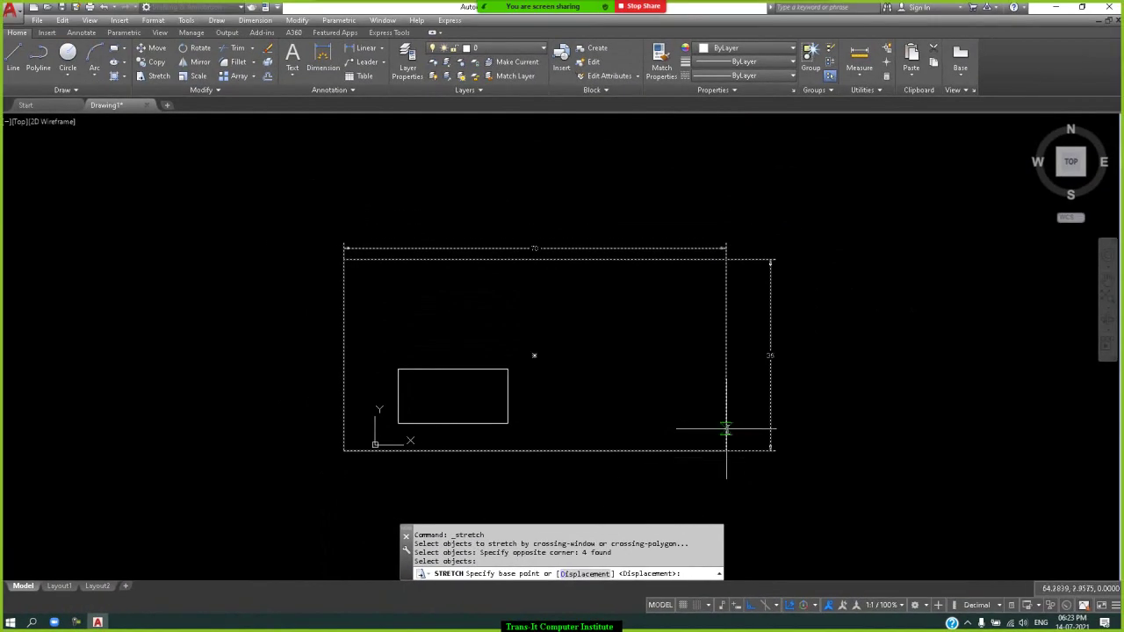
left_click(726, 450)
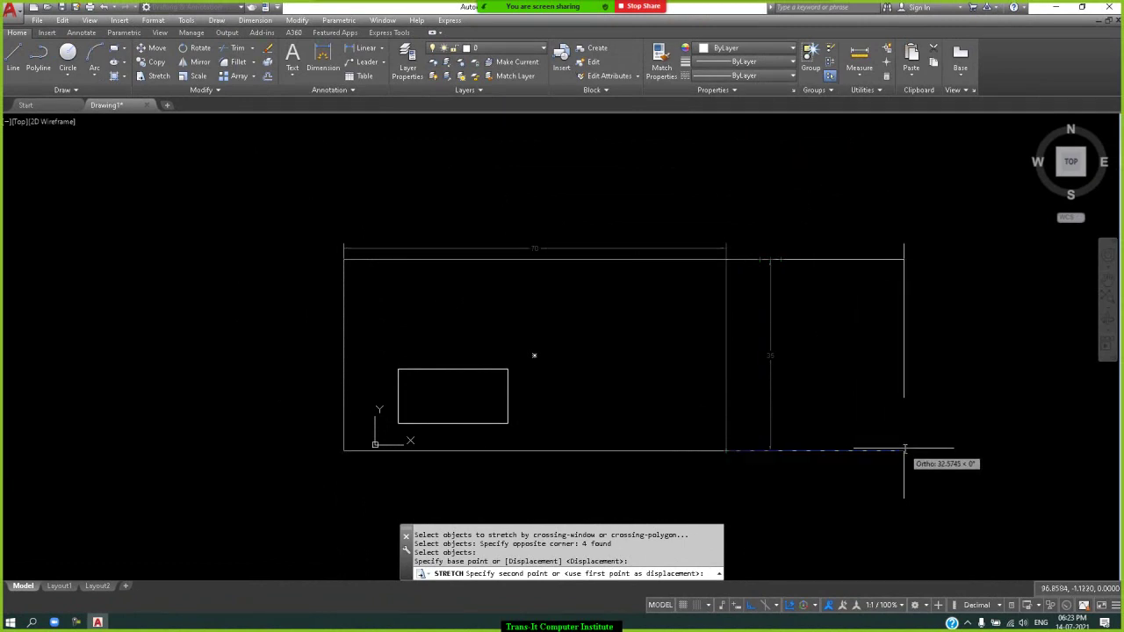
type("25")
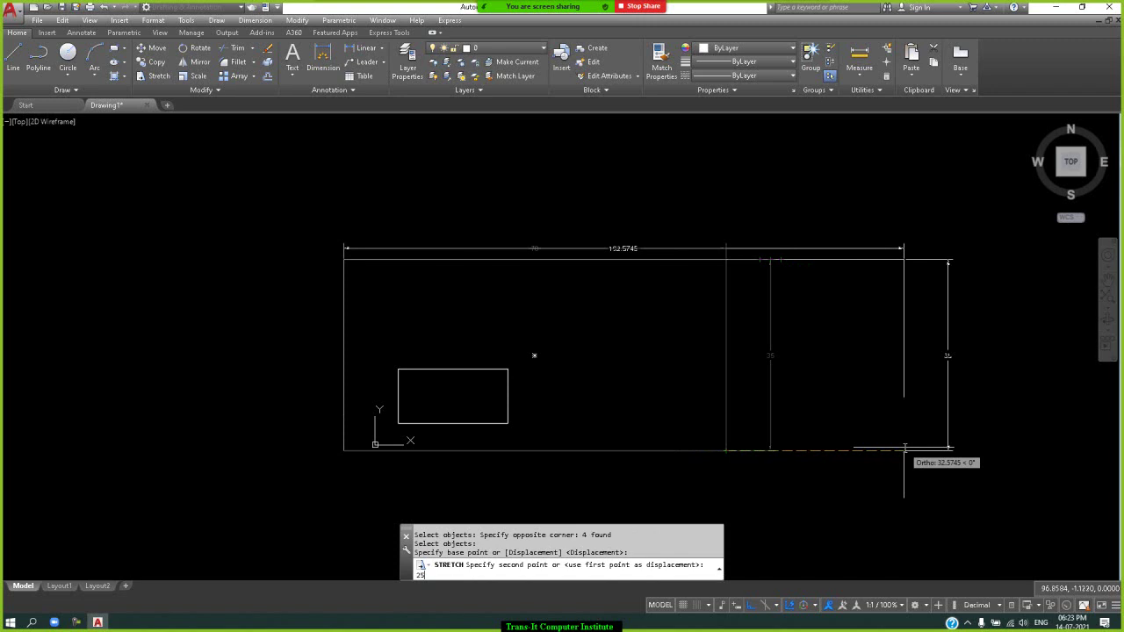
key("Return")
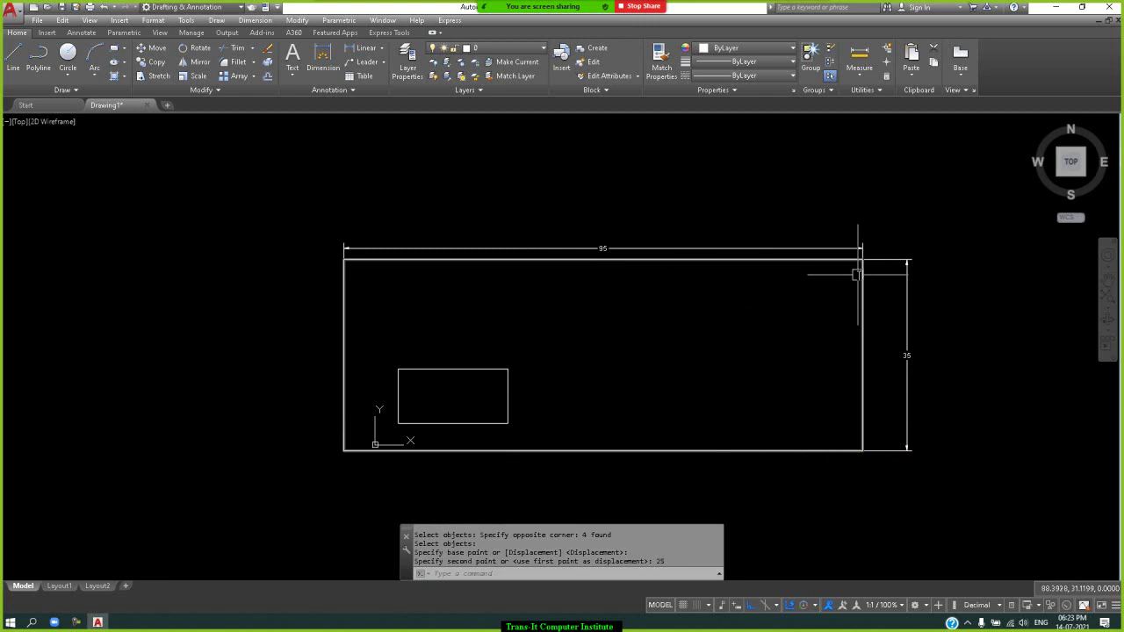
Stretch the outer rectangle's right side and its dimensions 50 units inward to the left from the lower-right corner.
mouse_move(856, 275)
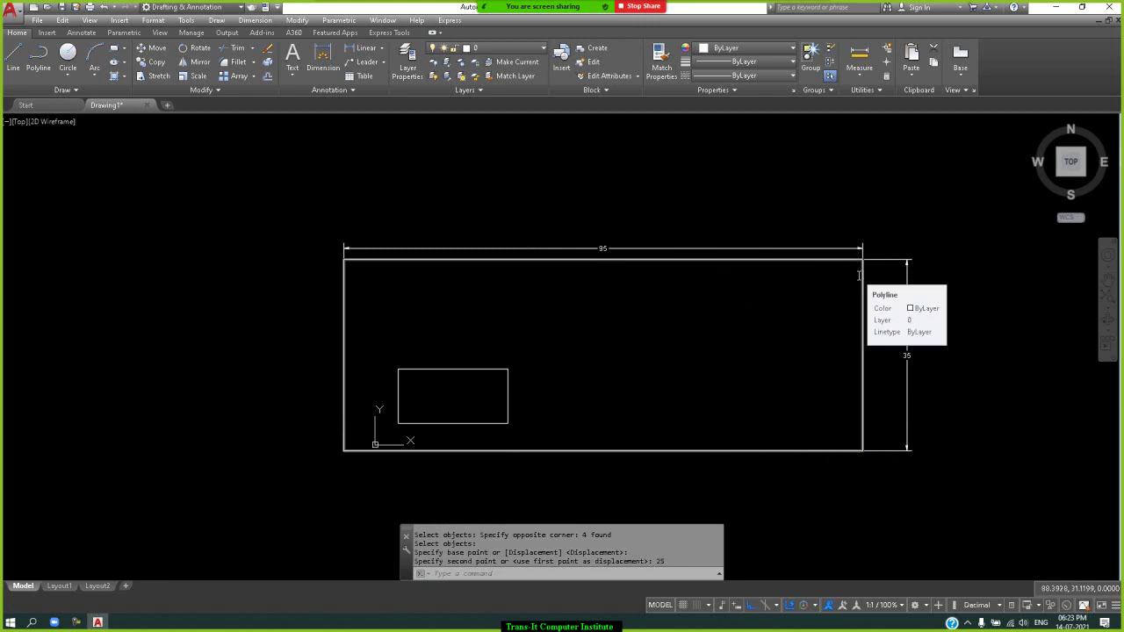
type("s")
key("Return")
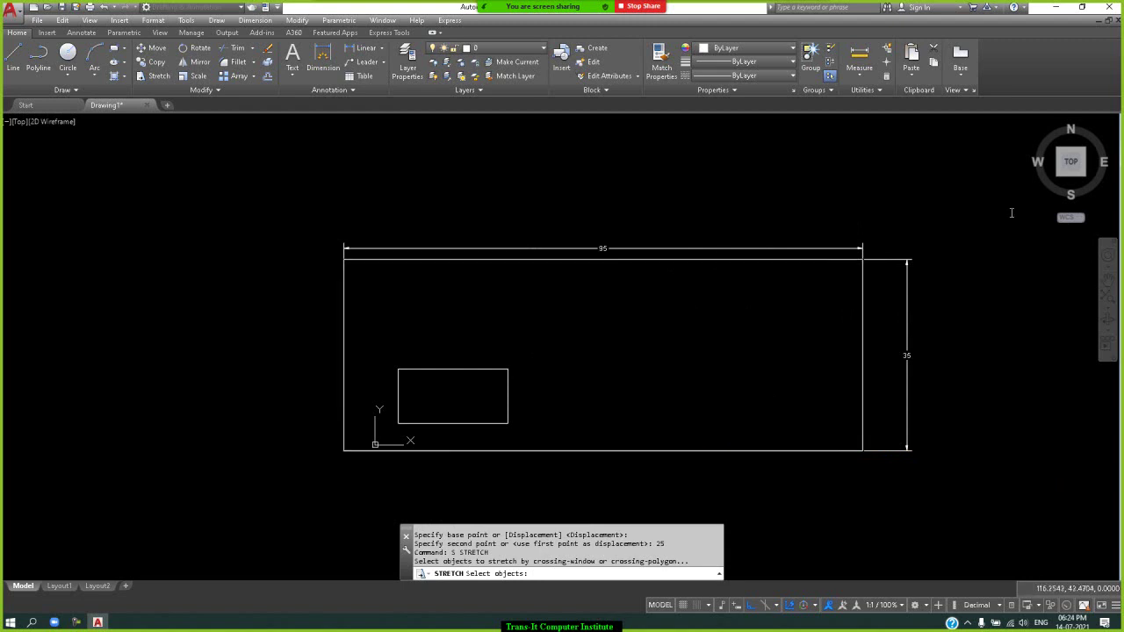
left_click(948, 193)
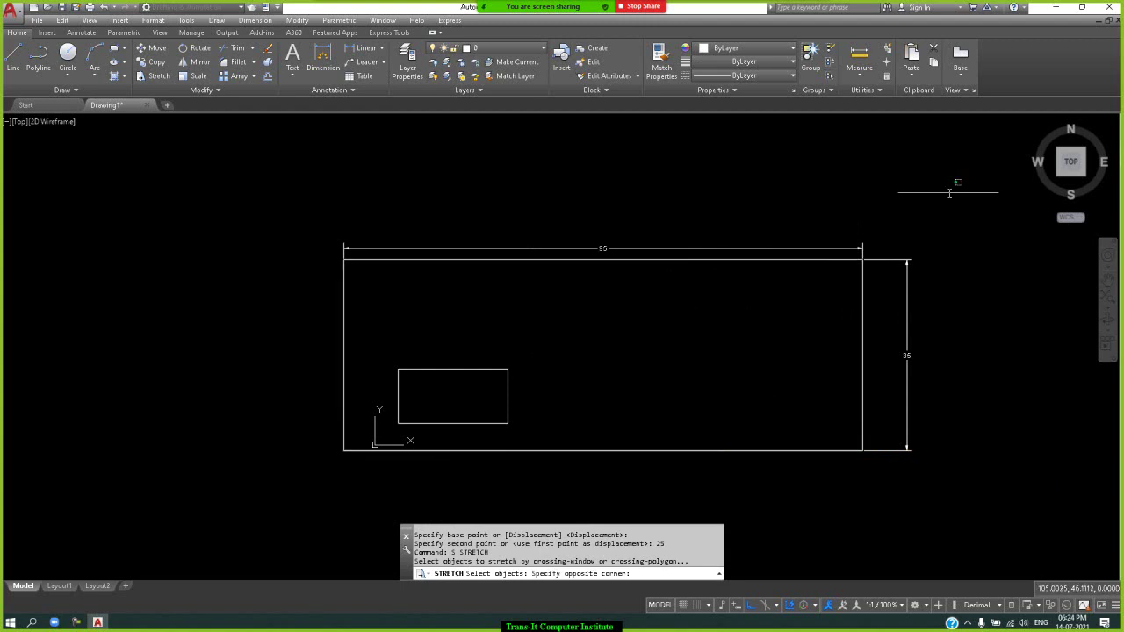
left_click(796, 478)
key("Return")
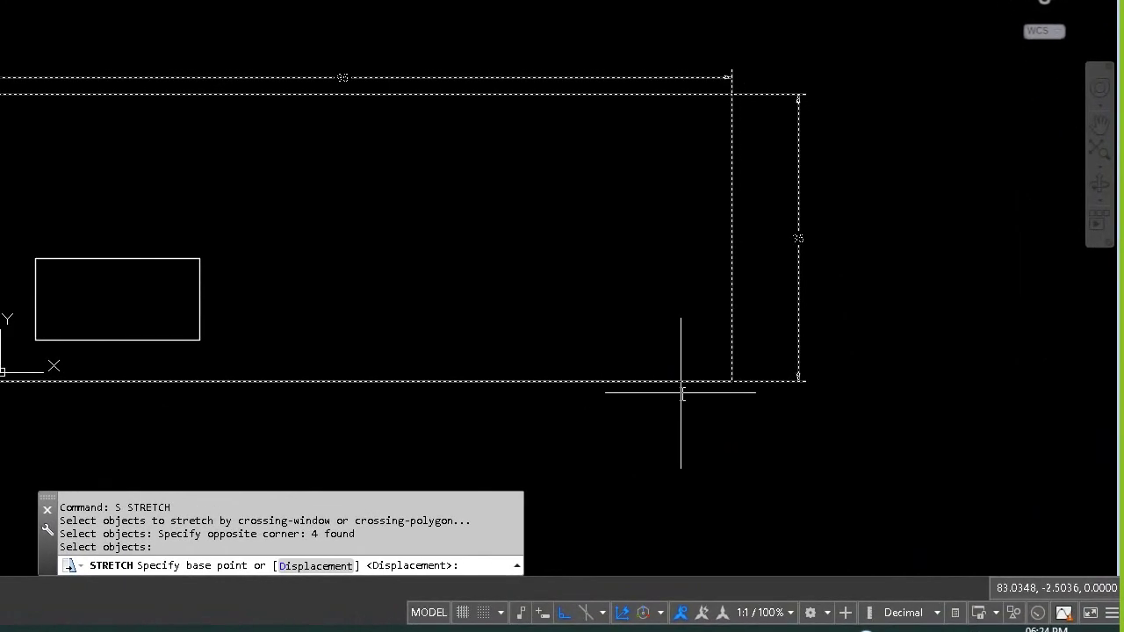
left_click(732, 381)
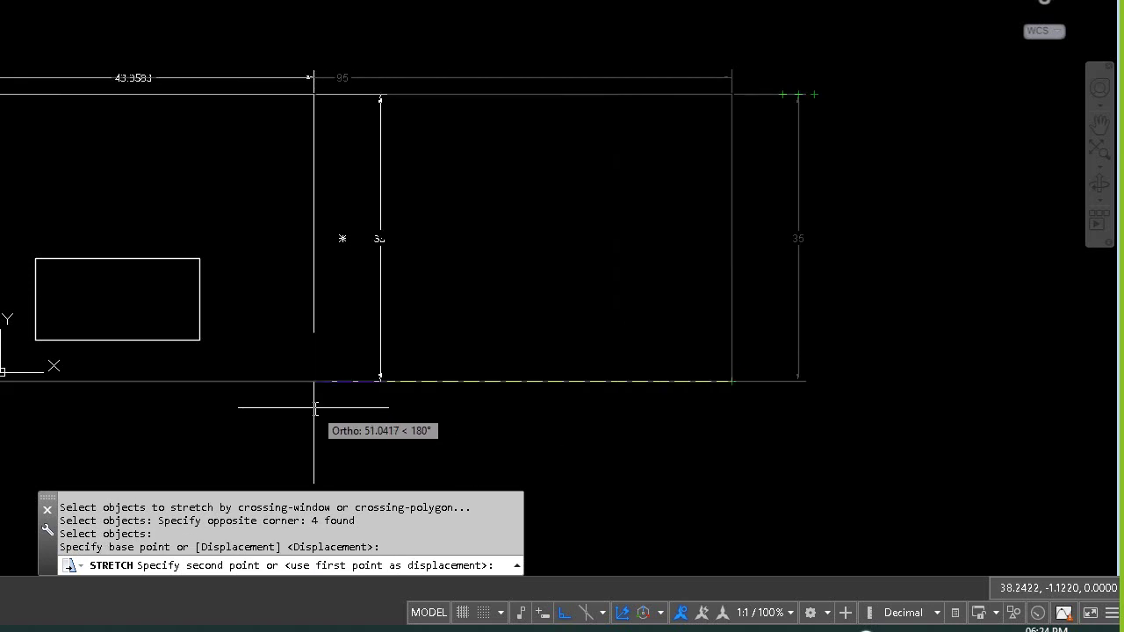
type("50")
key("Return")
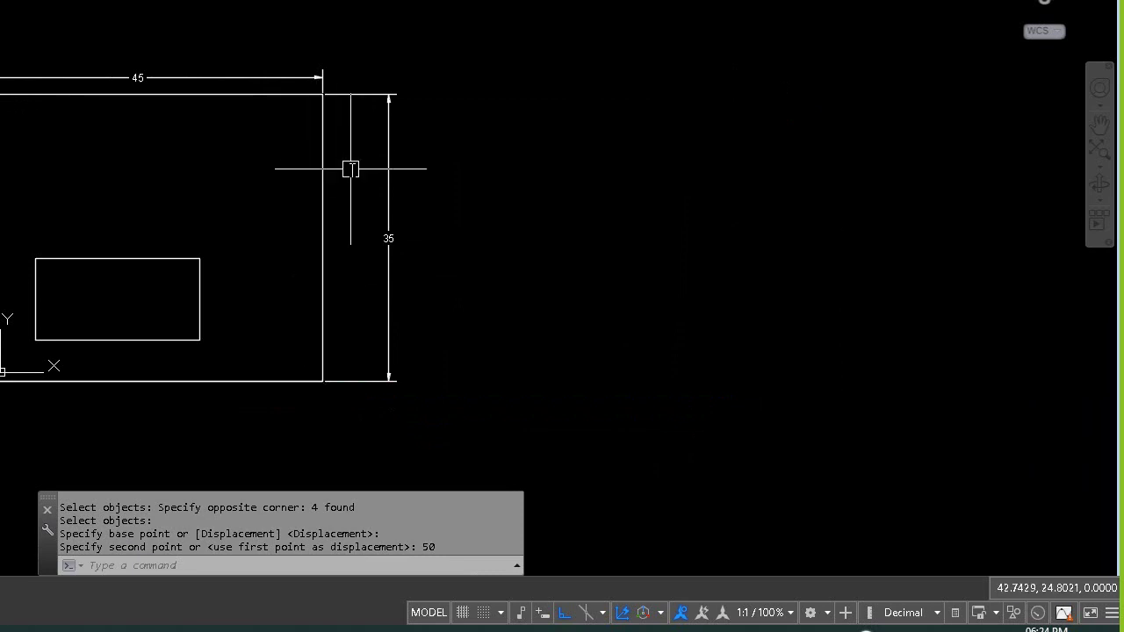
Stretch the outer rectangle's right side and its dimensions with the Displacement option, using a displacement of 30,0,0.
key("Return")
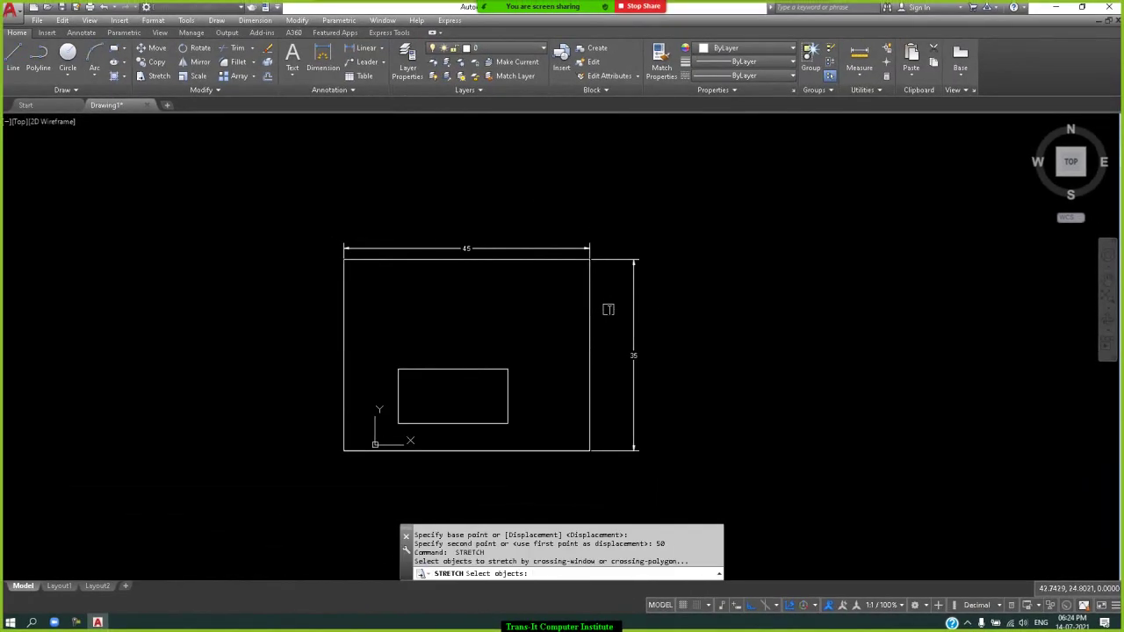
left_click(724, 174)
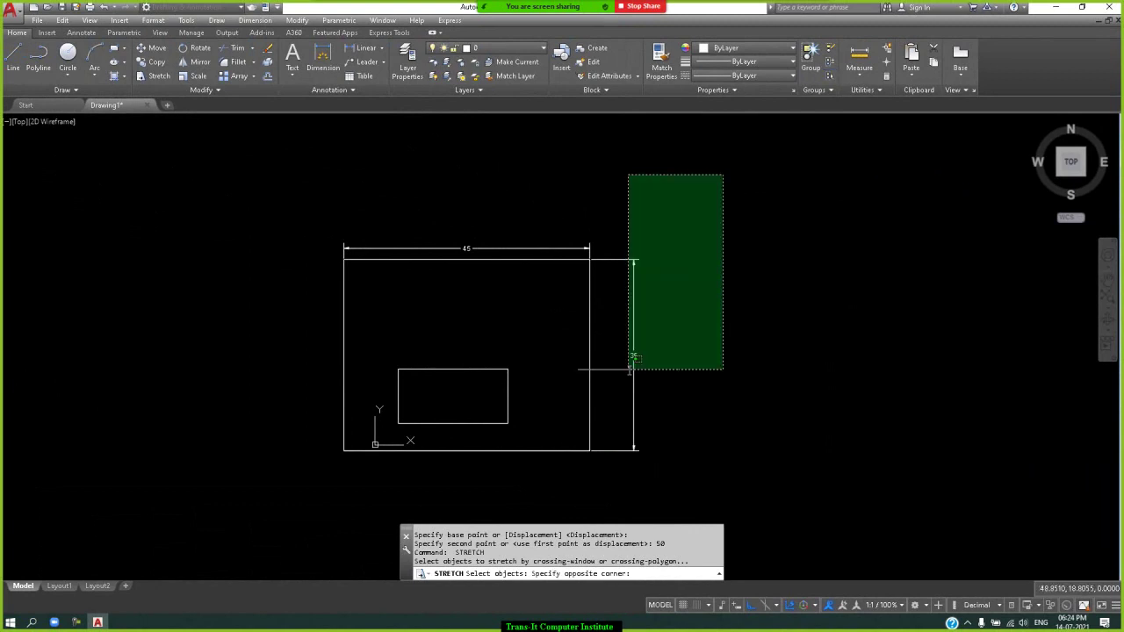
left_click(551, 487)
key("Return")
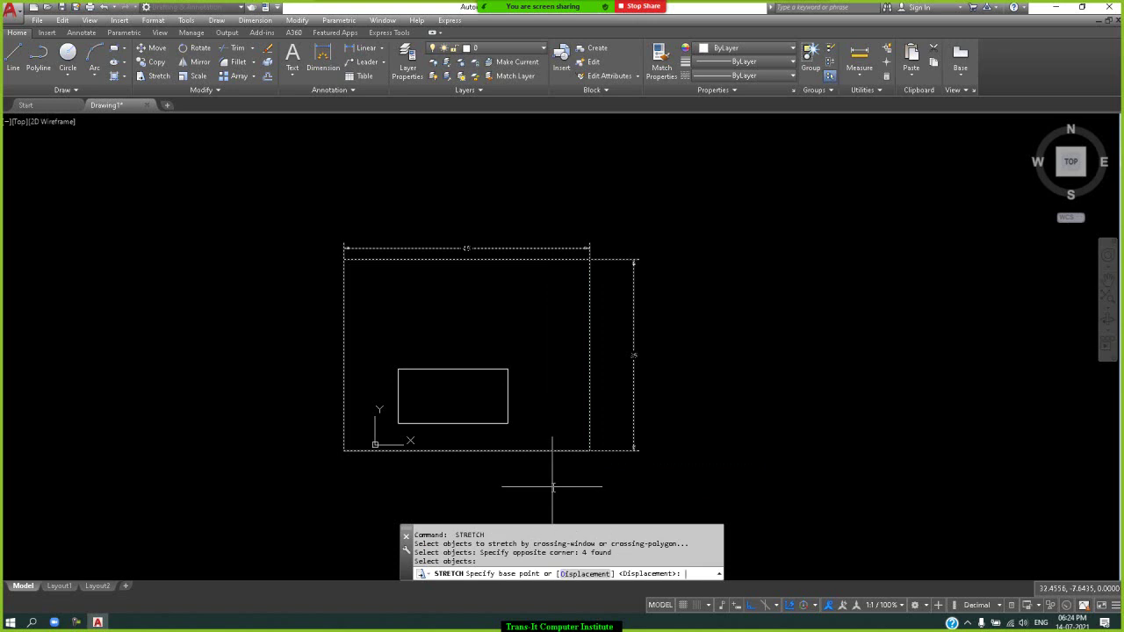
left_click(584, 574)
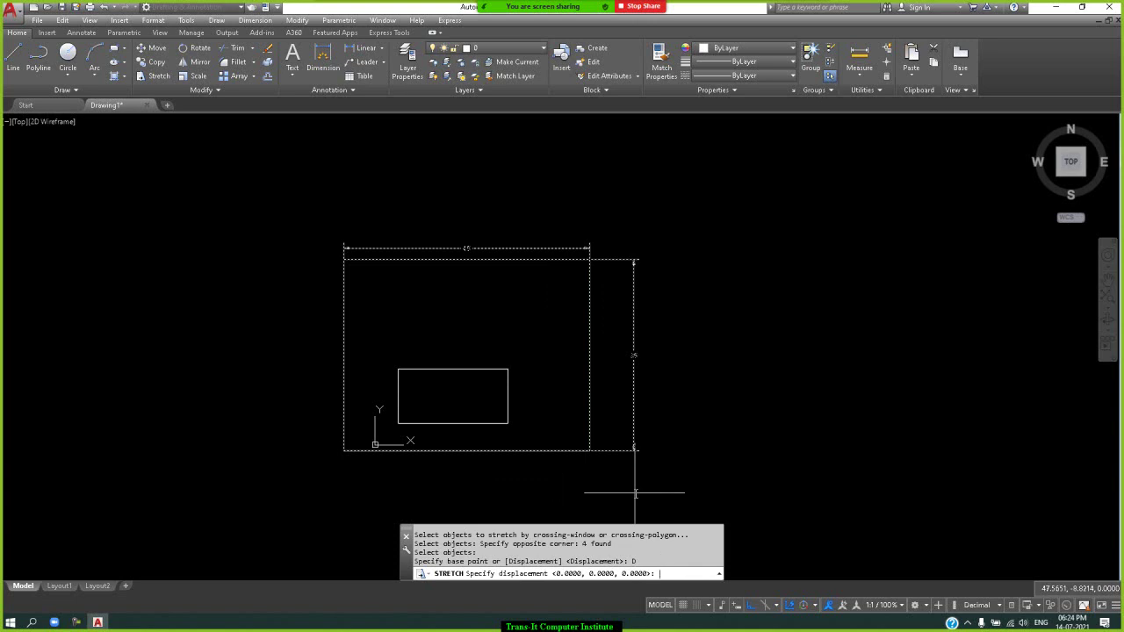
type("30")
type(",0,")
type("0")
key("Return")
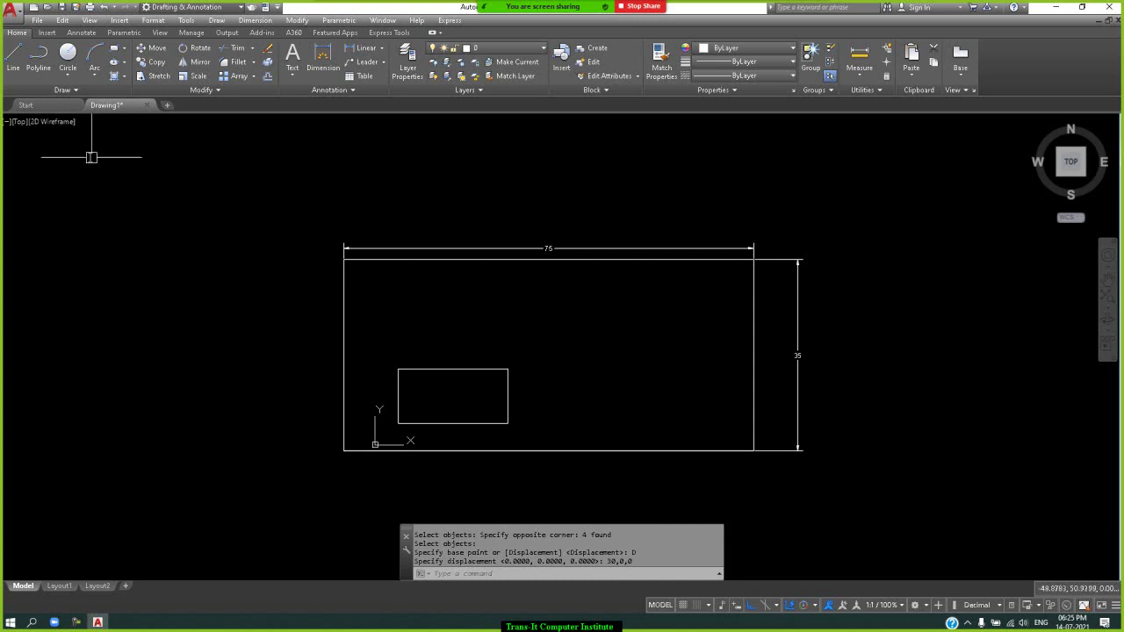
Draw a horizontal line 40 units long above the outer rectangle, starting near its left edge.
left_click(21, 58)
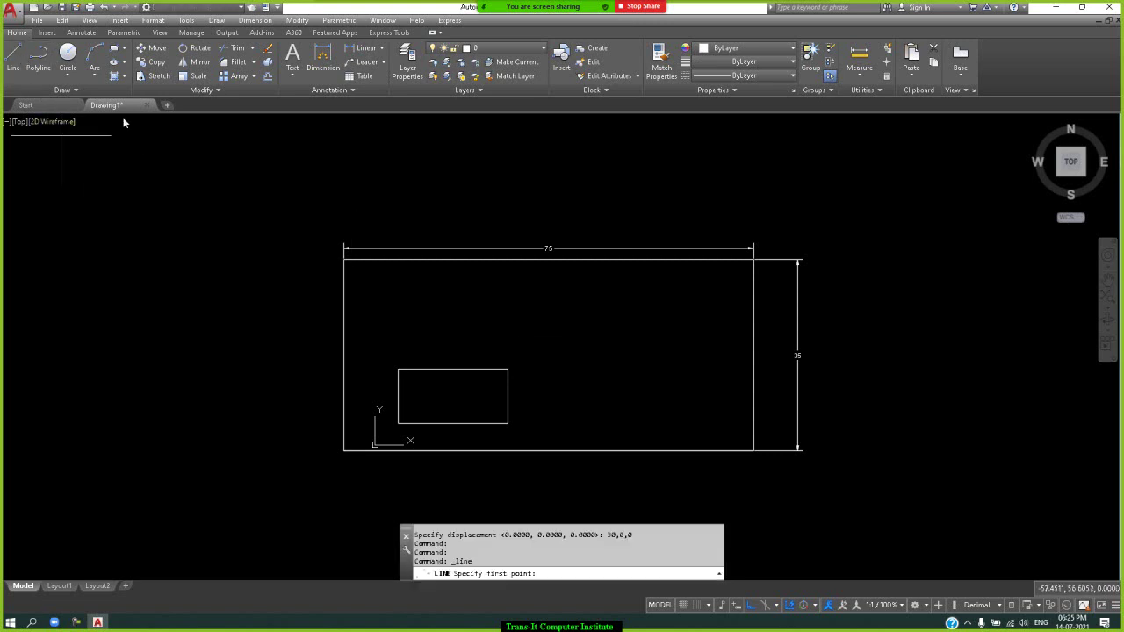
left_click(341, 175)
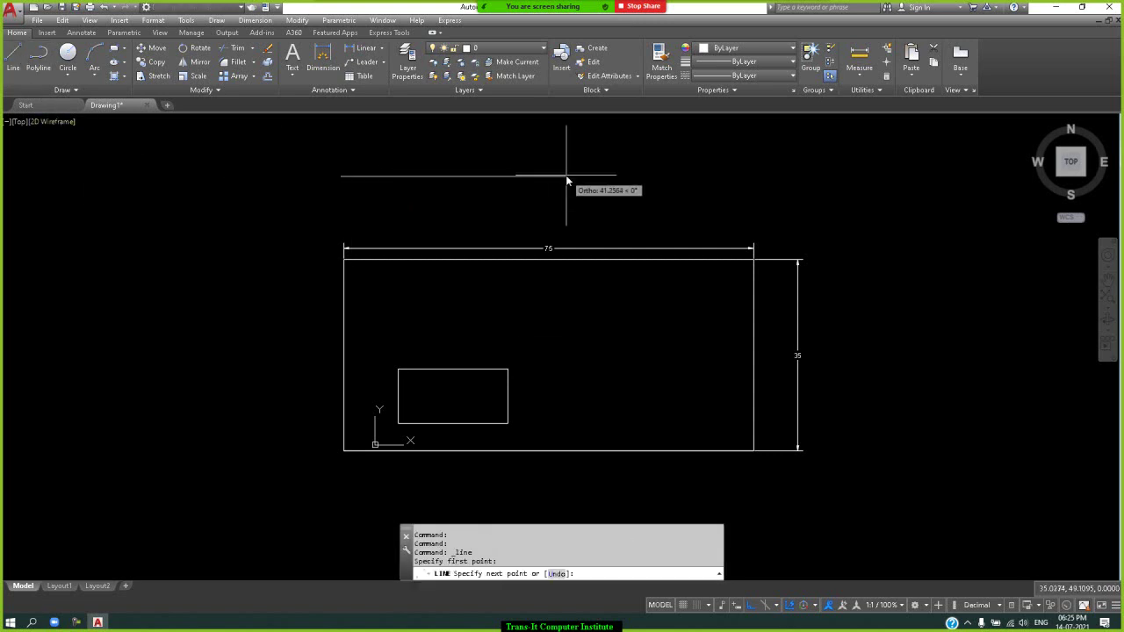
type("40")
key("Return")
key("Return")
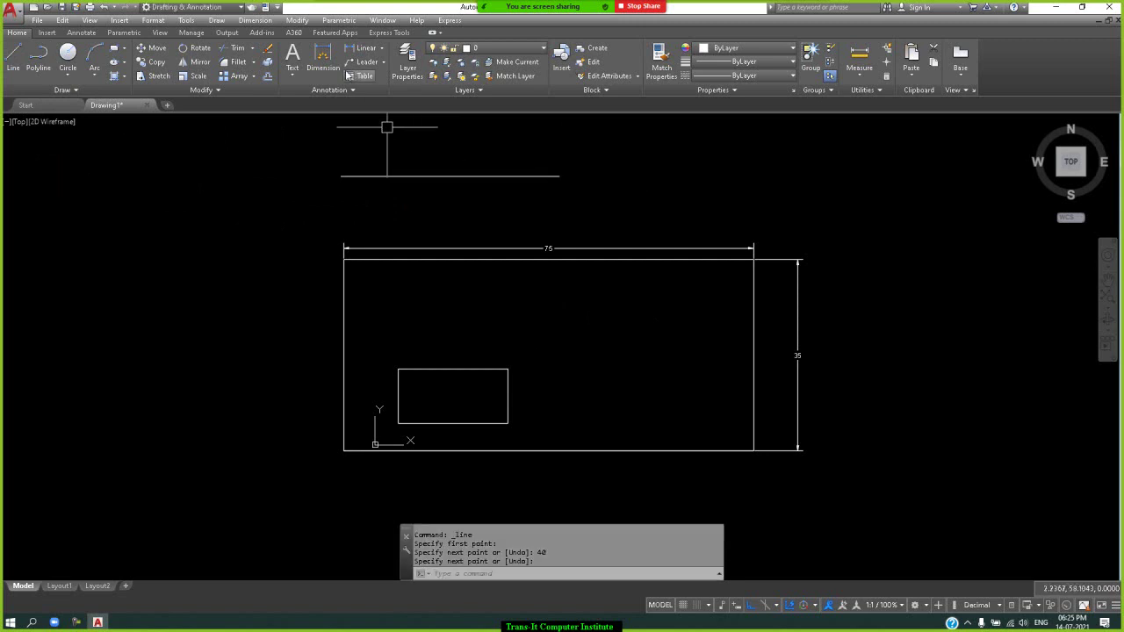
Dimension the new horizontal line's length, placing the dimension just below the line.
left_click(323, 58)
left_click(377, 176)
left_click(392, 202)
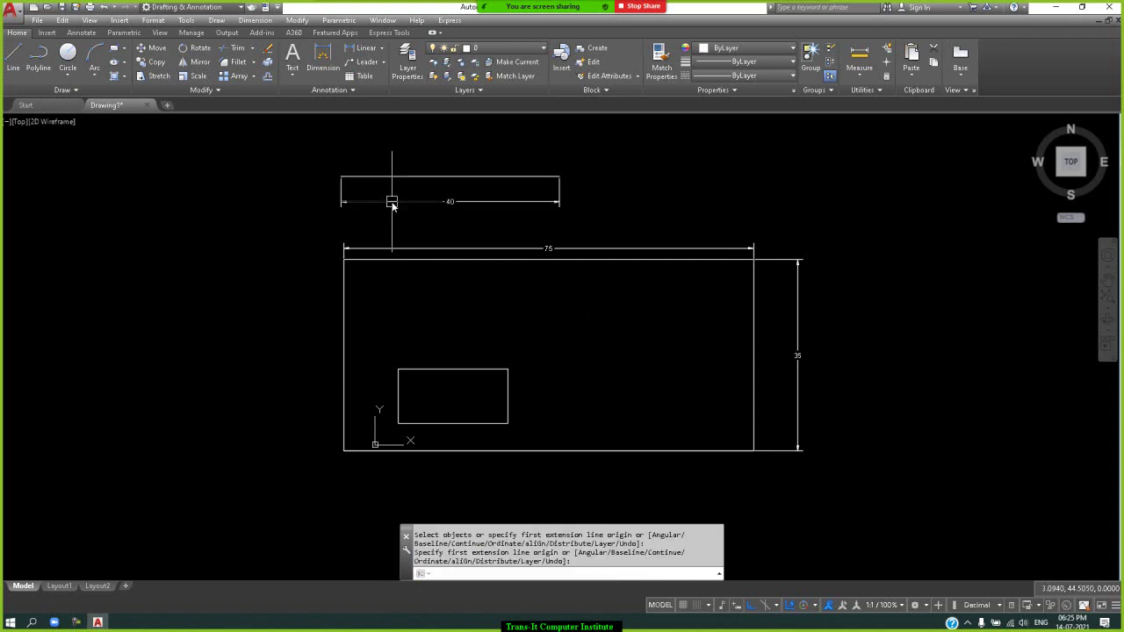
key("Escape")
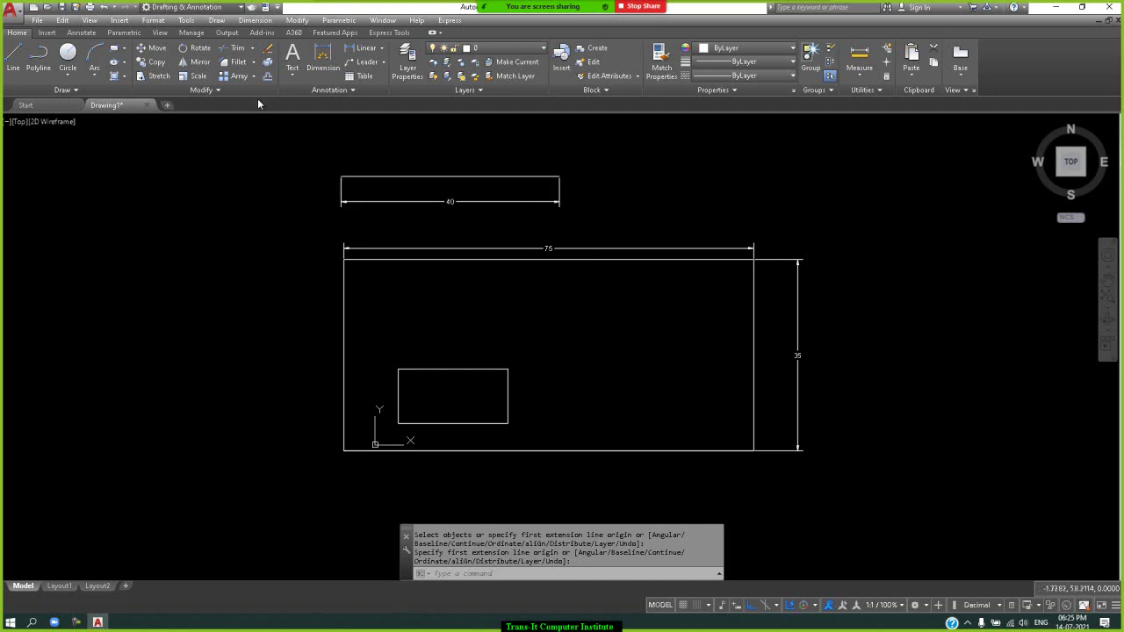
Start the Lengthen command and measure the current length of the horizontal line above the rectangle.
left_click(212, 92)
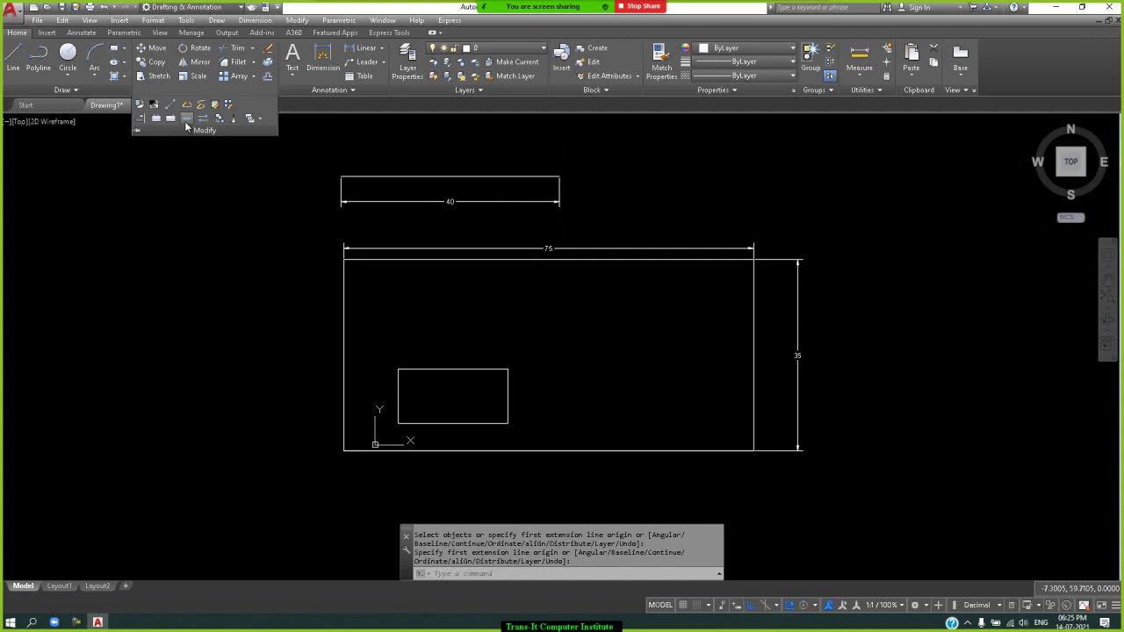
left_click(186, 119)
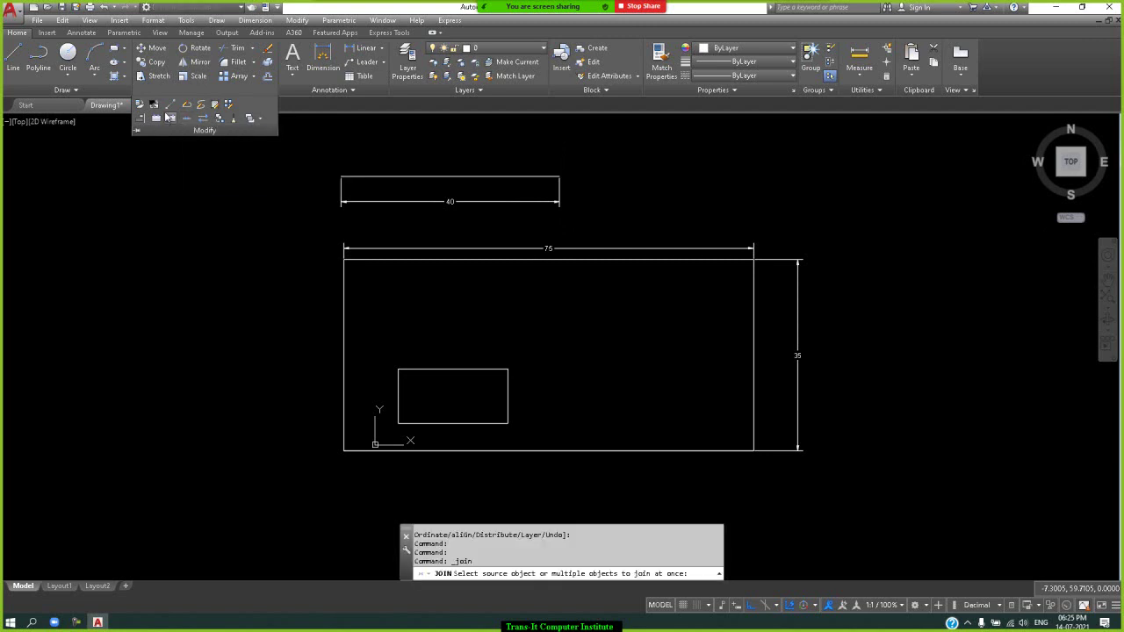
left_click(170, 106)
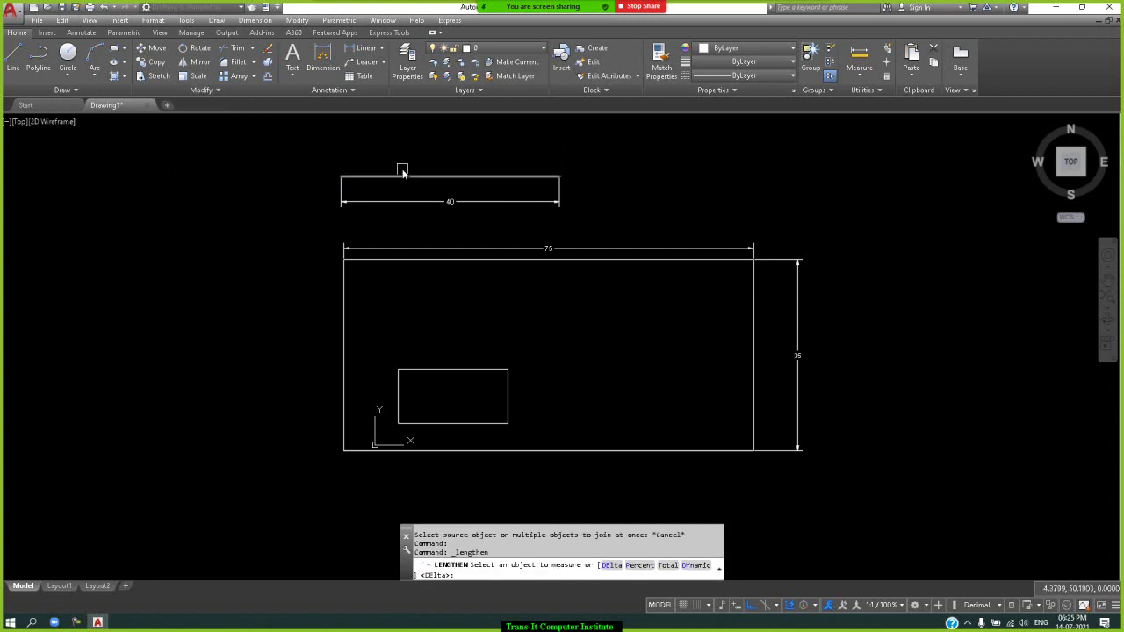
left_click(437, 178)
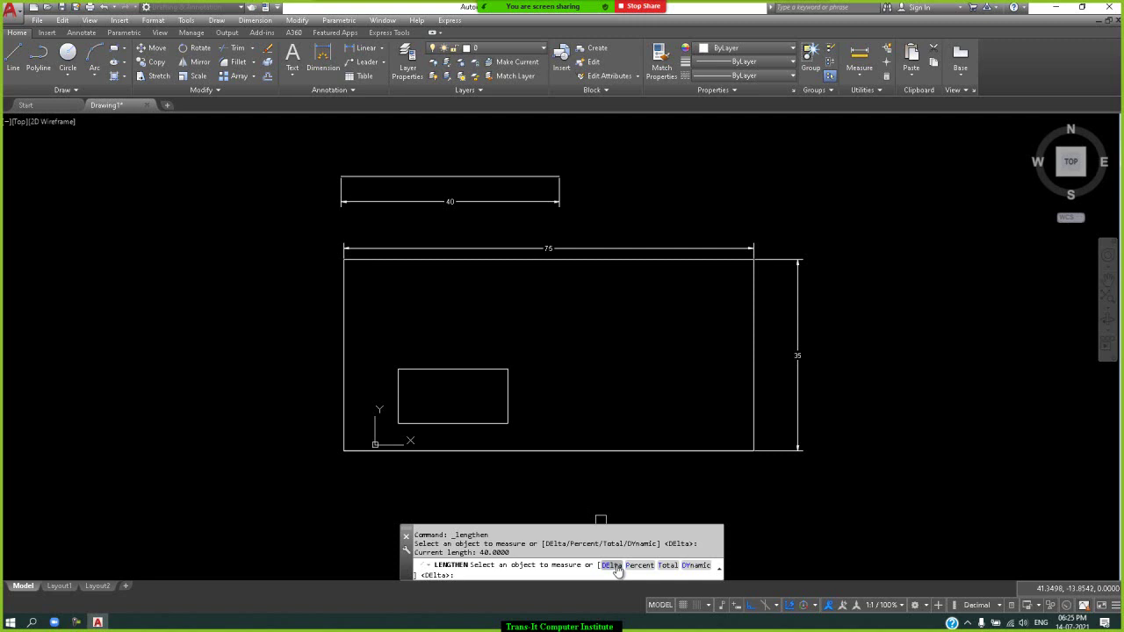
Lengthen the horizontal line at its right end with the Delta option, using a delta length of 6.
left_click(615, 566)
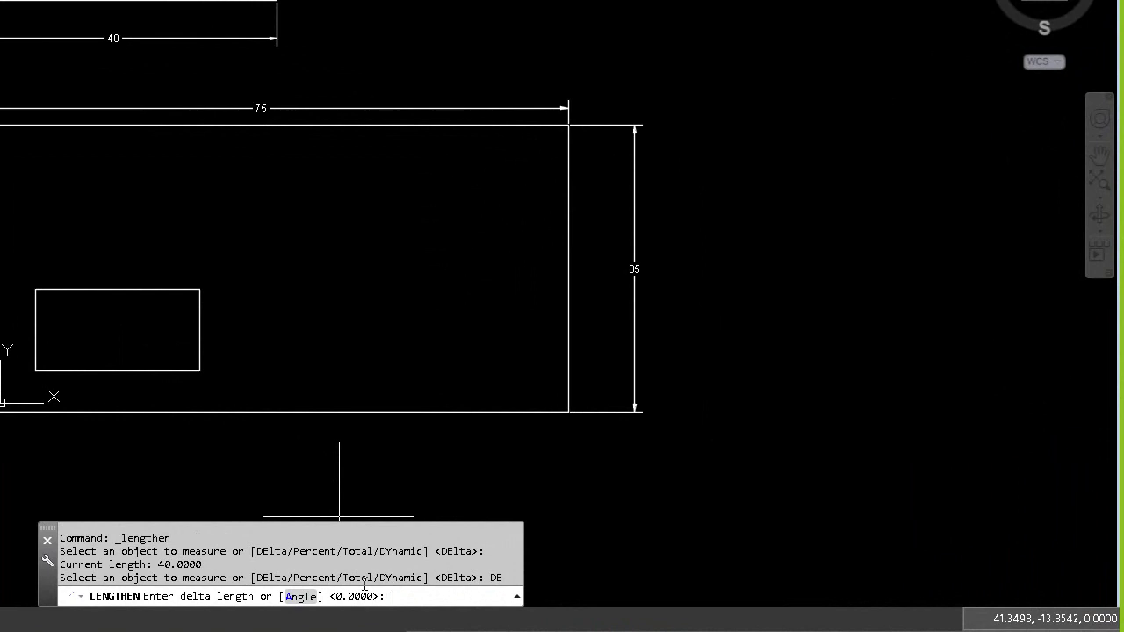
type("6")
key("Return")
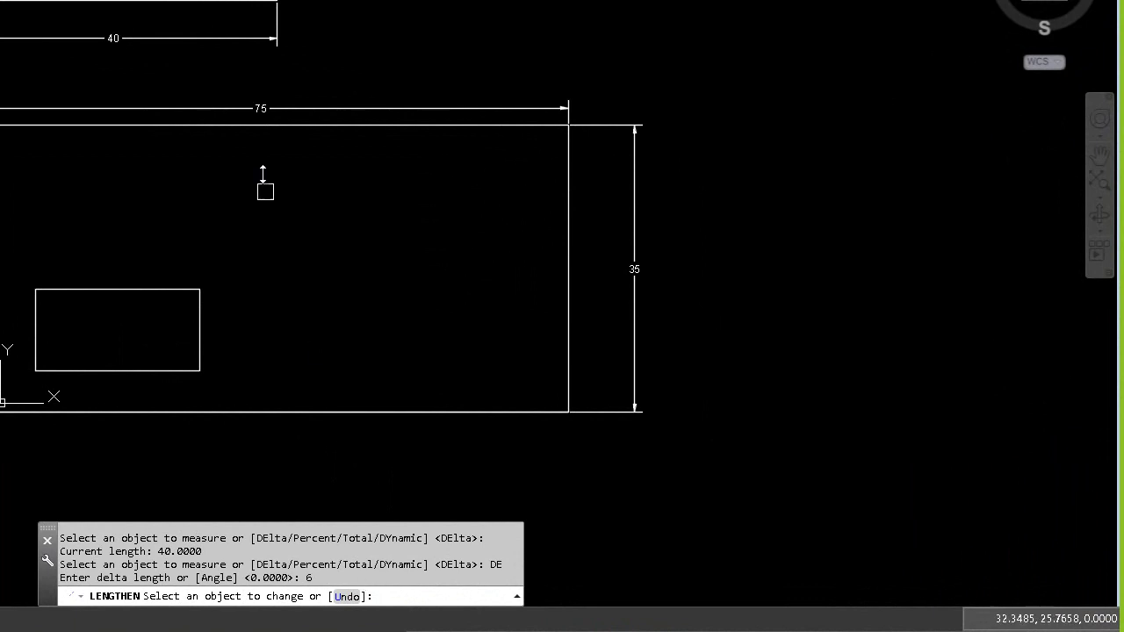
left_click(262, 124)
left_click(238, 37)
left_click(446, 2)
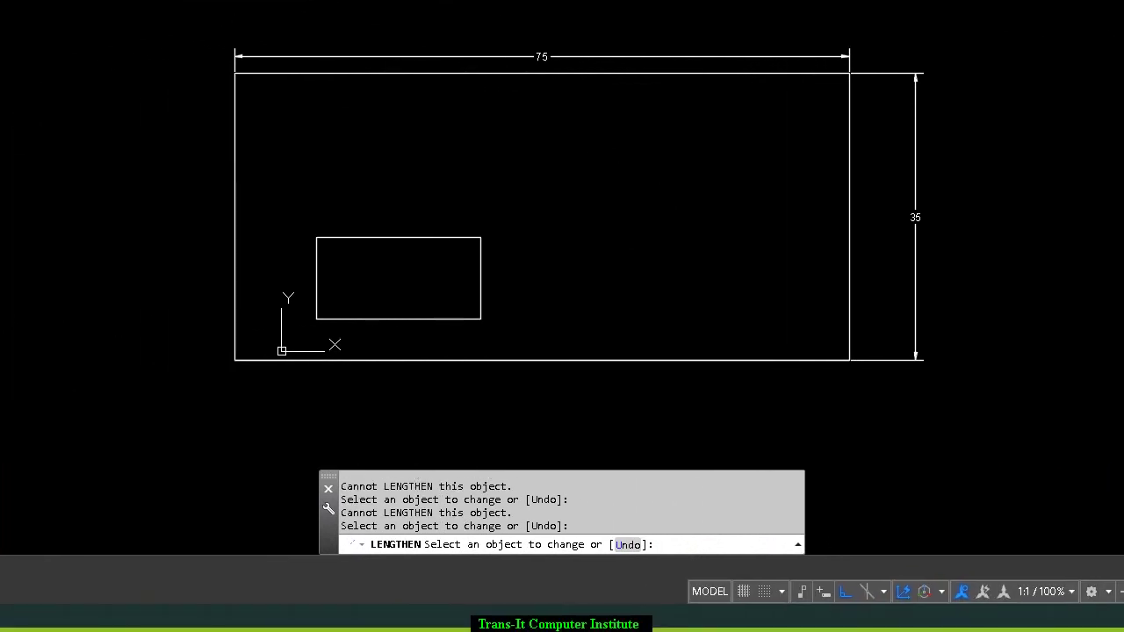
key("Return")
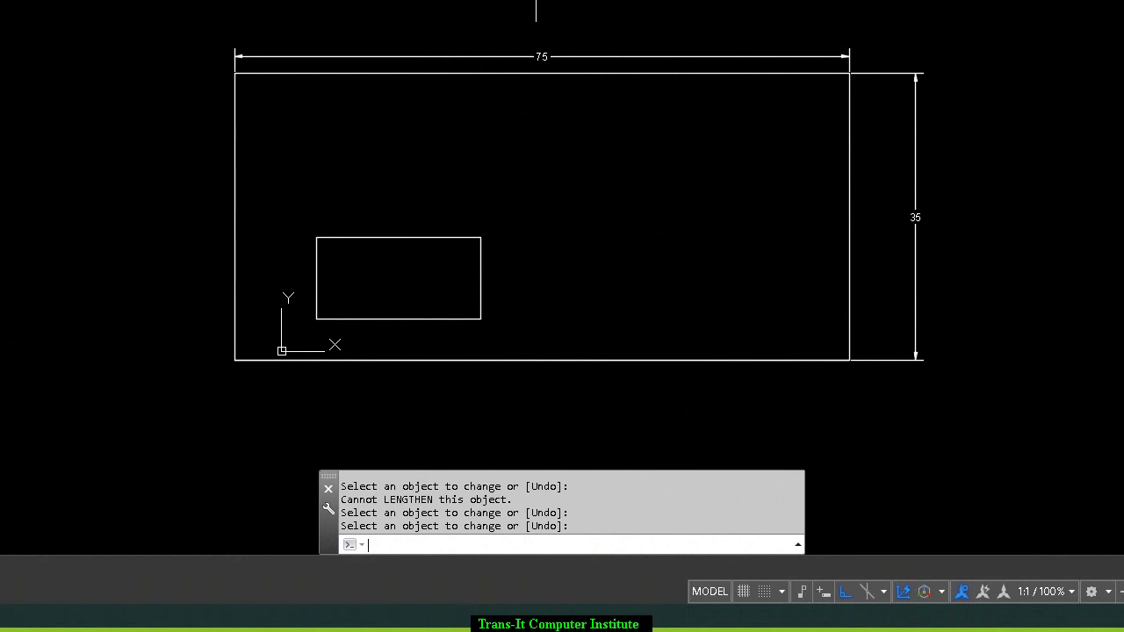
Shorten the horizontal line at its right end with Lengthen's Delta option, using a delta length of -12.
key("Return")
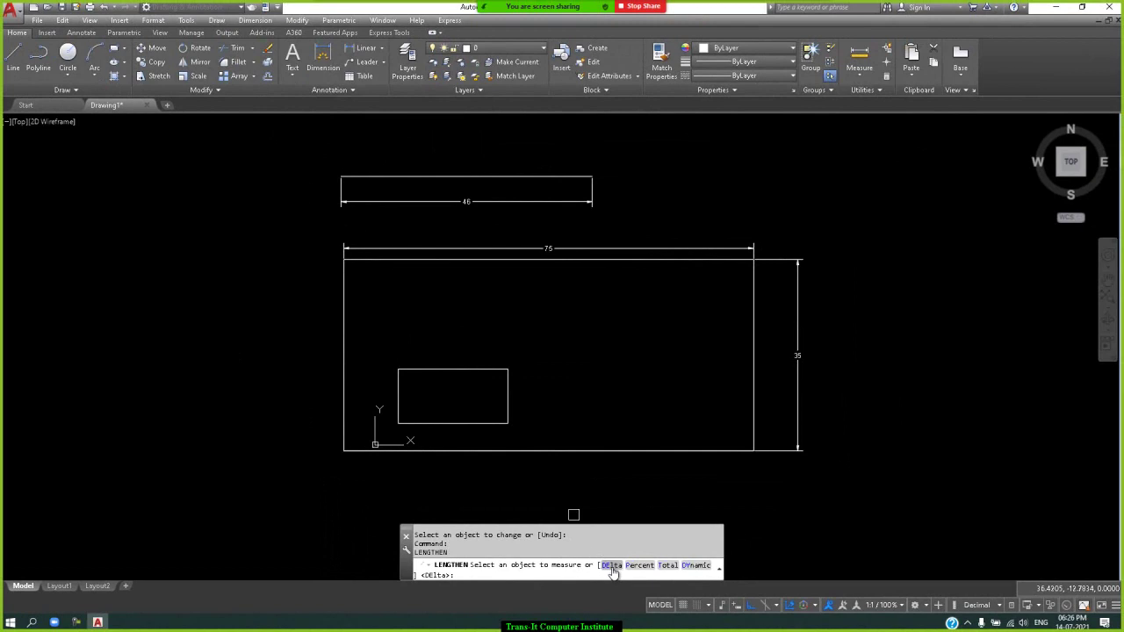
left_click(611, 567)
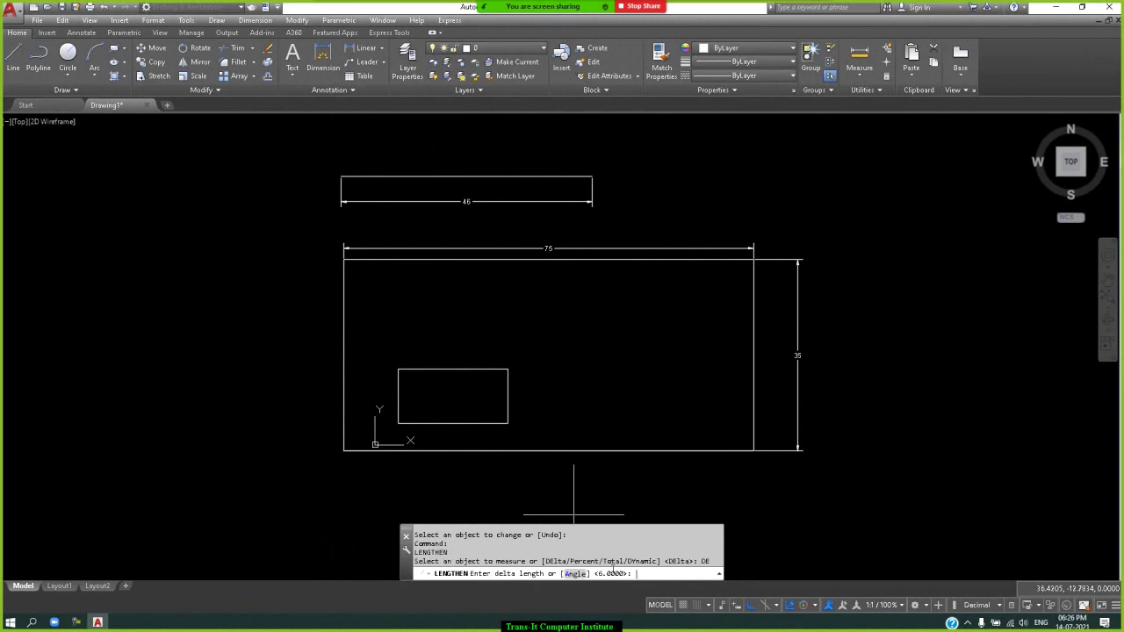
type("-12")
key("Return")
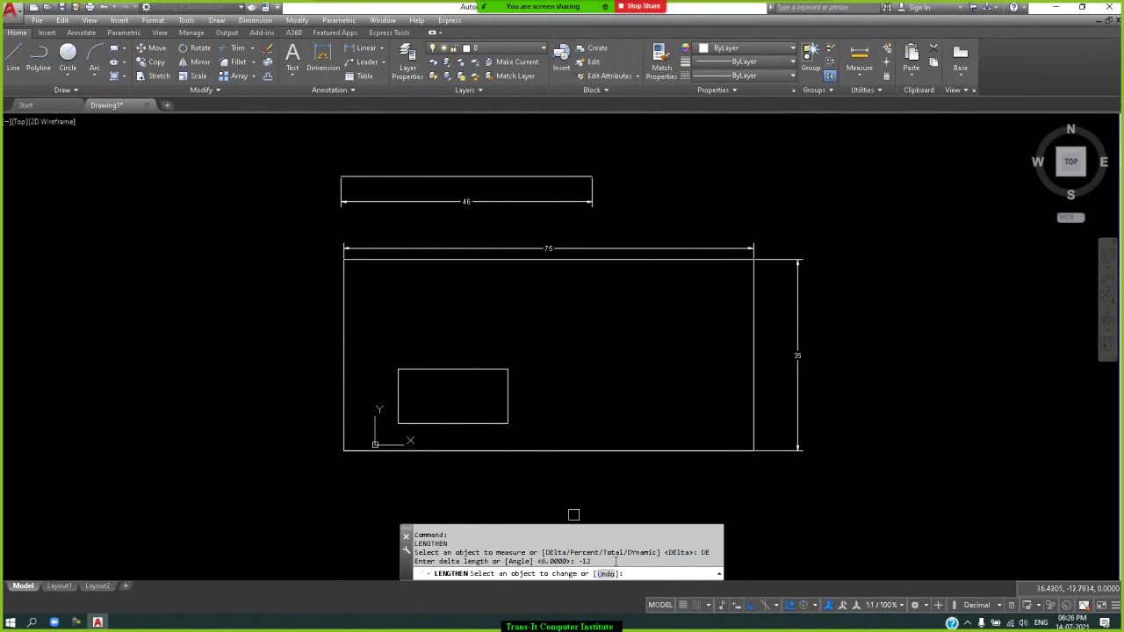
left_click(571, 248)
left_click(570, 249)
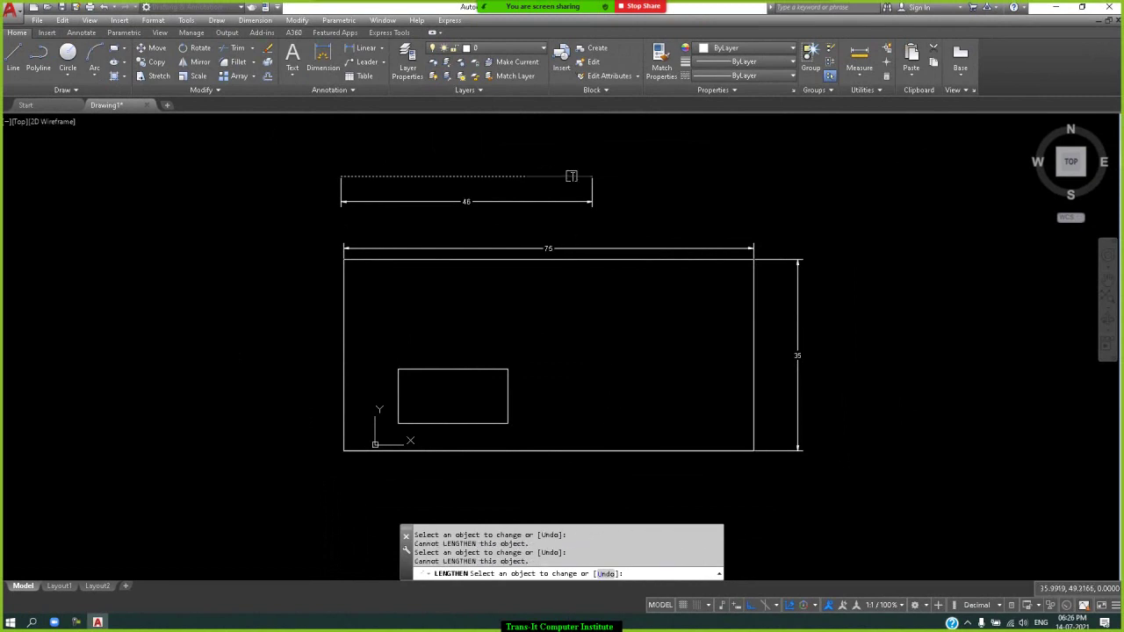
left_click(571, 177)
key("Return")
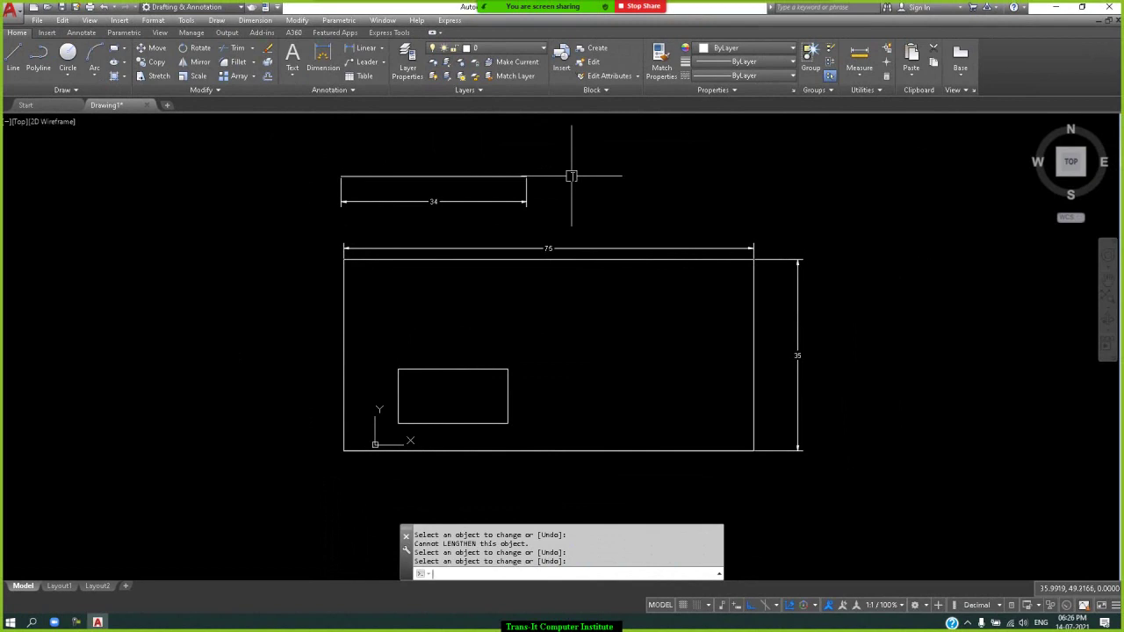
Reduce the horizontal line from its right end with Lengthen's Percent option, using a percentage length of 50.
key("Return")
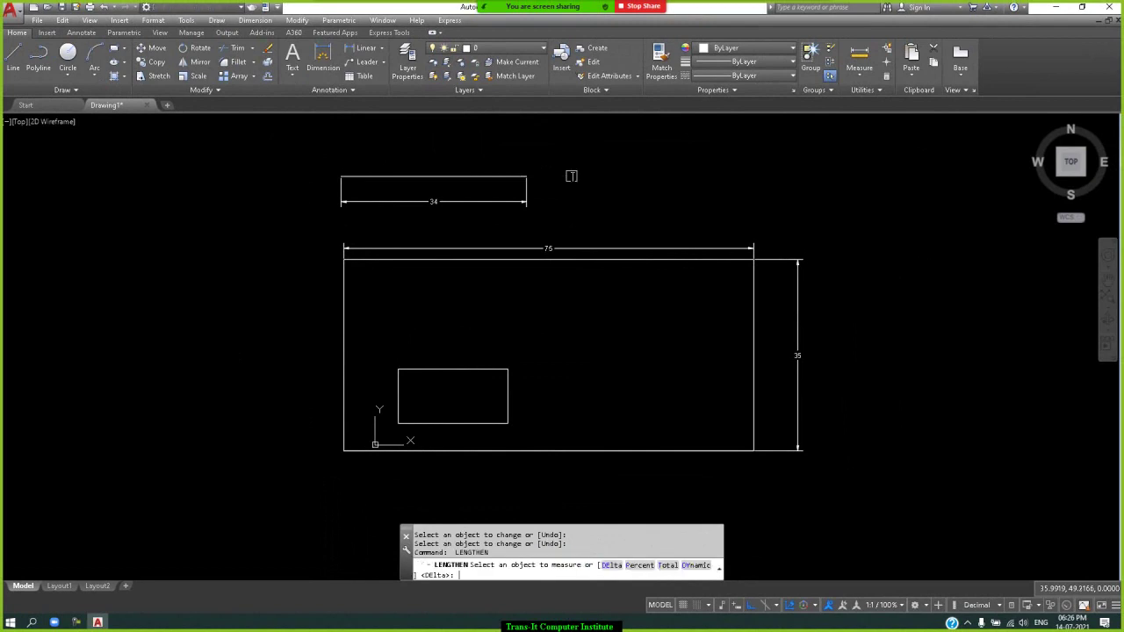
left_click(641, 565)
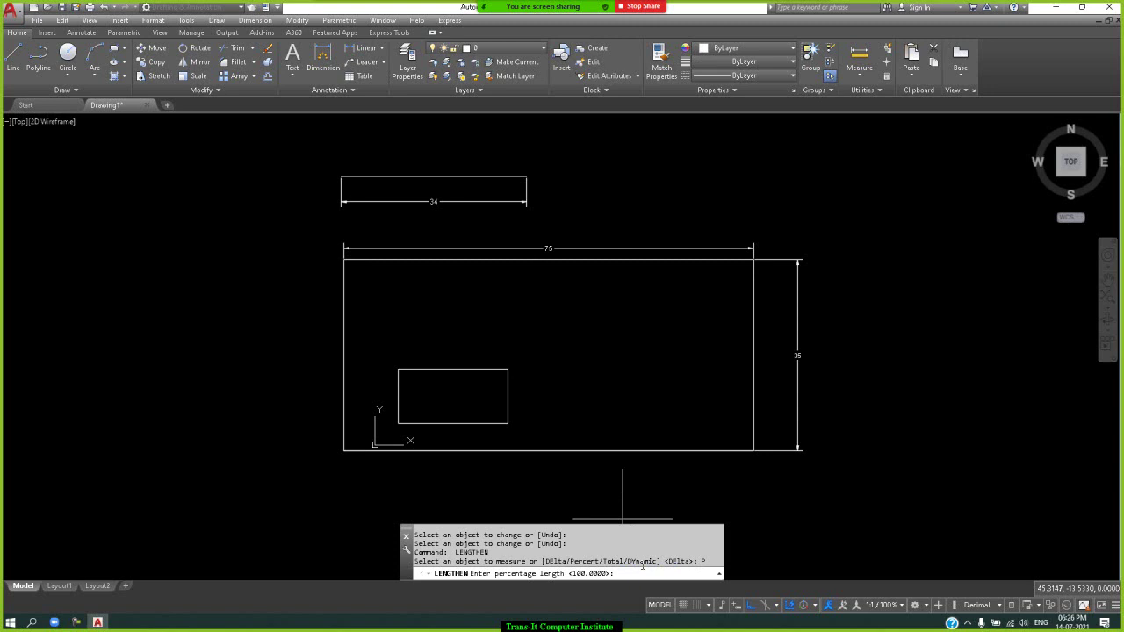
type("50")
key("Return")
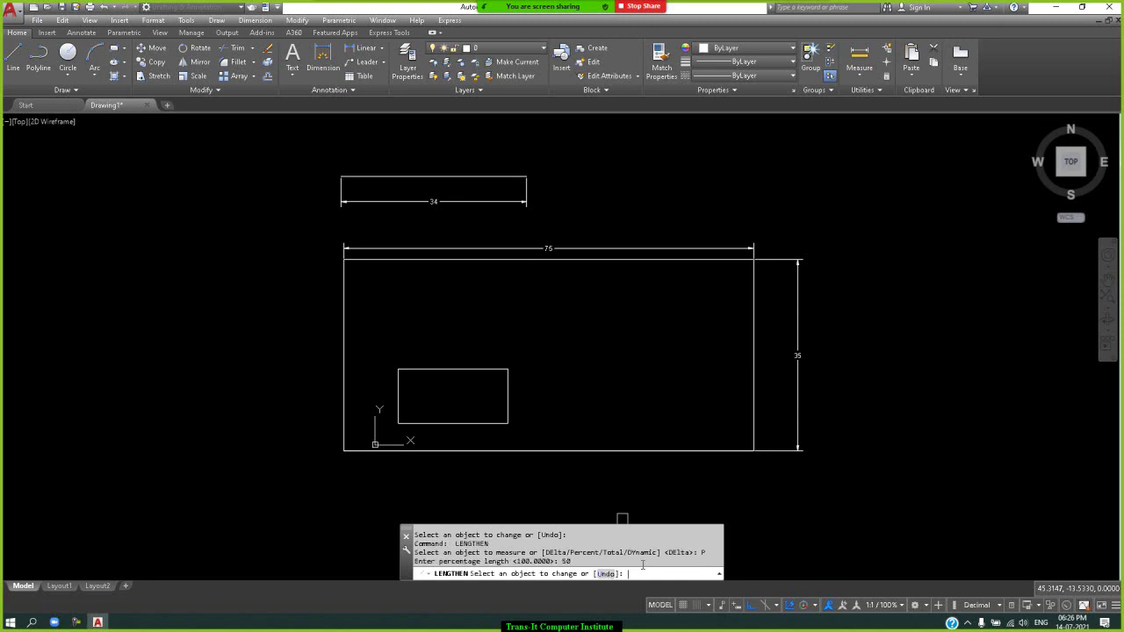
left_click(514, 178)
left_click(513, 178)
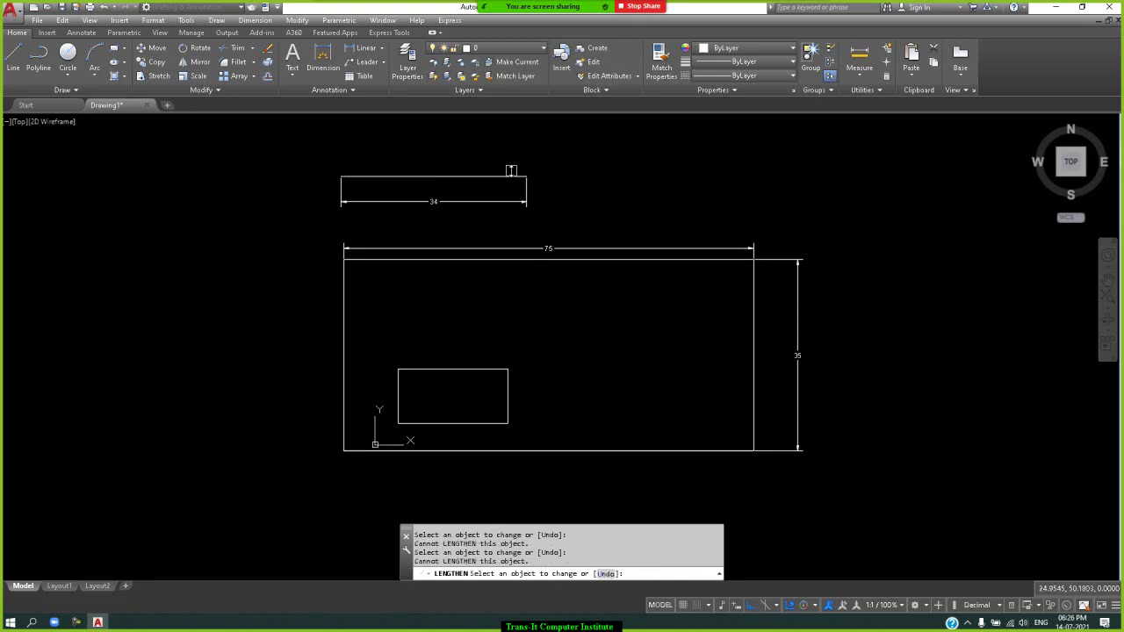
left_click(510, 176)
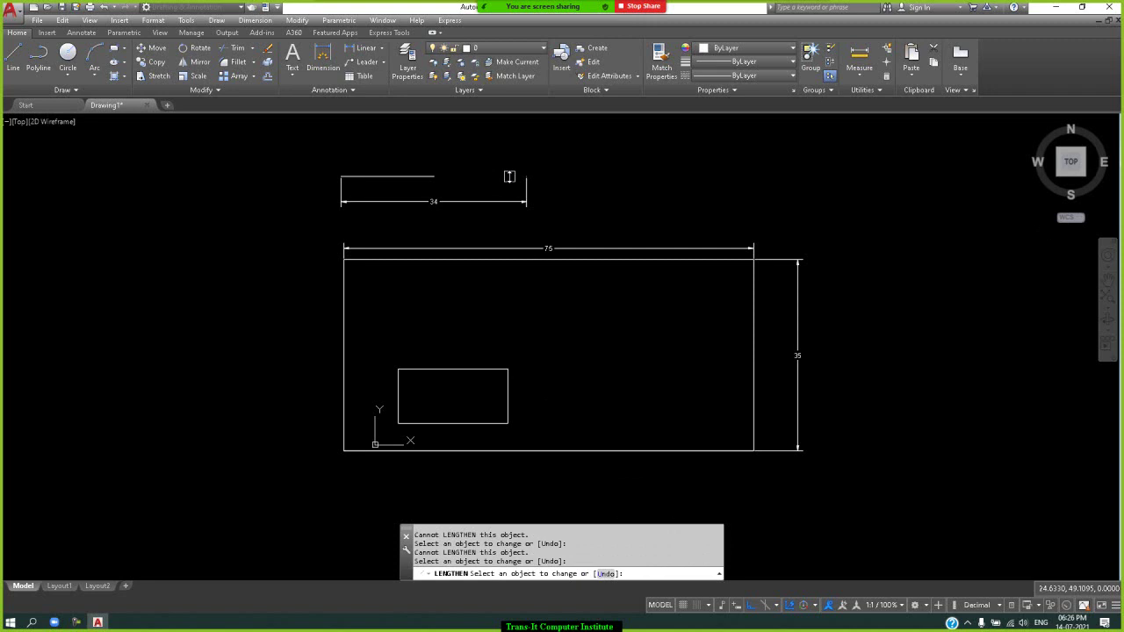
key("Return")
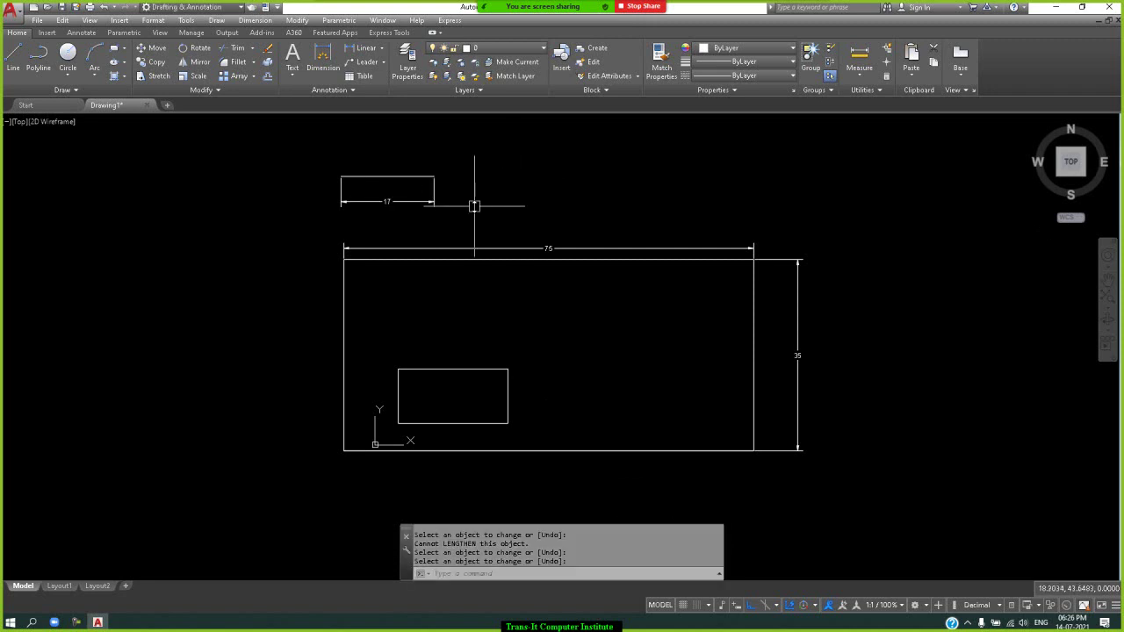
Set the horizontal line to a total length of 50 at its right end with Lengthen's Total option.
key("Return")
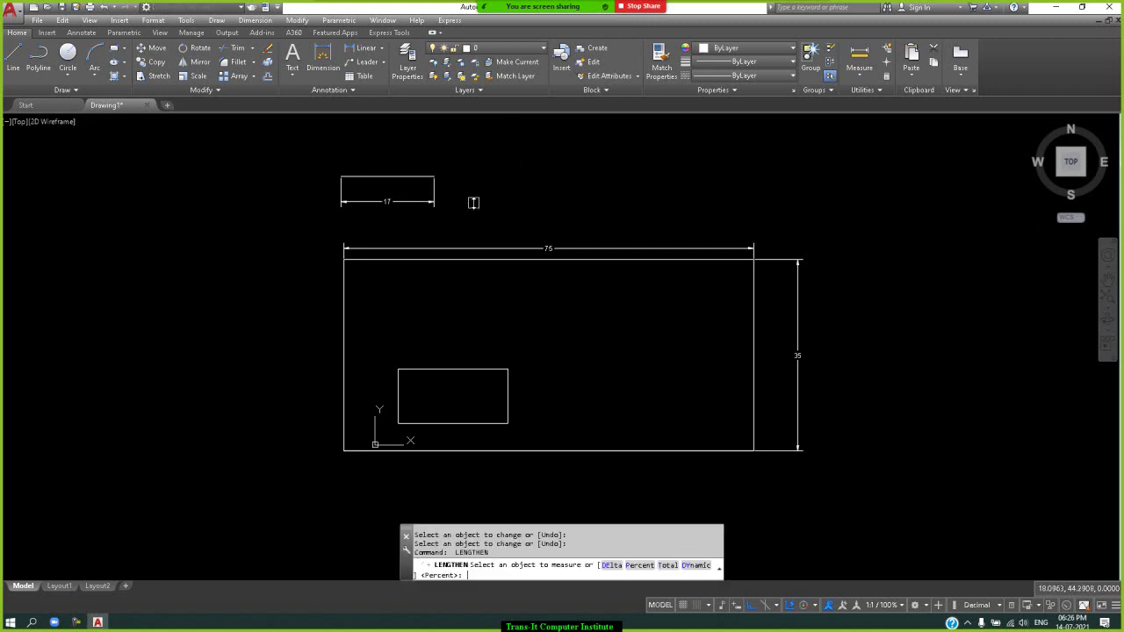
left_click(669, 566)
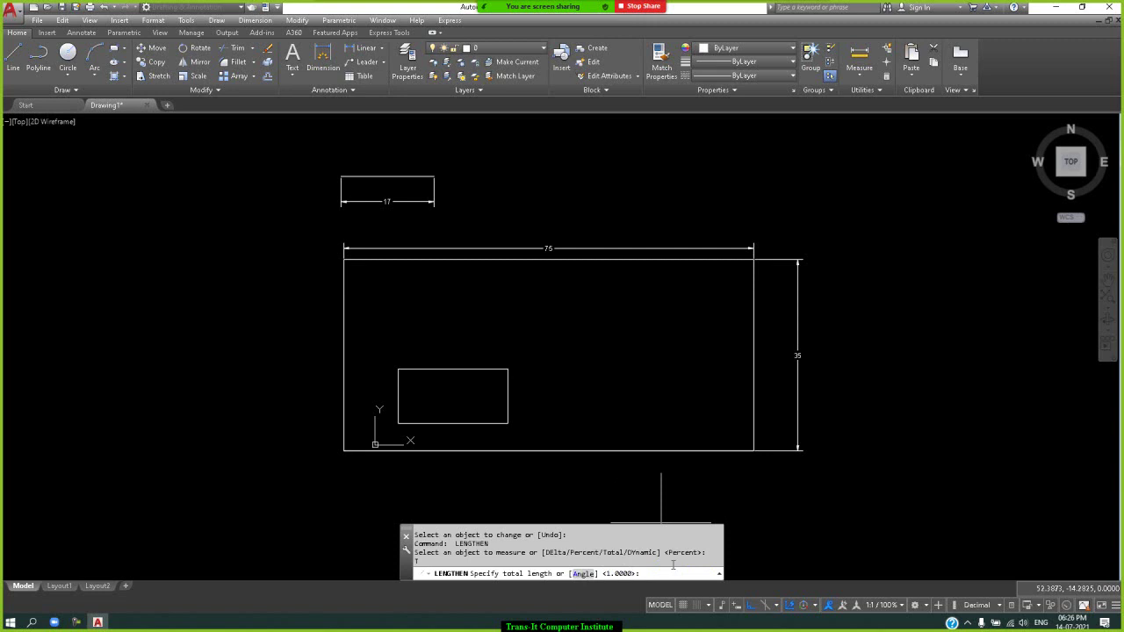
type("50")
key("Return")
left_click(422, 203)
left_click(423, 203)
left_click(419, 177)
key("Return")
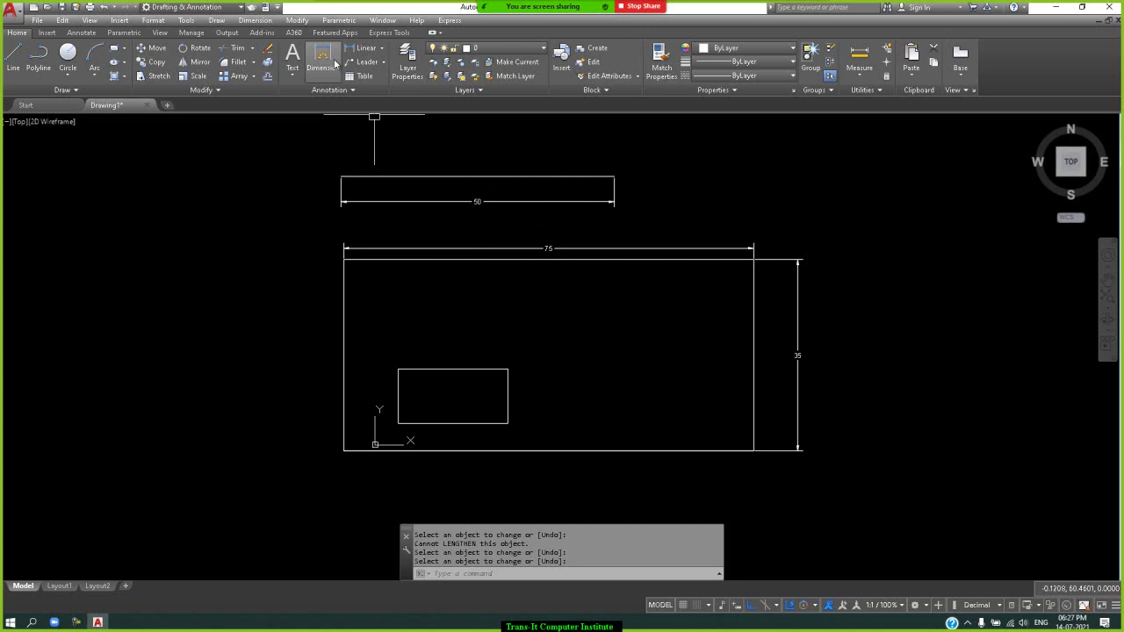
left_click(332, 21)
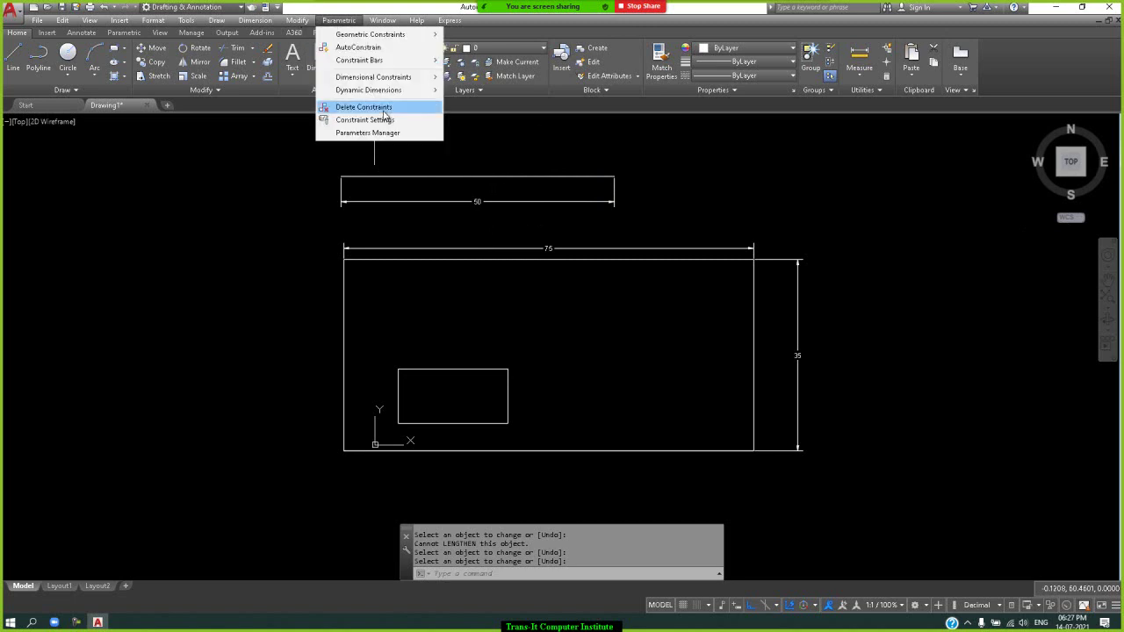
mouse_move(391, 77)
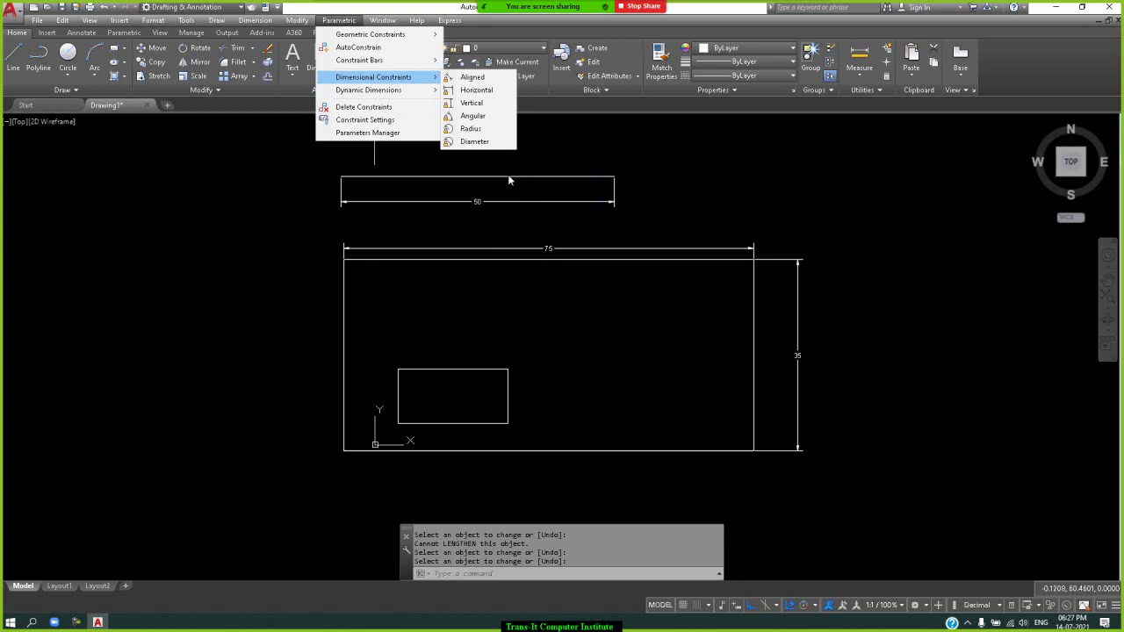
left_click(652, 137)
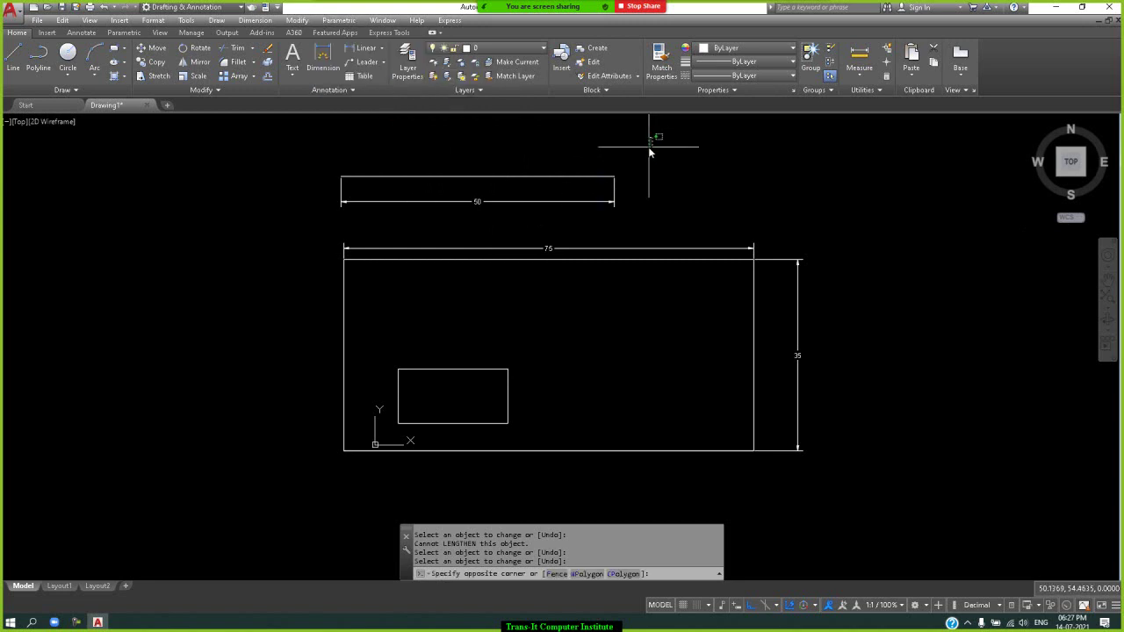
left_click(648, 151)
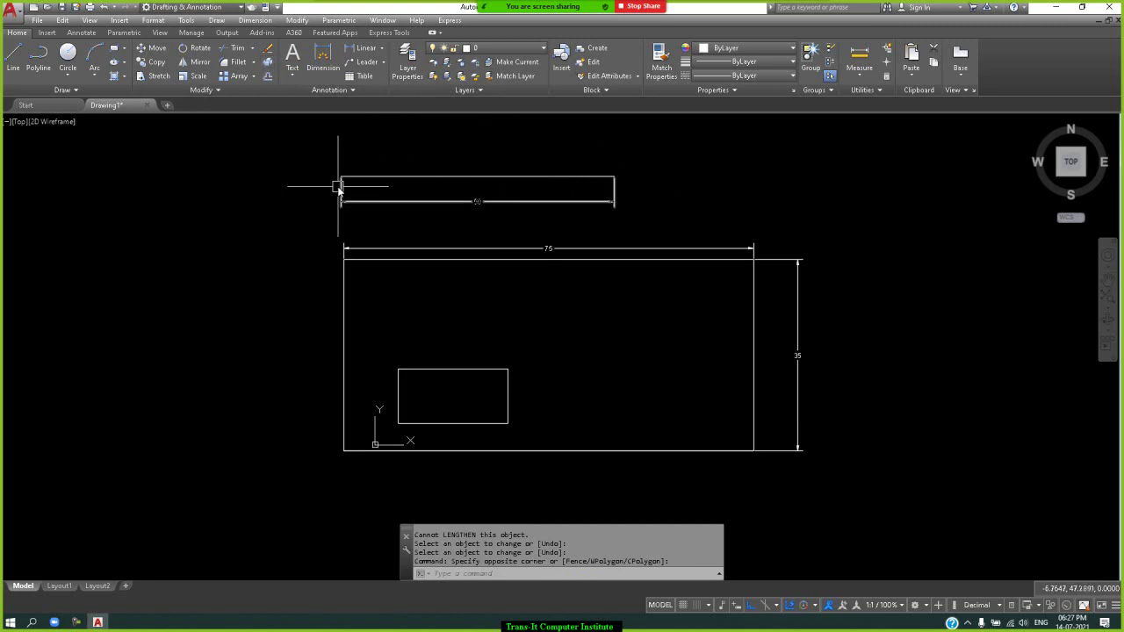
Extend the horizontal line's right end about 25 units with Lengthen's Dynamic option, ending above the outer rectangle's right edge.
type("LEn")
key("Return")
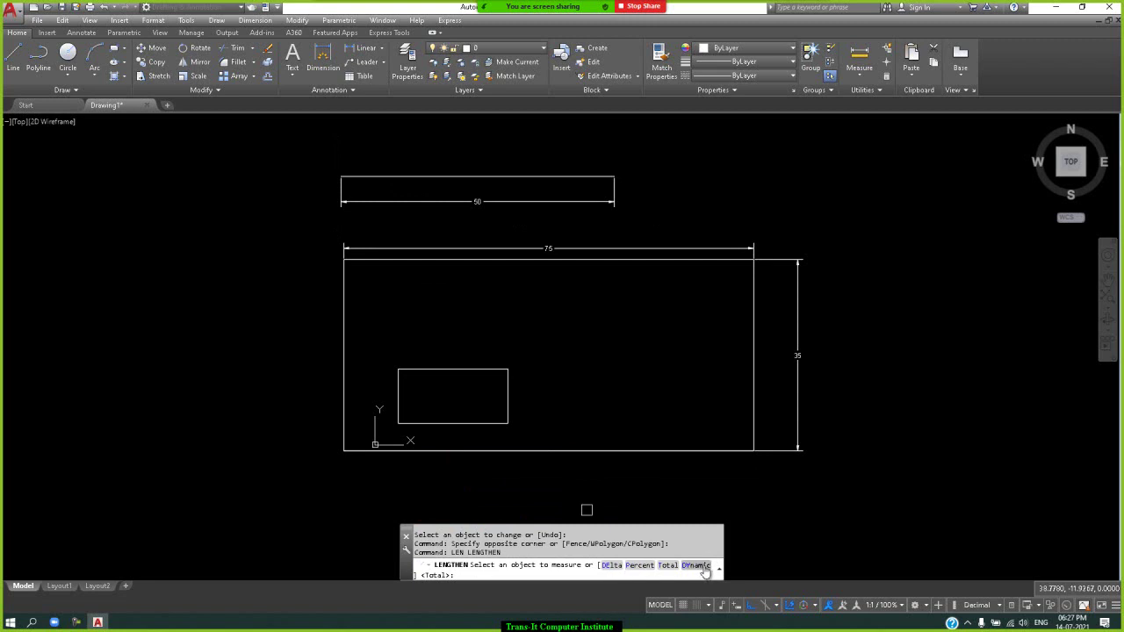
left_click(703, 565)
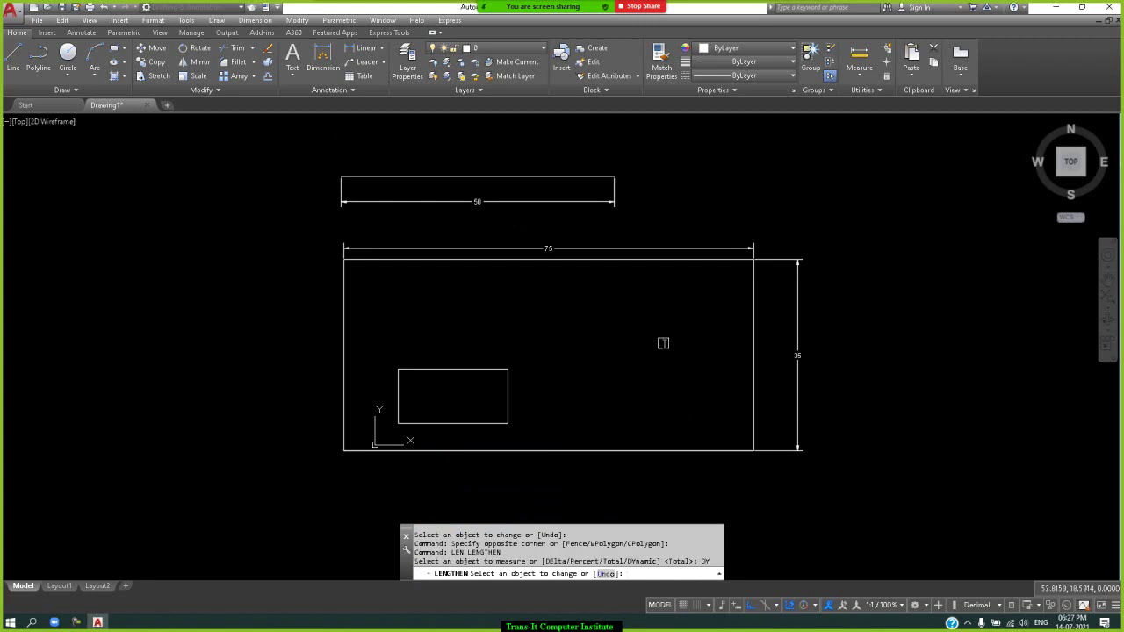
left_click(614, 176)
left_click(606, 175)
left_click(605, 175)
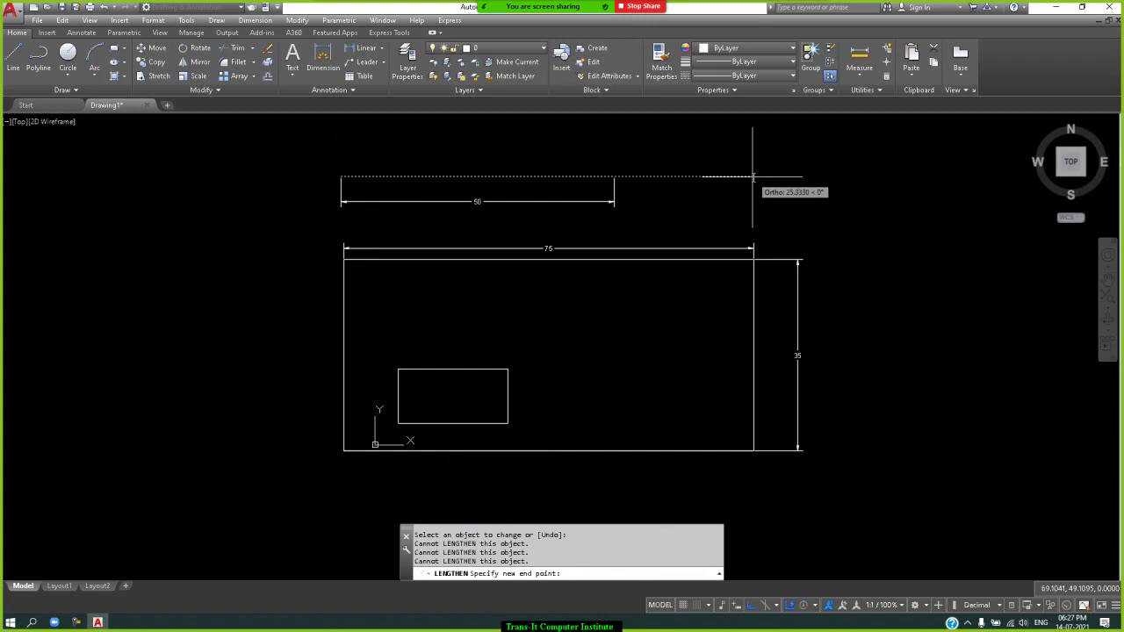
left_click(752, 177)
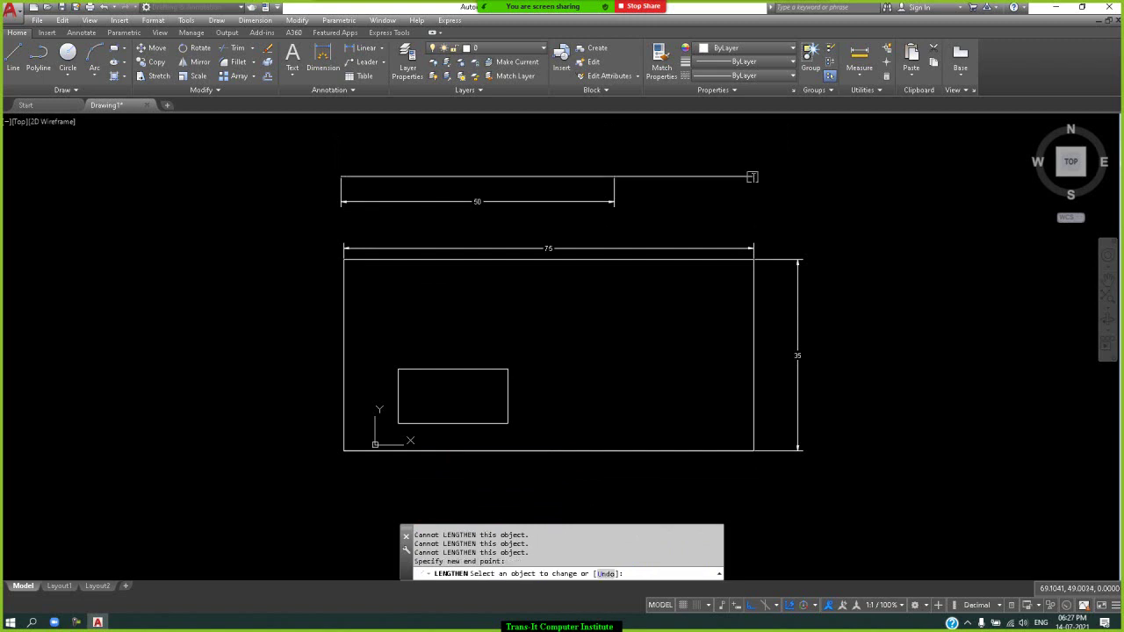
Finish Lengthen's Dynamic edit of the horizontal line and leave nothing selected.
key("Return")
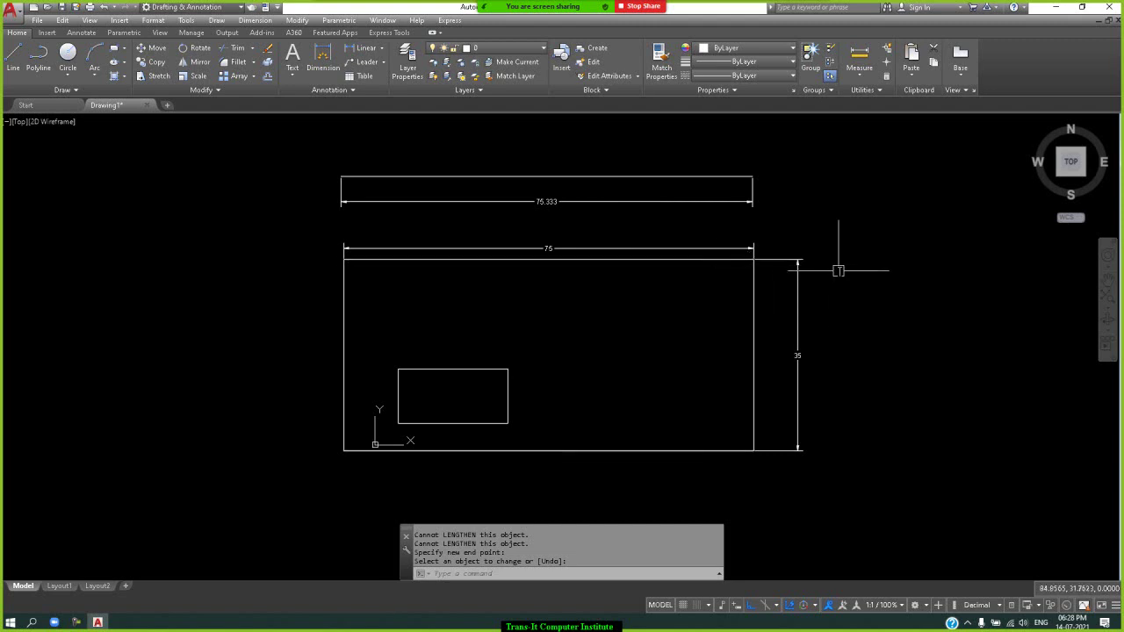
mouse_move(826, 263)
left_mouse_down()
mouse_move(762, 266)
mouse_move(823, 267)
left_mouse_up()
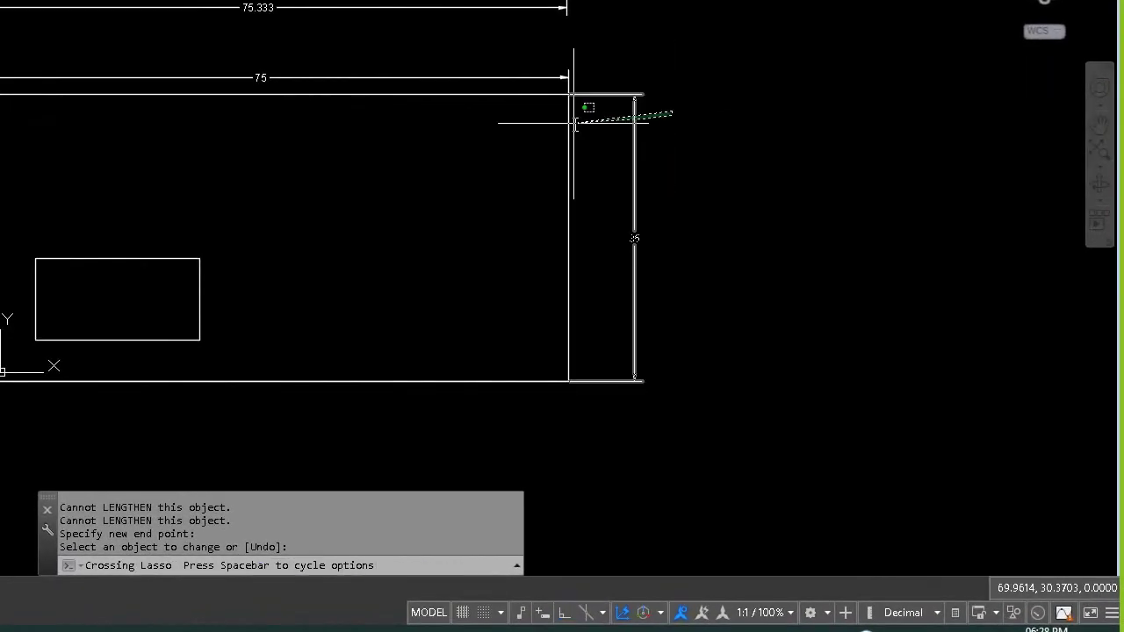
left_click_drag(676, 109, 676, 109)
key("Escape")
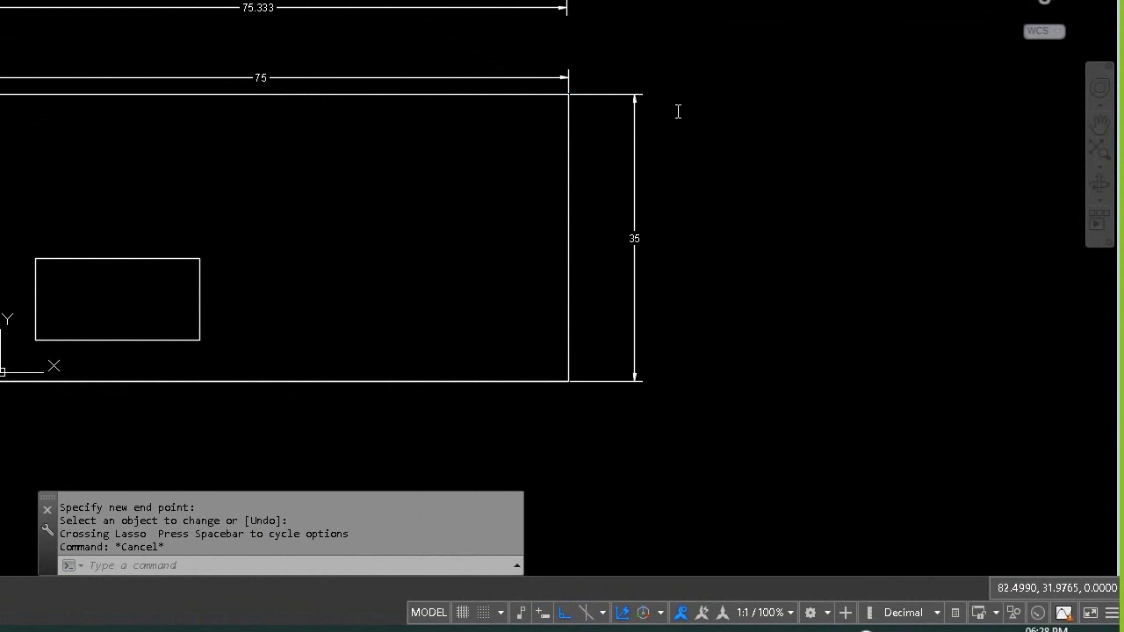
Draw three separate vertical lines about 50 units long, side by side to the right of the rectangle's vertical dimension.
left_click(859, 122)
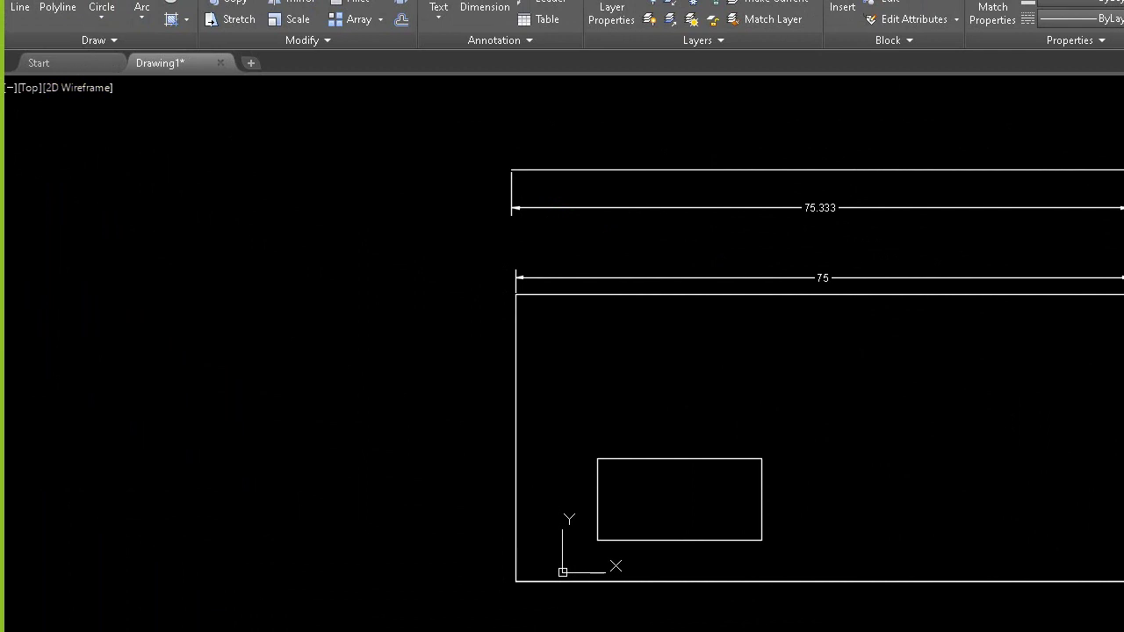
key("Return")
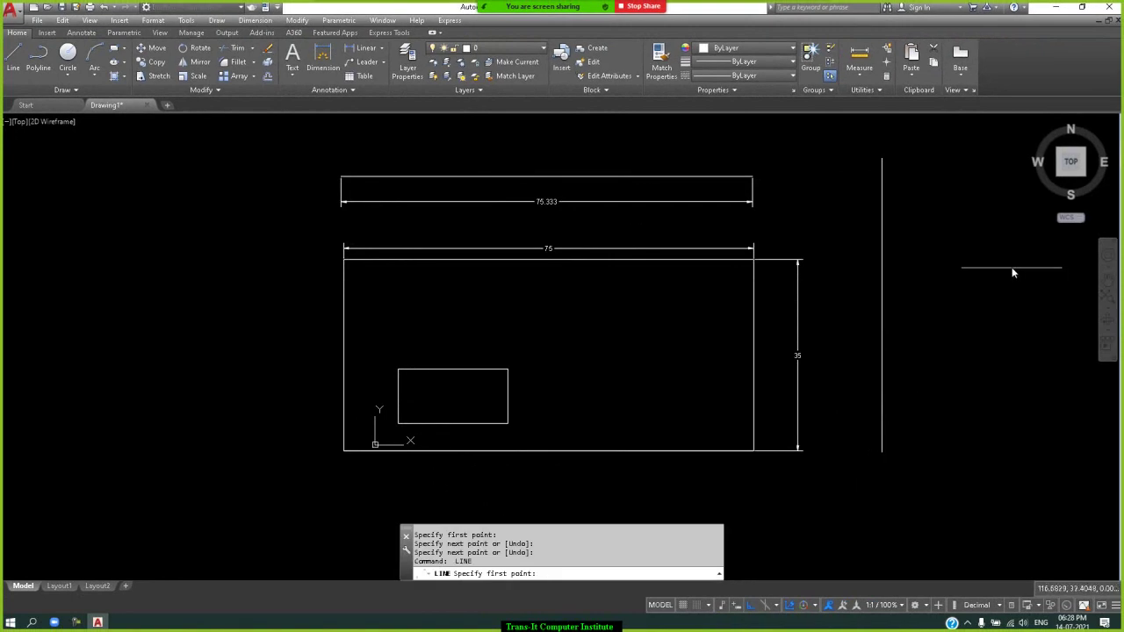
left_click(927, 160)
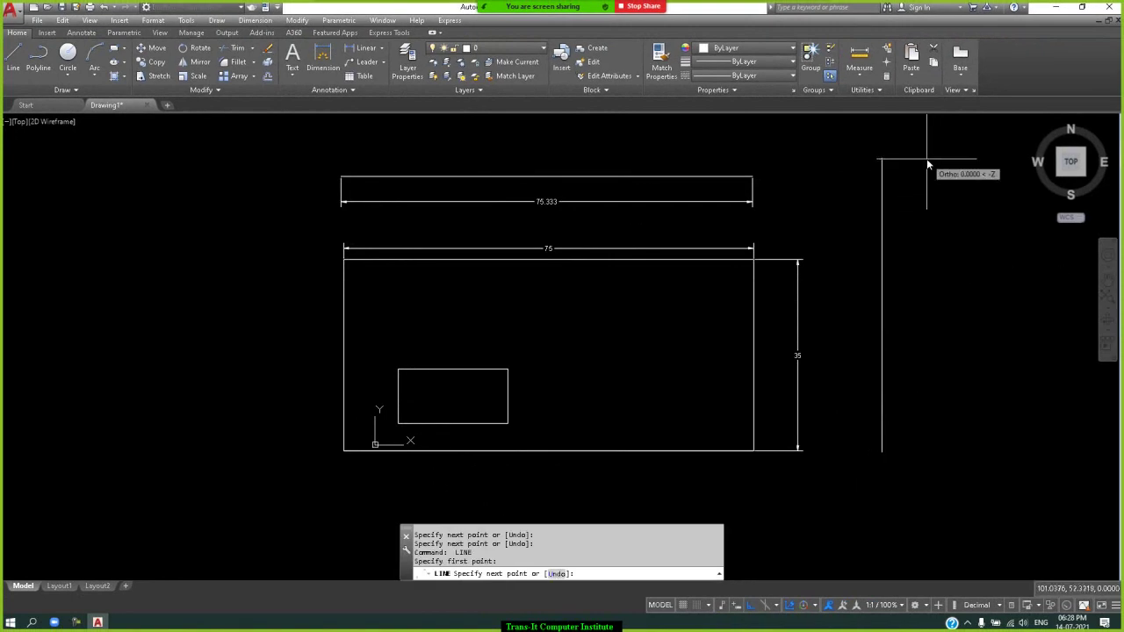
left_click(942, 433)
key("Return")
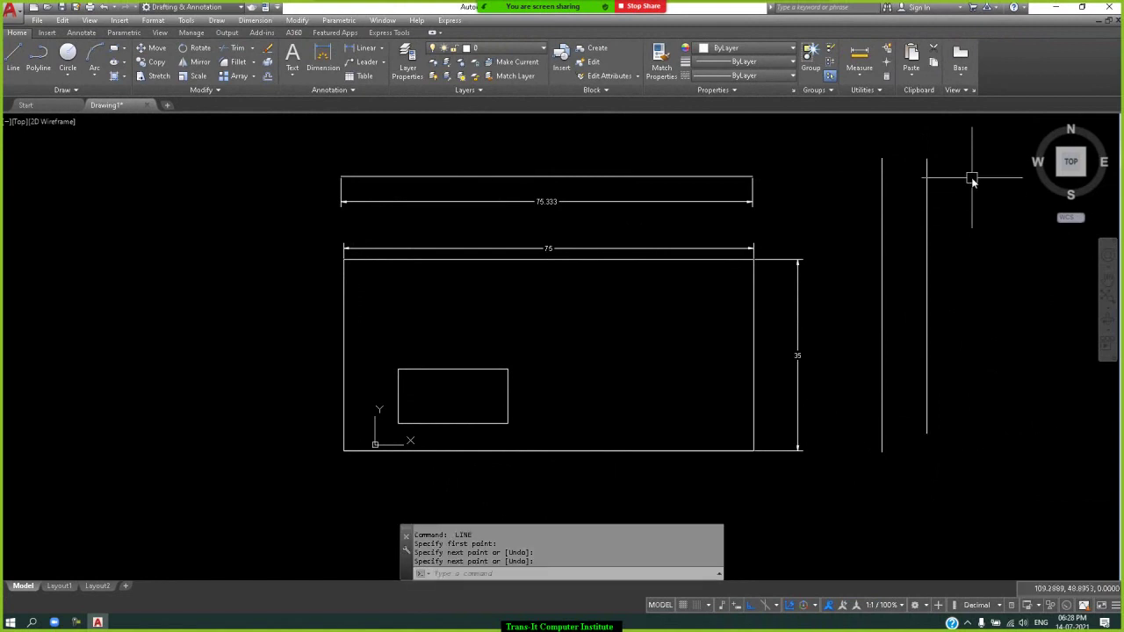
key("Return")
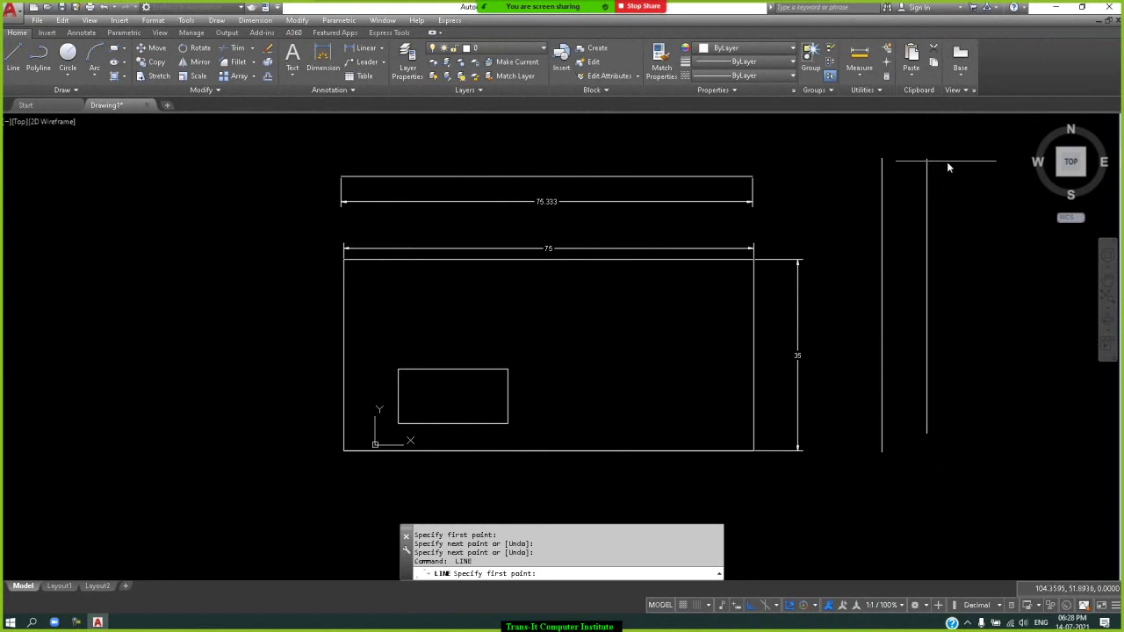
left_click(957, 159)
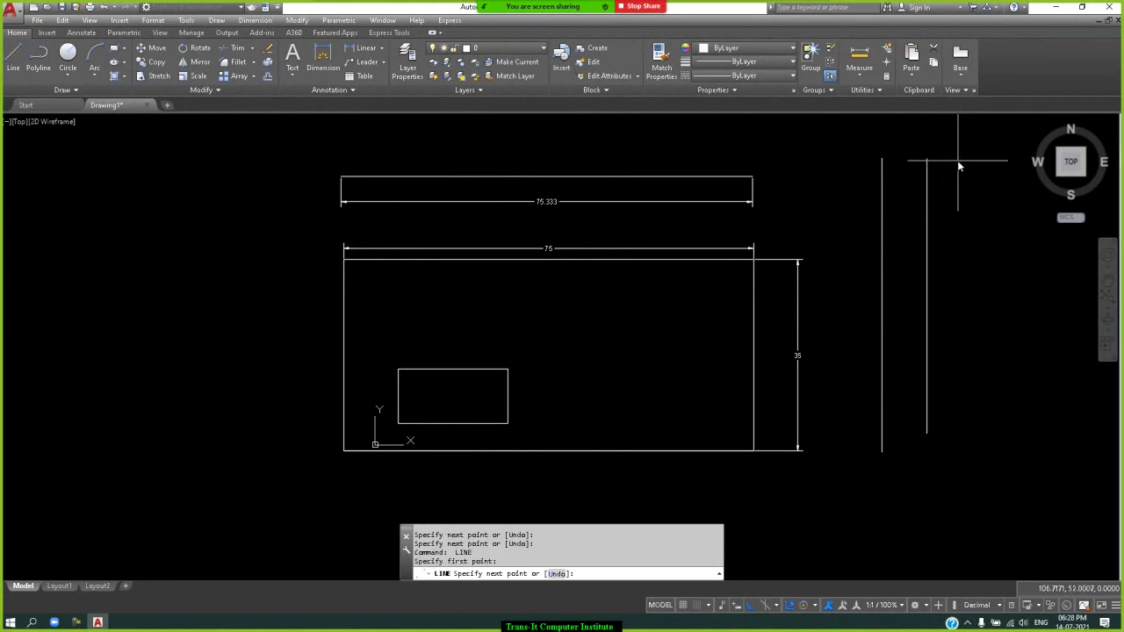
left_click(957, 429)
key("Return")
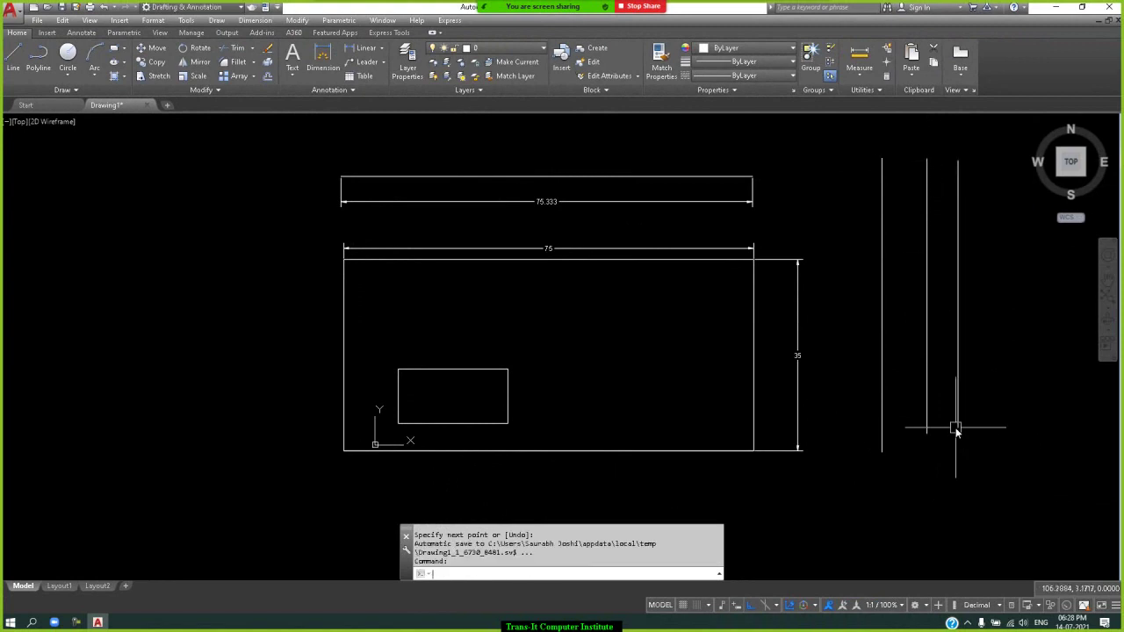
Draw a fourth and a fifth vertical line about 50 units long to the right of the first three.
key("Return")
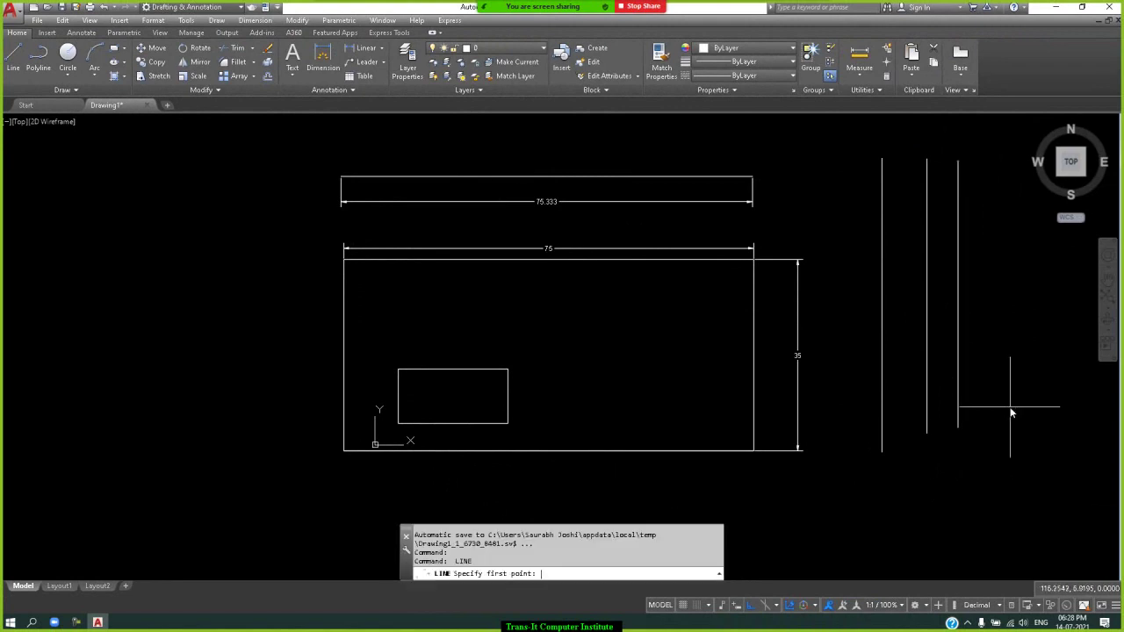
left_click(988, 162)
left_click(1004, 457)
key("Return")
key("Return")
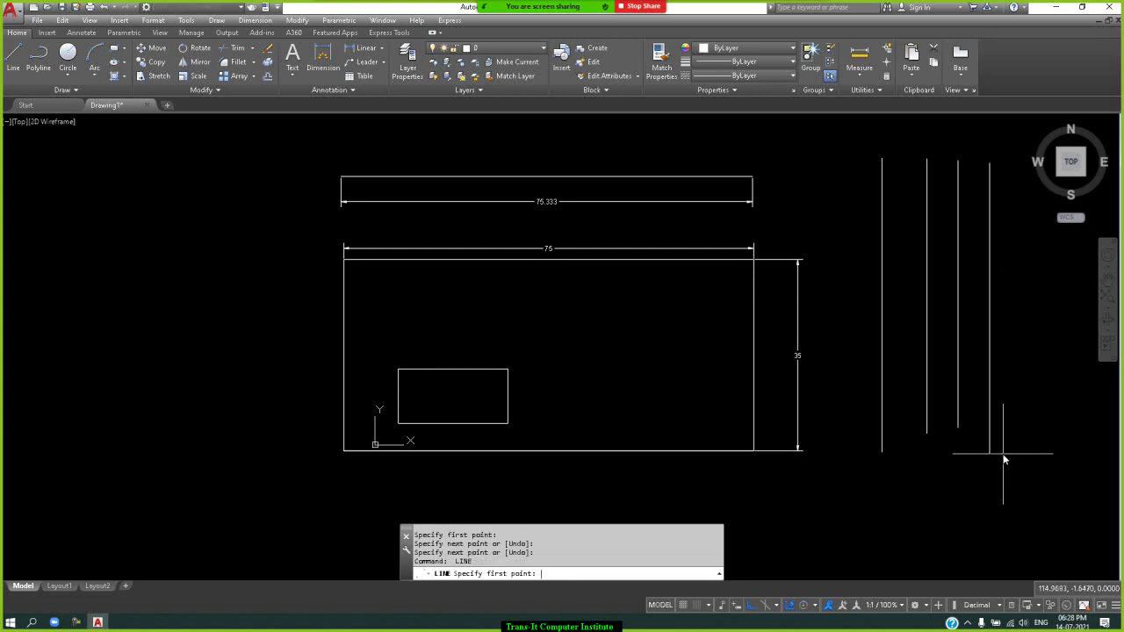
left_click(1038, 454)
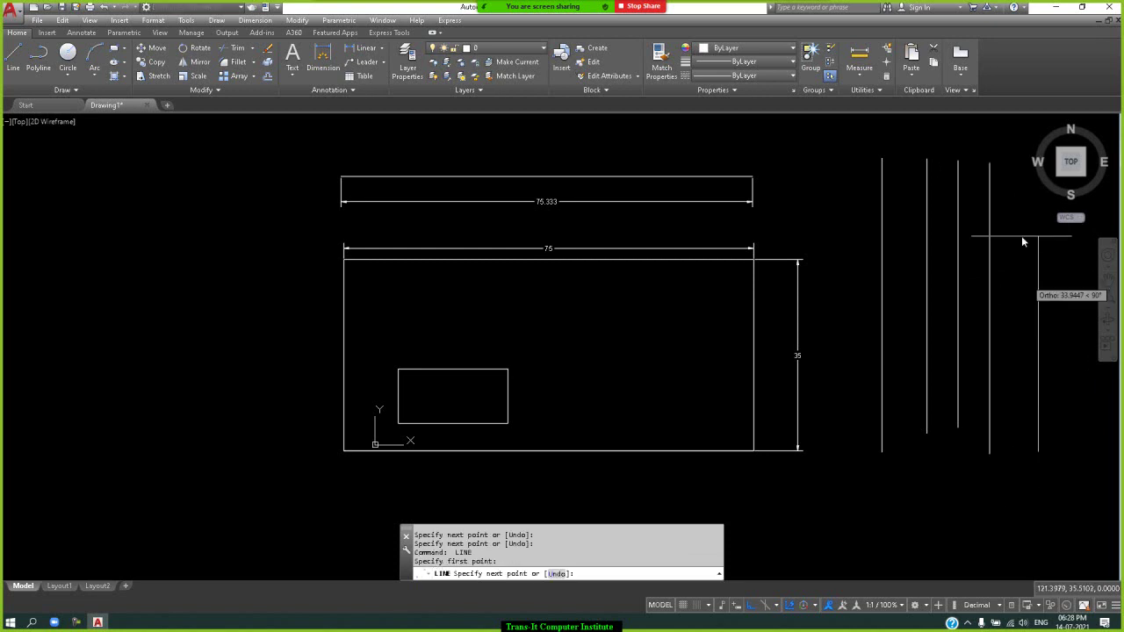
left_click(1022, 188)
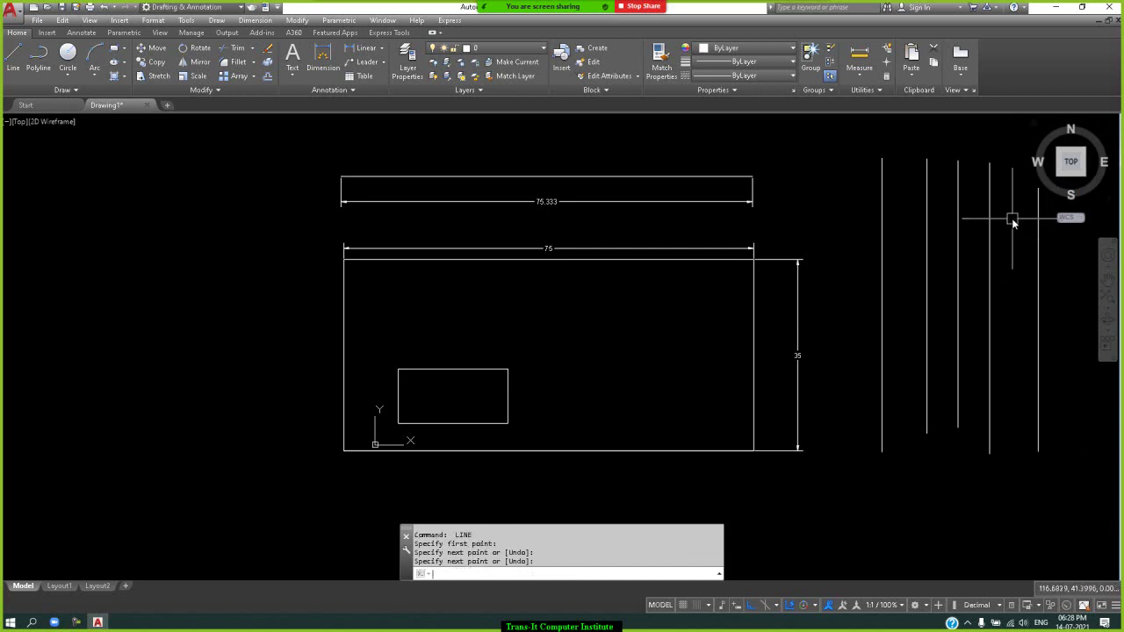
key("Return")
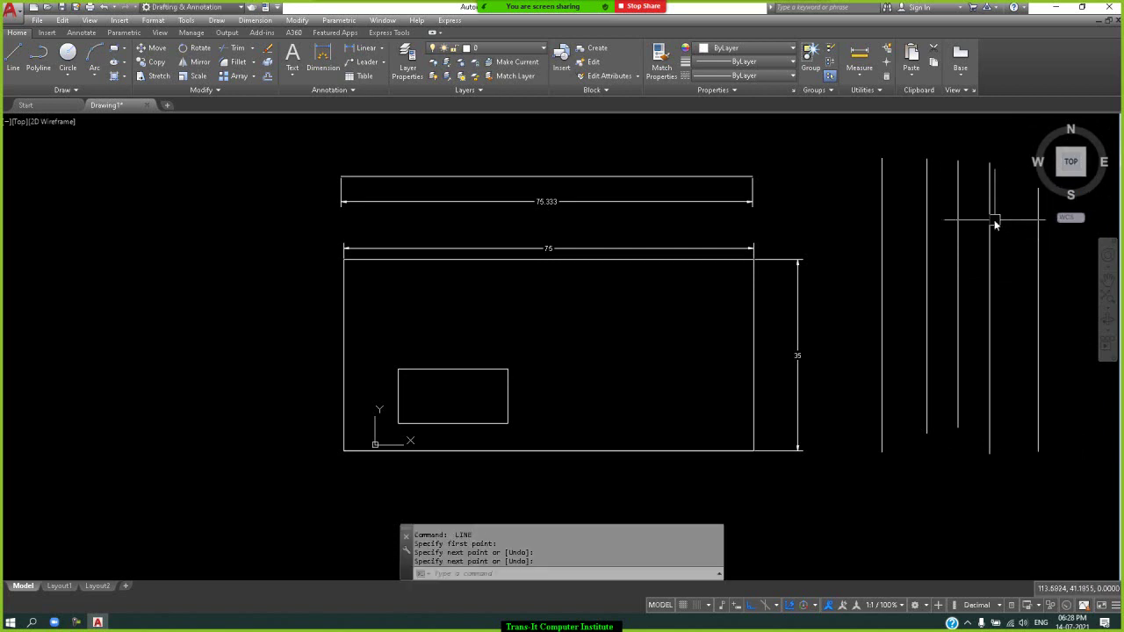
Draw two separate horizontal lines about 50 units long, one below the other, across the upper half of the five vertical lines.
left_click(1071, 161)
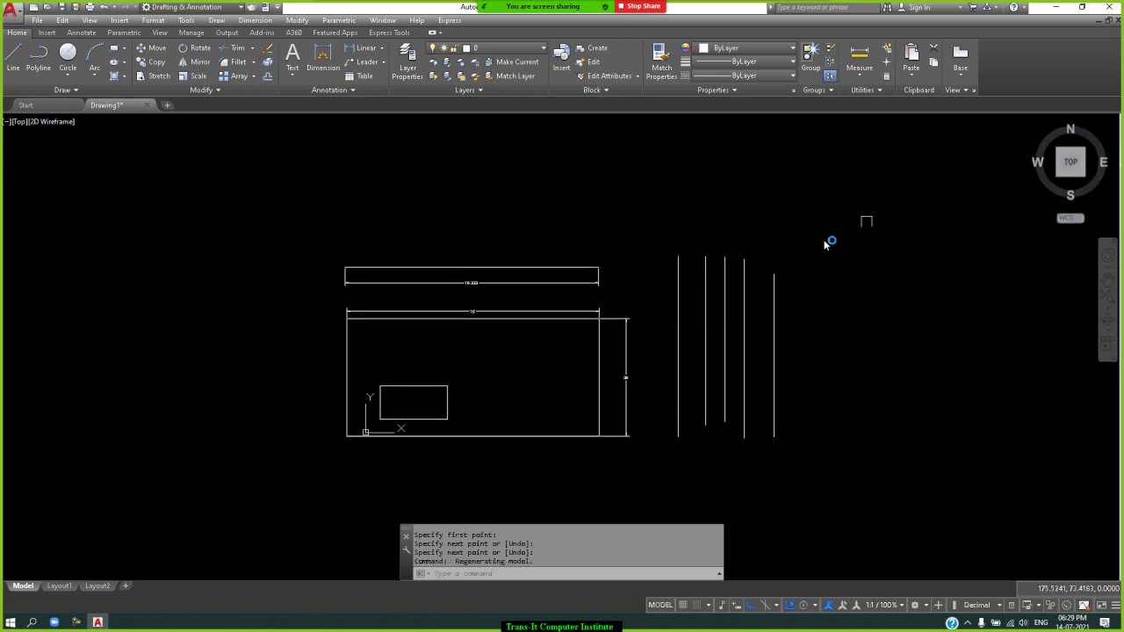
type("l")
key("Return")
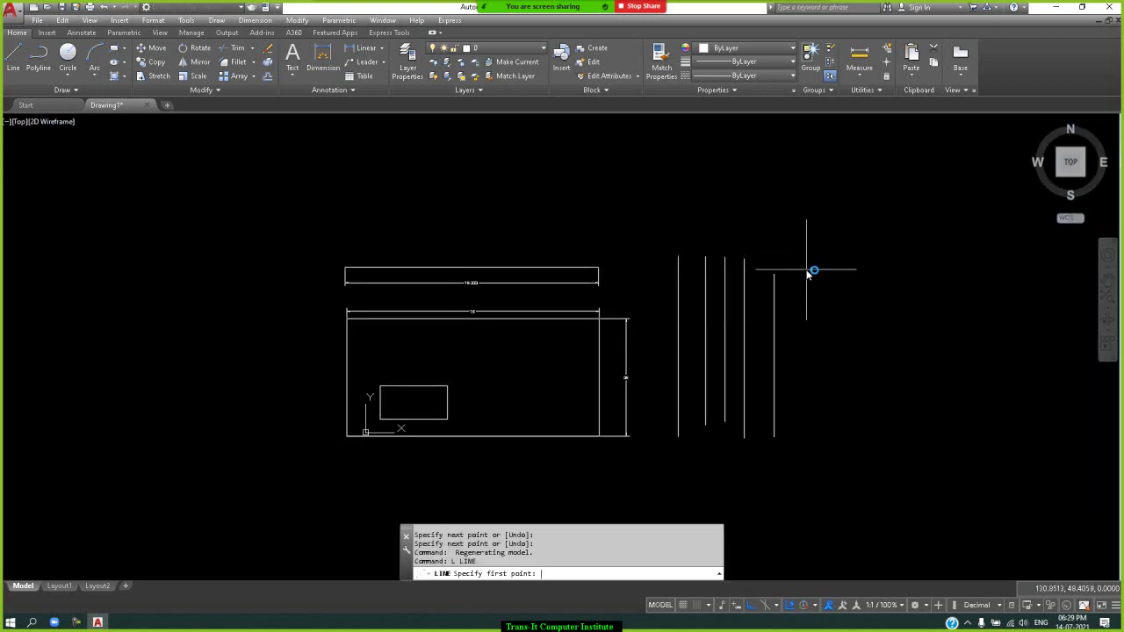
left_click(643, 292)
left_click(810, 316)
key("Return")
key("Return")
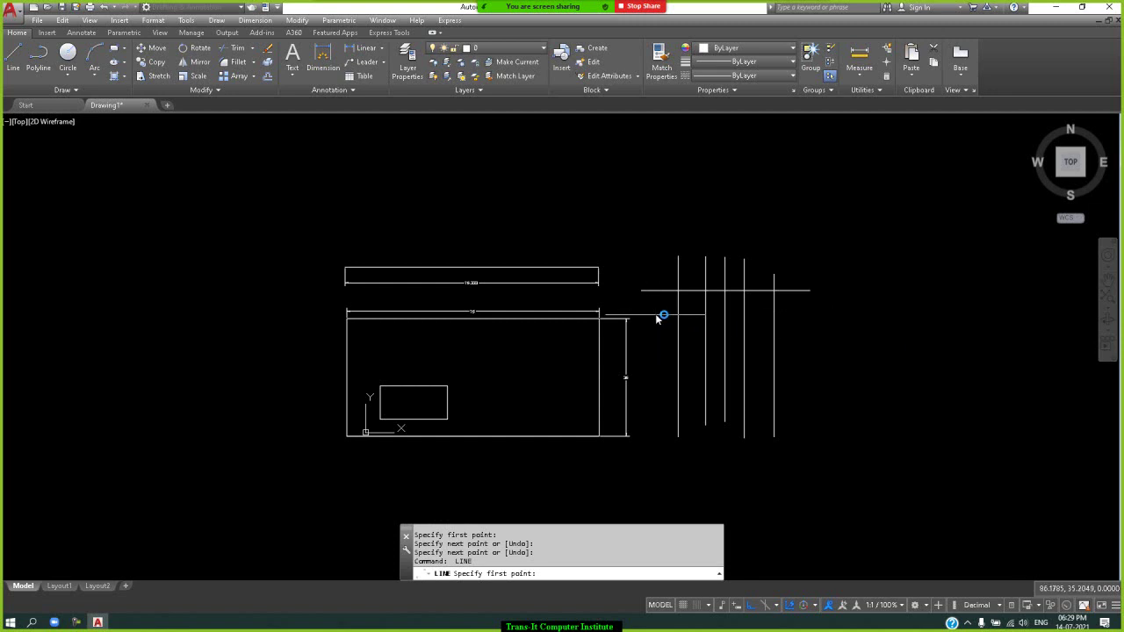
left_click(656, 321)
left_click(823, 324)
key("Return")
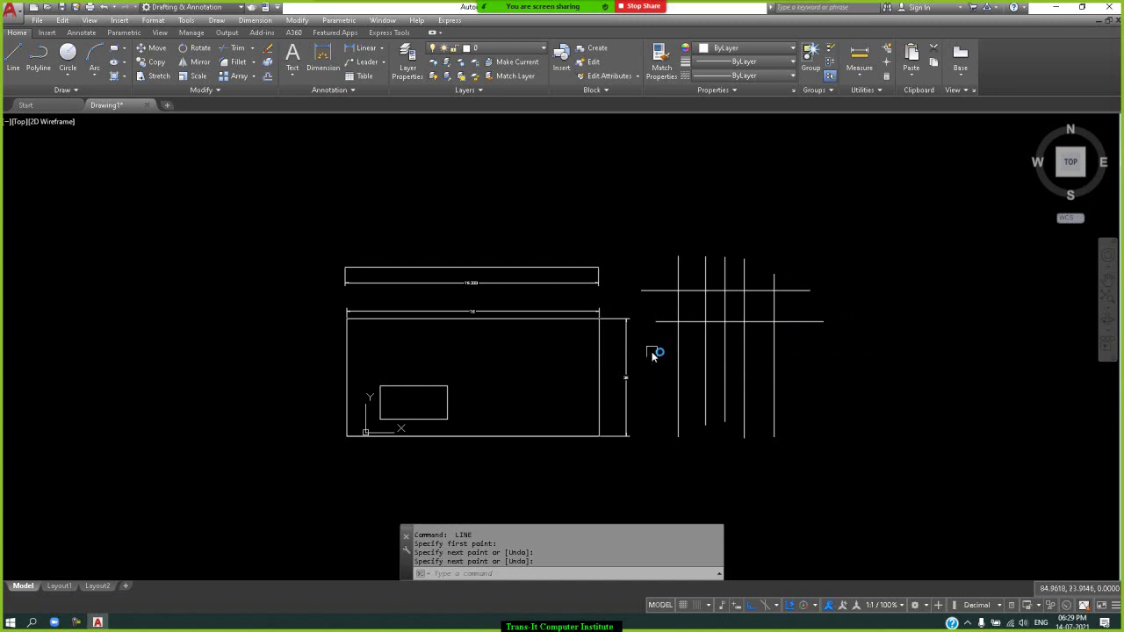
Draw two more horizontal lines, about 59 and 54 units long, across the lower half of the five vertical lines.
key("Return")
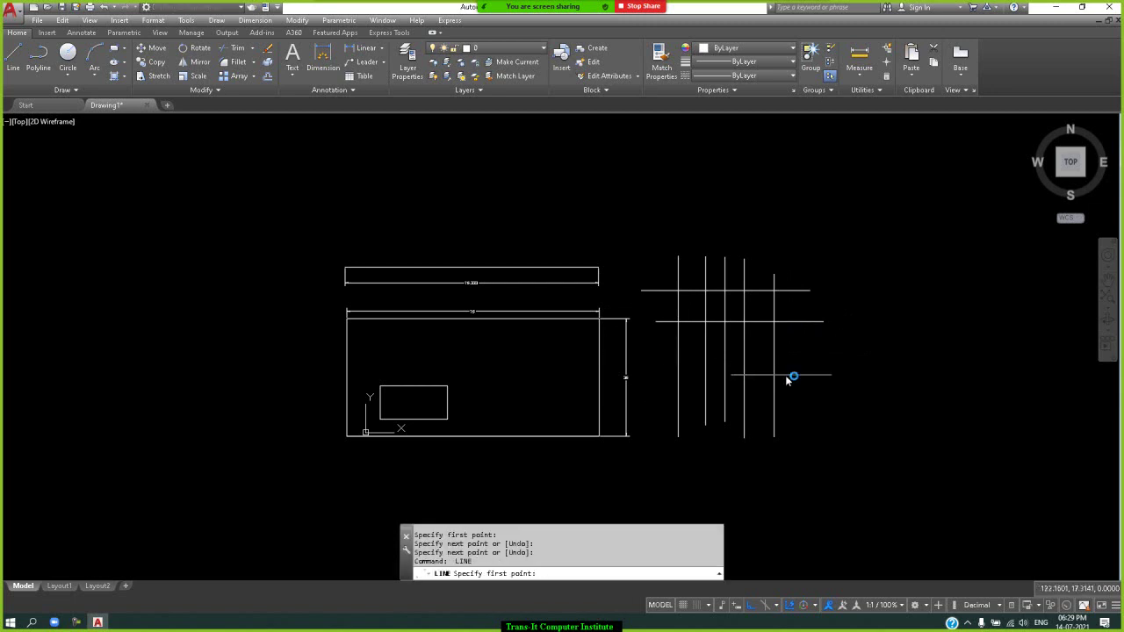
left_click(651, 356)
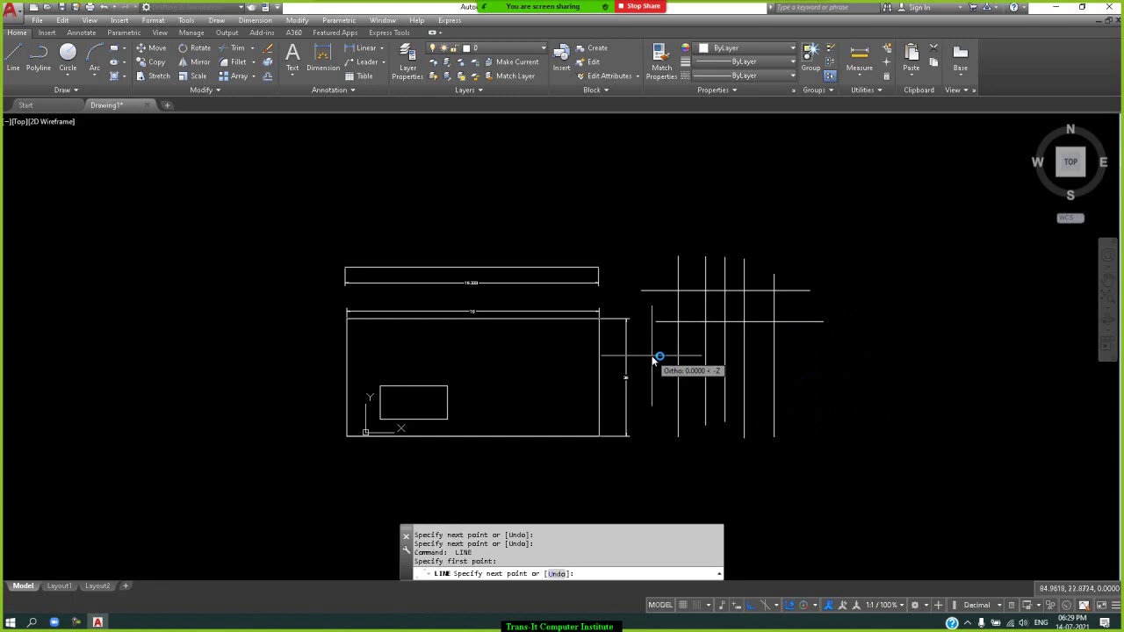
left_click(849, 368)
key("Return")
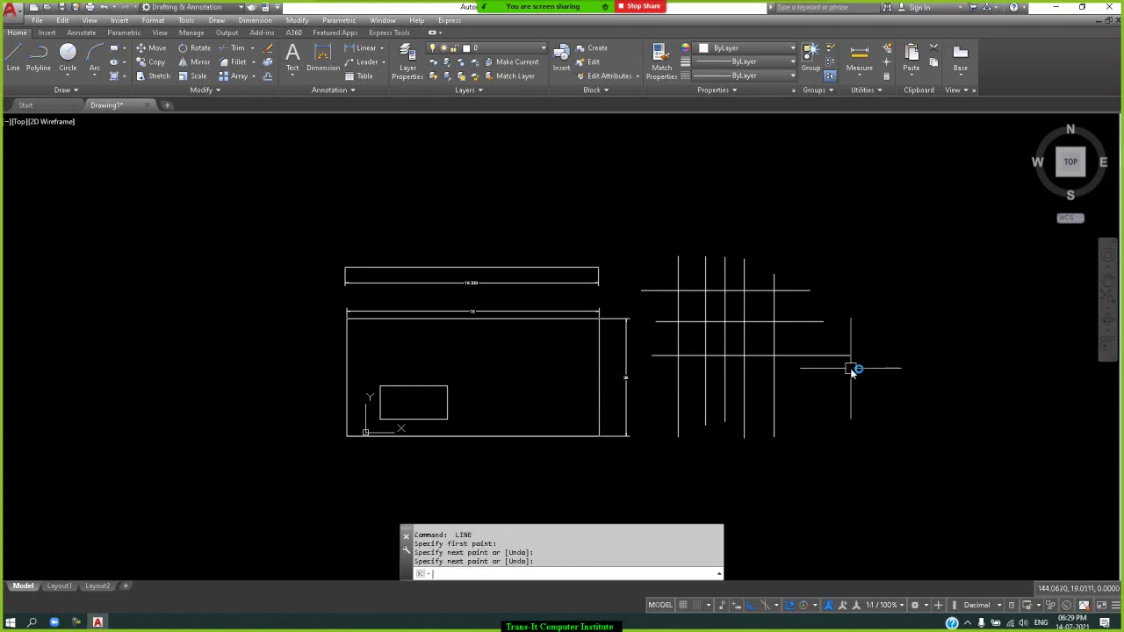
key("Return")
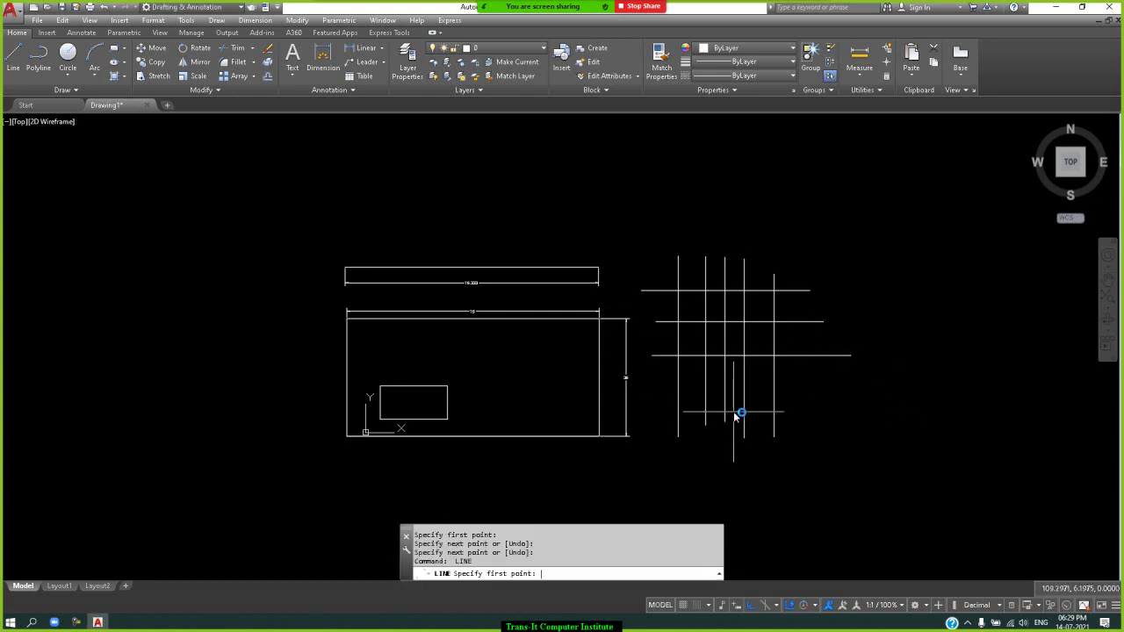
left_click(660, 388)
left_click(836, 385)
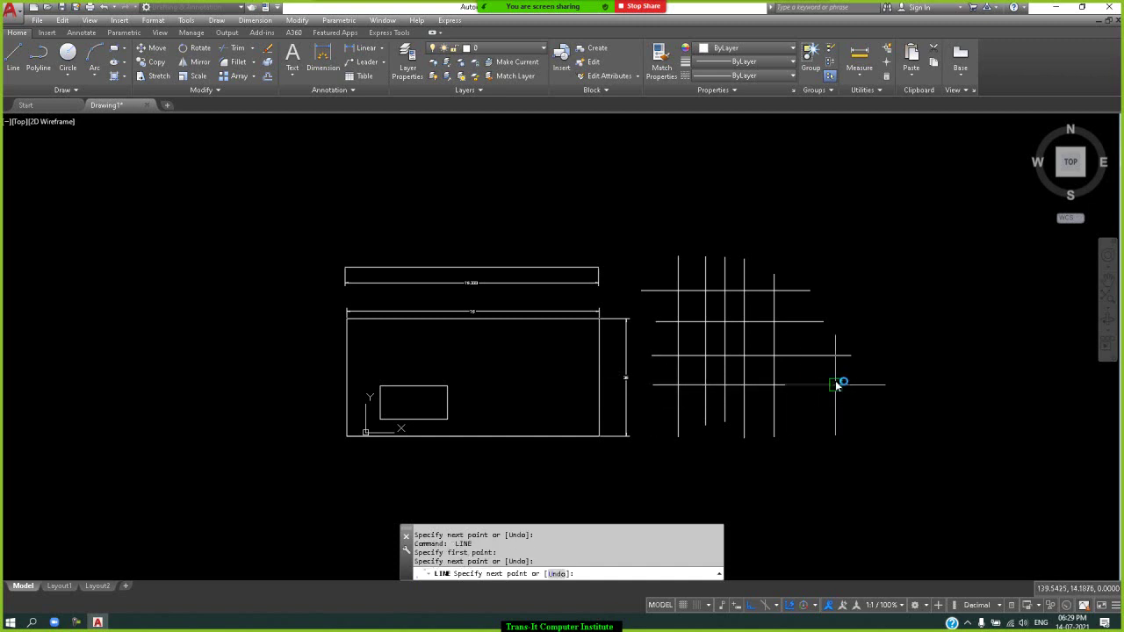
key("Return")
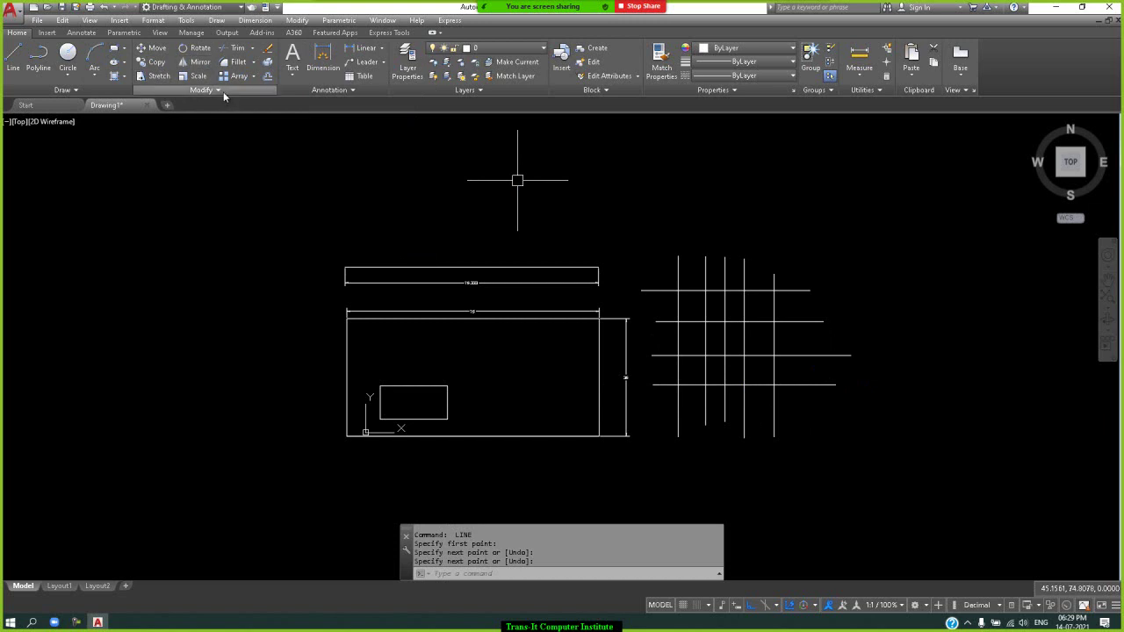
With the second horizontal line as Trim's cutting edge, remove the rightmost vertical line's part above it and the fourth vertical line's part below it.
left_click(253, 49)
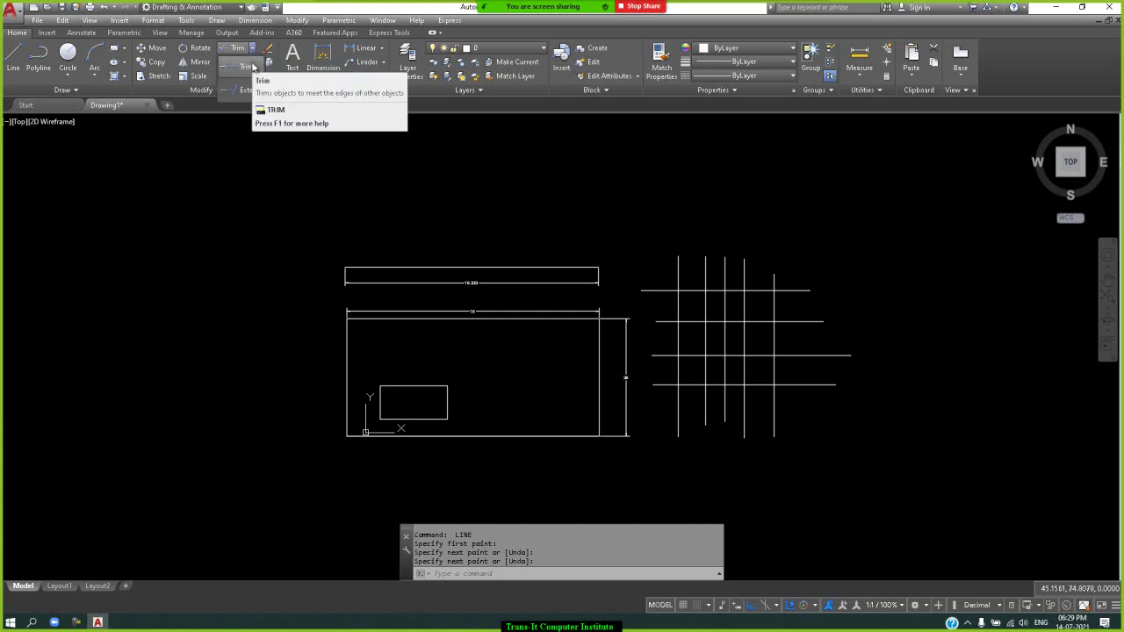
left_click(253, 66)
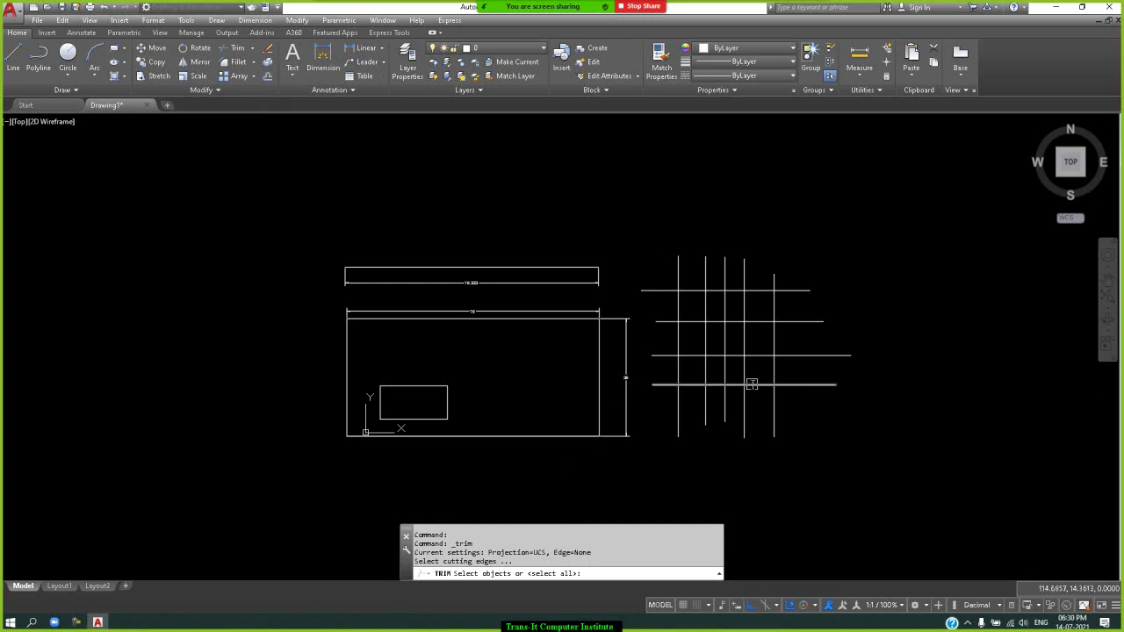
left_click(809, 320)
key("Return")
left_click(809, 320)
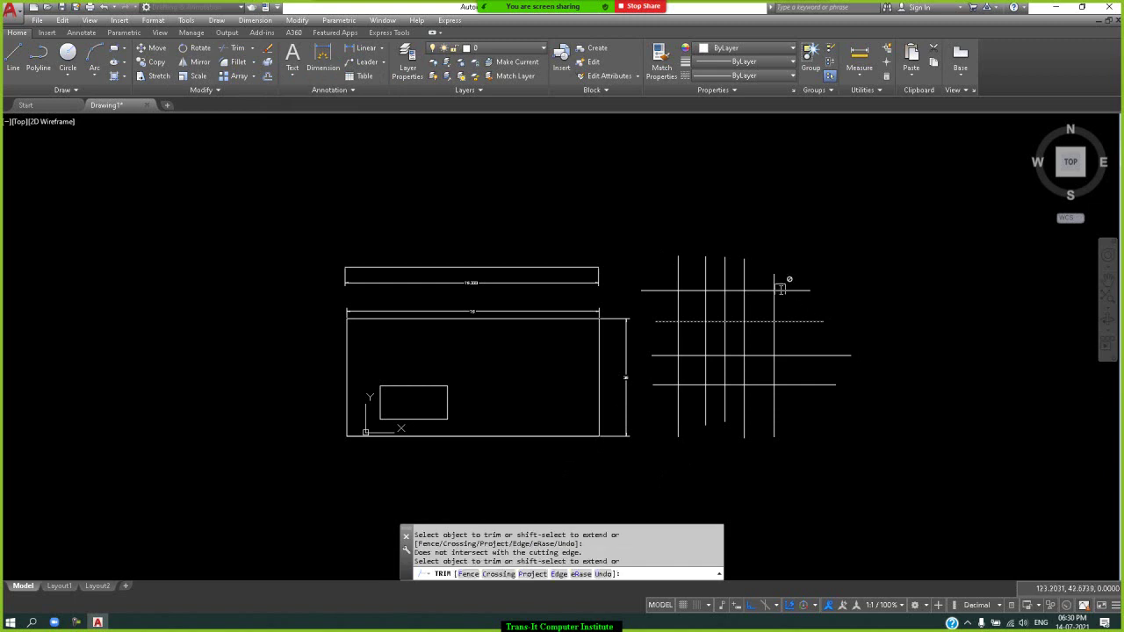
left_click(776, 302)
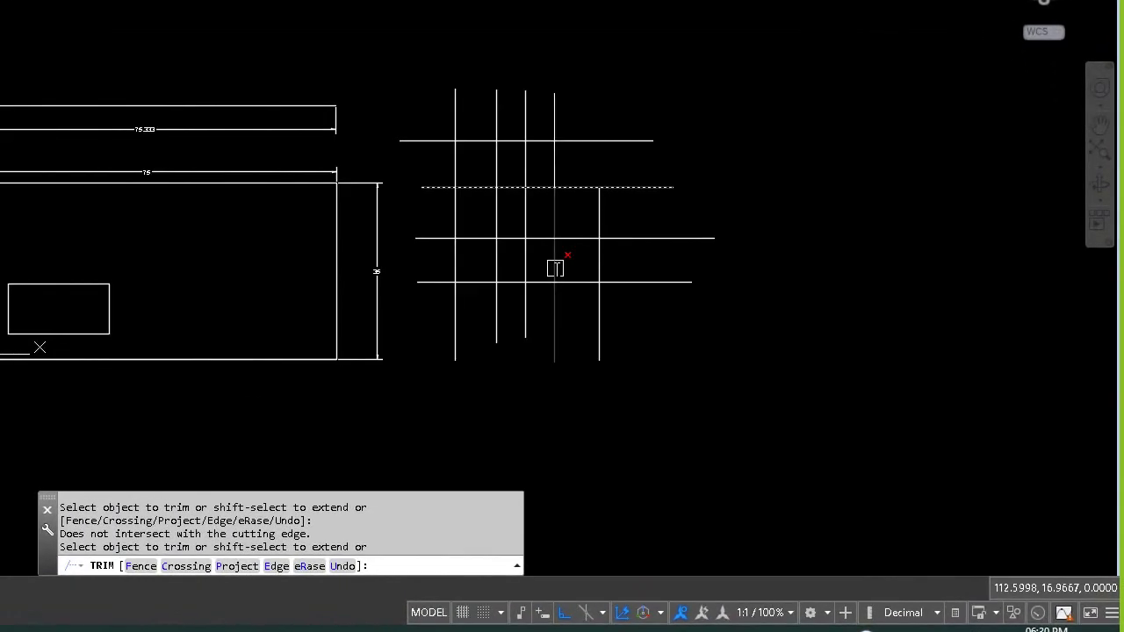
left_click(554, 268)
left_click(622, 138)
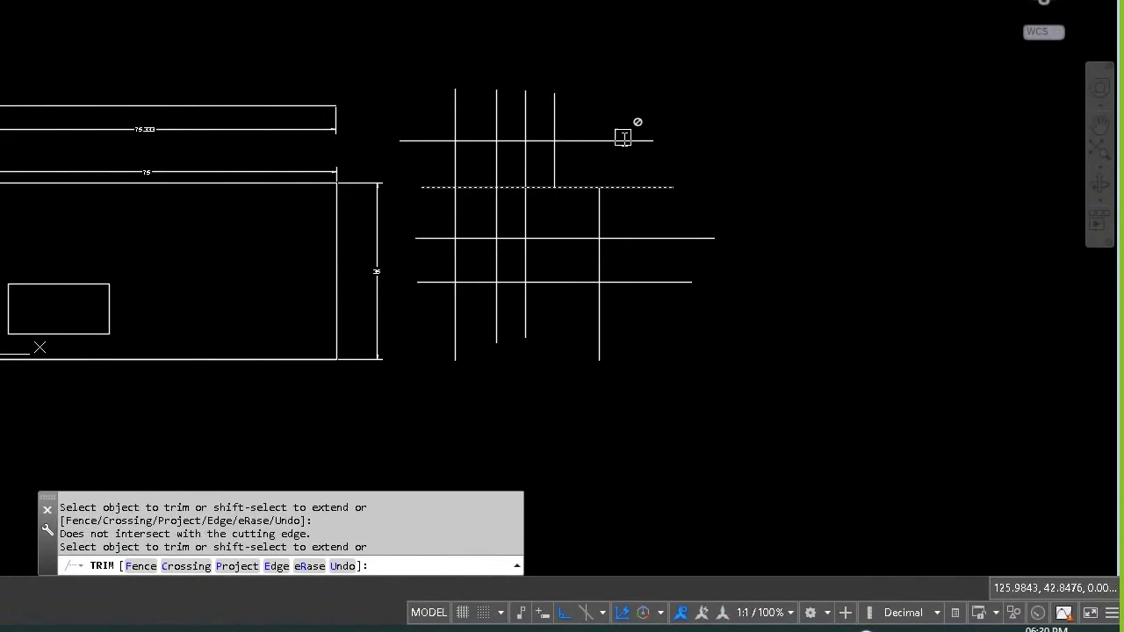
key("Escape")
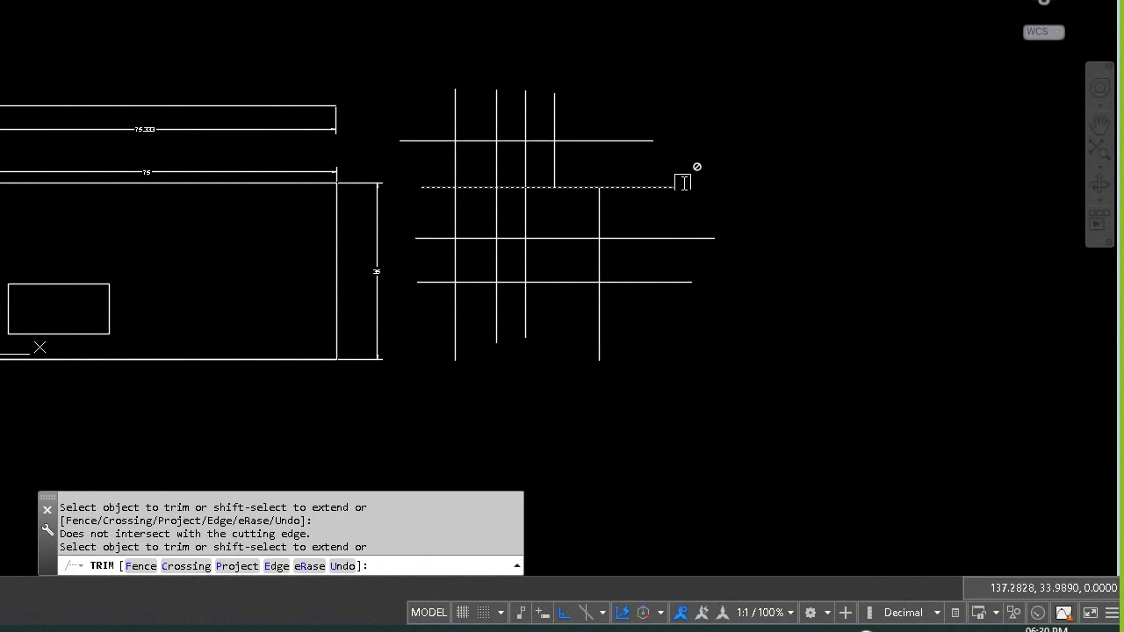
key("Escape")
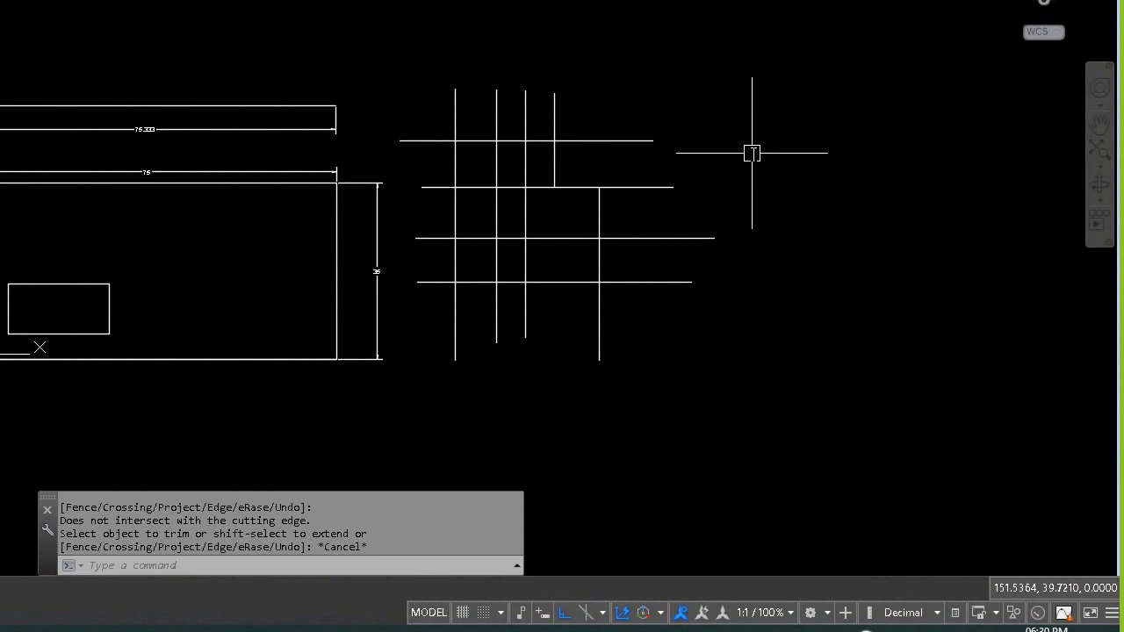
Trim against all edges the second horizontal's right end, third vertical between horizontals two and three, bottom horizontal between verticals three and five, third horizontal between verticals one and two.
type("tr")
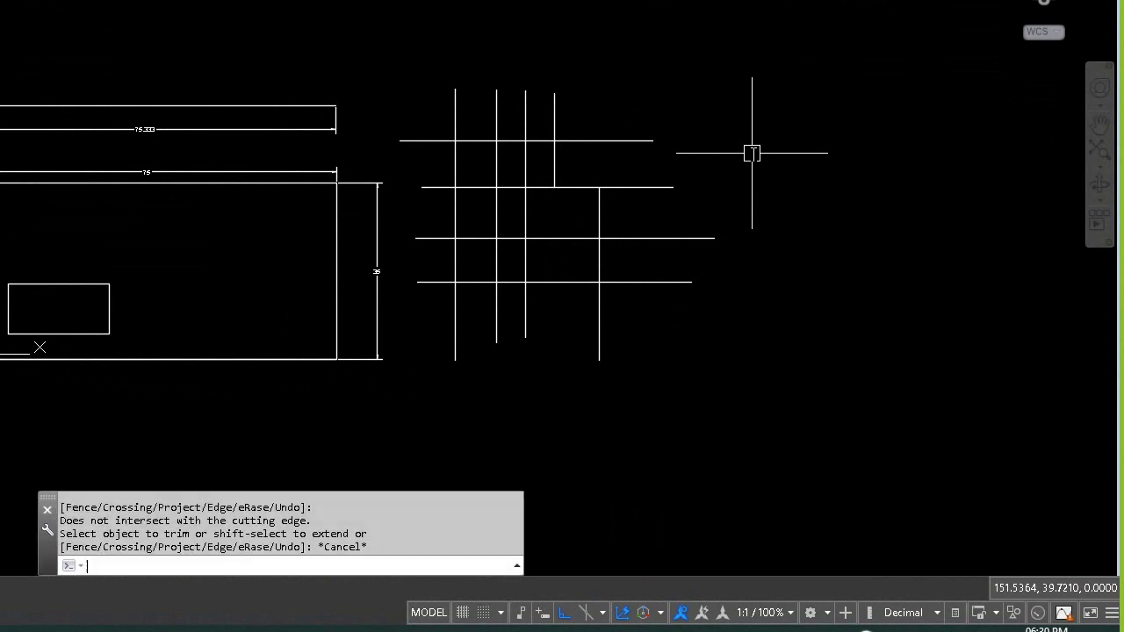
key("Return")
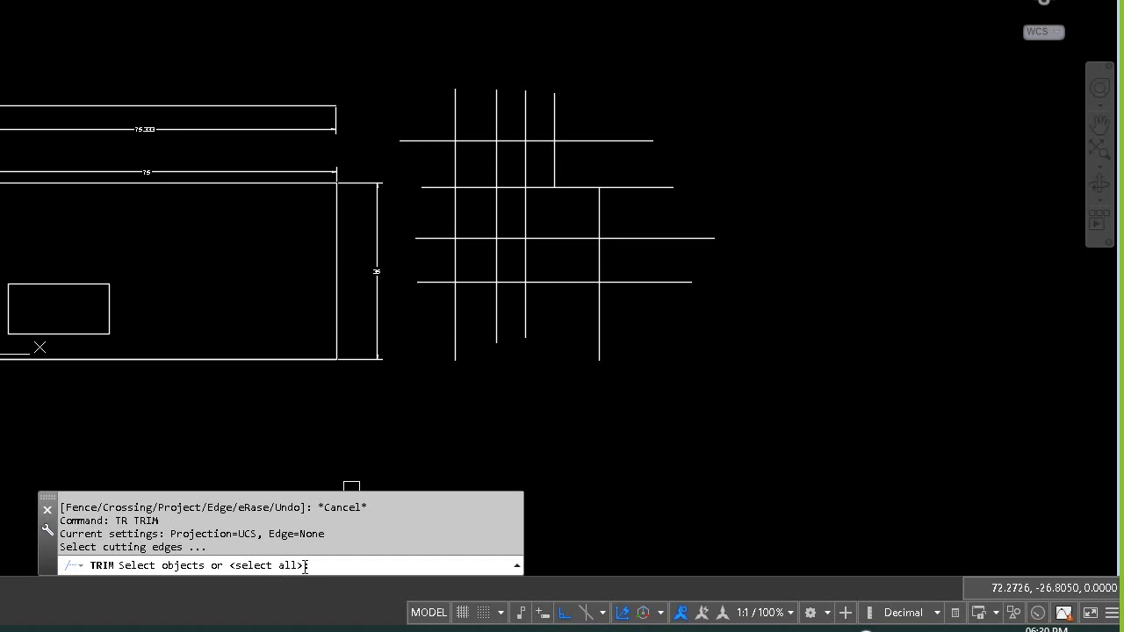
key("Return")
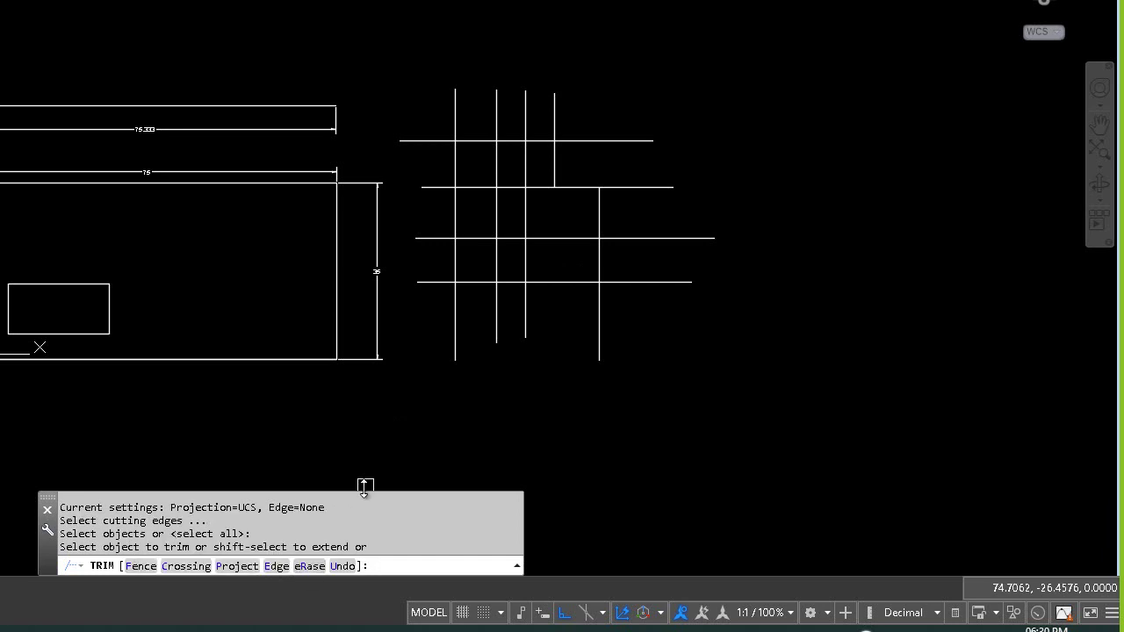
left_click(622, 188)
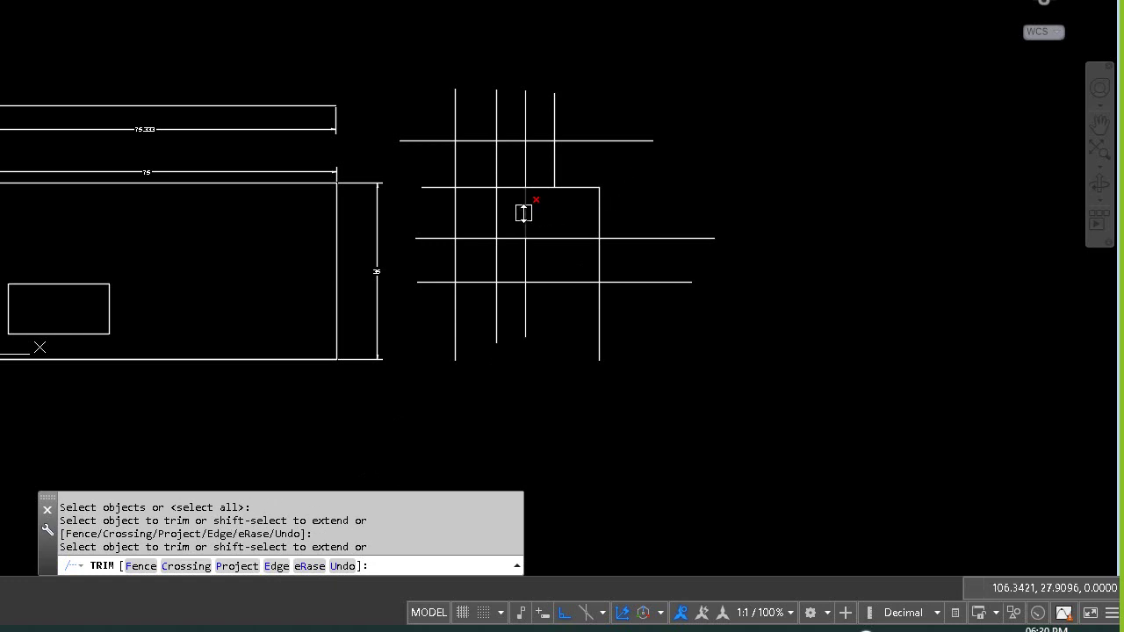
left_click(526, 221)
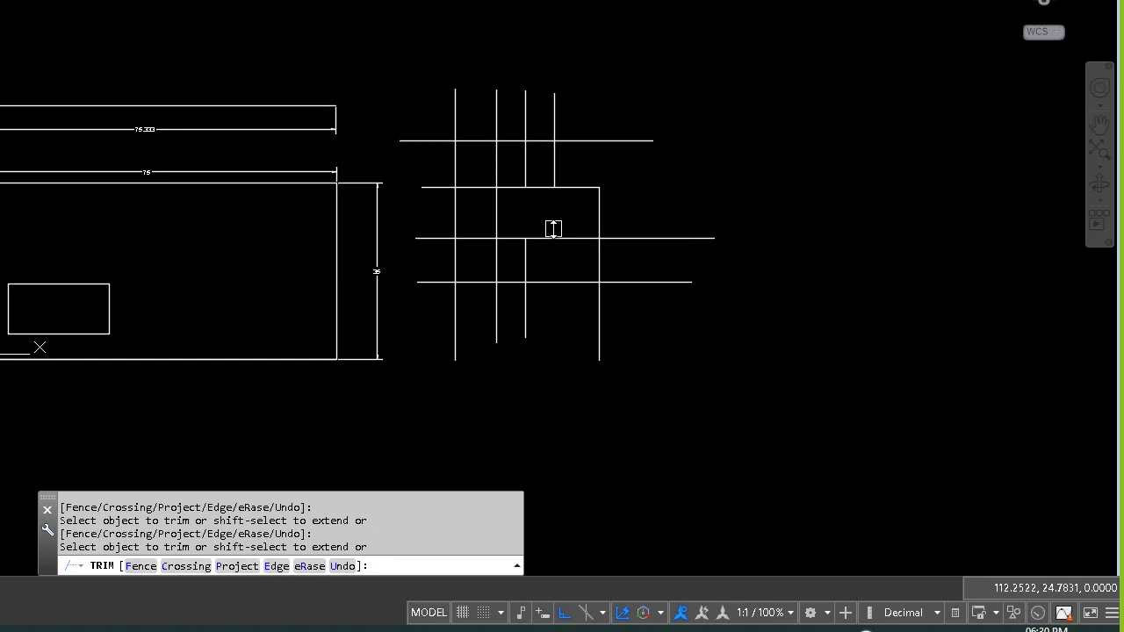
left_click(549, 285)
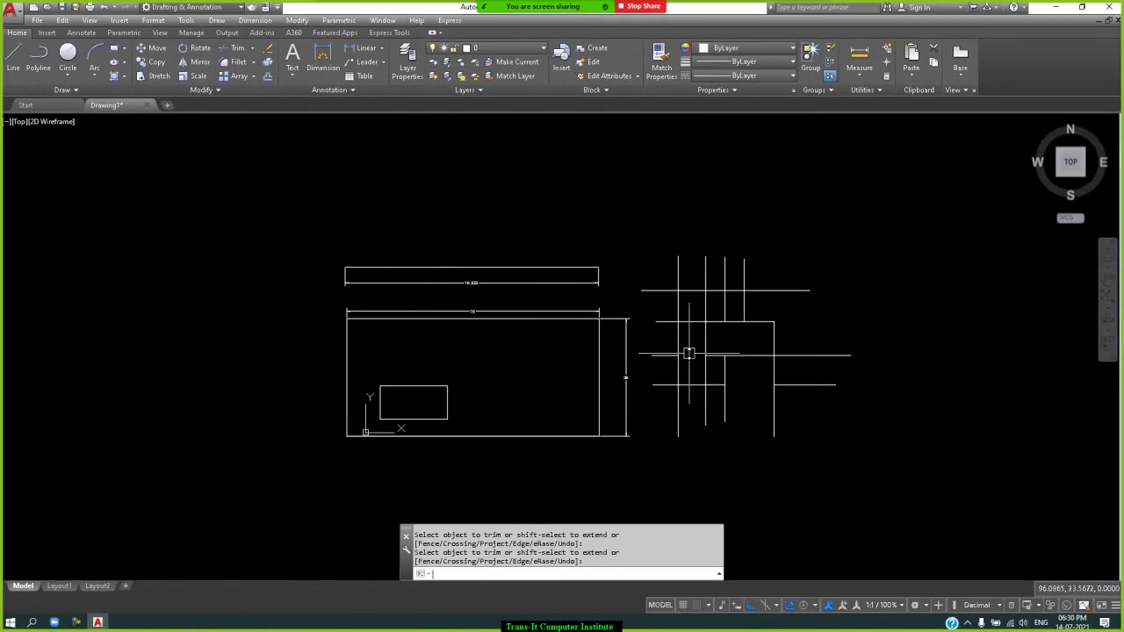
key("Escape")
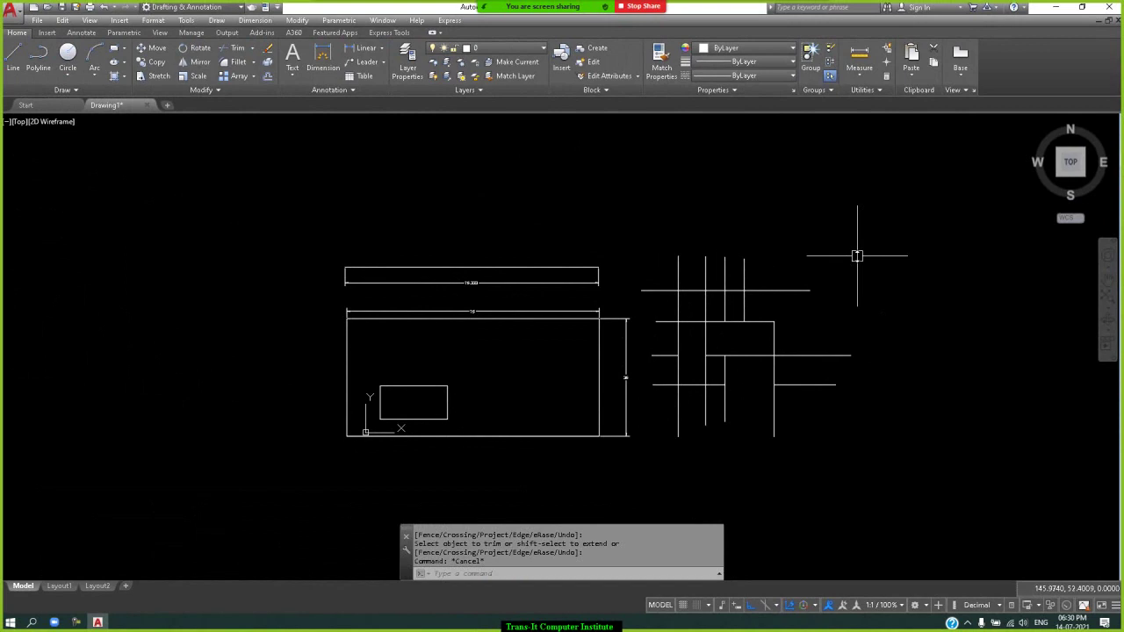
With all lines as cutting edges, trim the top horizontal line's right end beyond the fourth vertical and its part between the first two verticals.
type("TR")
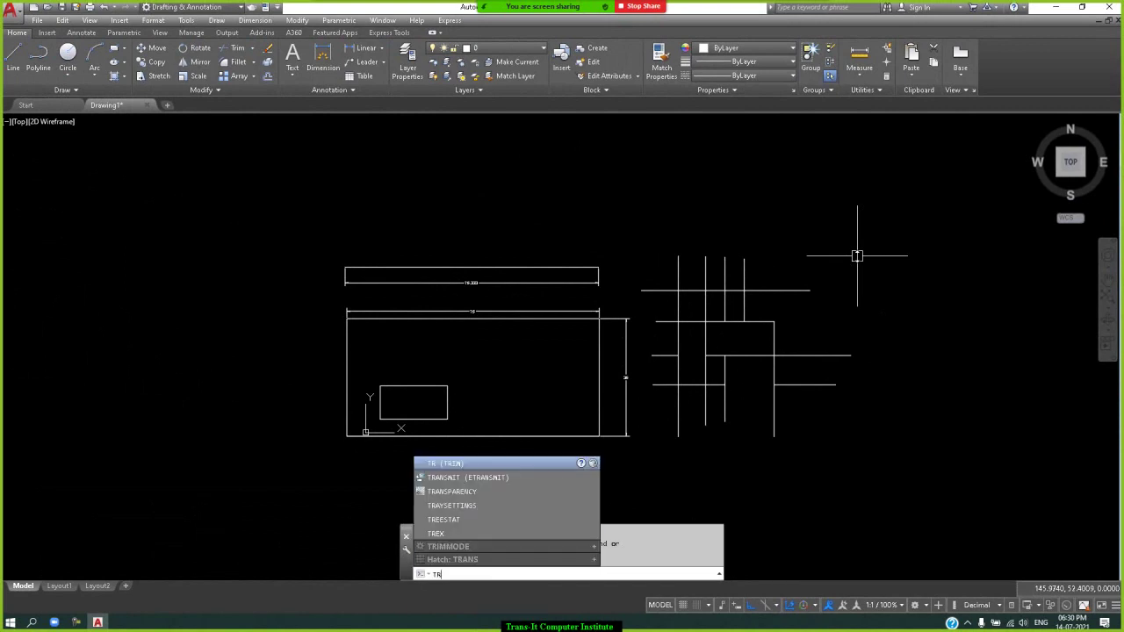
key("Return")
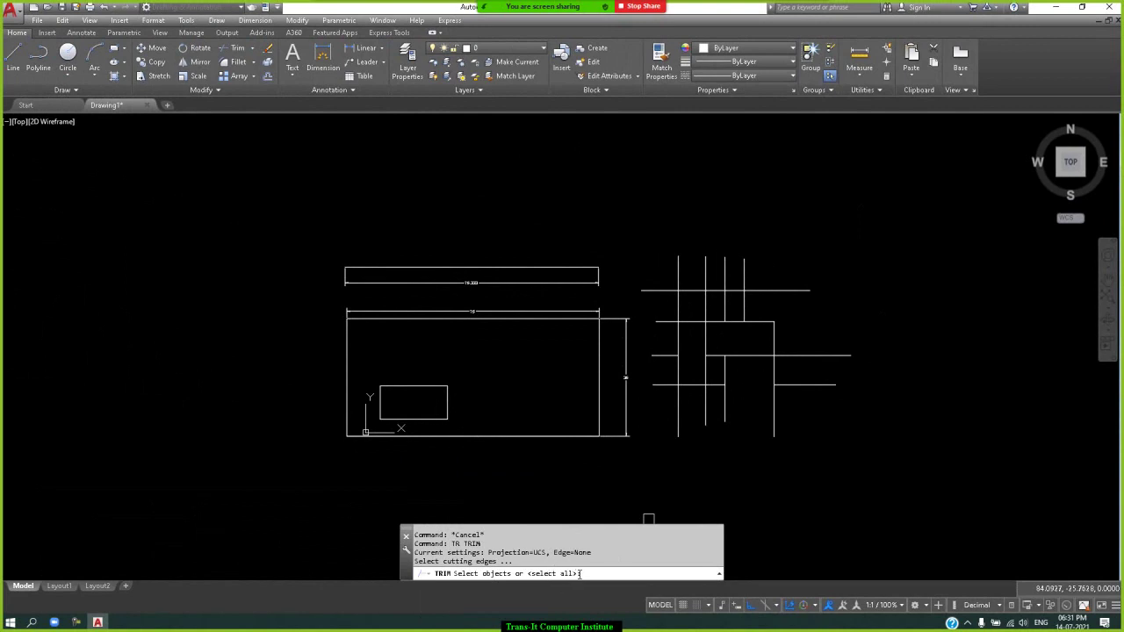
key("Return")
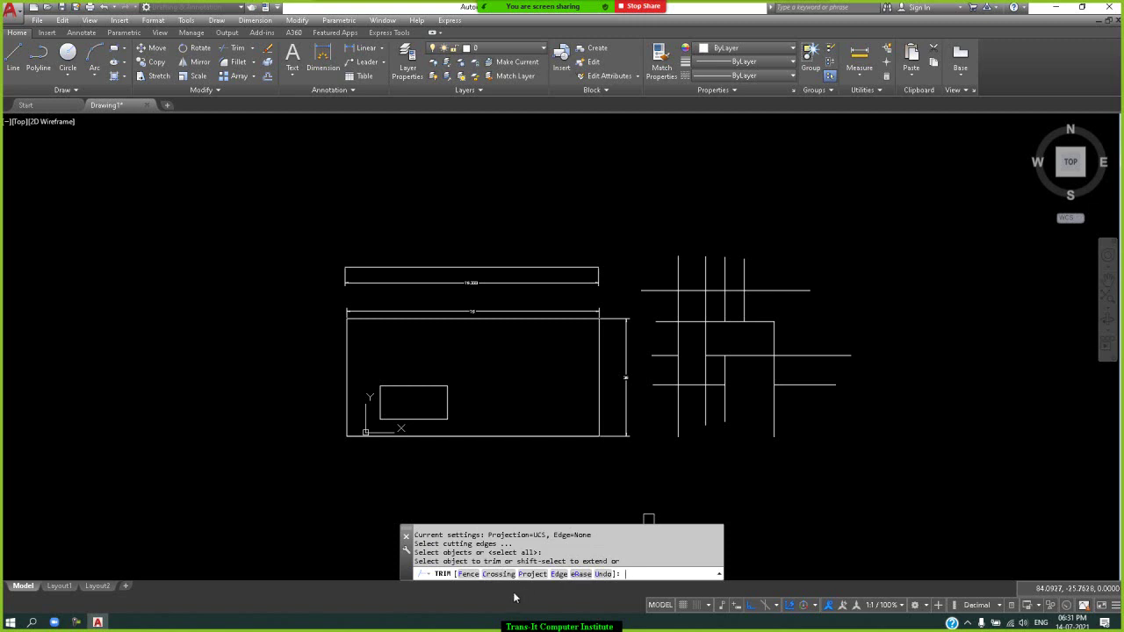
left_click(801, 290)
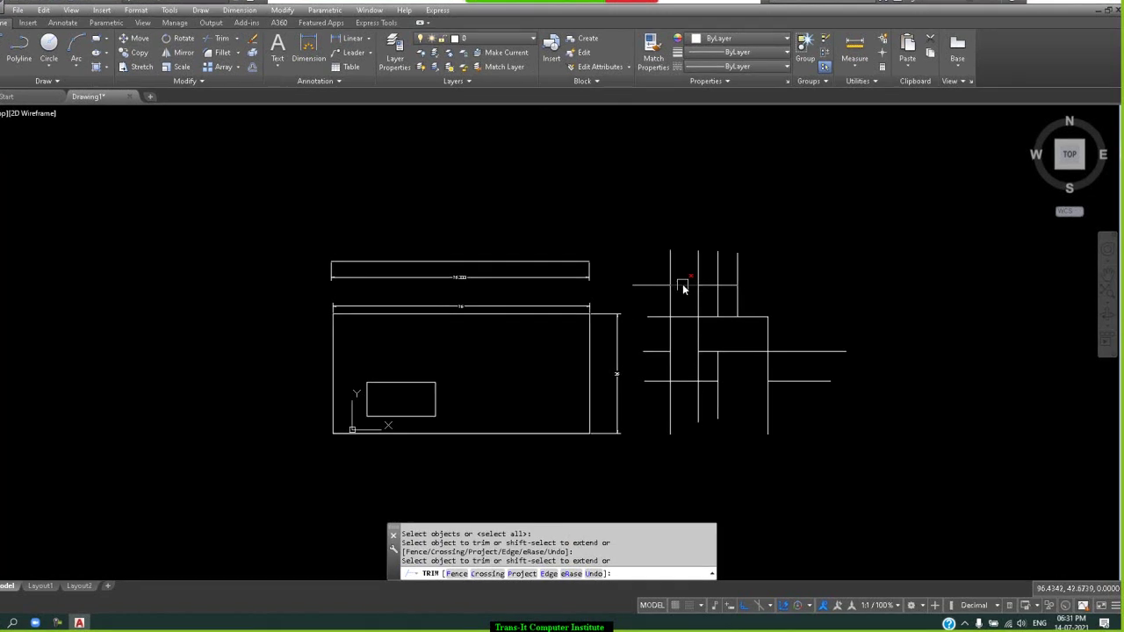
left_click(689, 290)
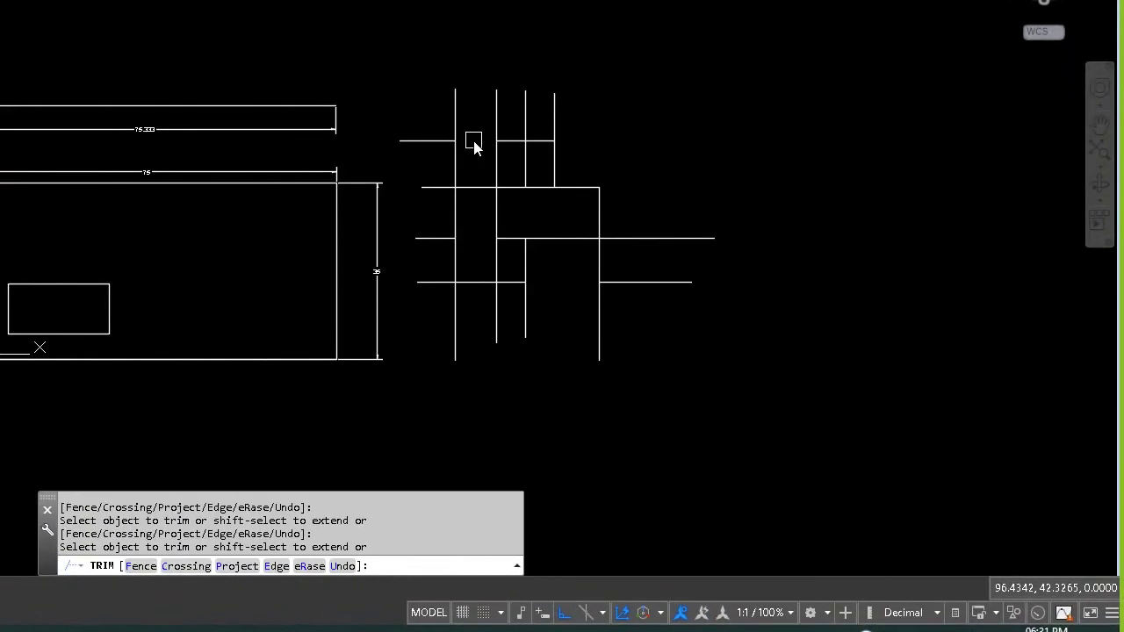
left_click(440, 143)
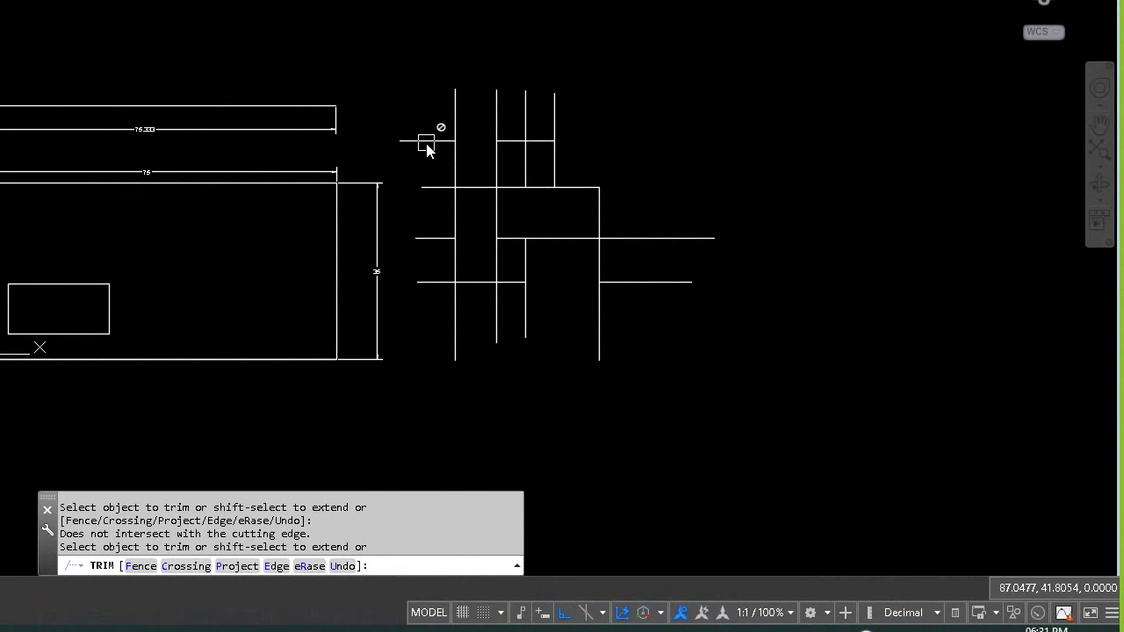
Use Trim's Fence option with a freehand lasso to cut several grid segments to the right of the leftmost vertical line at once.
left_click(138, 566)
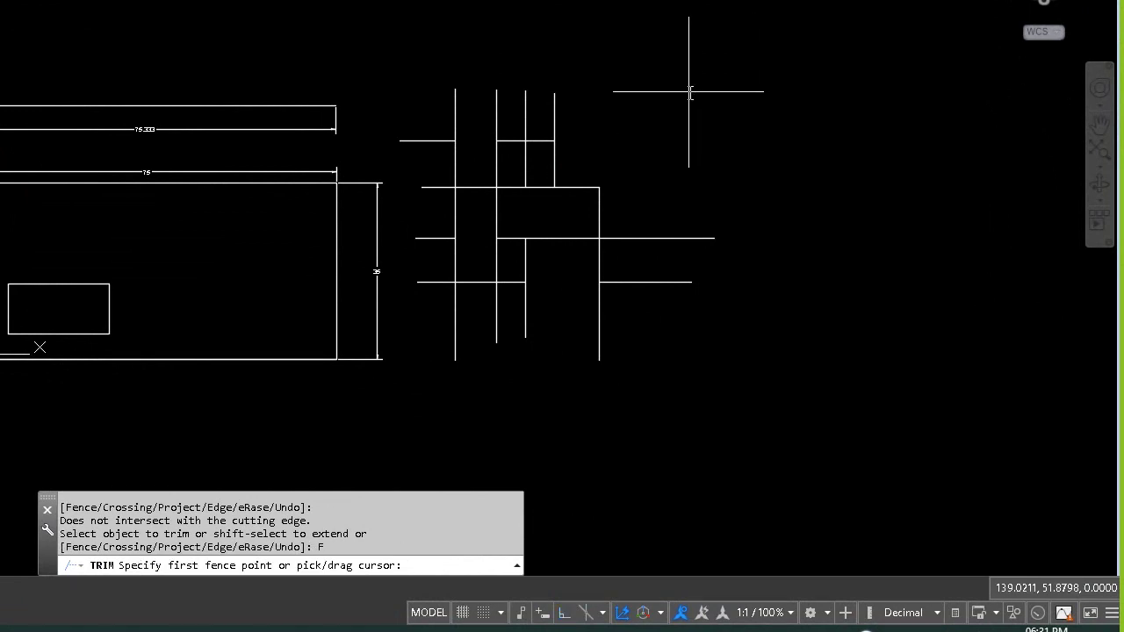
mouse_move(689, 91)
left_mouse_down()
mouse_move(477, 119)
mouse_move(485, 200)
mouse_move(594, 206)
mouse_move(606, 228)
mouse_move(607, 297)
mouse_move(480, 258)
left_mouse_up()
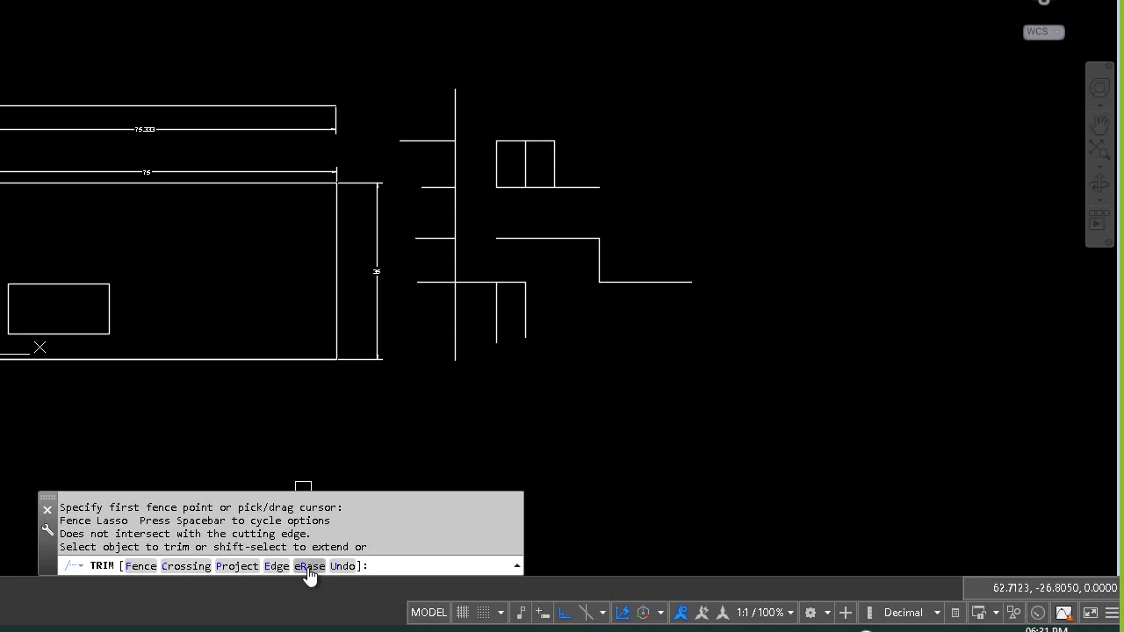
Use Trim's eRase option to erase the left stub of the second horizontal line and the left stub of the third.
left_click(308, 567)
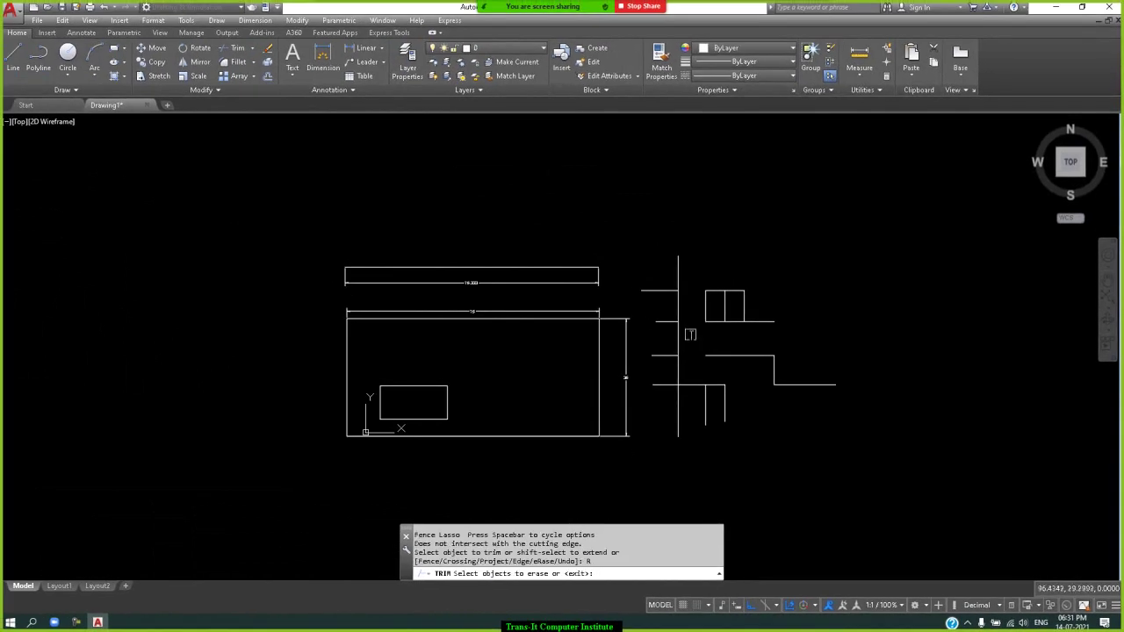
left_click(665, 320)
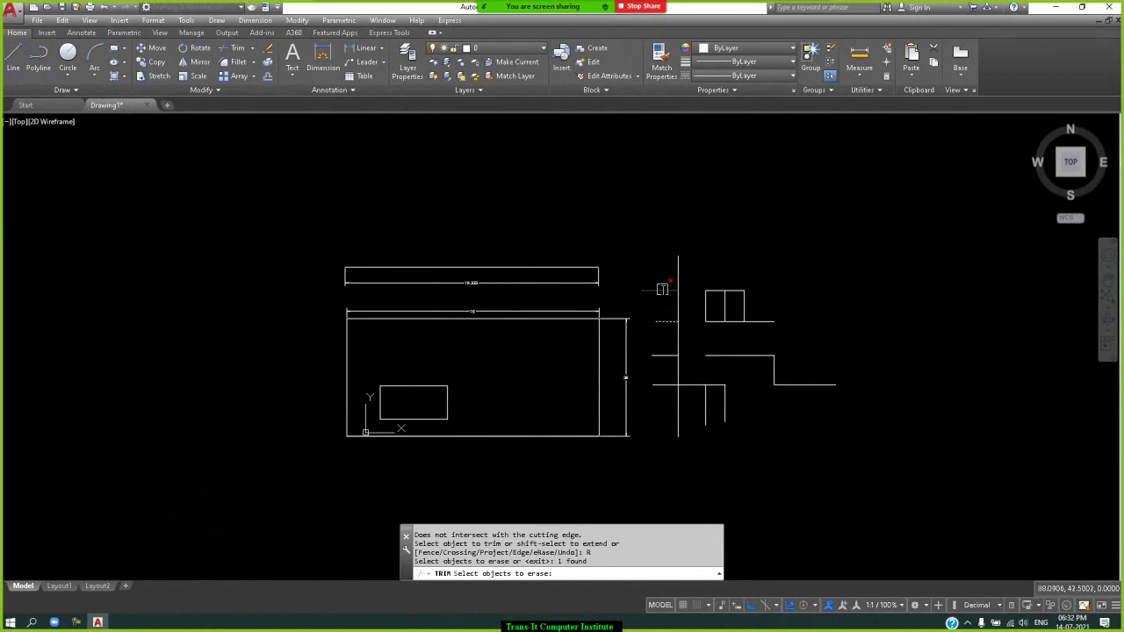
left_click(662, 289)
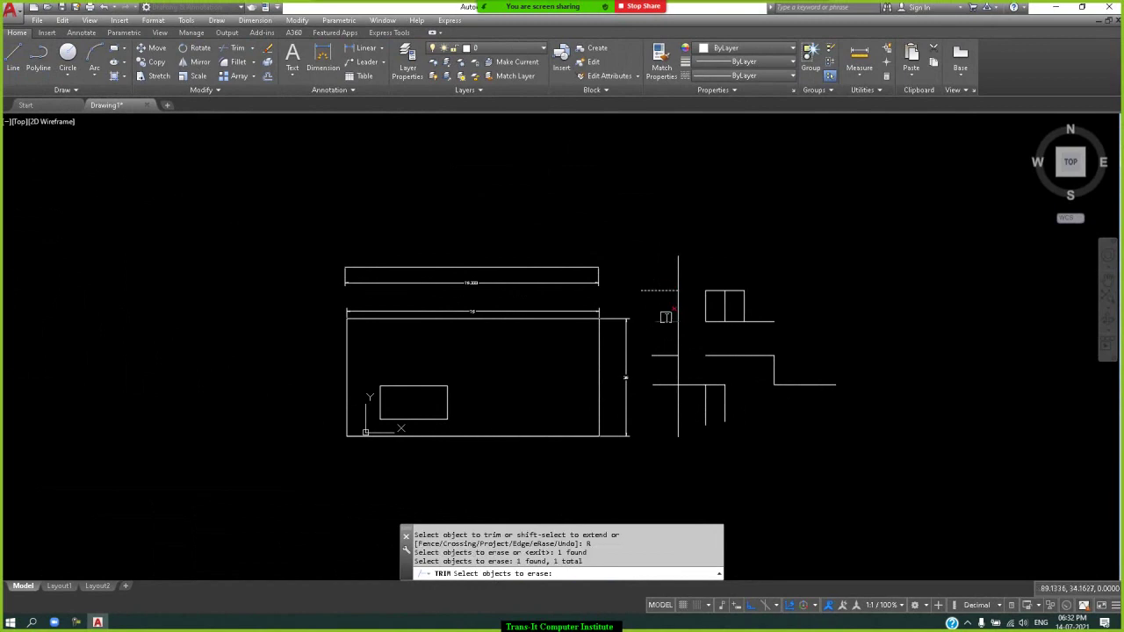
left_click(666, 322)
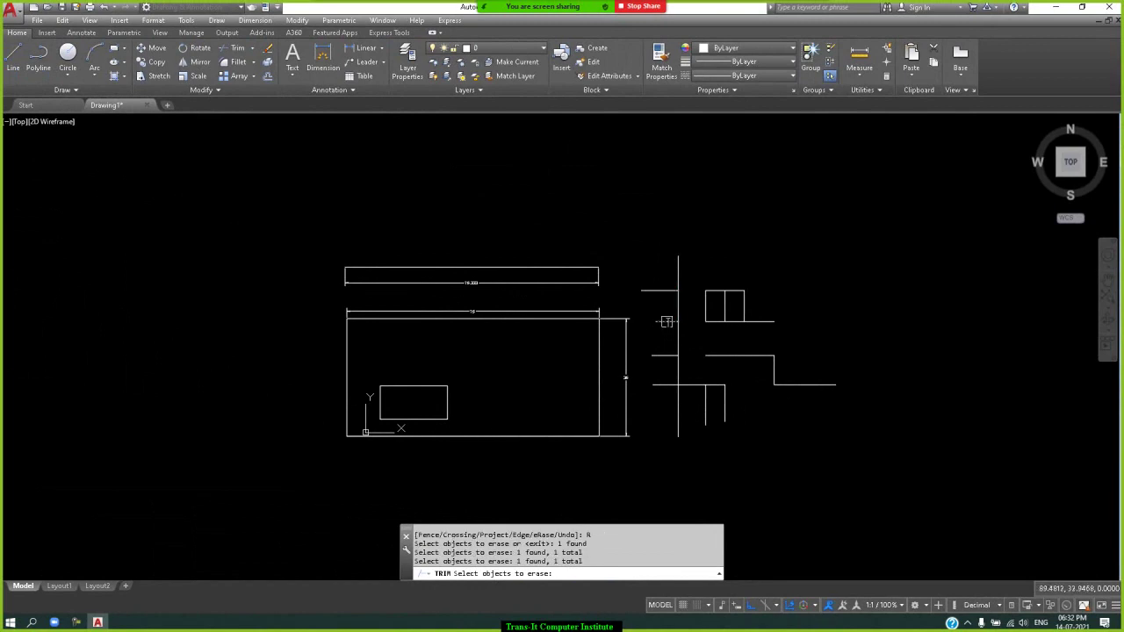
key("Return")
left_click(651, 298)
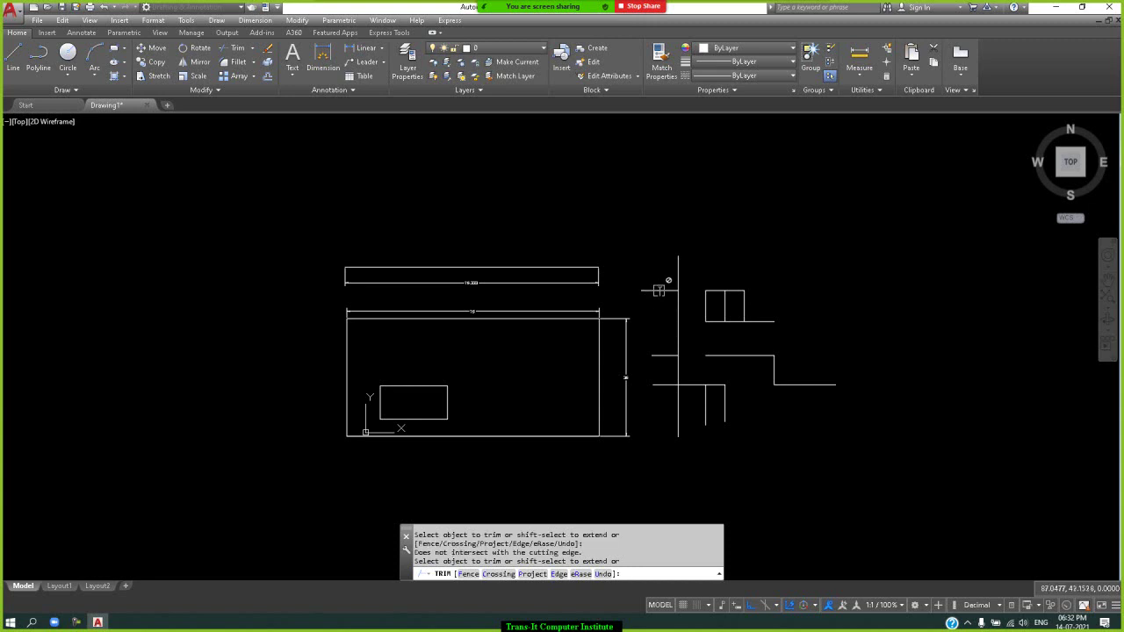
left_click(570, 574)
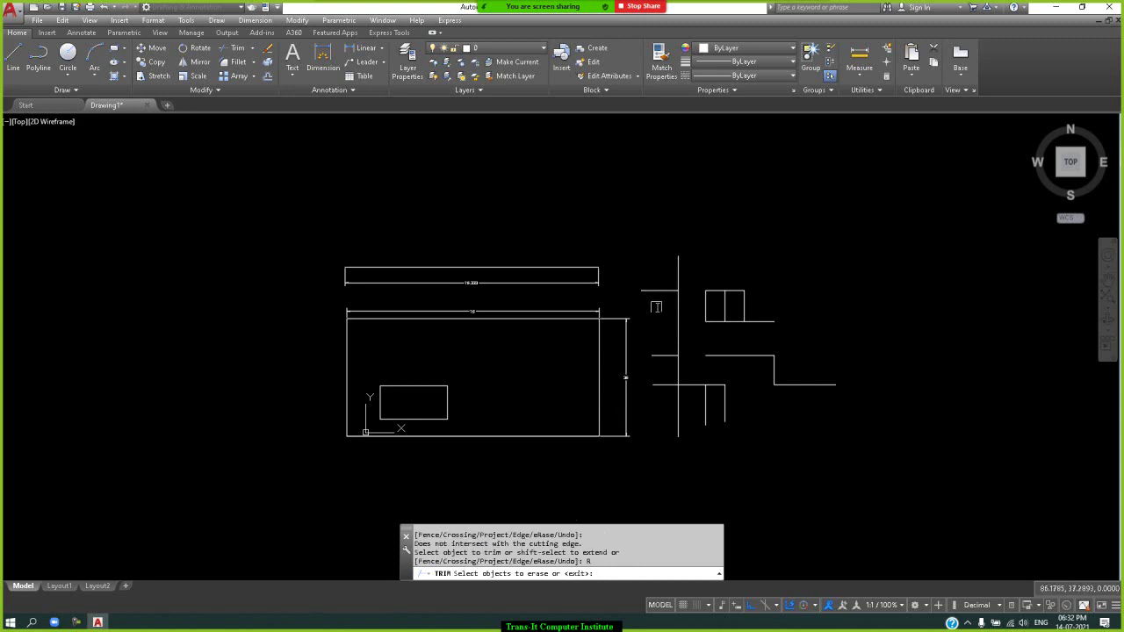
left_click(665, 353)
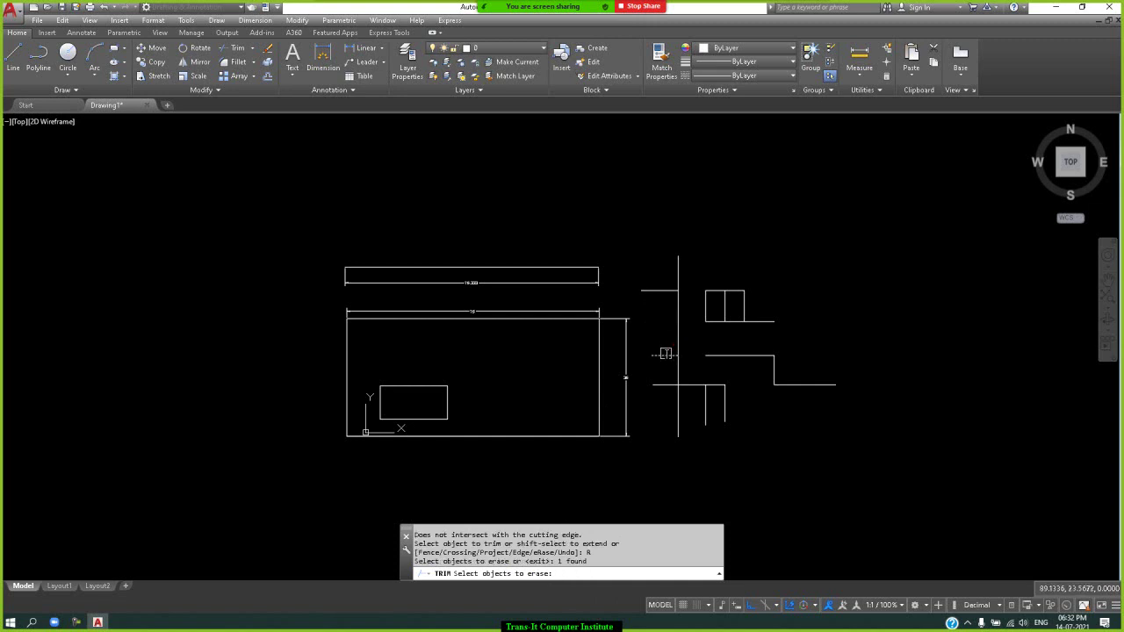
key("Return")
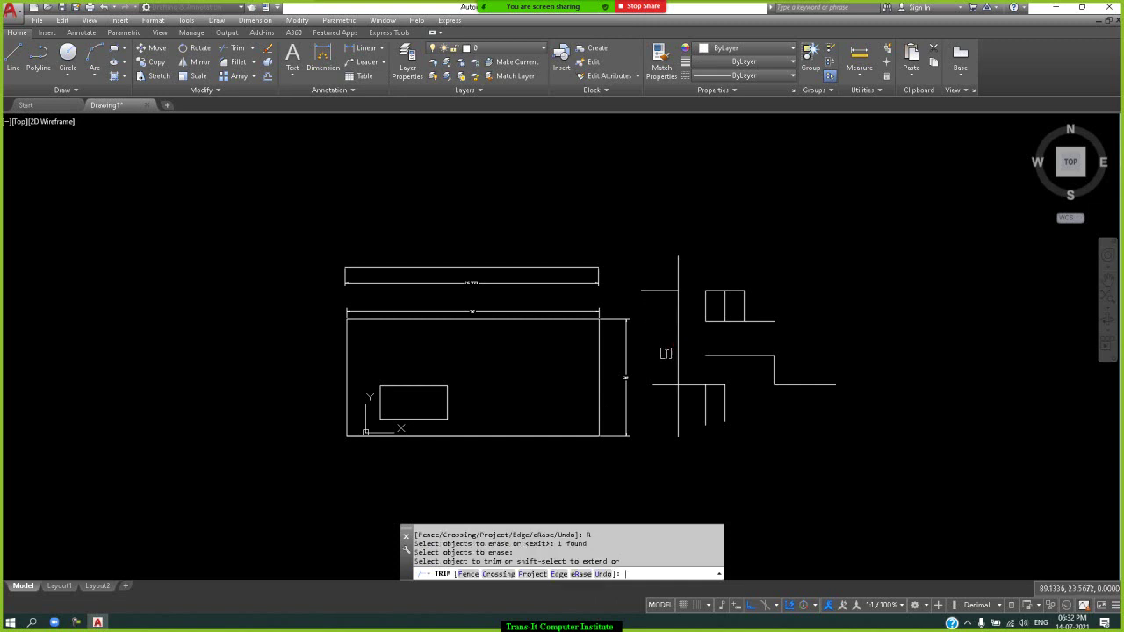
Undo both stub erasures with Trim's Undo option and end the Trim command.
left_click(603, 574)
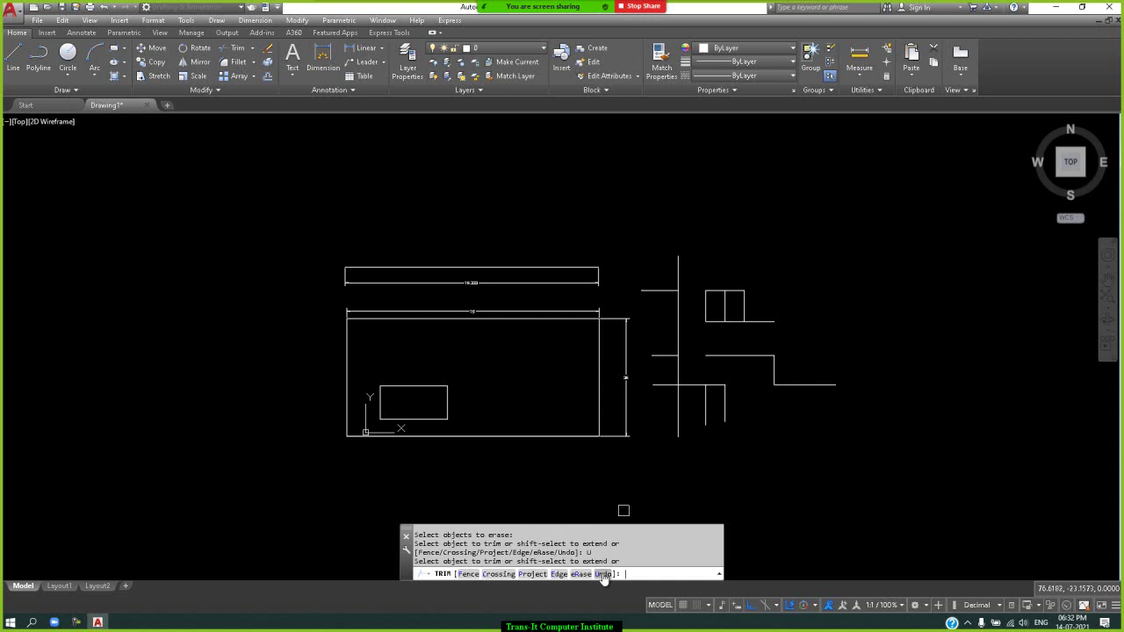
left_click(603, 574)
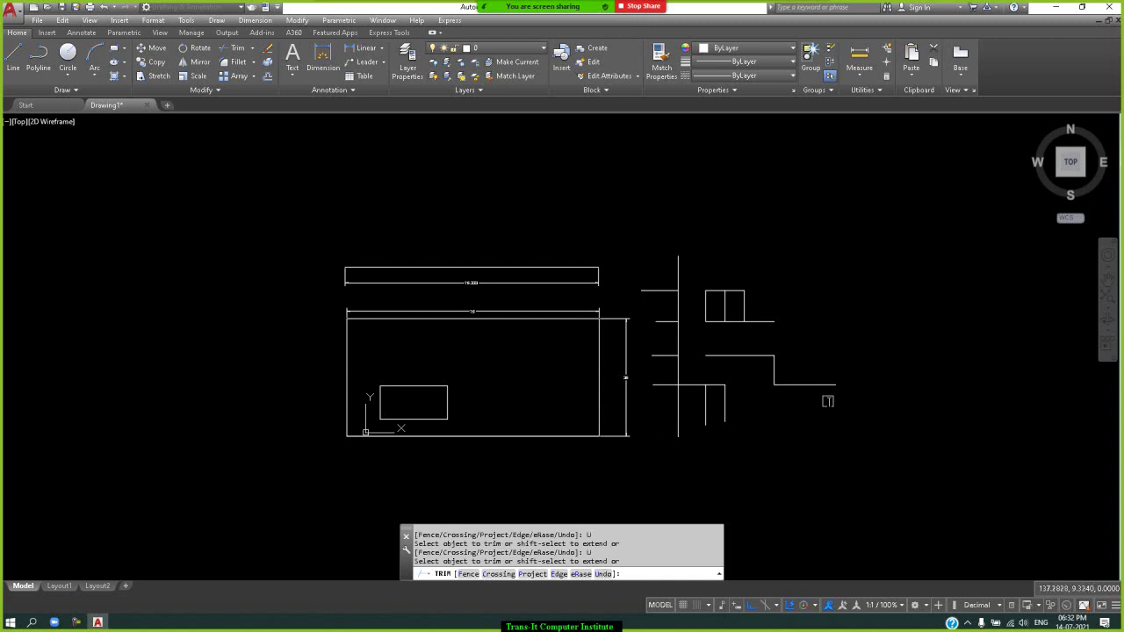
key("Return")
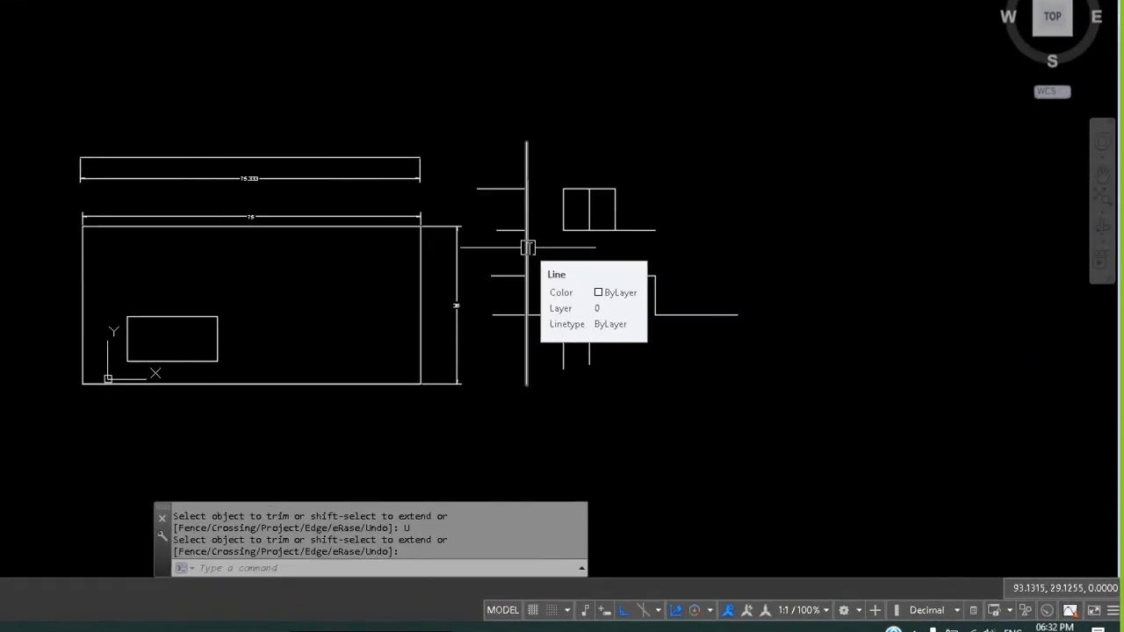
key("Return")
key("Return")
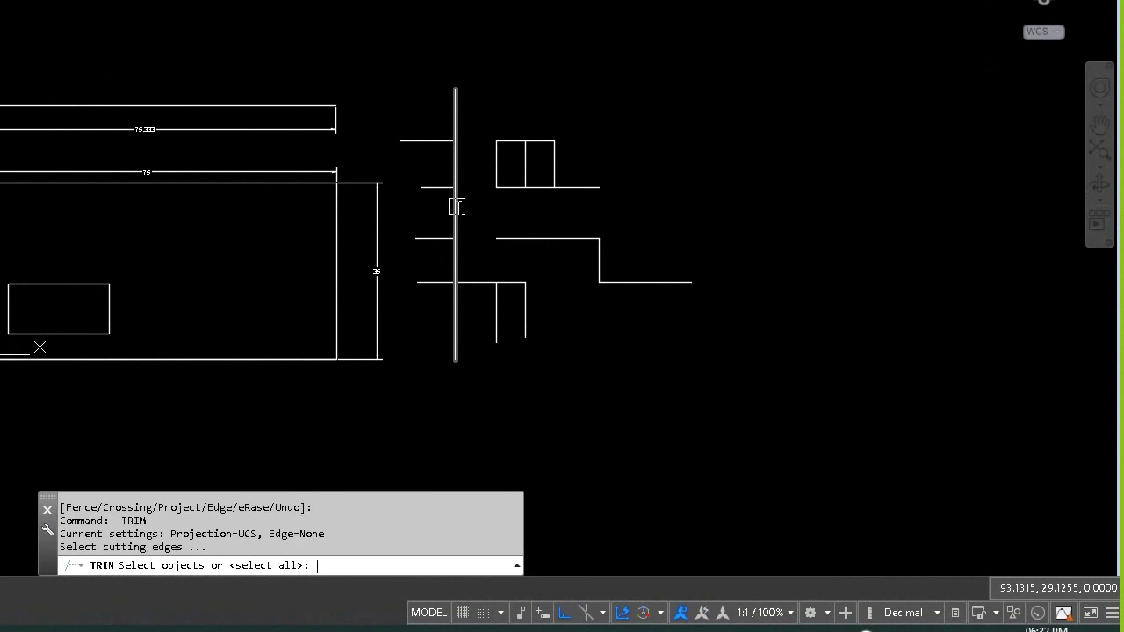
key("Escape")
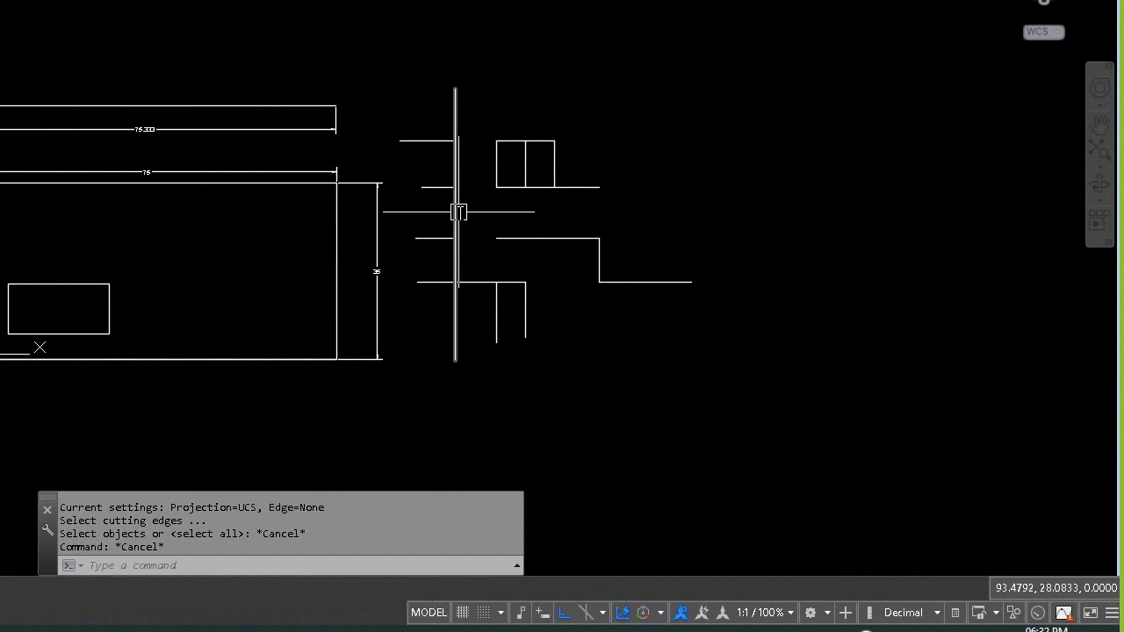
Erase the whole leftmost vertical line and undo the erasure.
left_click(457, 212)
key("Delete")
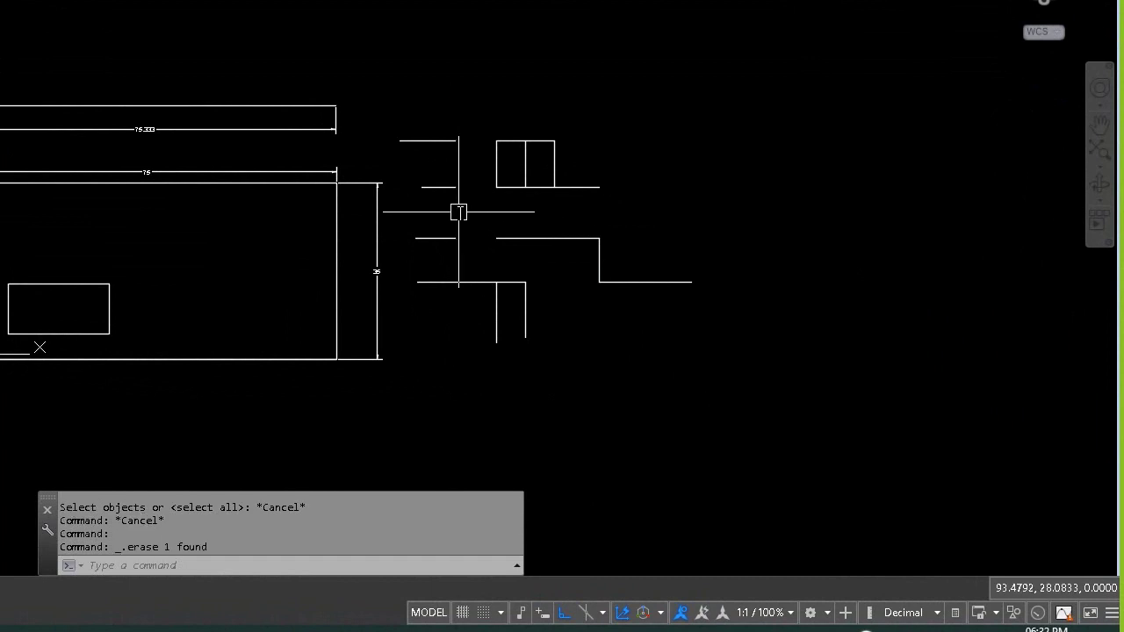
key("ctrl+z")
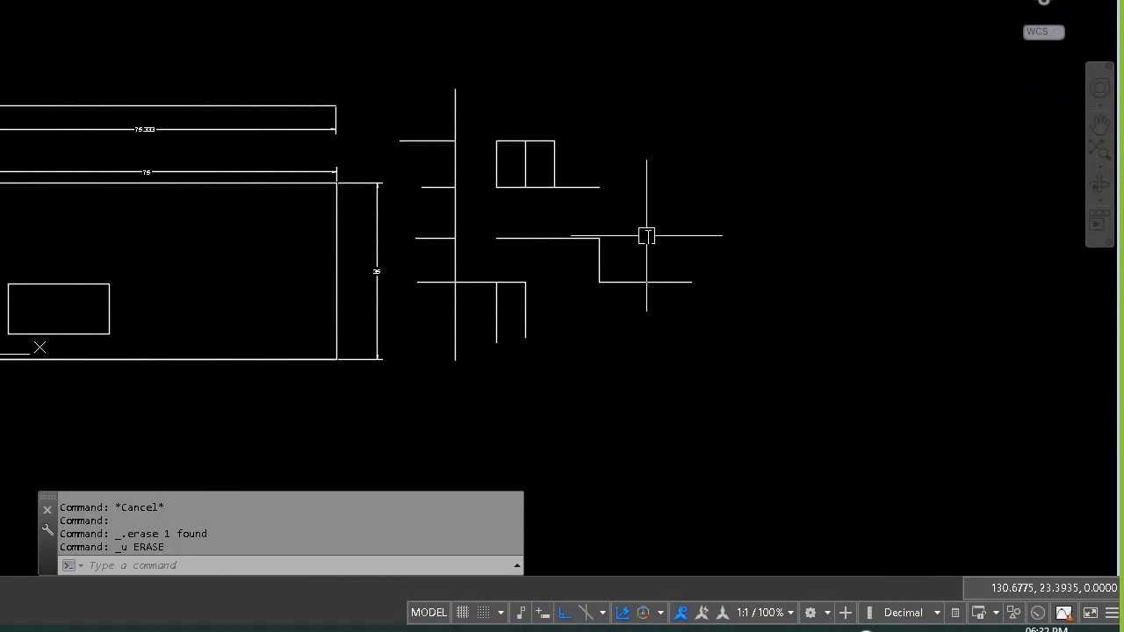
With all lines as cutting edges, trim the leftmost vertical line's part between the second and third horizontal lines.
type("tr")
key("Return")
key("Return")
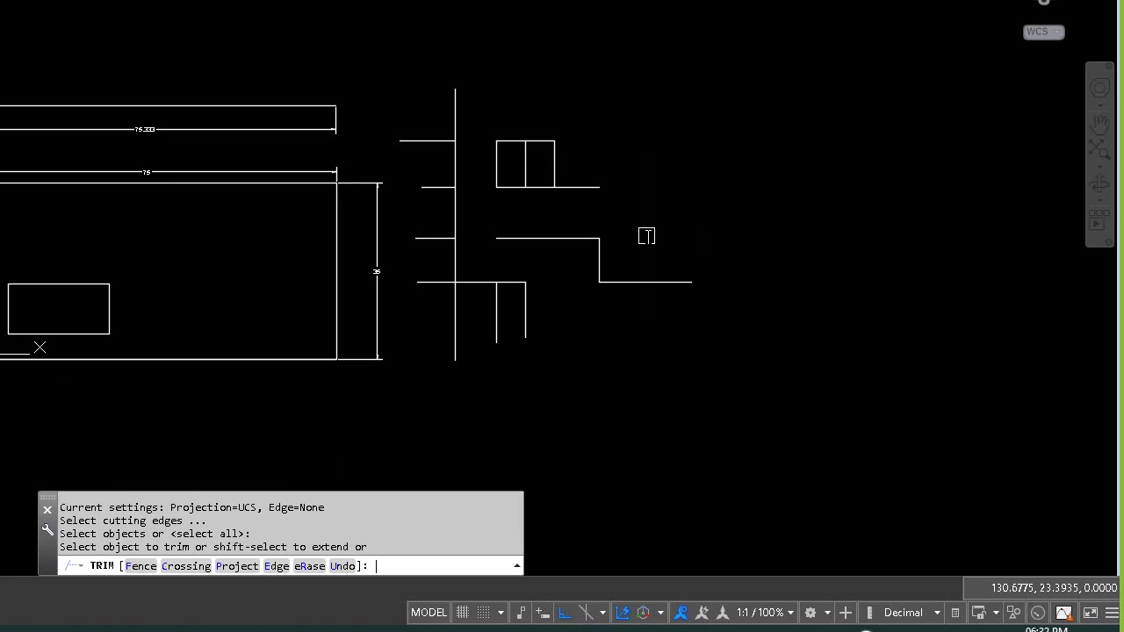
left_click(513, 230)
left_click(458, 212)
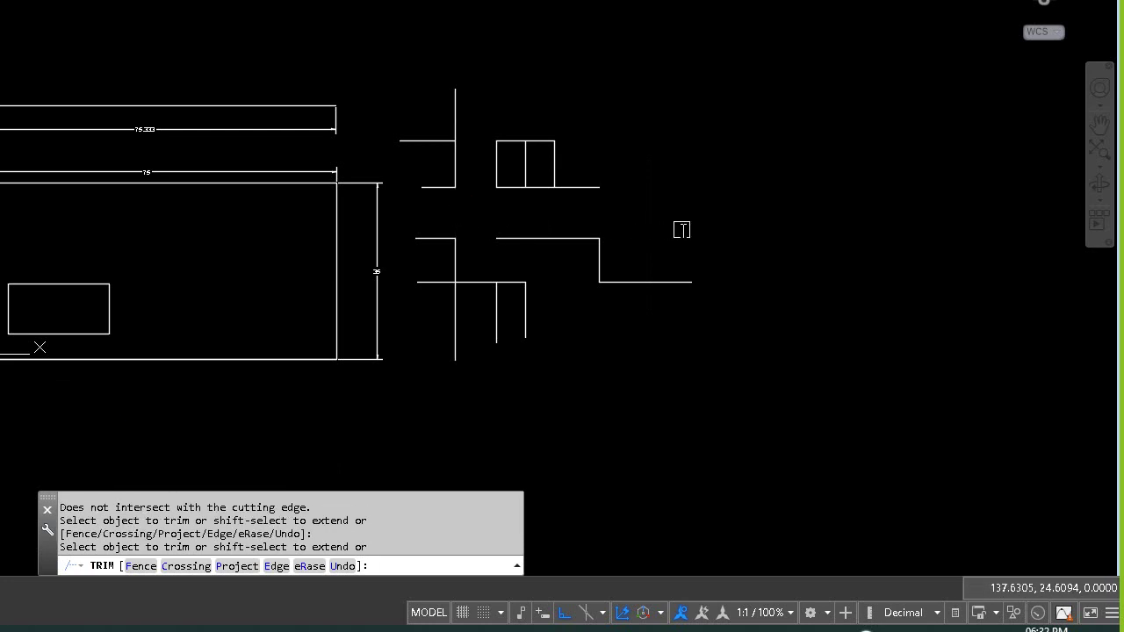
key("Return")
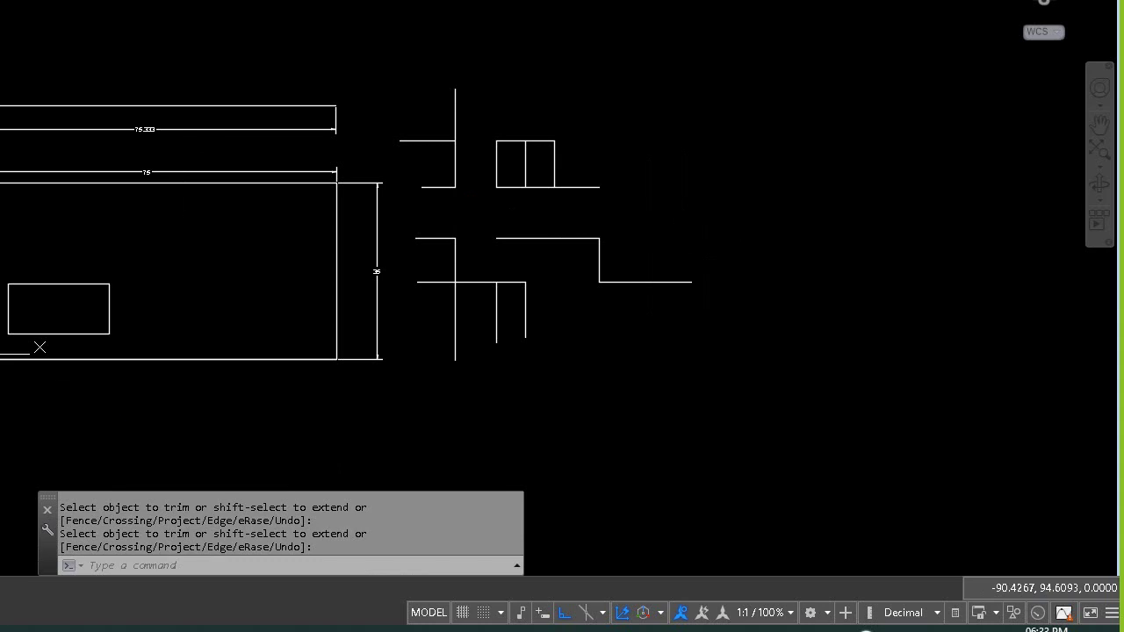
left_click(0, 0)
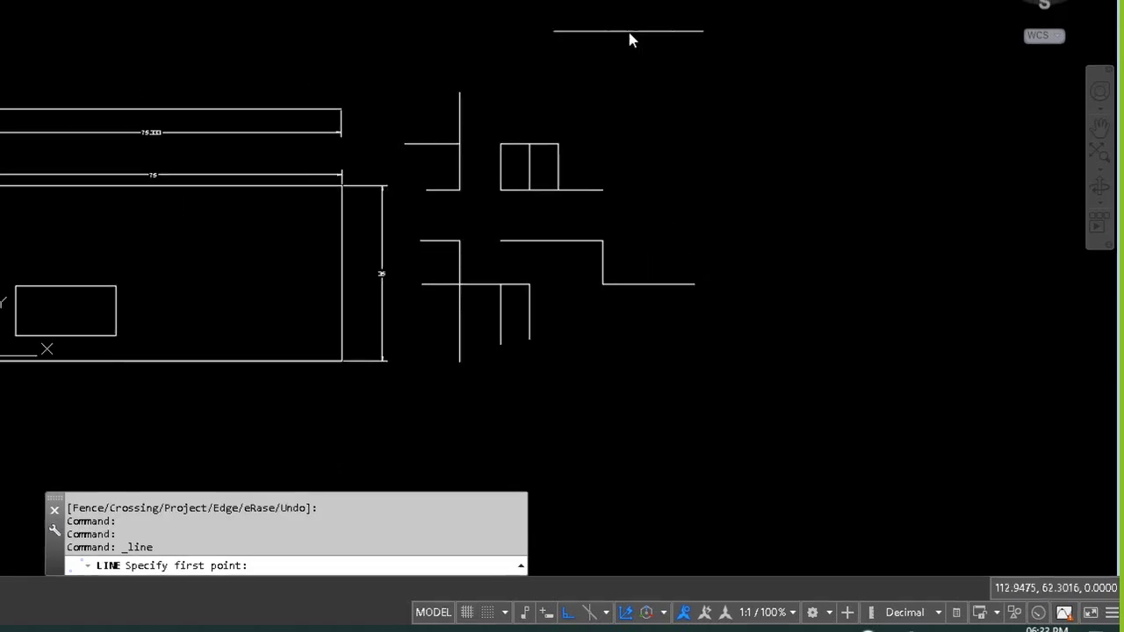
left_click(692, 281)
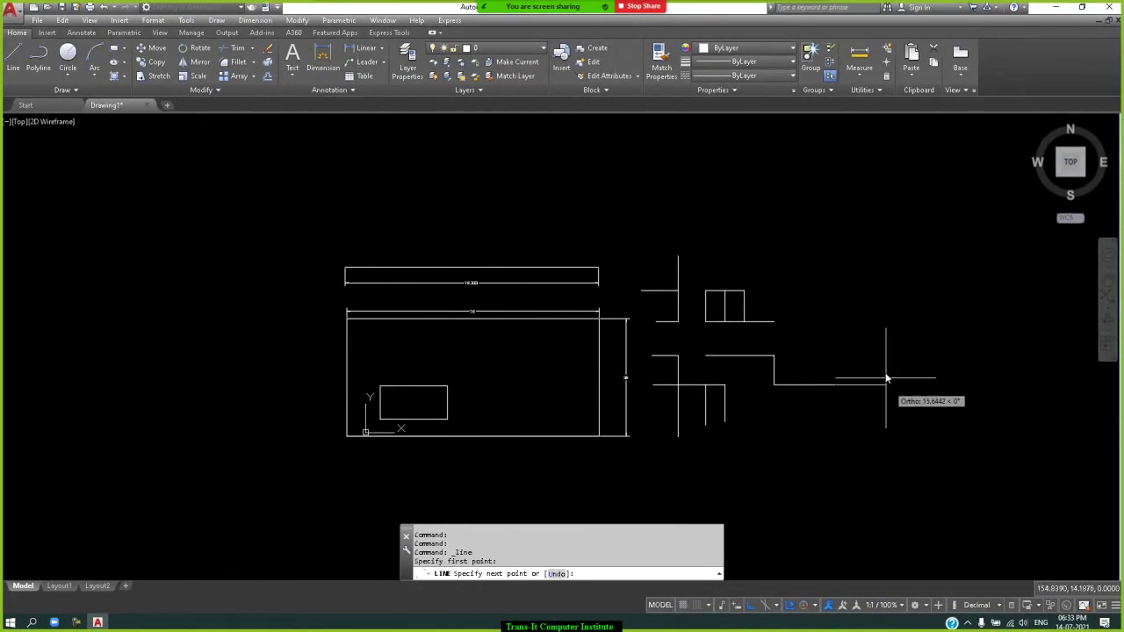
key("Return")
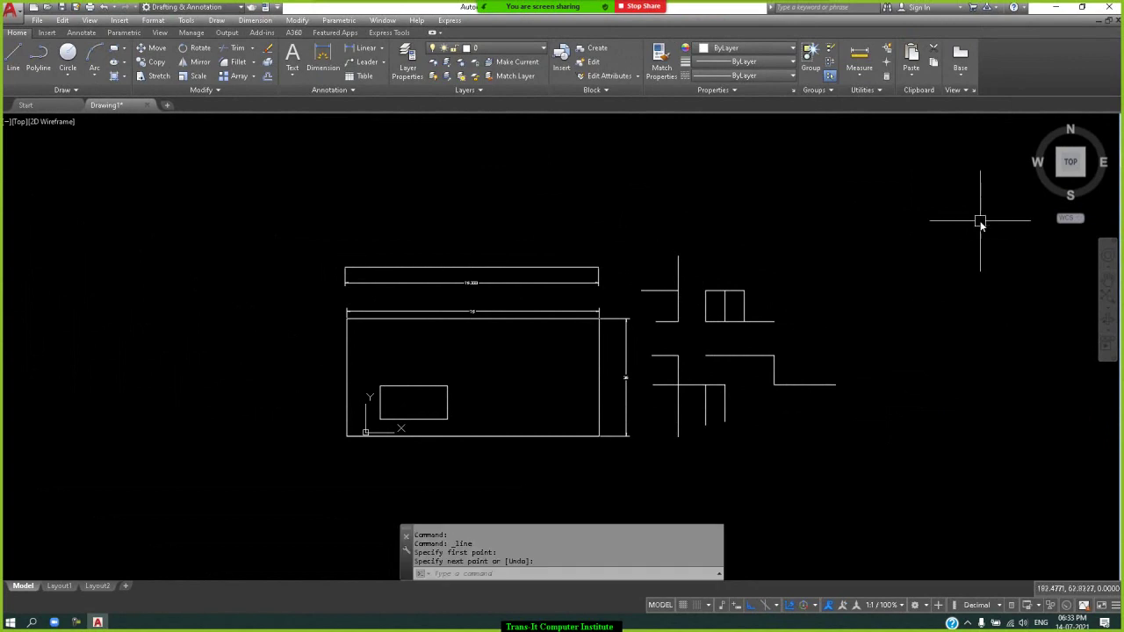
Draw an L-shaped boundary of two lines: a long vertical line right of the grid and a horizontal line running left beneath it.
type("l")
key("Return")
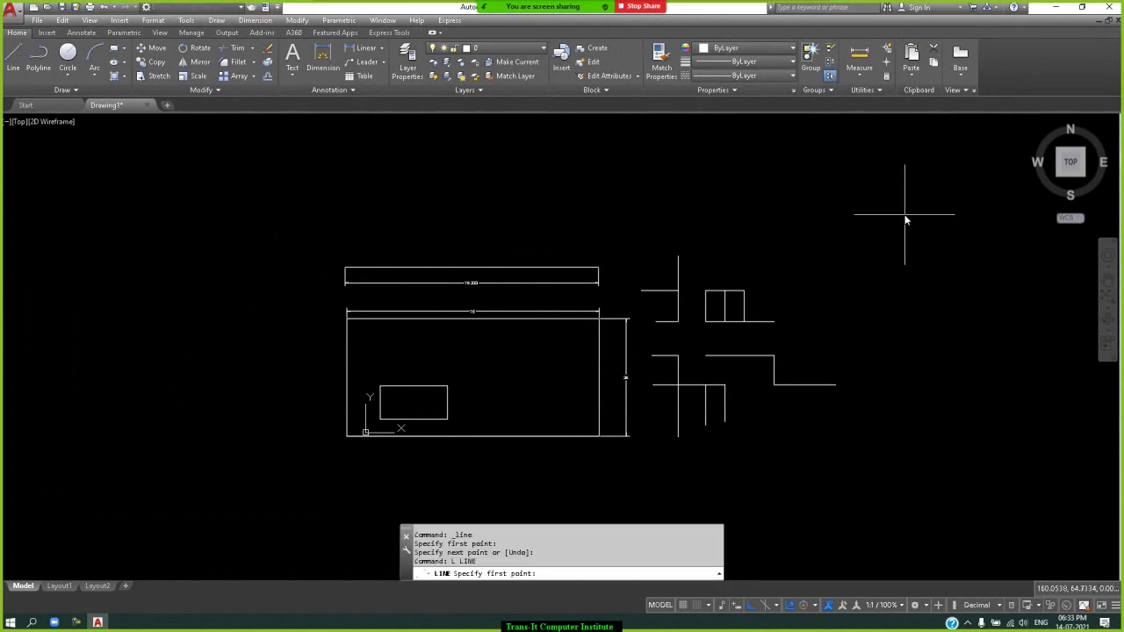
left_click(870, 206)
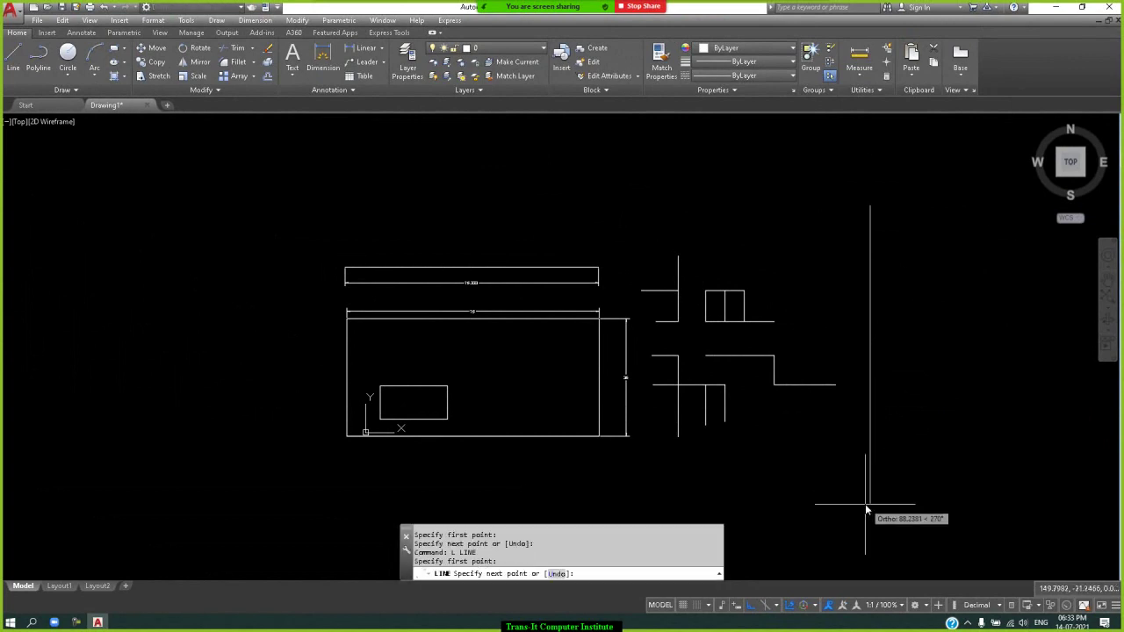
left_click(868, 468)
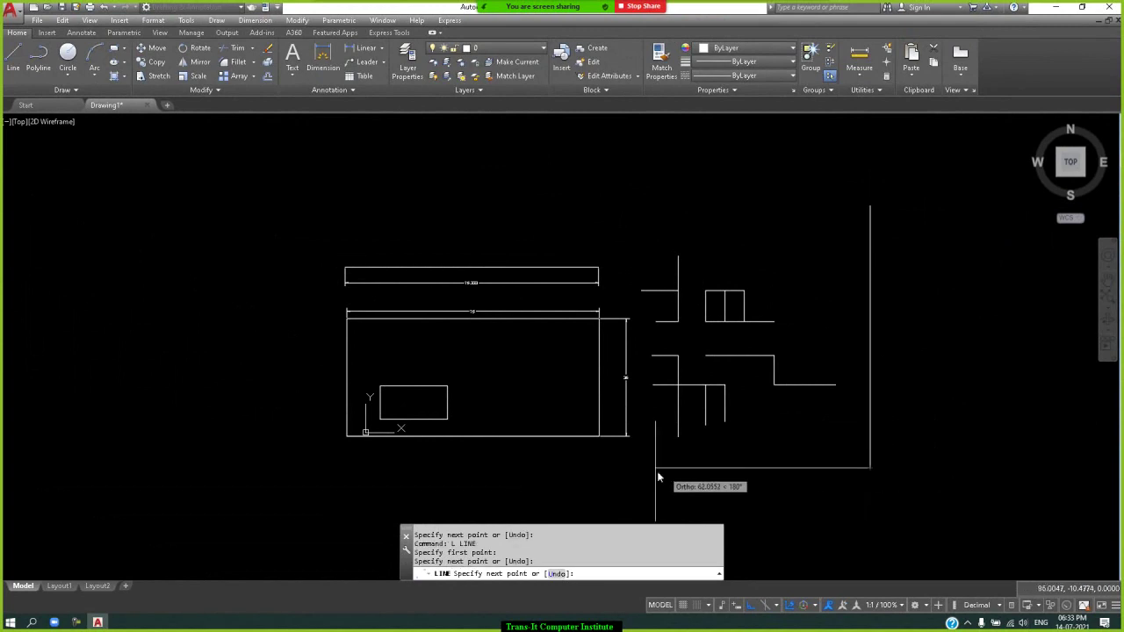
left_click(632, 472)
key("Return")
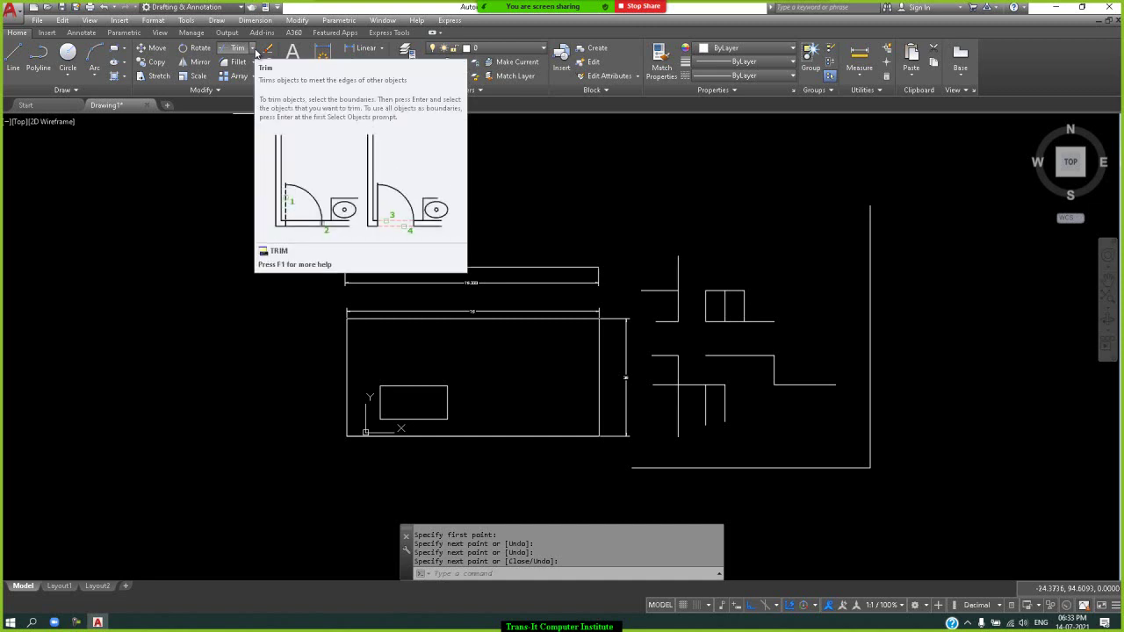
With the new vertical line as boundary edge, extend the right segment of the fourth horizontal grid line to it.
left_click(253, 48)
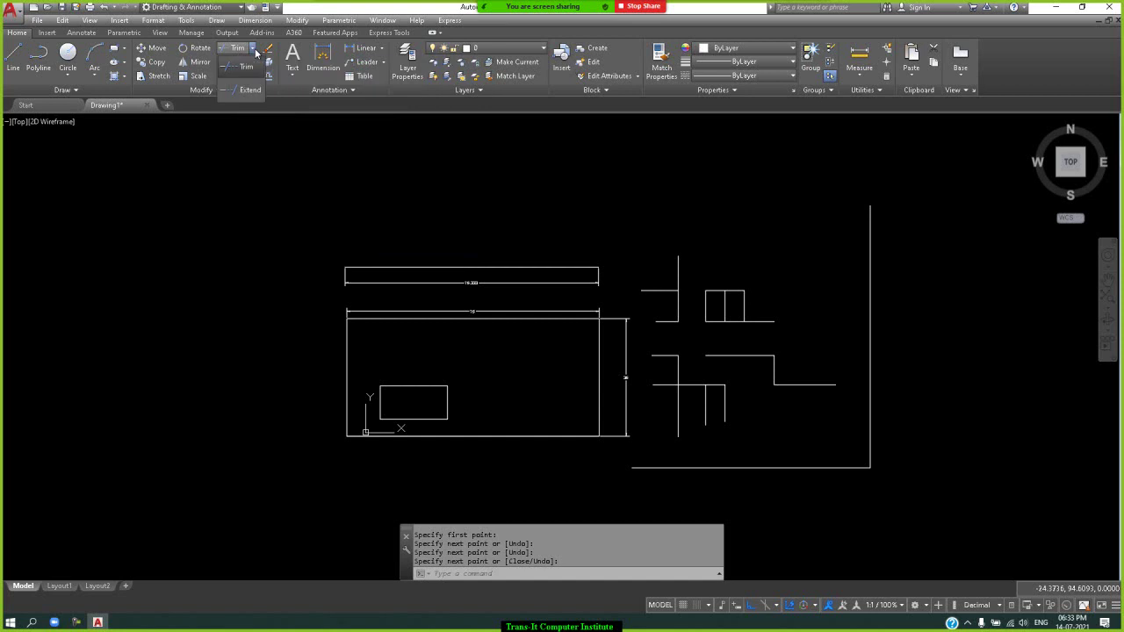
left_click(243, 91)
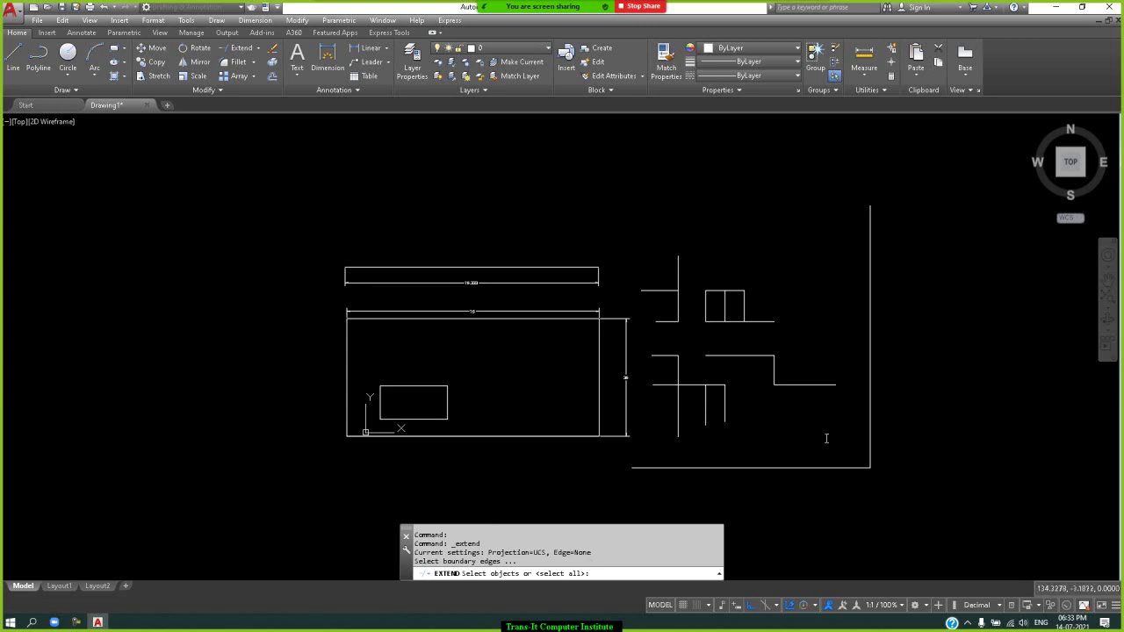
left_click(867, 405)
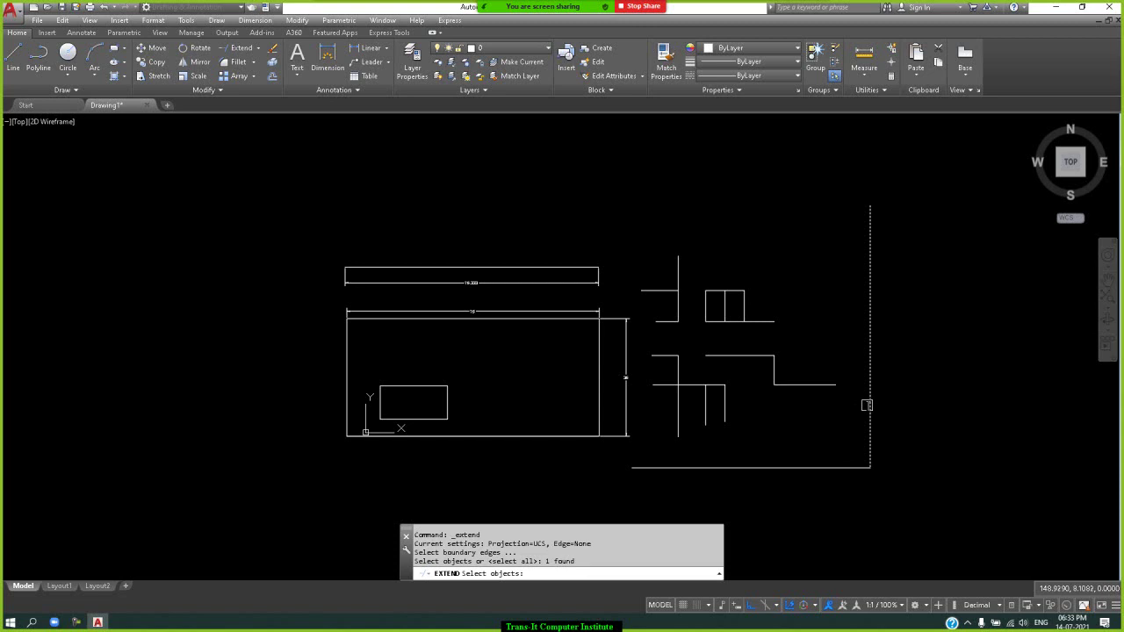
key("Return")
left_click(866, 405)
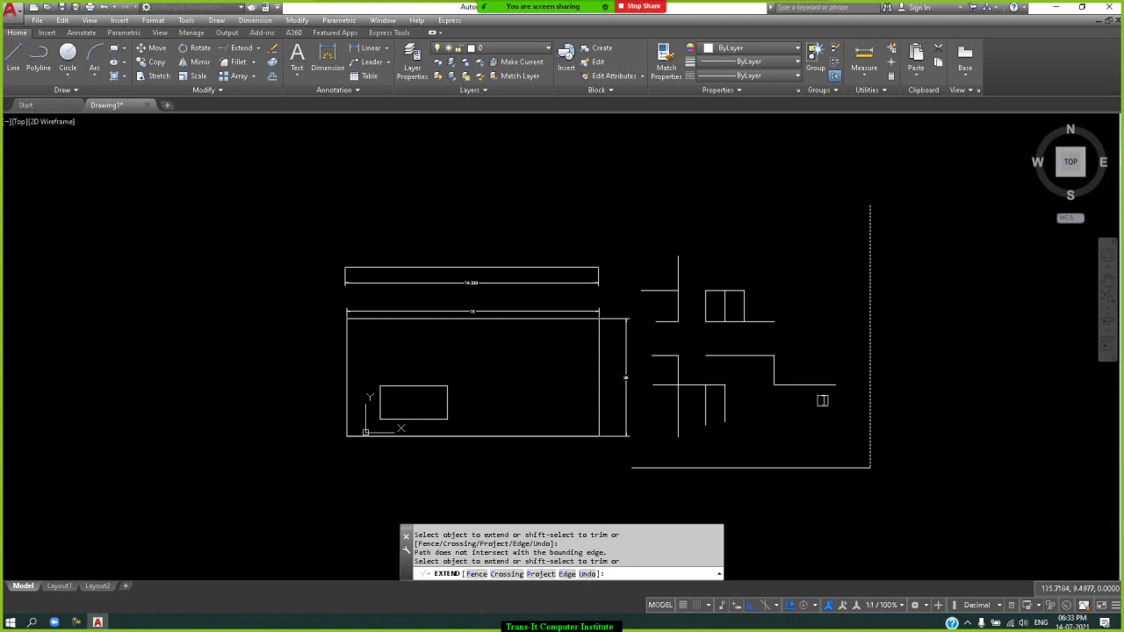
left_click(820, 383)
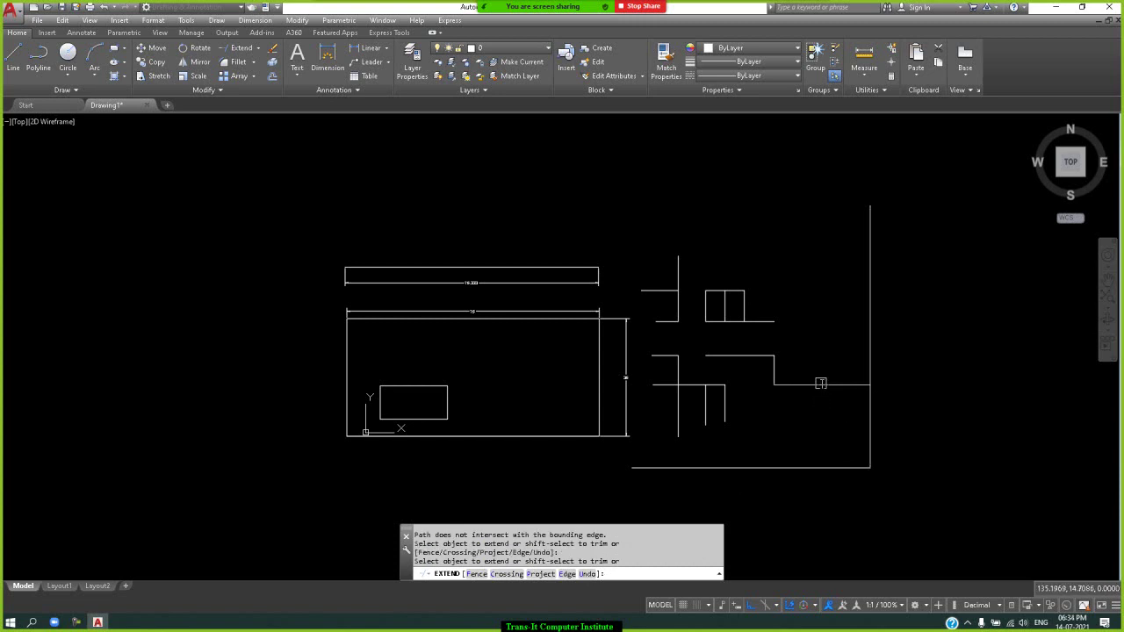
left_click(819, 383)
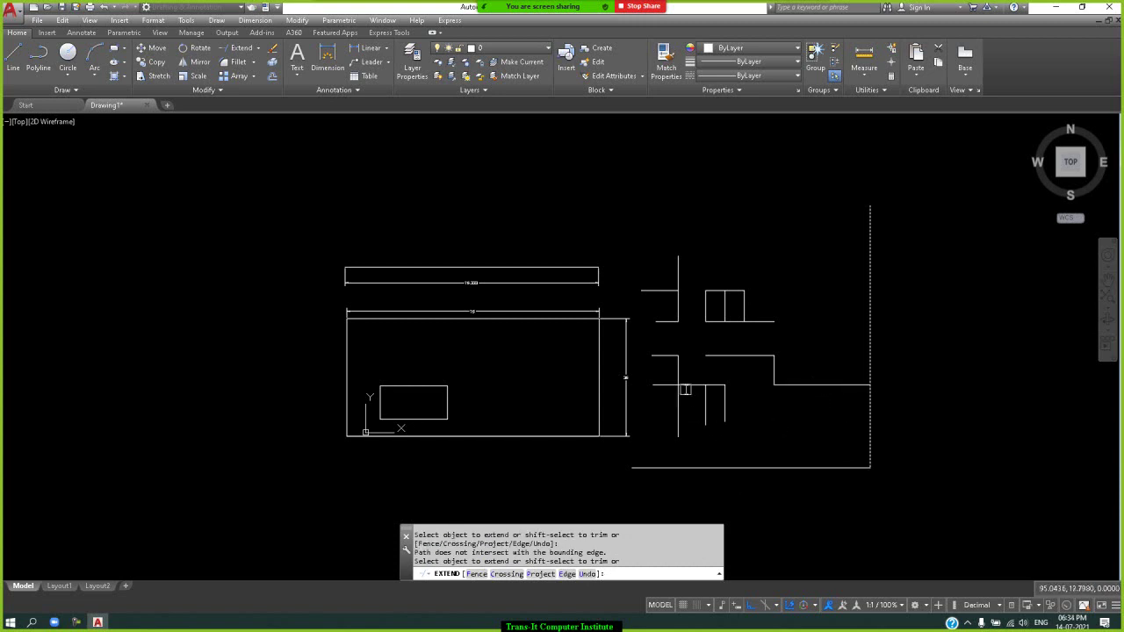
Extend the left segment of the fourth horizontal line and the second horizontal line to the same vertical boundary, and end Extend.
left_click(689, 387)
left_click(756, 320)
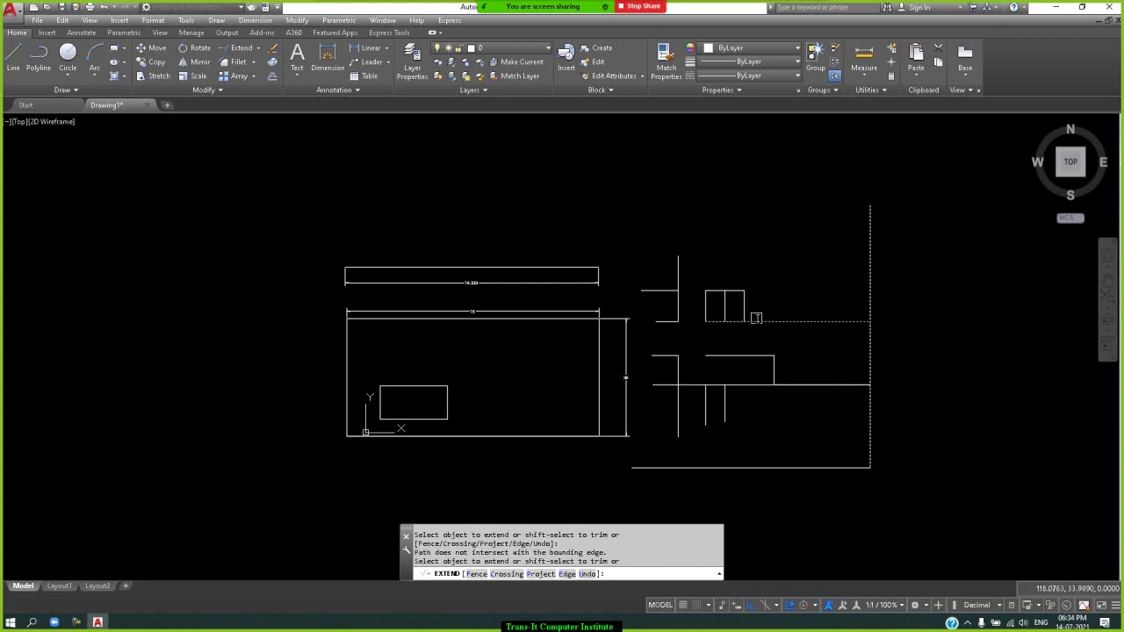
left_click(755, 320)
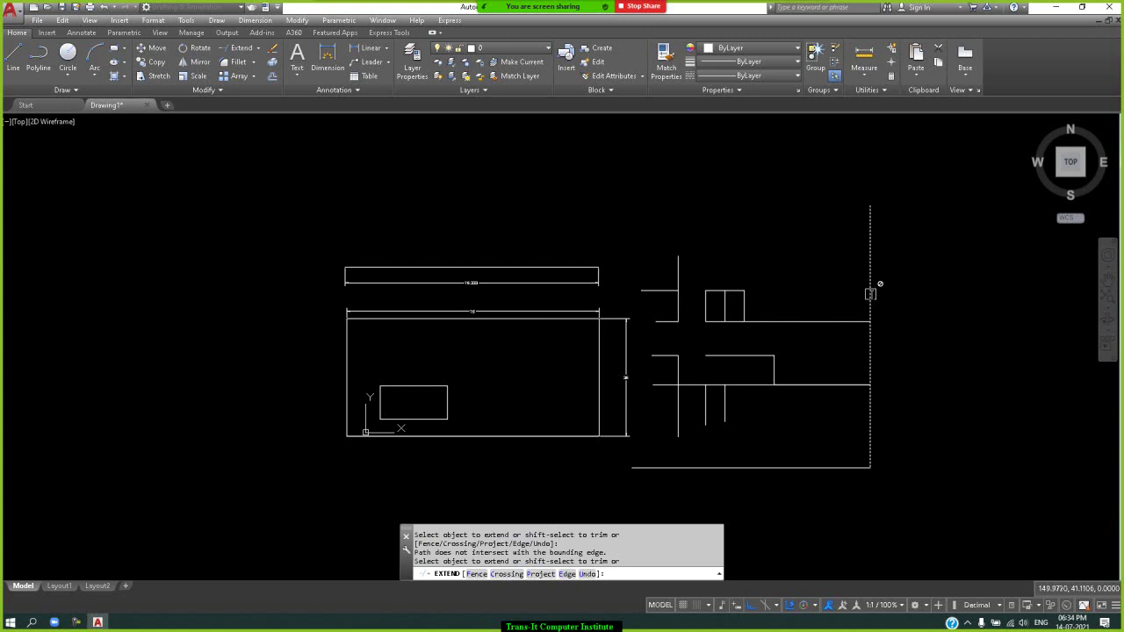
key("Escape")
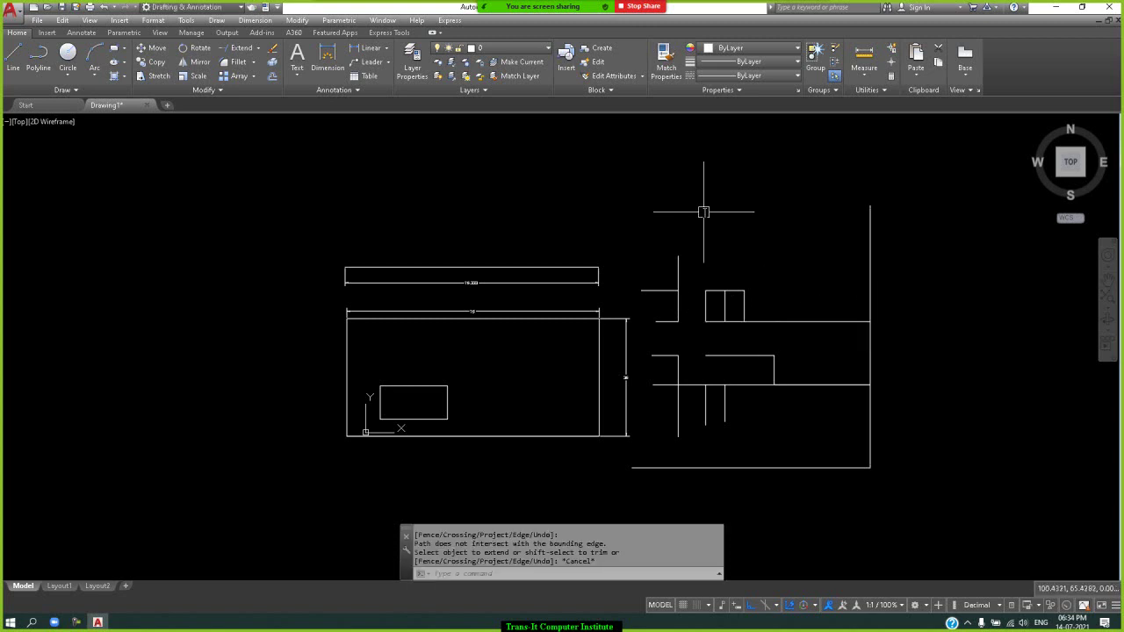
With all objects as boundaries, extend the leftmost grid vertical down to the bottom line and the third horizontal line to the far right vertical.
type("EX")
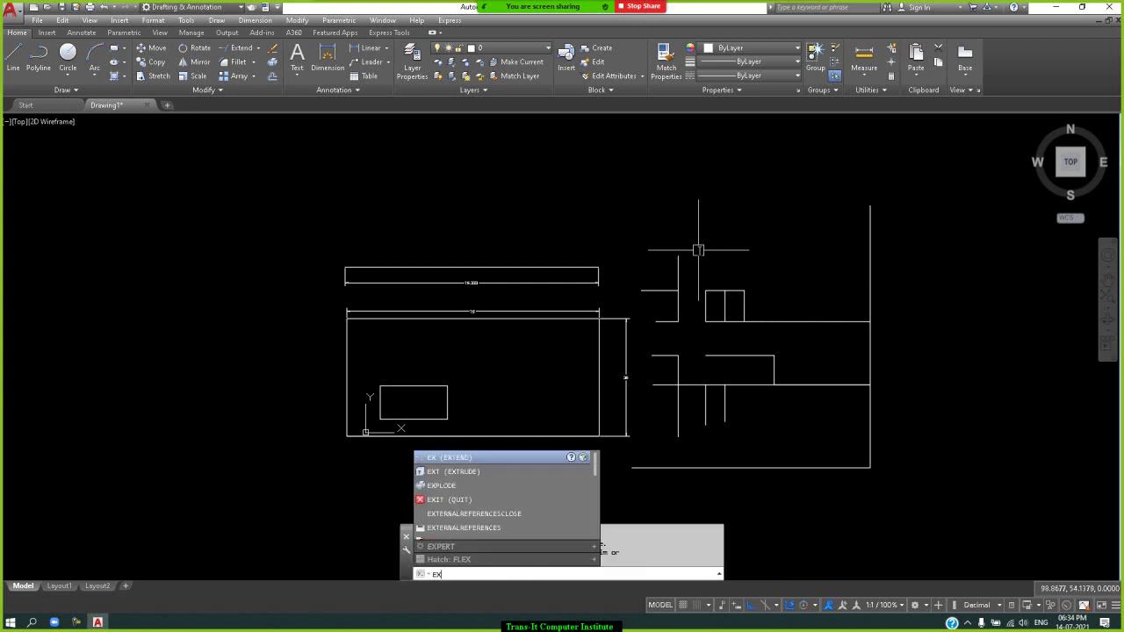
key("Return")
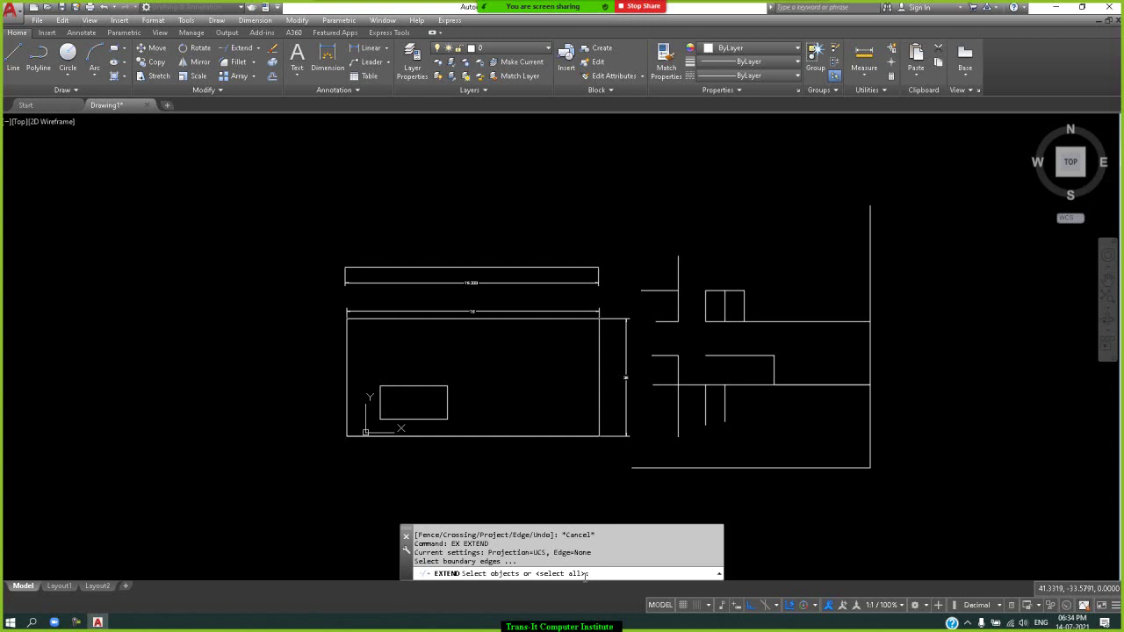
key("Return")
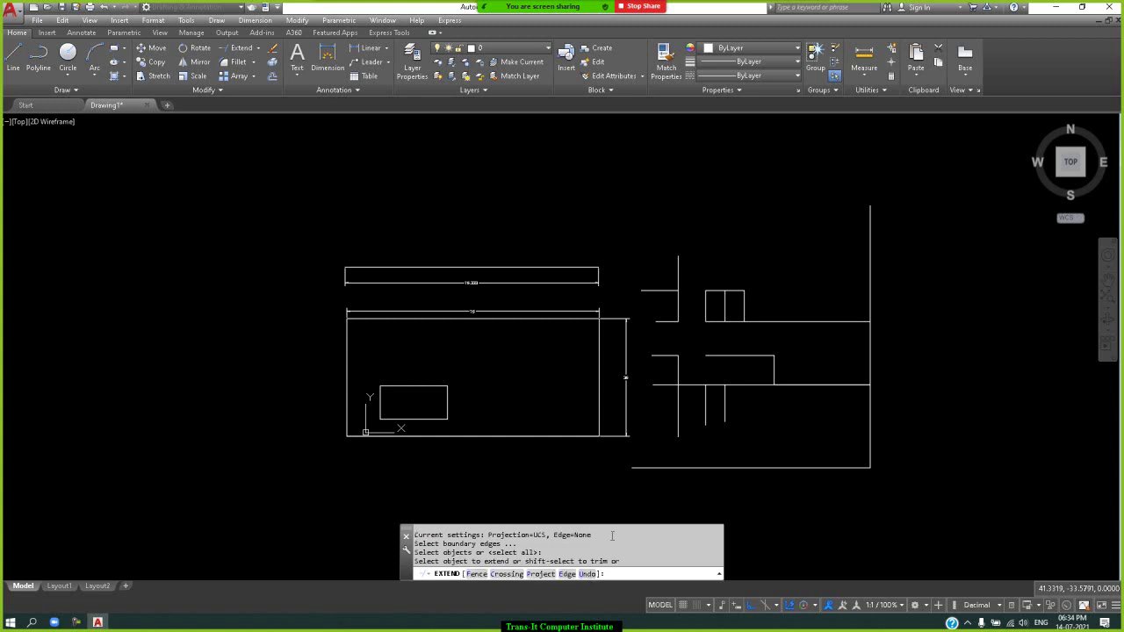
left_click(660, 468)
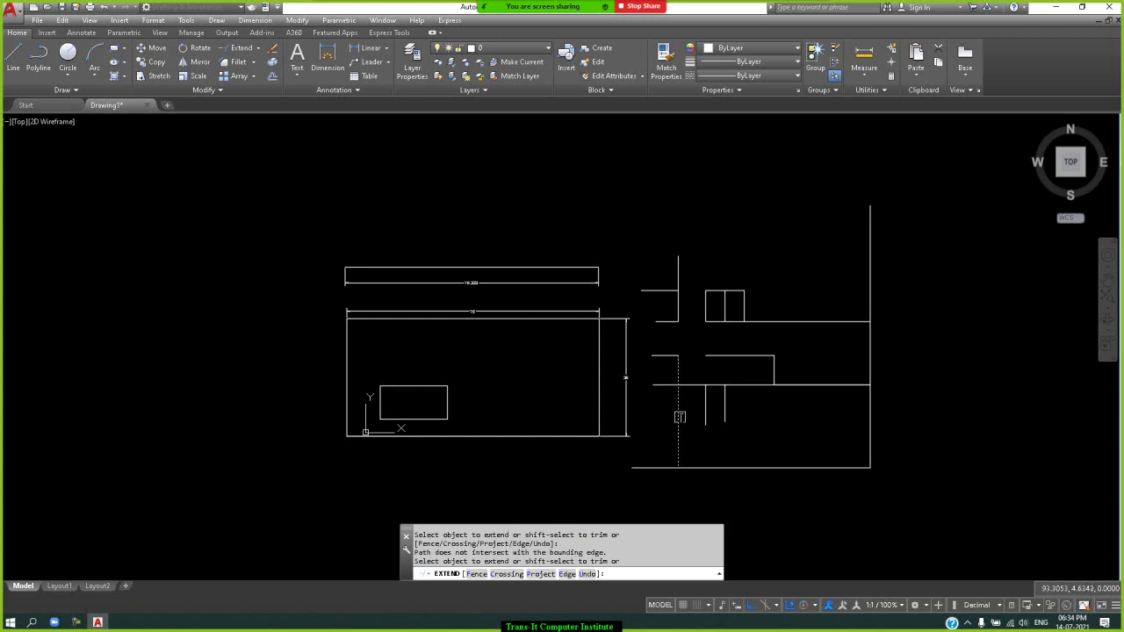
left_click(679, 417)
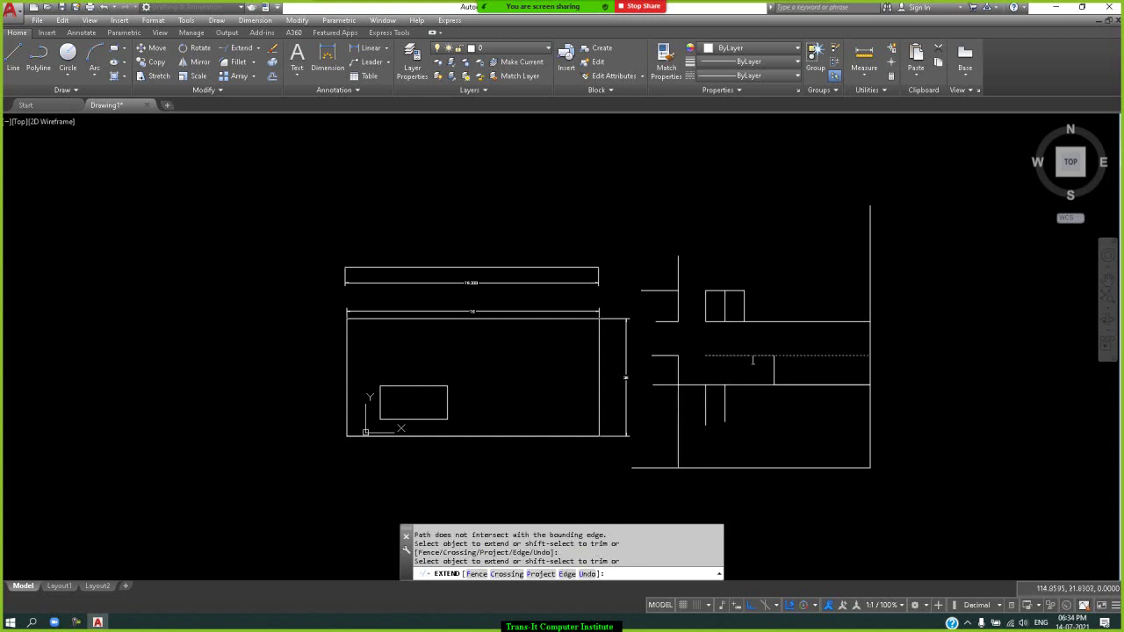
left_click(747, 357)
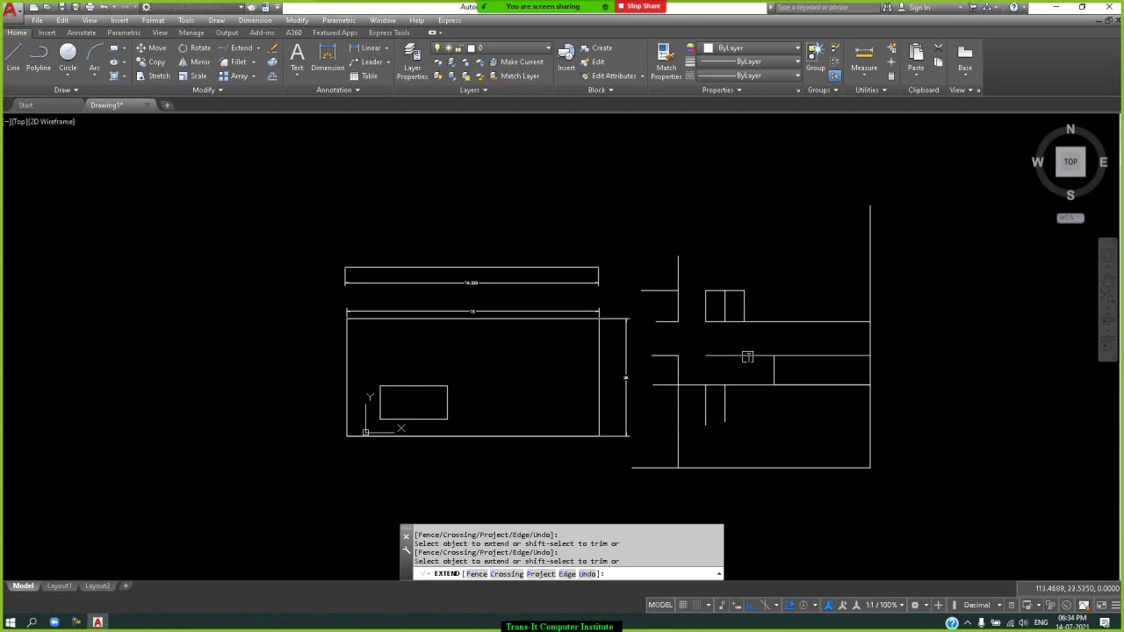
Extend the small box's right side down to the third horizontal line, and the rightmost grid vertical down to the bottom line and up to the second horizontal.
left_click(743, 304)
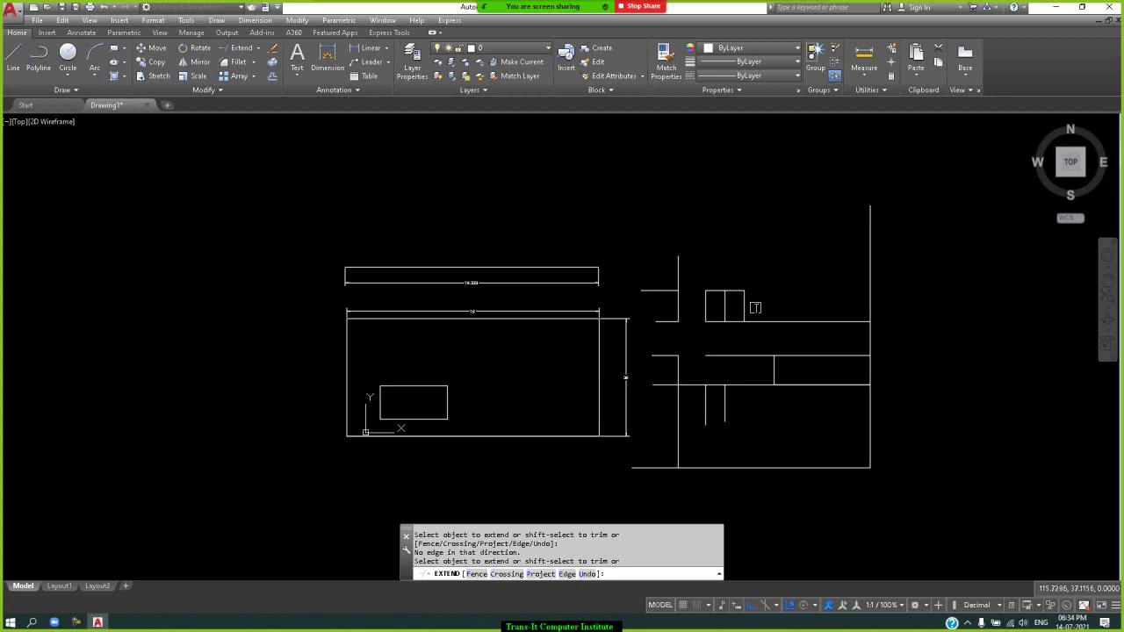
left_click(743, 307)
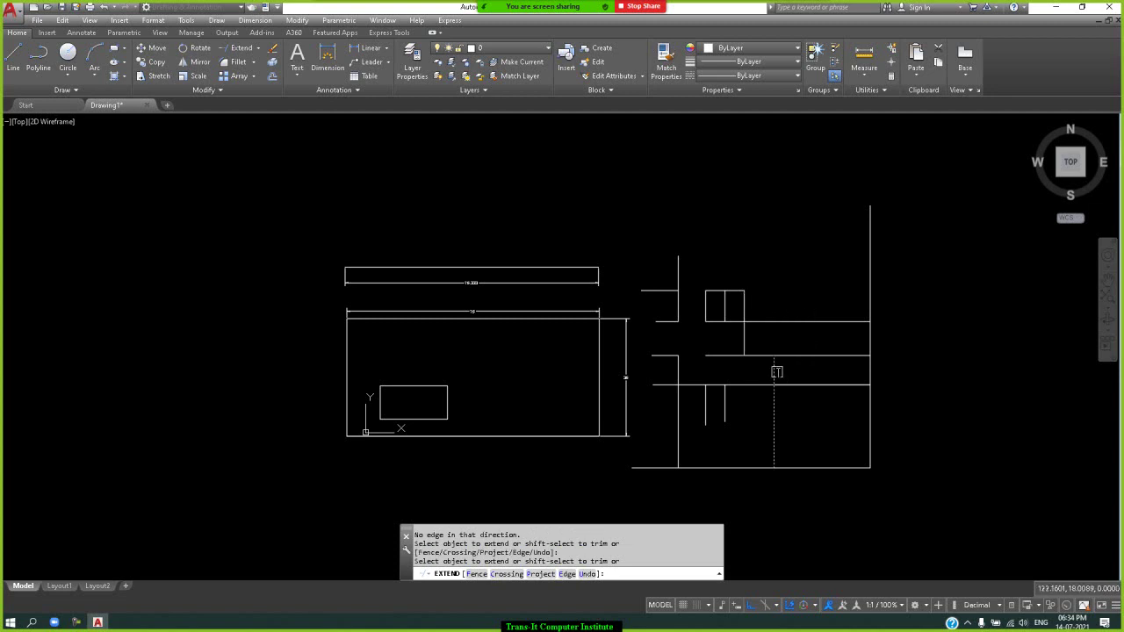
left_click(776, 371)
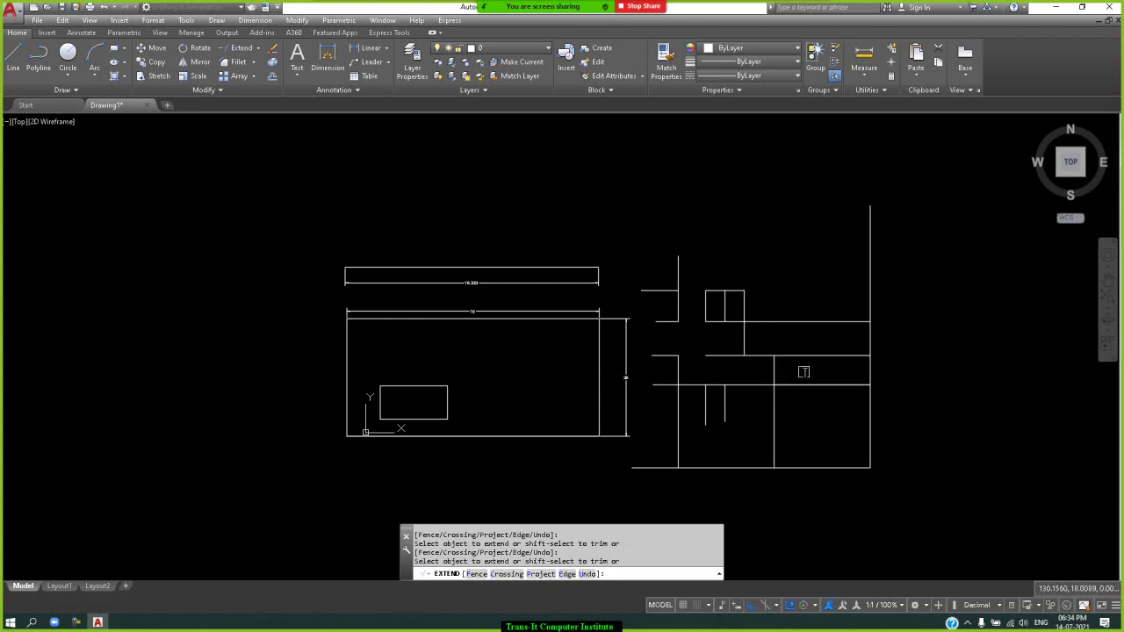
left_click(772, 369)
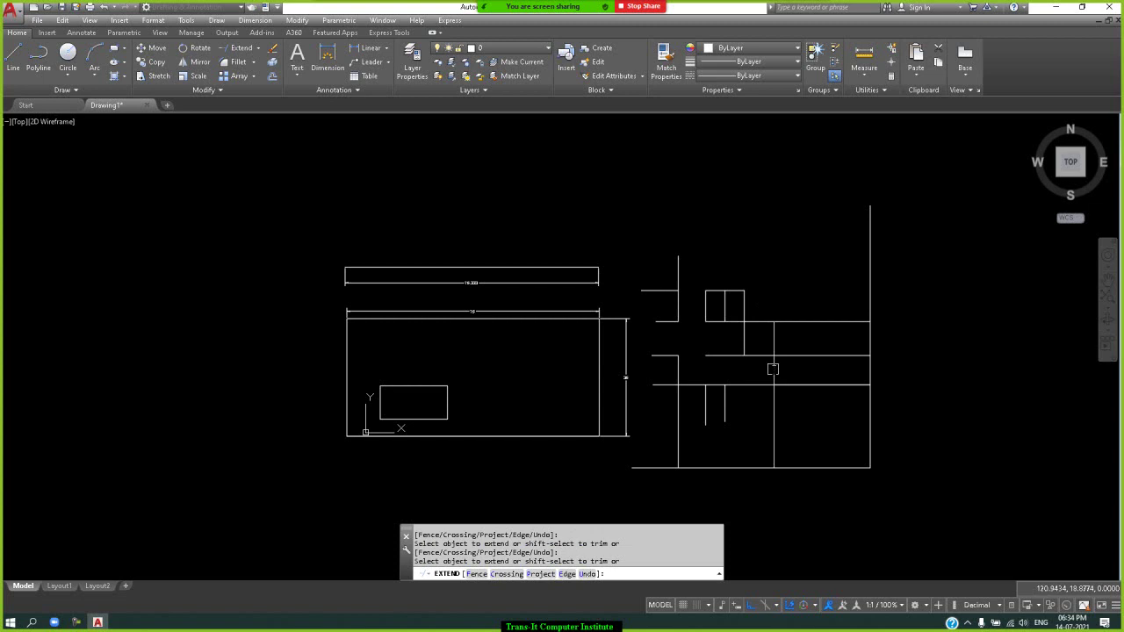
left_click(776, 341)
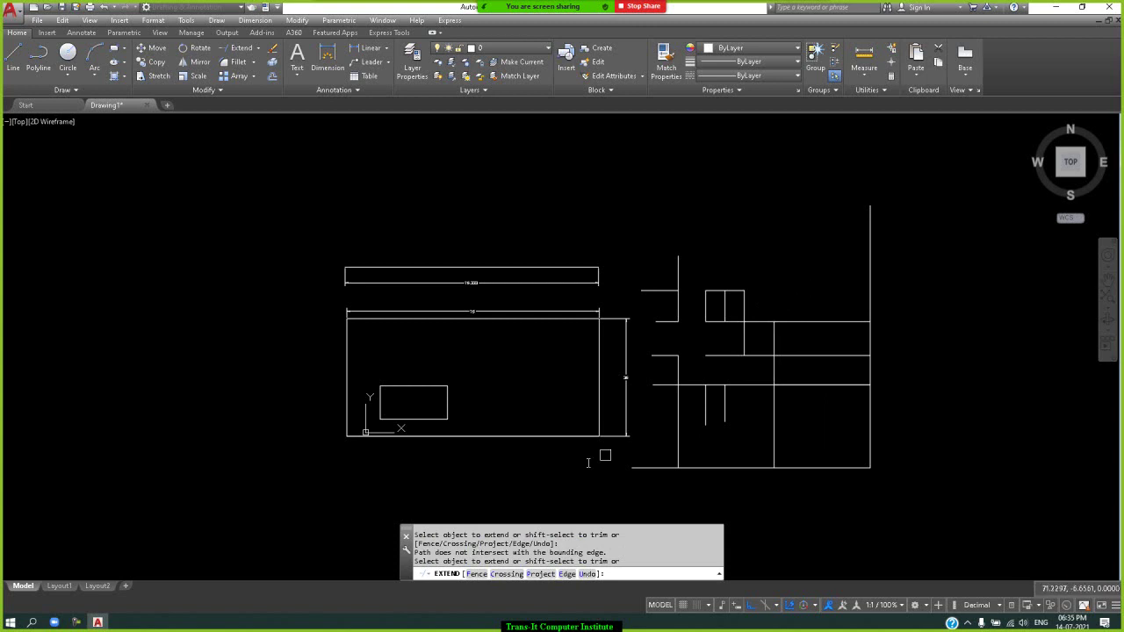
Try Extend's Fence option with a freehand lasso across the grid lines, undo it with Extend's Undo option, and end the command.
left_click(477, 574)
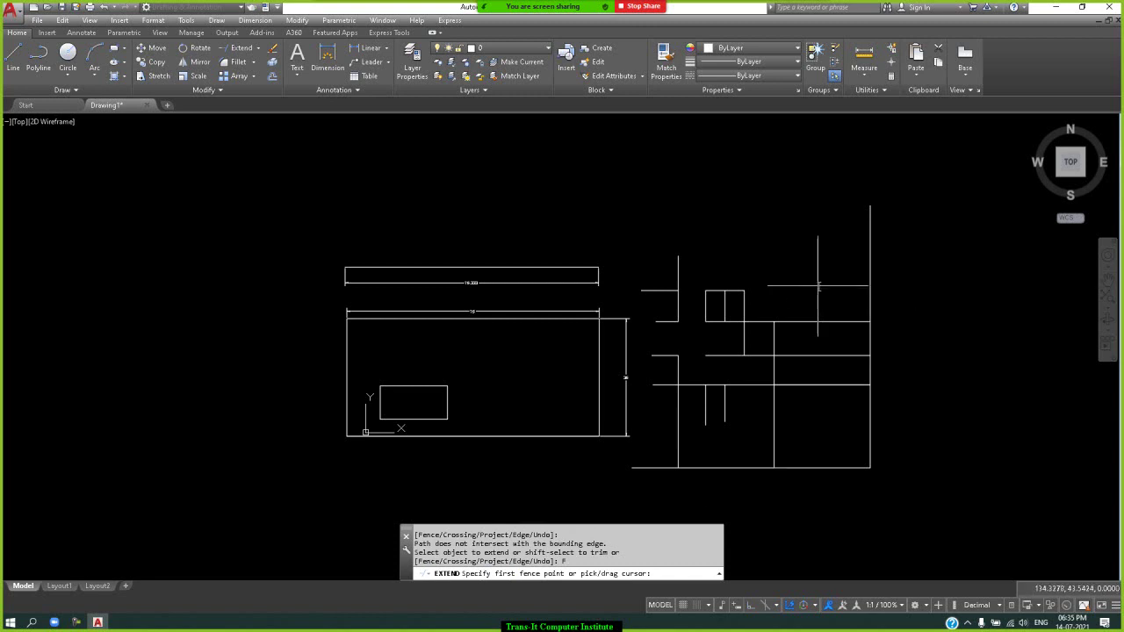
left_click_drag(817, 285, 753, 264)
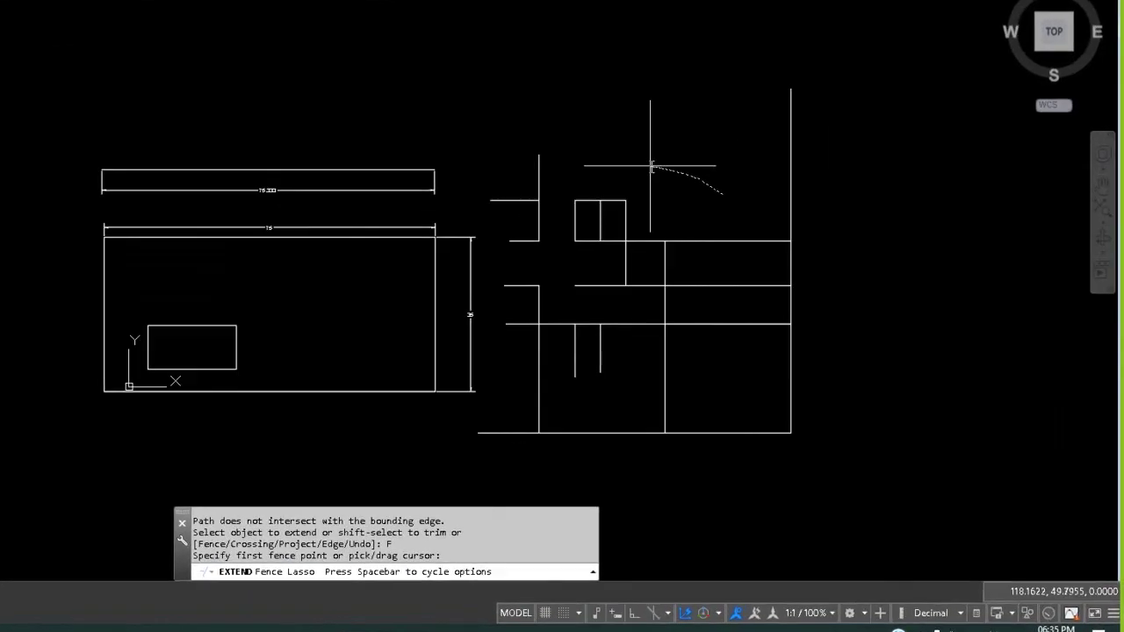
mouse_move(569, 109)
left_mouse_down()
mouse_move(436, 114)
mouse_move(441, 255)
mouse_move(479, 305)
mouse_move(635, 325)
mouse_move(630, 256)
mouse_move(489, 214)
mouse_move(512, 207)
mouse_move(512, 177)
left_mouse_up()
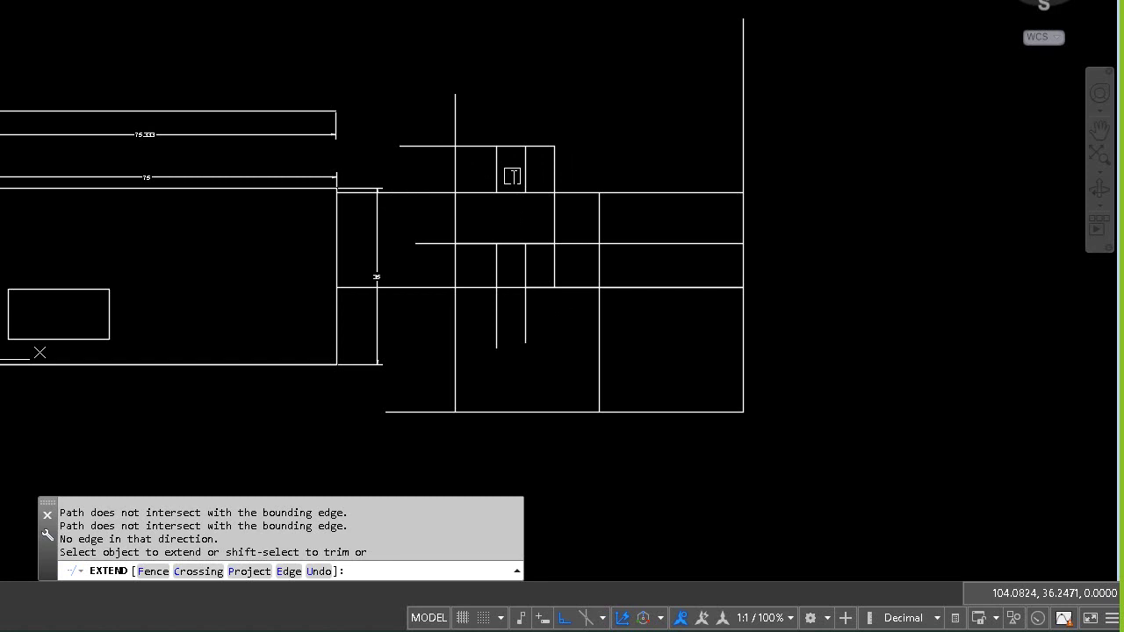
left_click(399, 419)
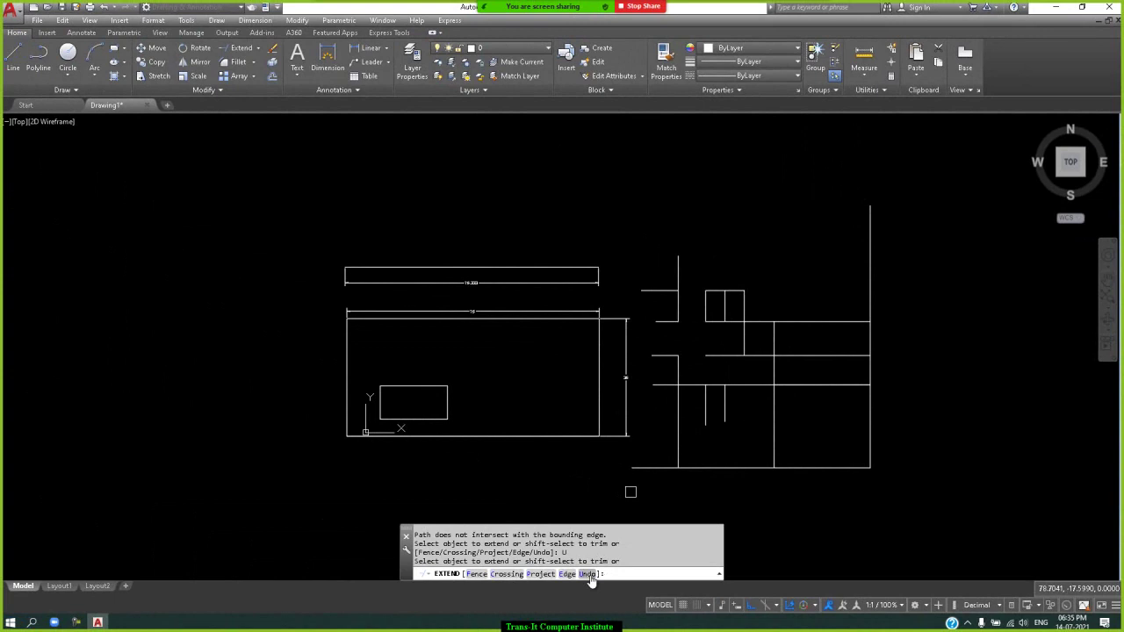
key("Return")
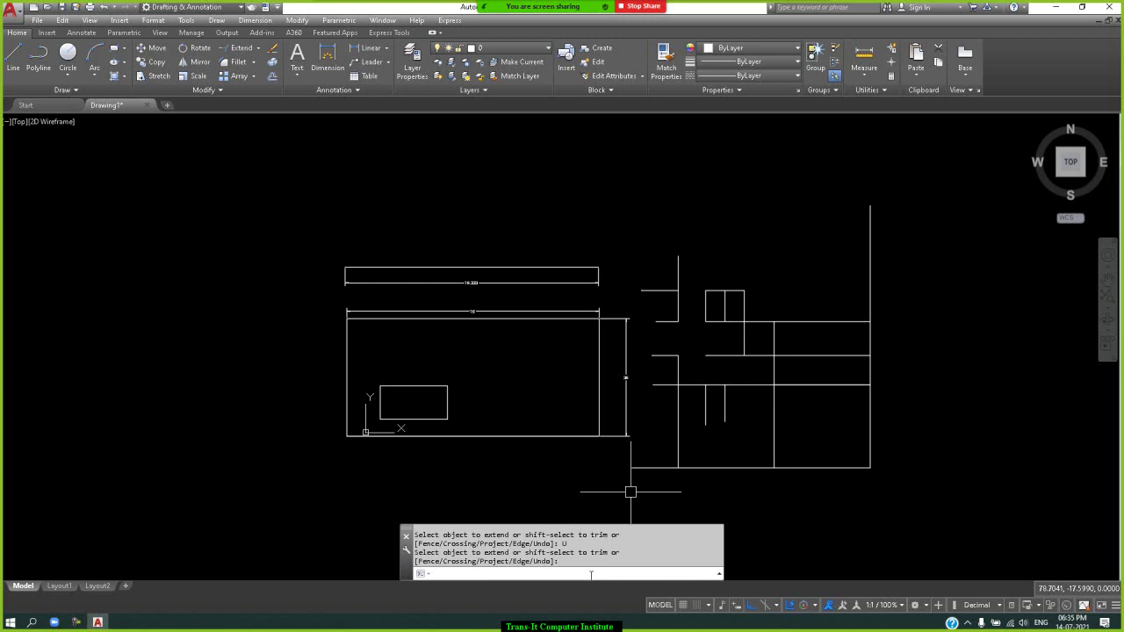
Draw a separate horizontal line 30 units long above the narrow dimensioned rectangle.
left_click(13, 71)
left_click(357, 189)
type("30")
key("Return")
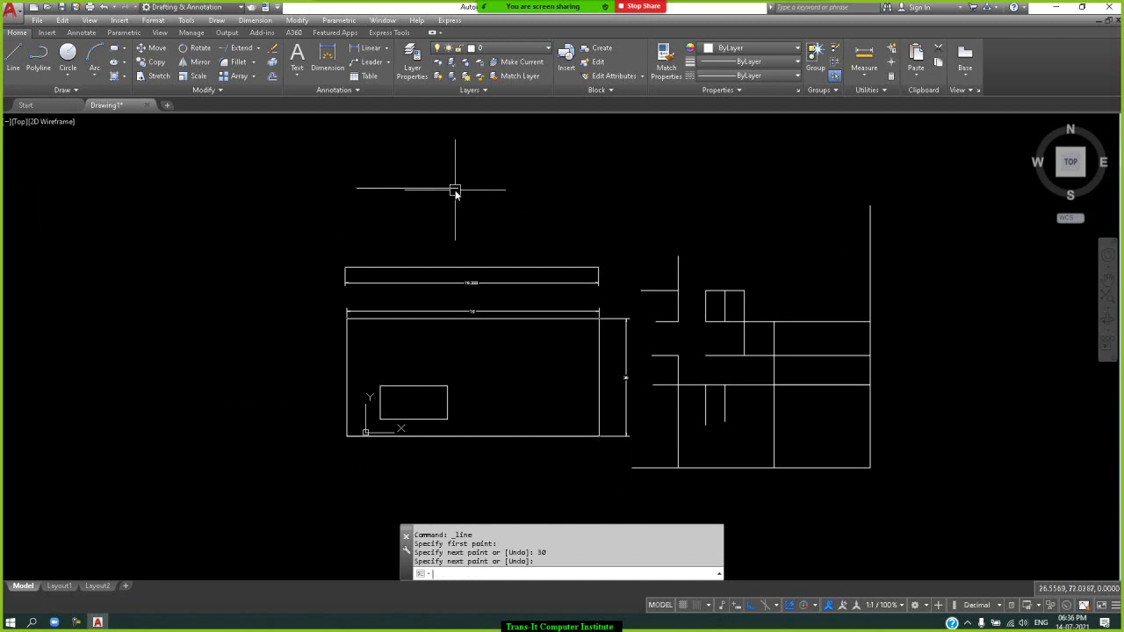
key("Return")
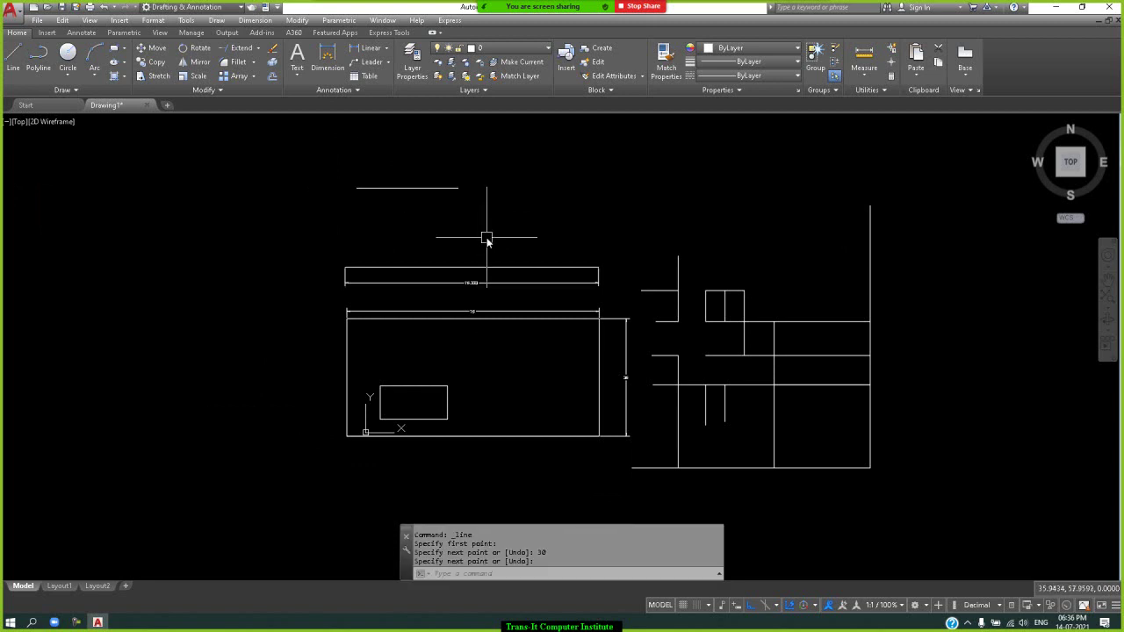
Draw a horizontal line 20 units long, continuing from the right end of the 30-unit line.
type("l")
key("Return")
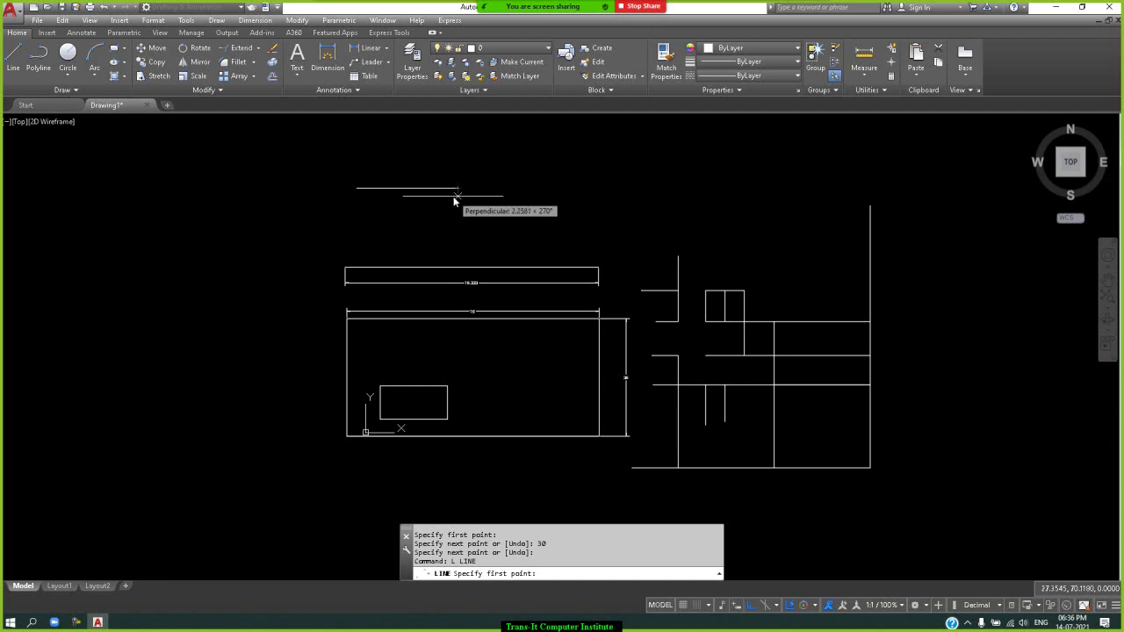
left_click(457, 187)
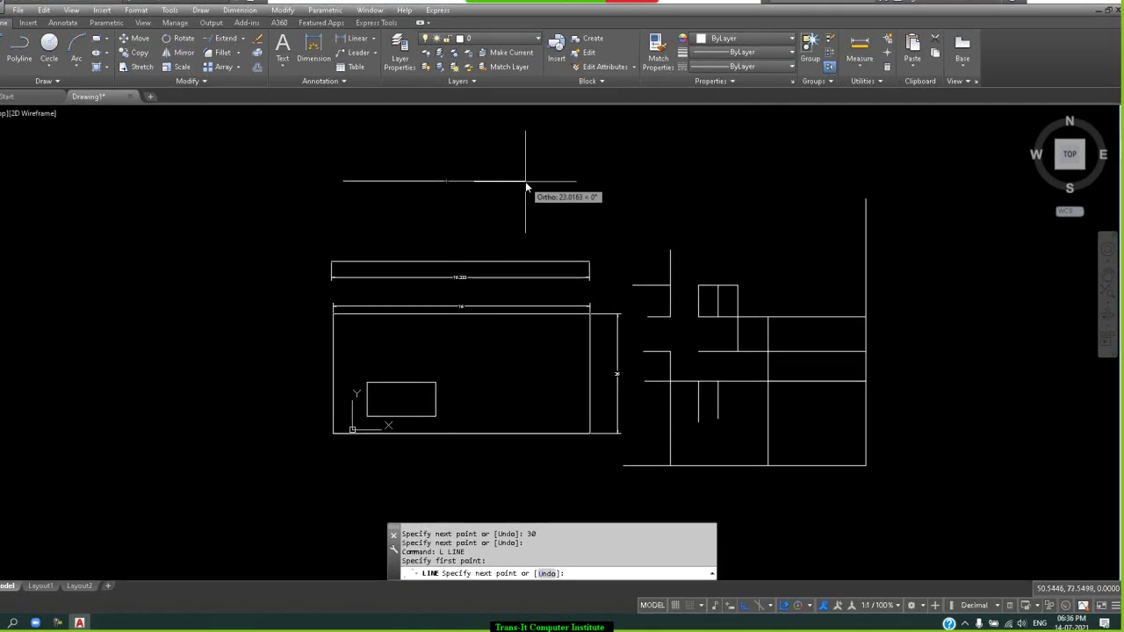
type("20")
key("Return")
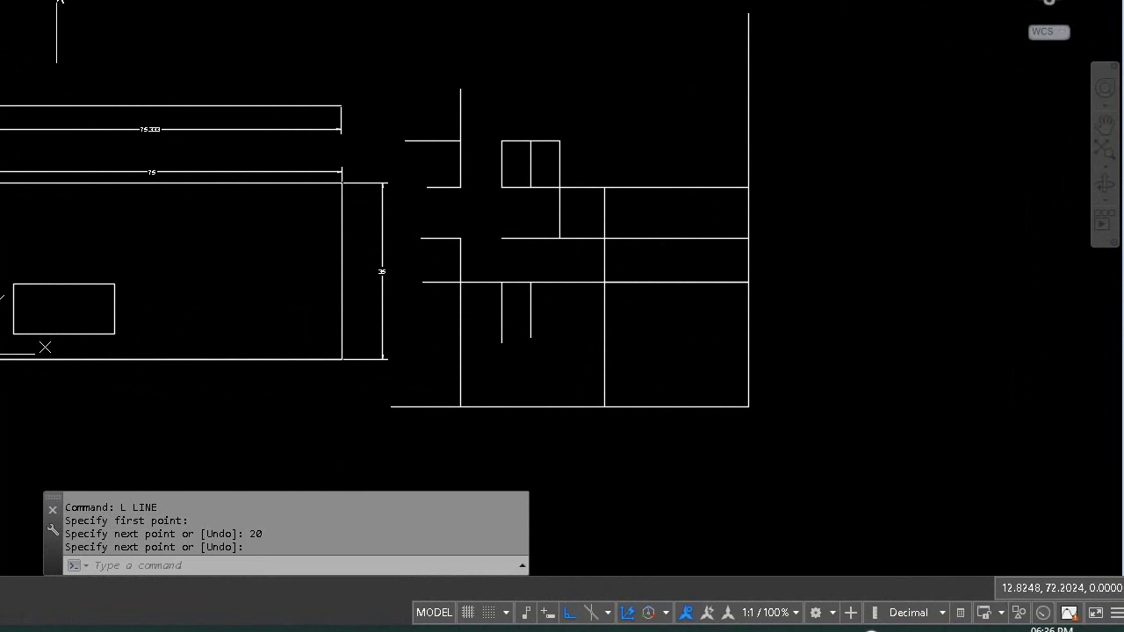
key("Return")
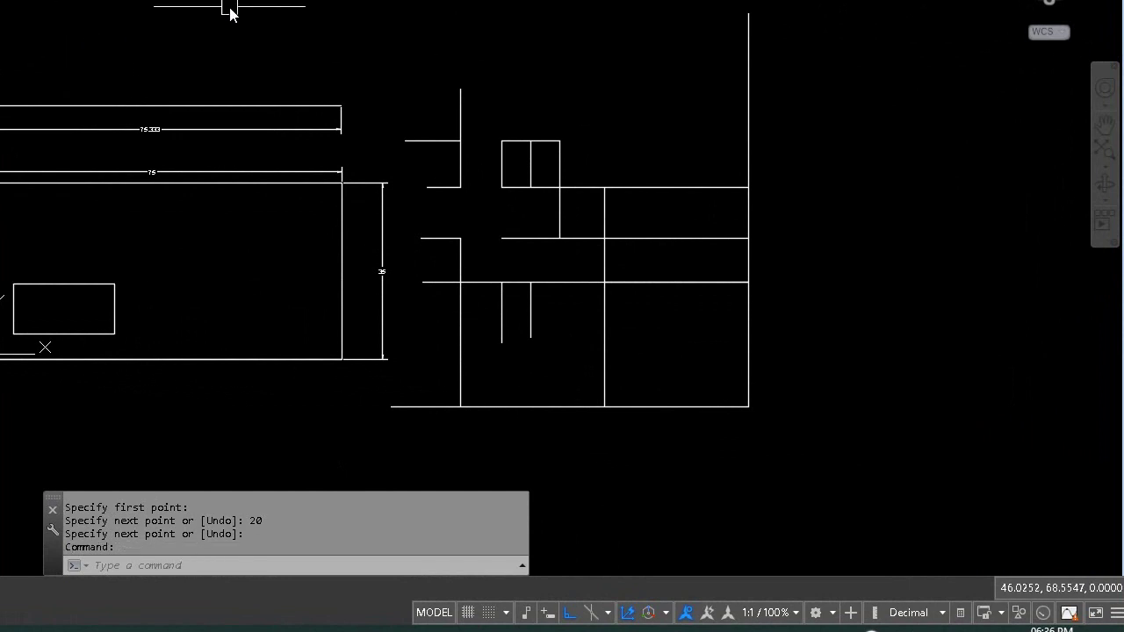
left_click(391, 95)
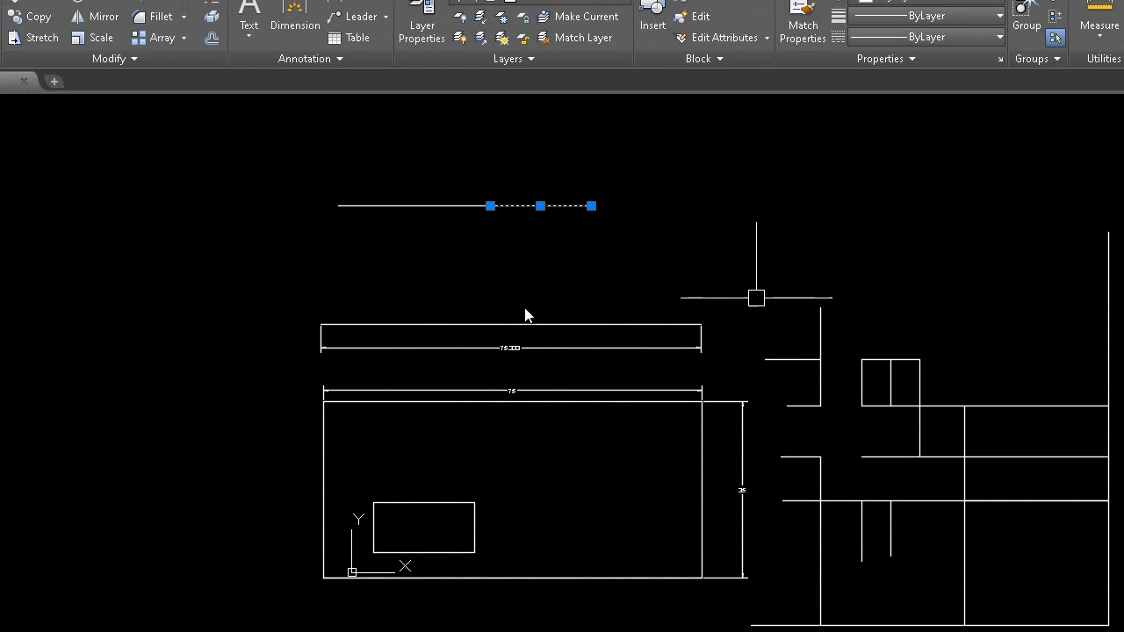
left_click(134, 57)
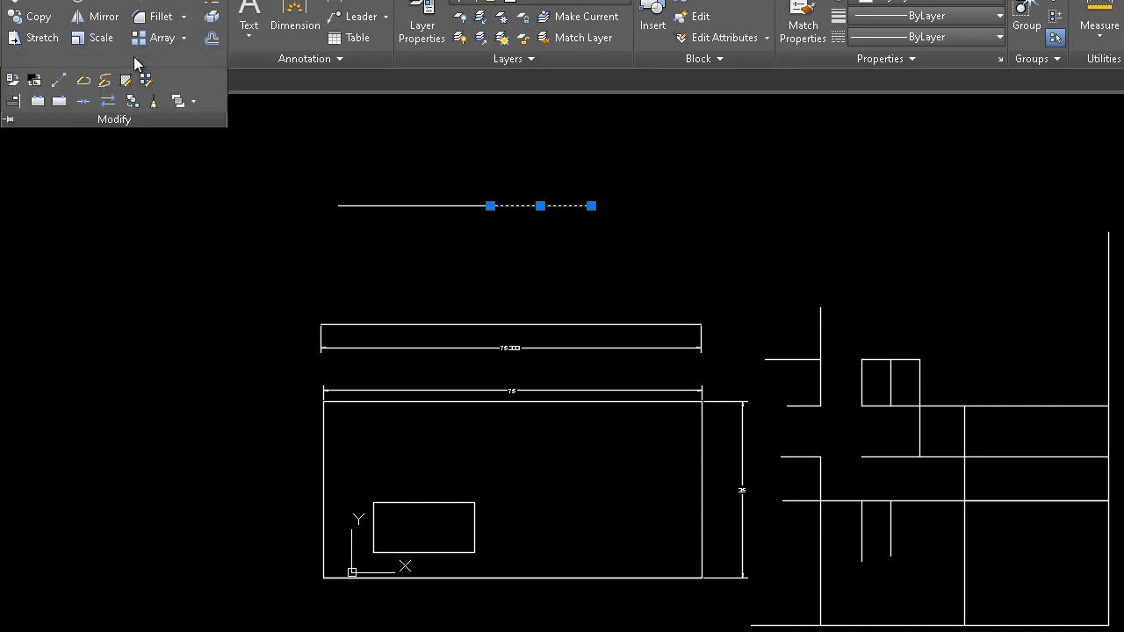
left_click(79, 102)
key("Escape")
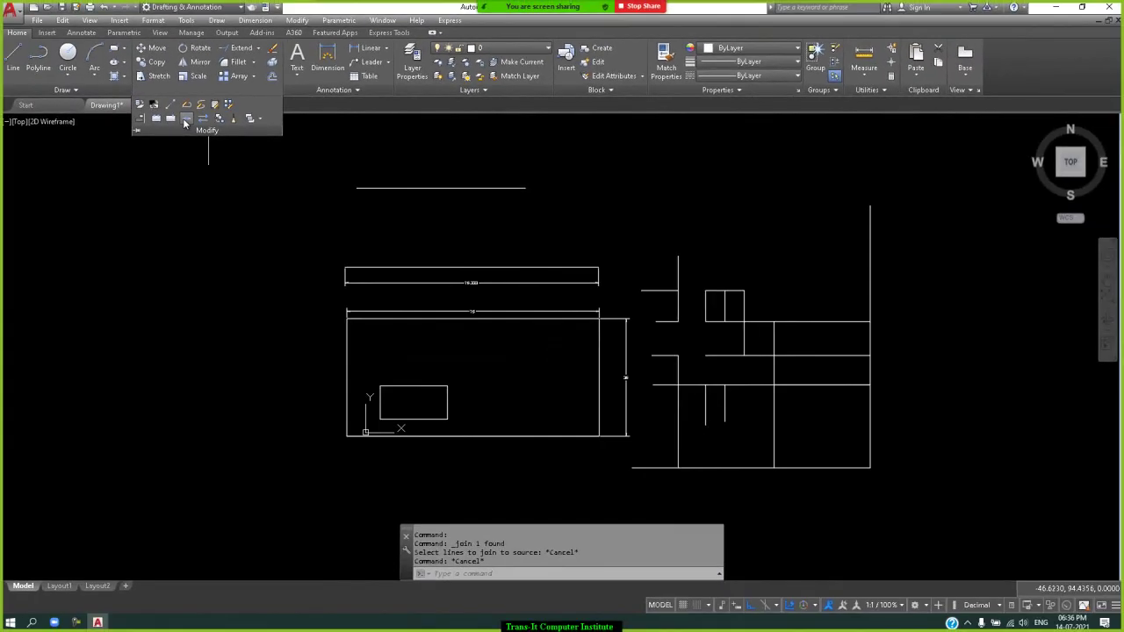
Join the touching 30-unit and 20-unit lines into one line, and select the result to check it.
type("j")
key("Return")
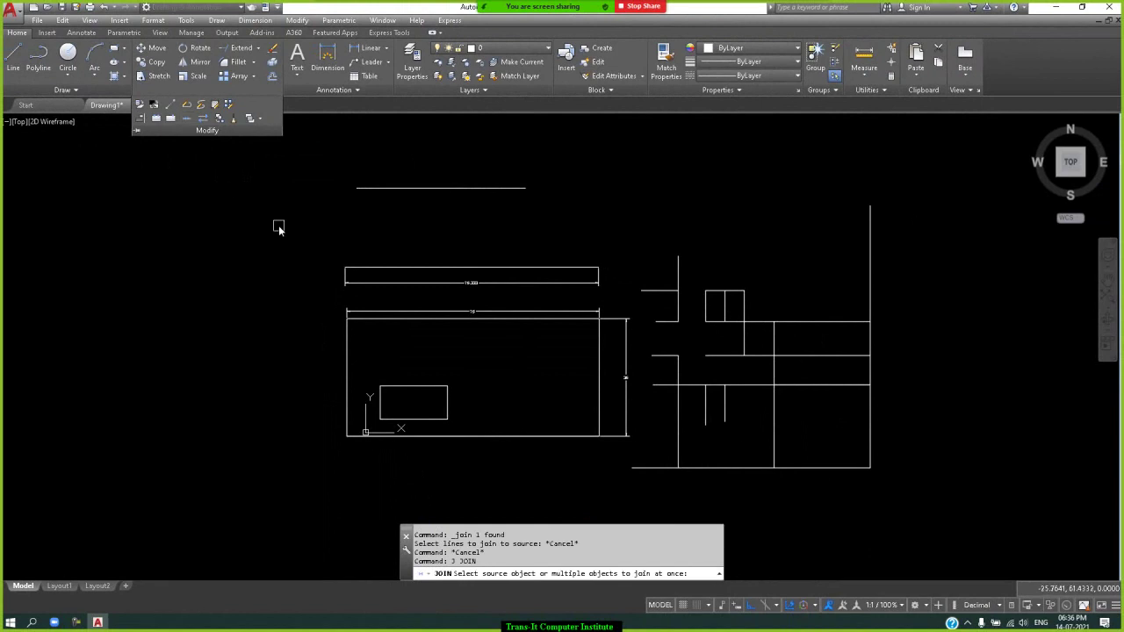
left_click(391, 187)
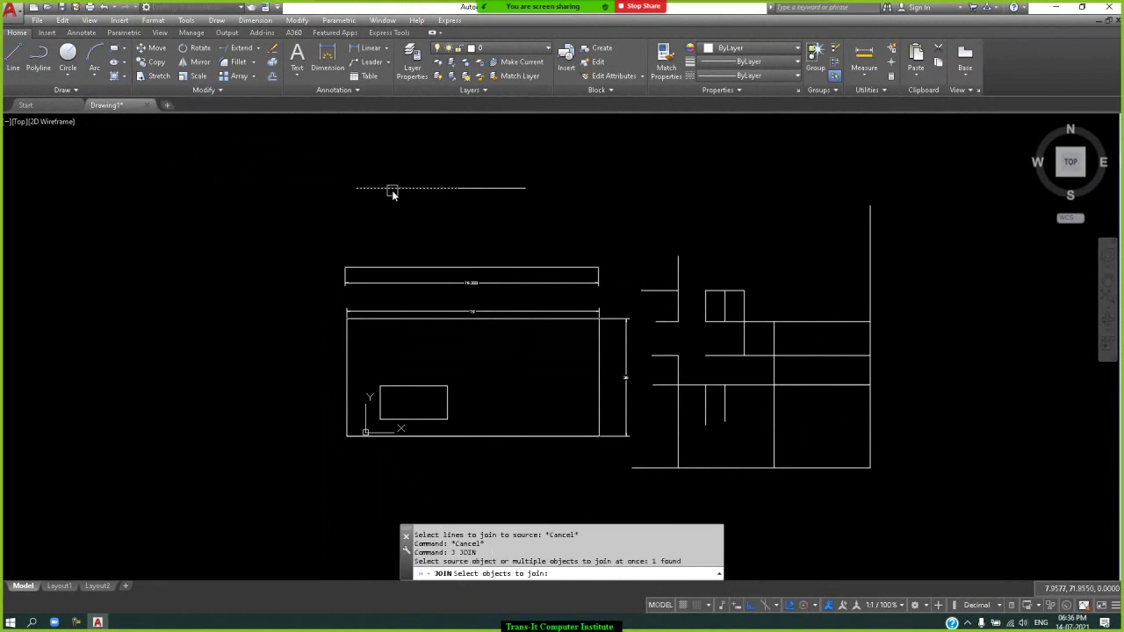
left_click(492, 188)
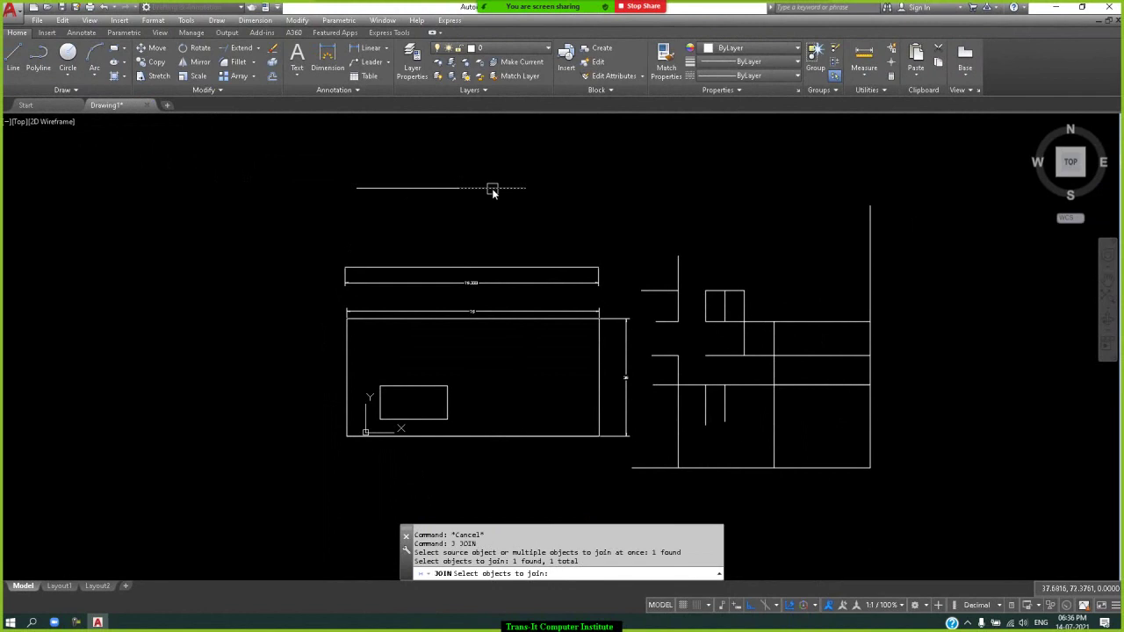
left_click(428, 188)
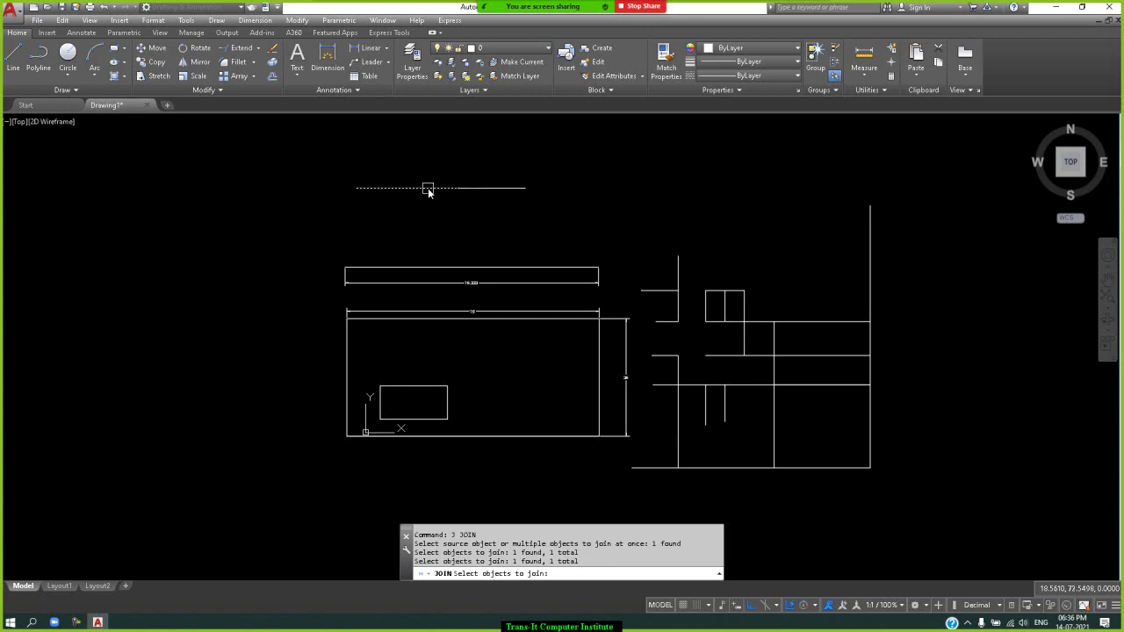
left_click(480, 187)
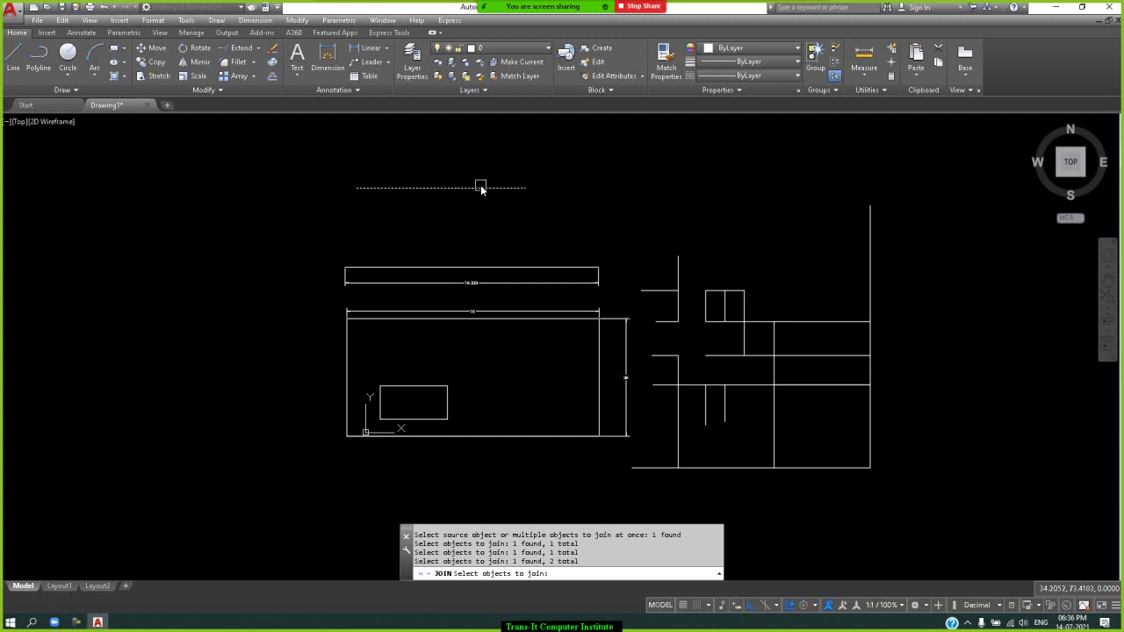
key("Return")
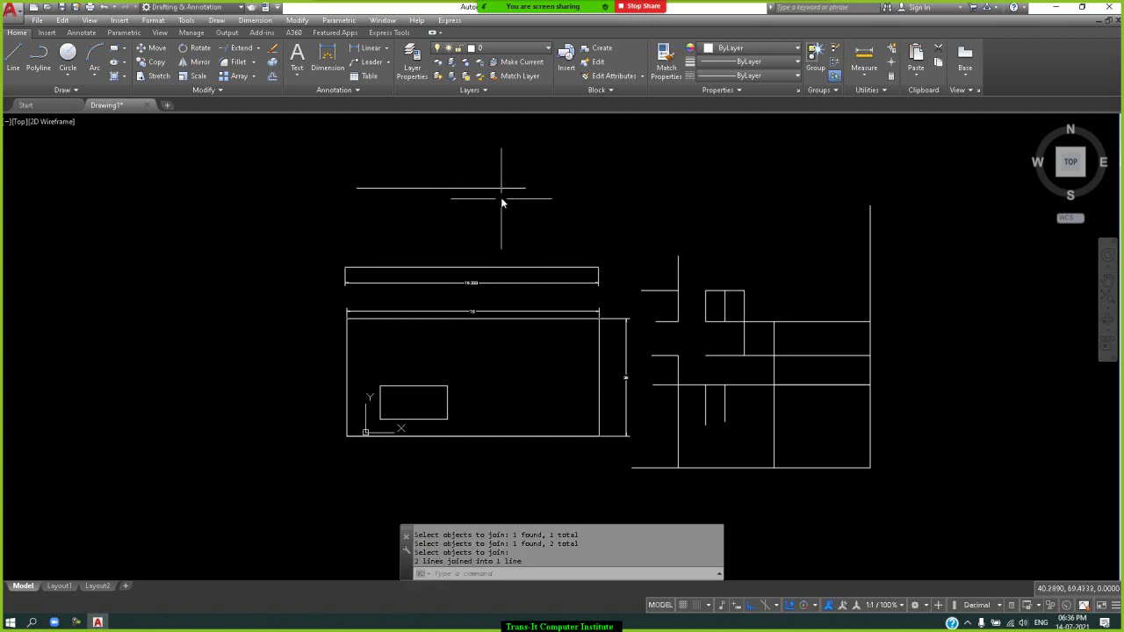
left_click(502, 188)
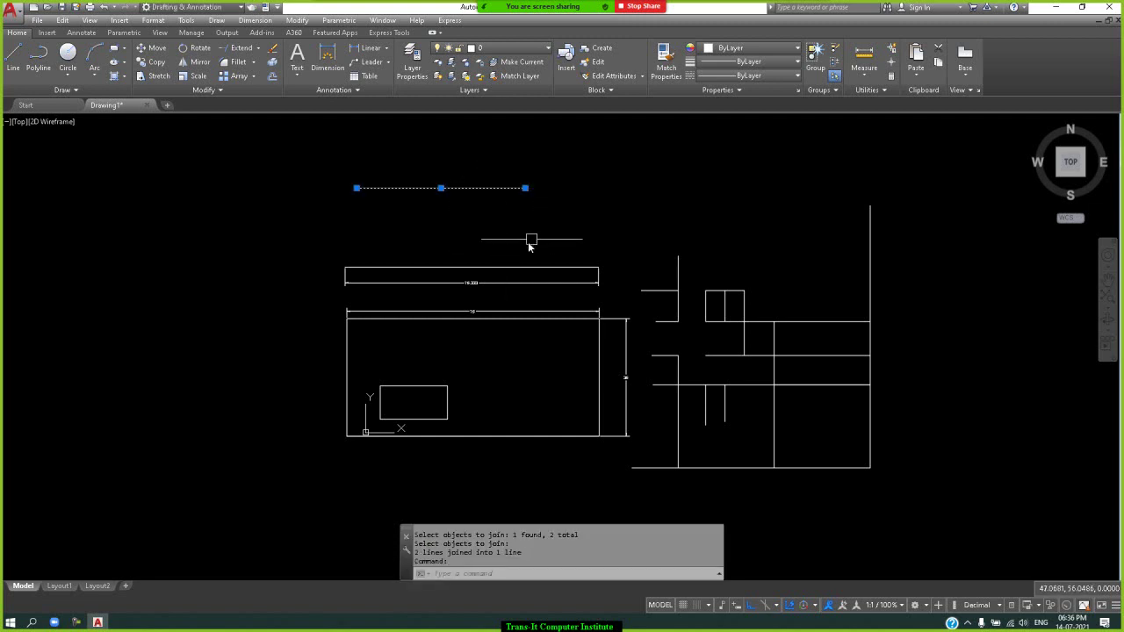
key("Escape")
key("Escape")
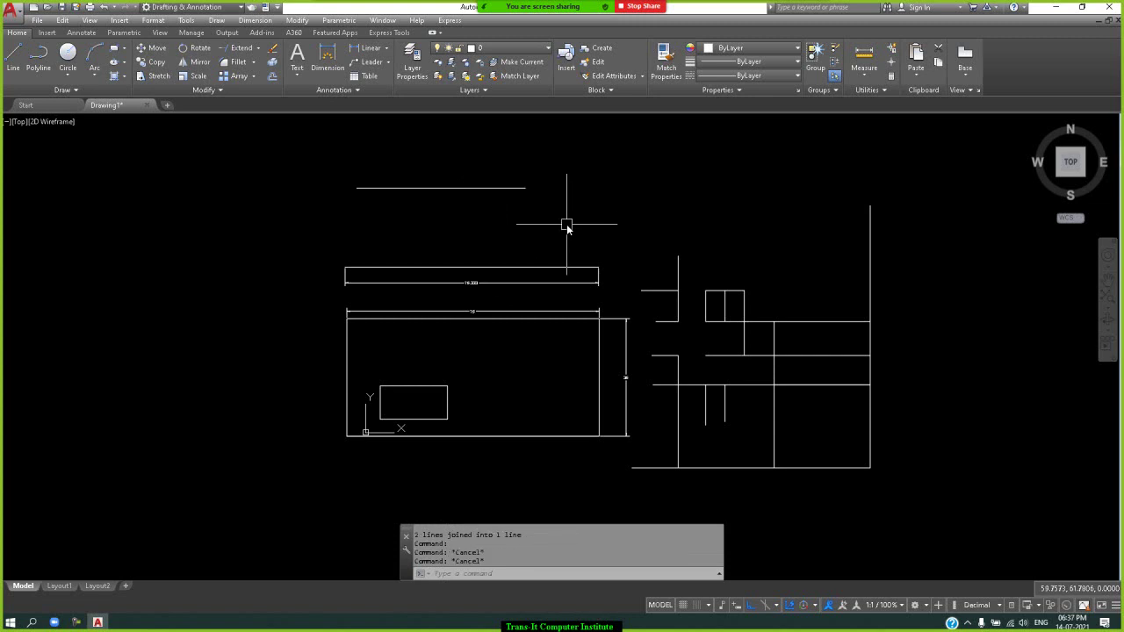
Draw two collinear horizontal lines between the joined line and the narrow rectangle, leaving a gap of about 12.7 units between them.
left_click(19, 67)
left_click(380, 237)
left_click(461, 235)
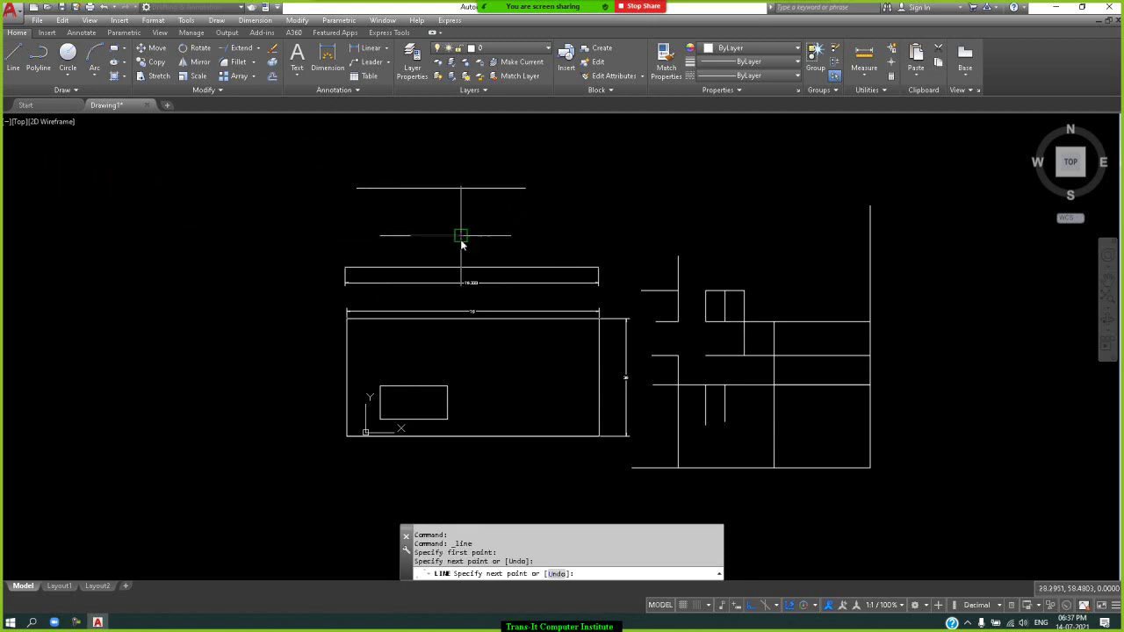
key("Return")
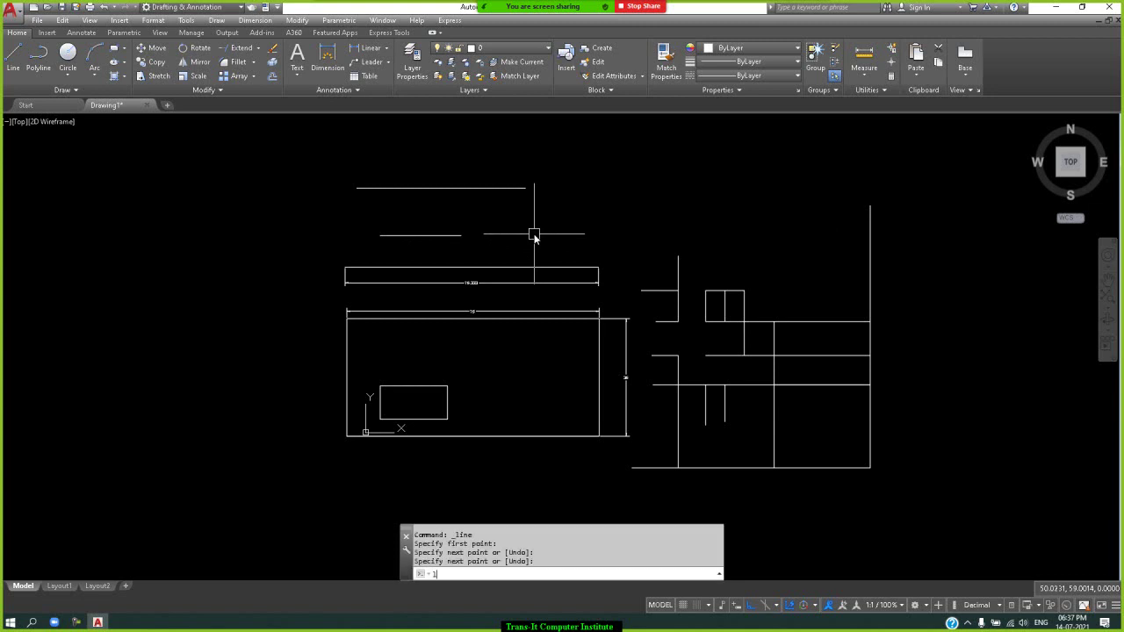
type("l")
key("Return")
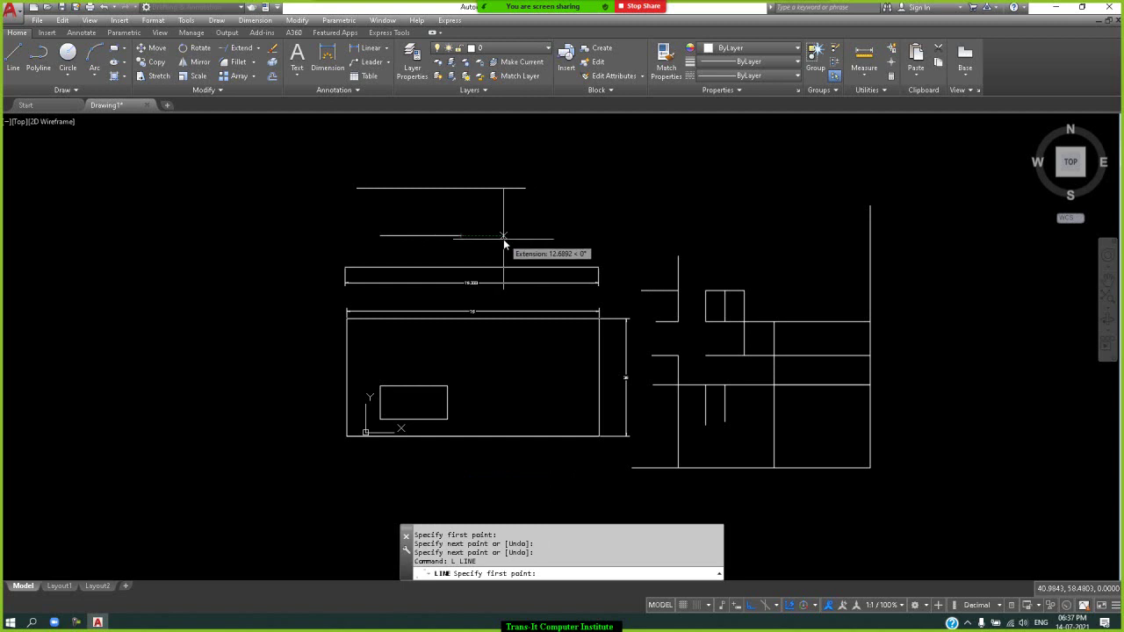
left_click(504, 237)
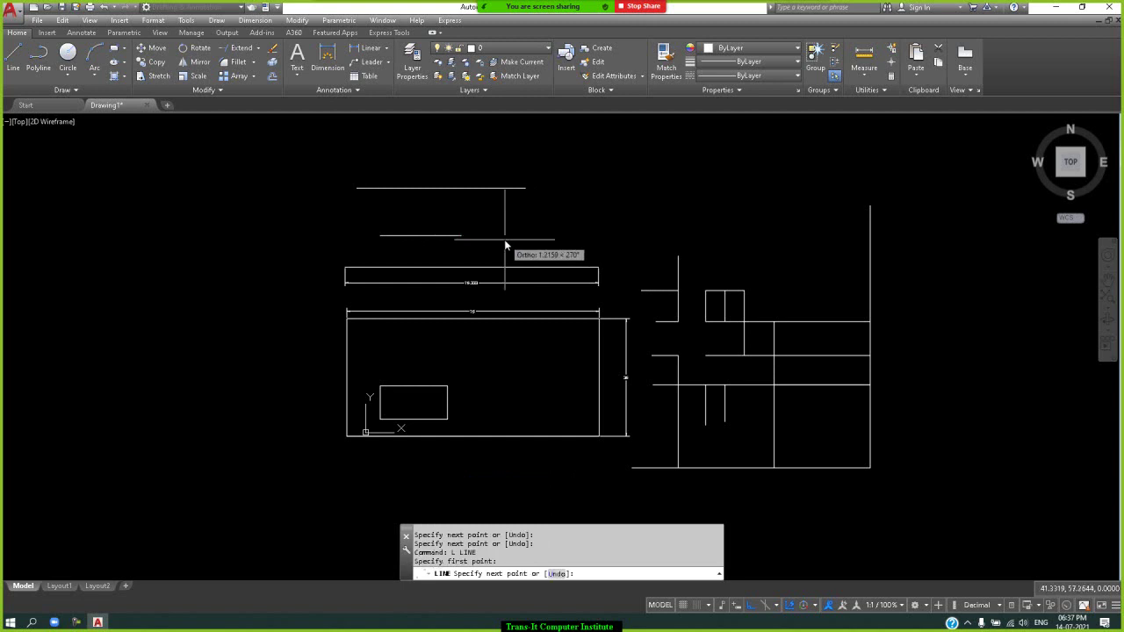
left_click(611, 235)
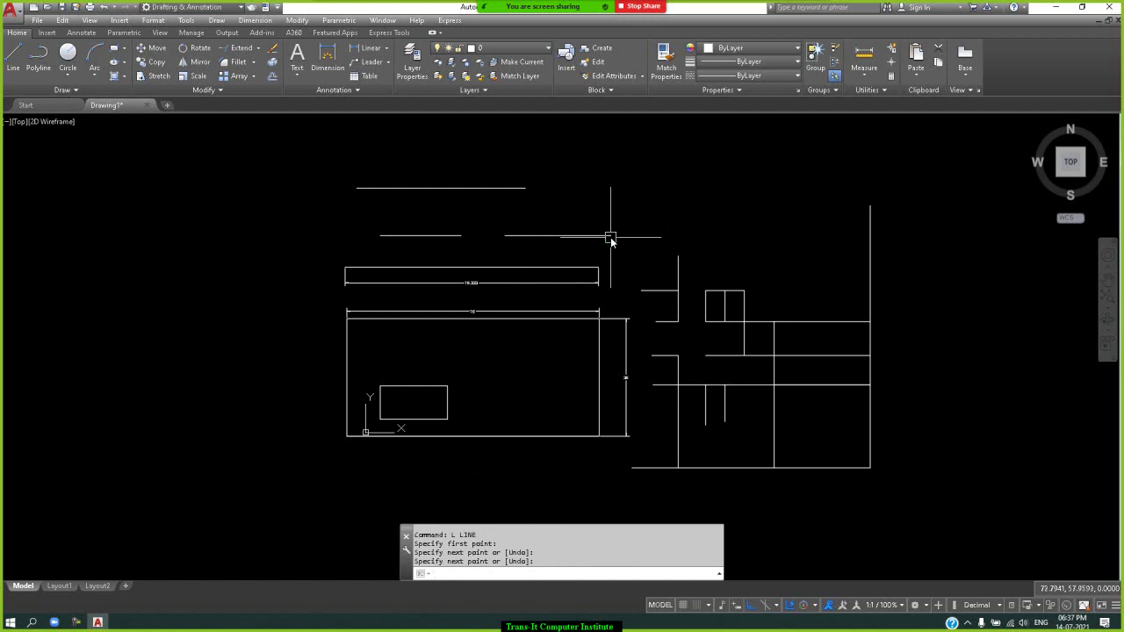
key("Return")
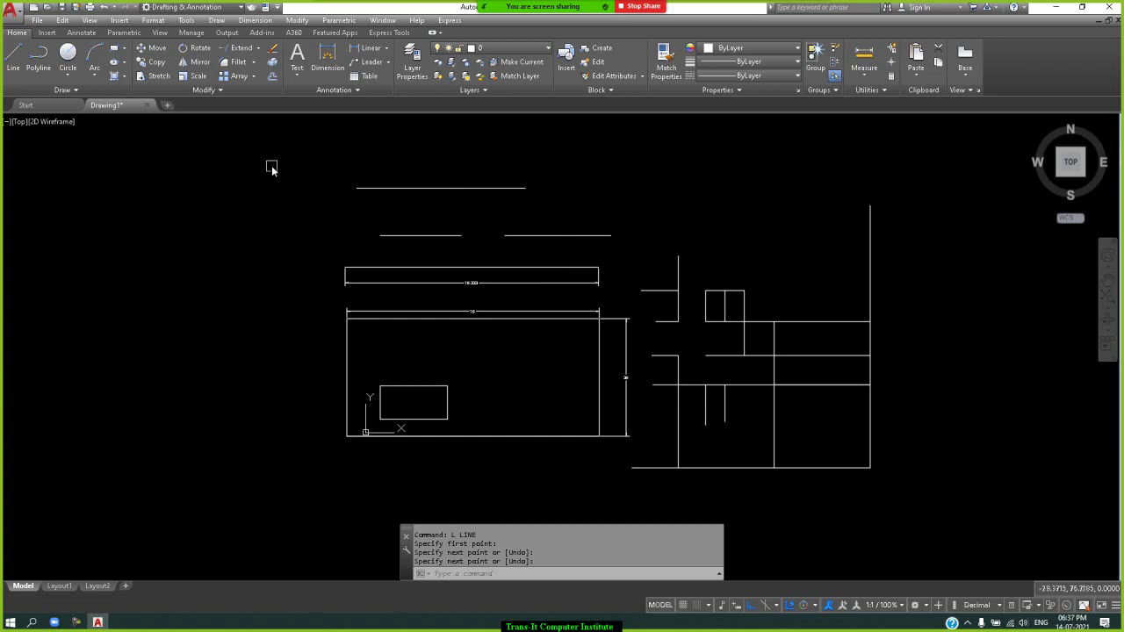
Join the two collinear lines across their gap, selecting both with a crossing lasso.
type("j")
key("Return")
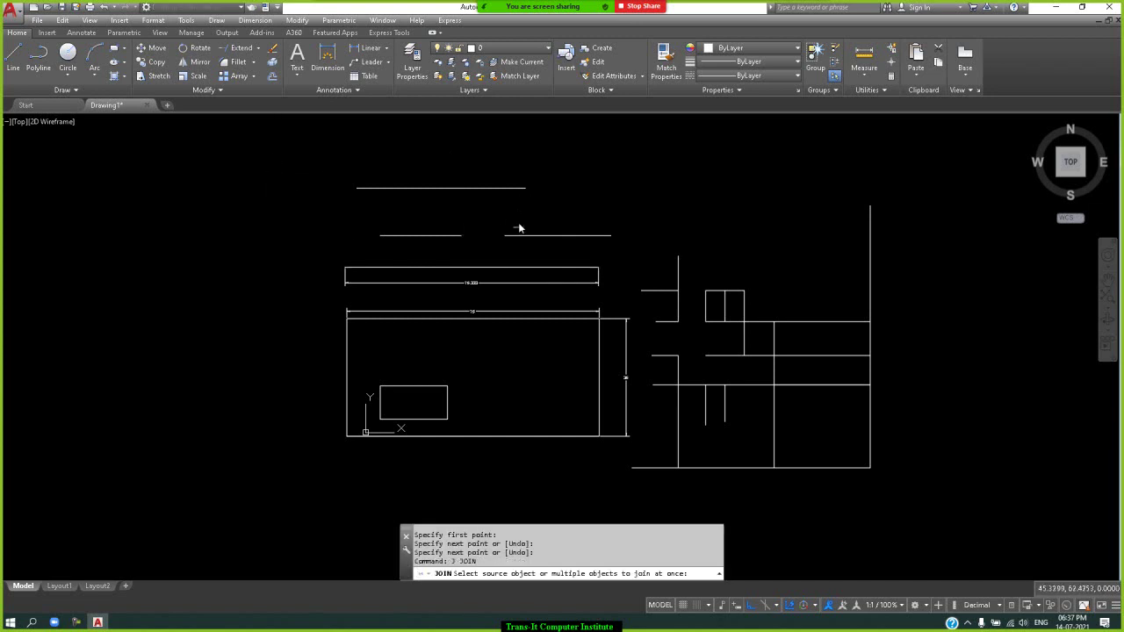
mouse_move(545, 219)
left_mouse_down()
mouse_move(424, 251)
mouse_move(414, 232)
mouse_move(522, 245)
left_mouse_up()
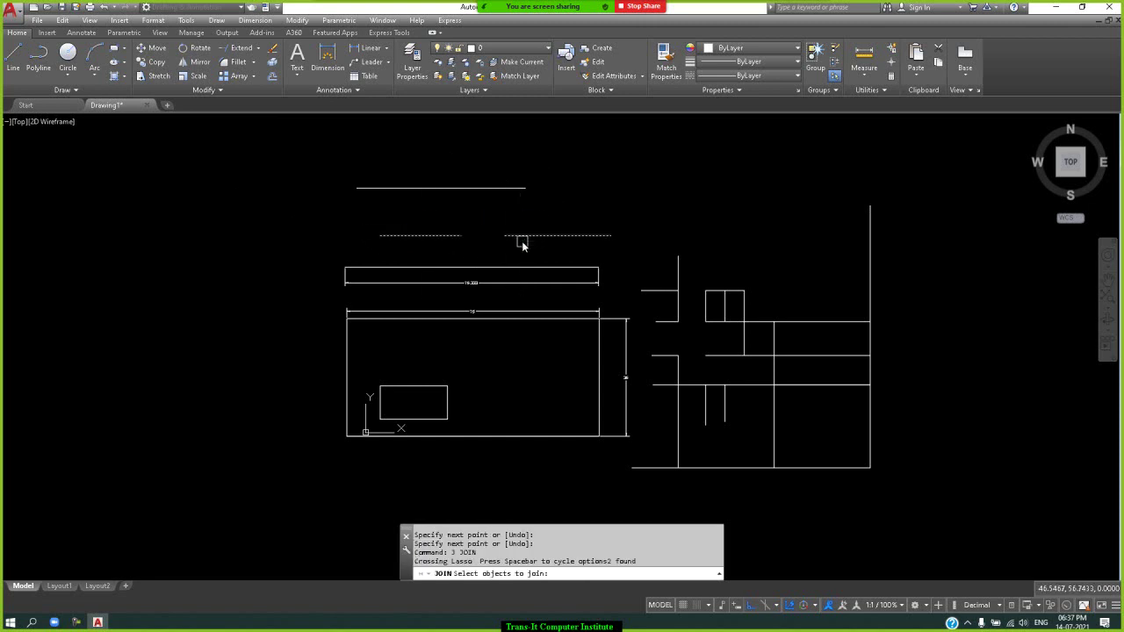
key("Return")
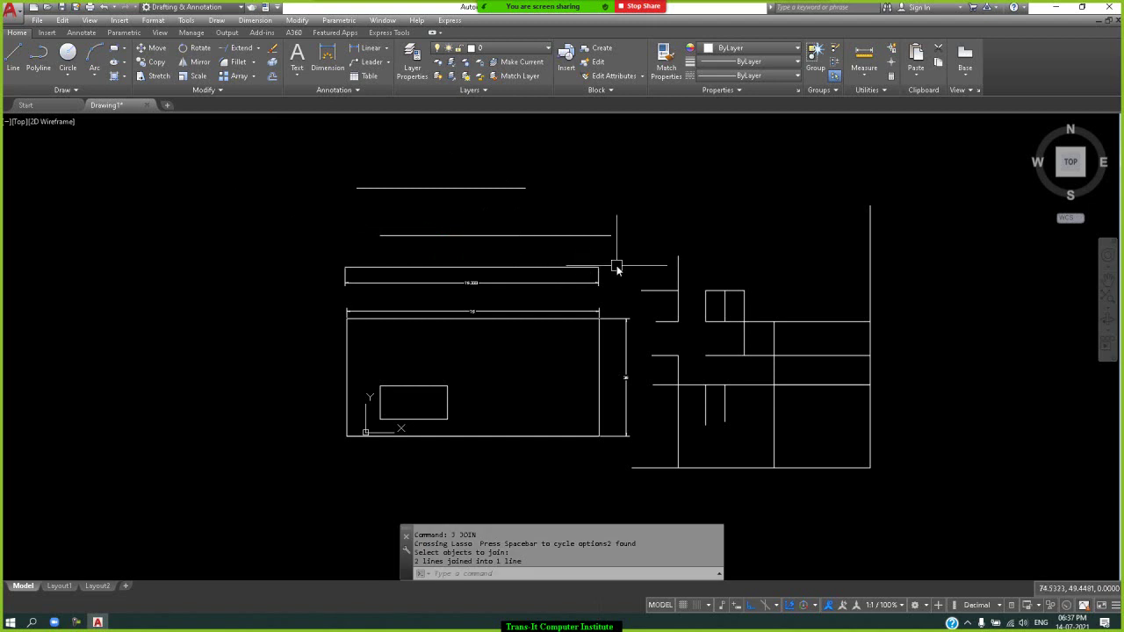
left_click(12, 56)
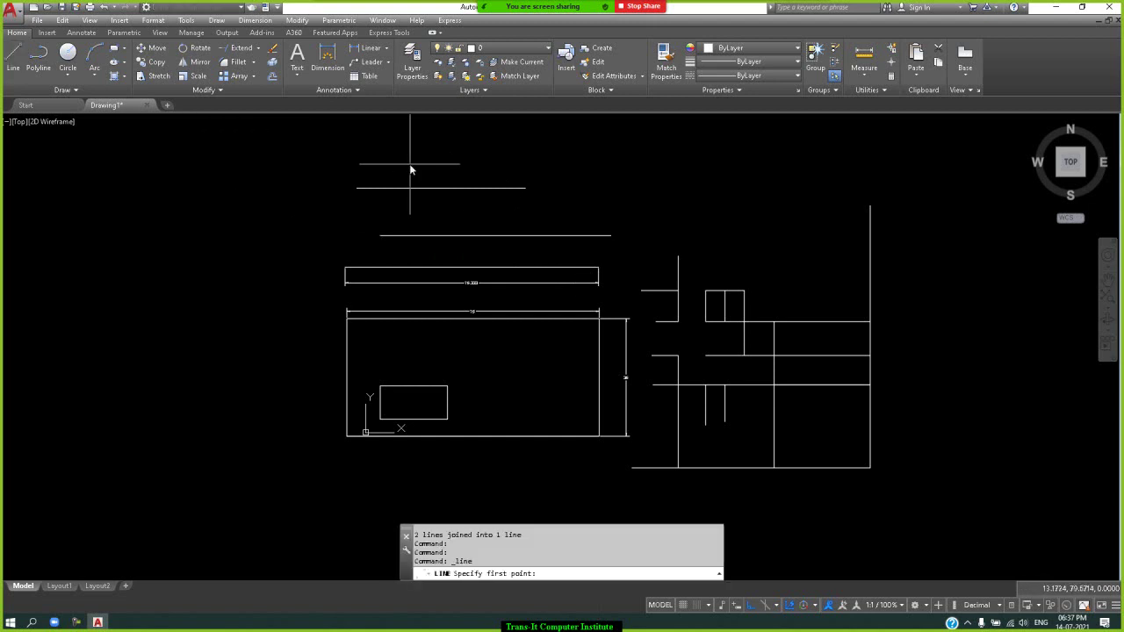
left_click(463, 149)
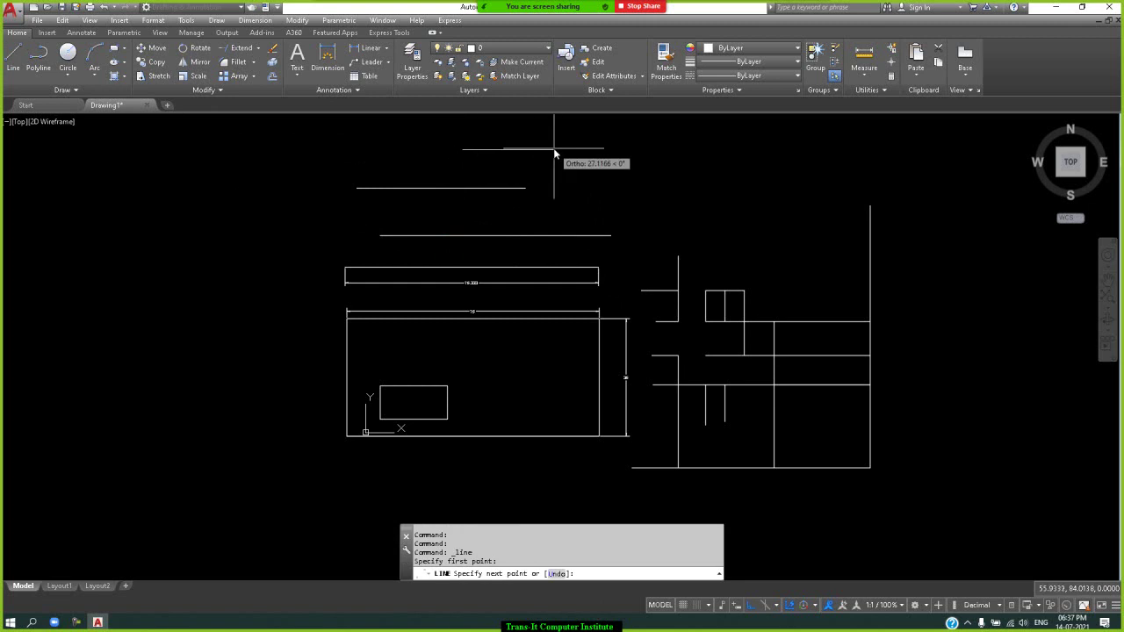
key("Return")
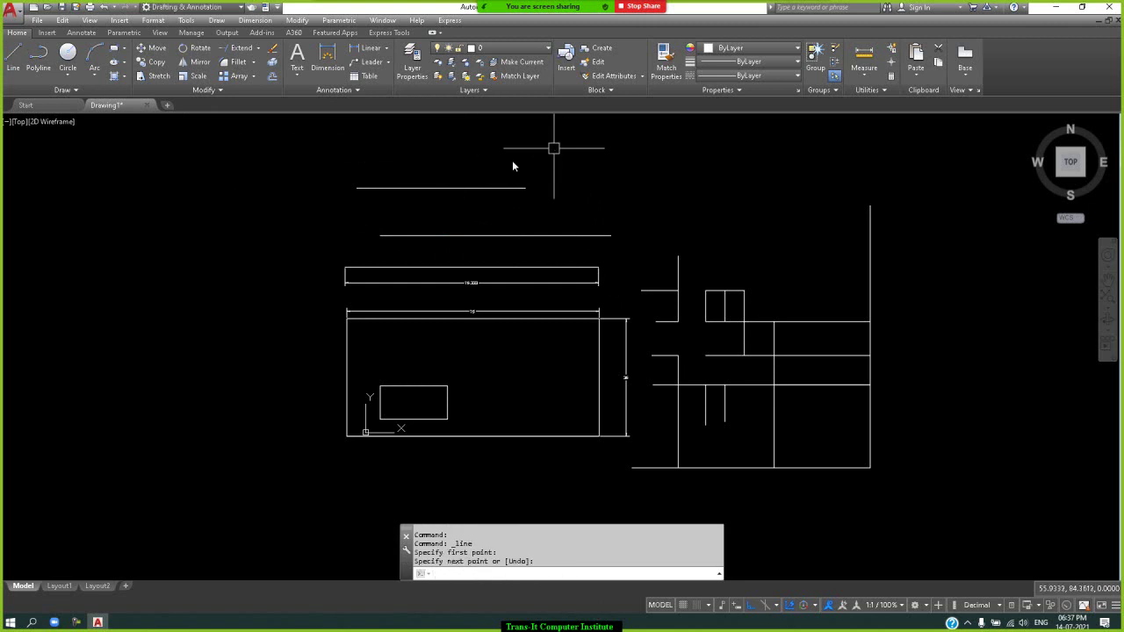
key("Return")
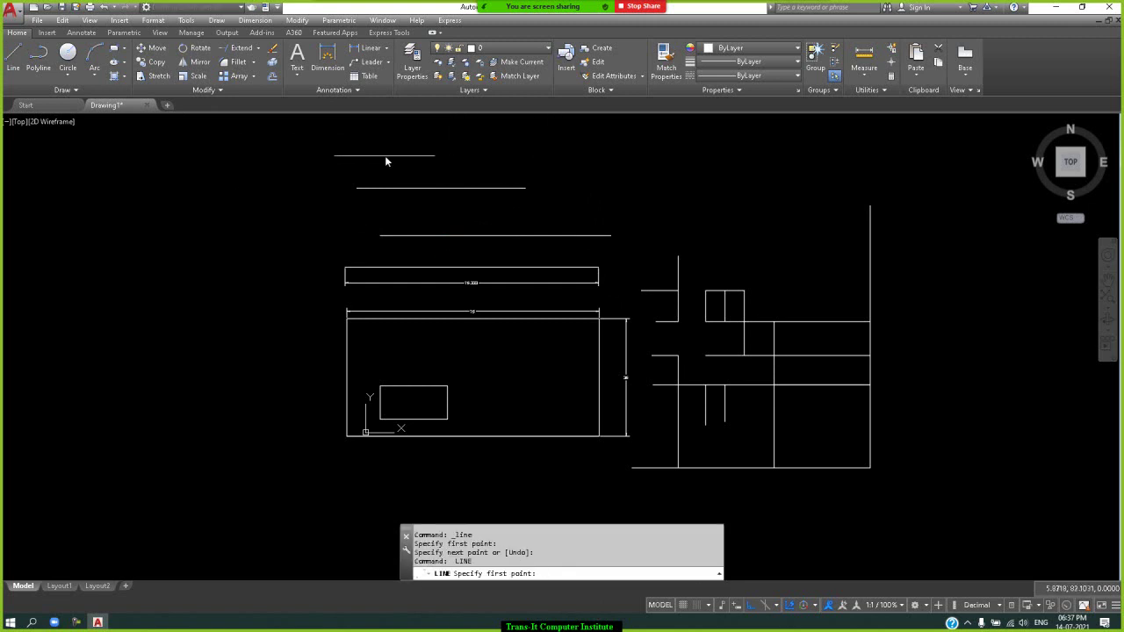
left_click(386, 155)
key("Return")
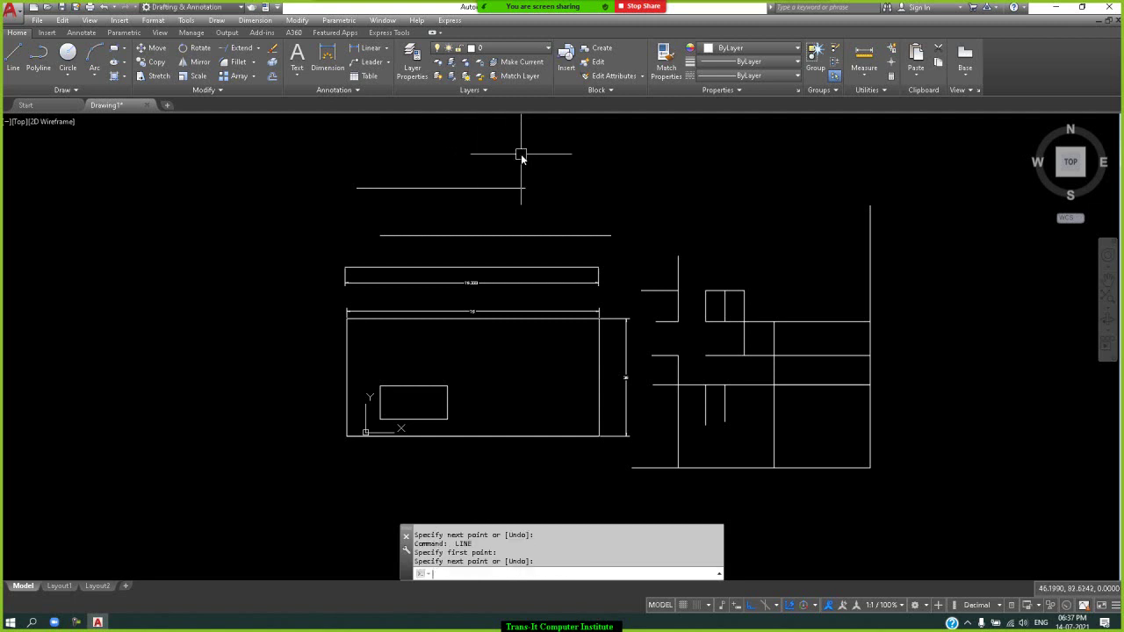
Draw a horizontal line about 44 units long above the joined lines, and a second horizontal line slightly lower to its right.
left_click(12, 58)
left_click(424, 149)
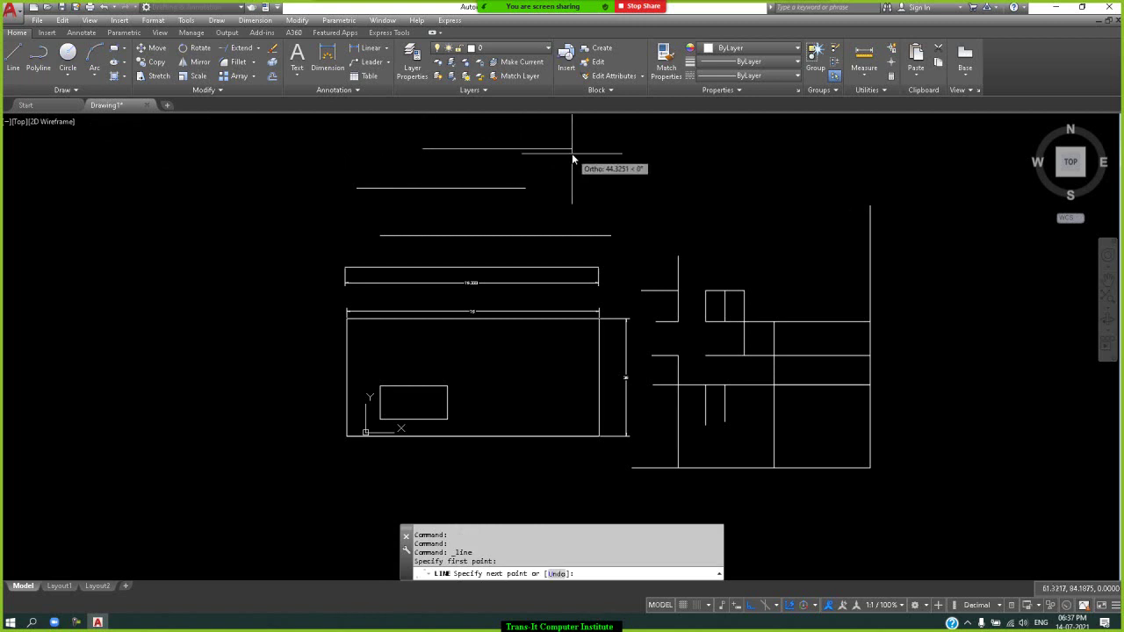
left_click(572, 156)
key("Return")
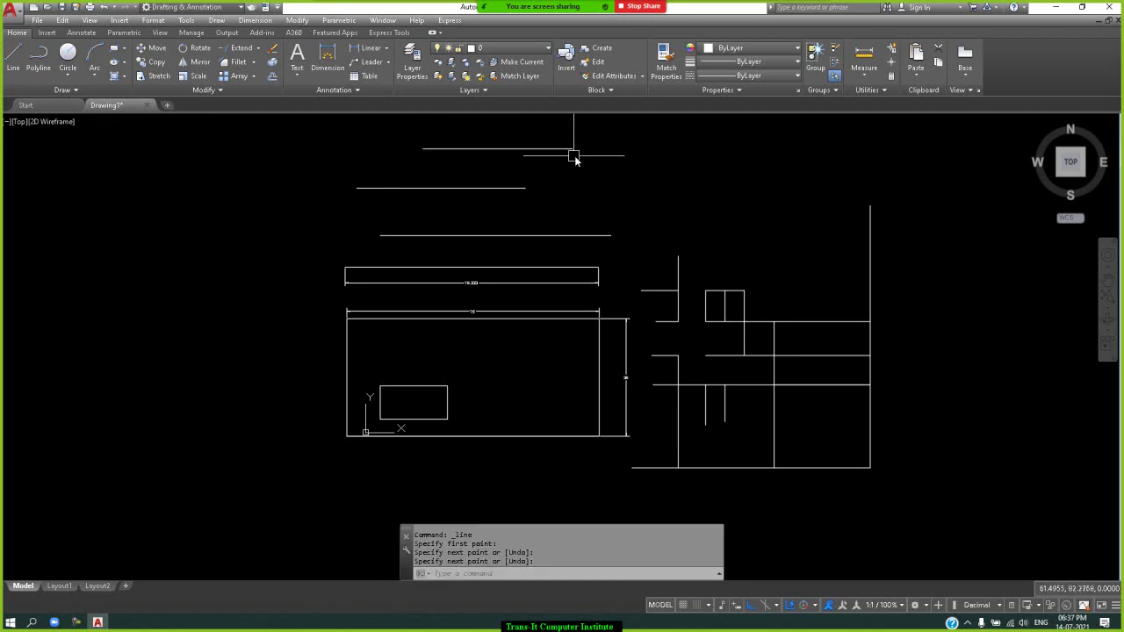
key("Return")
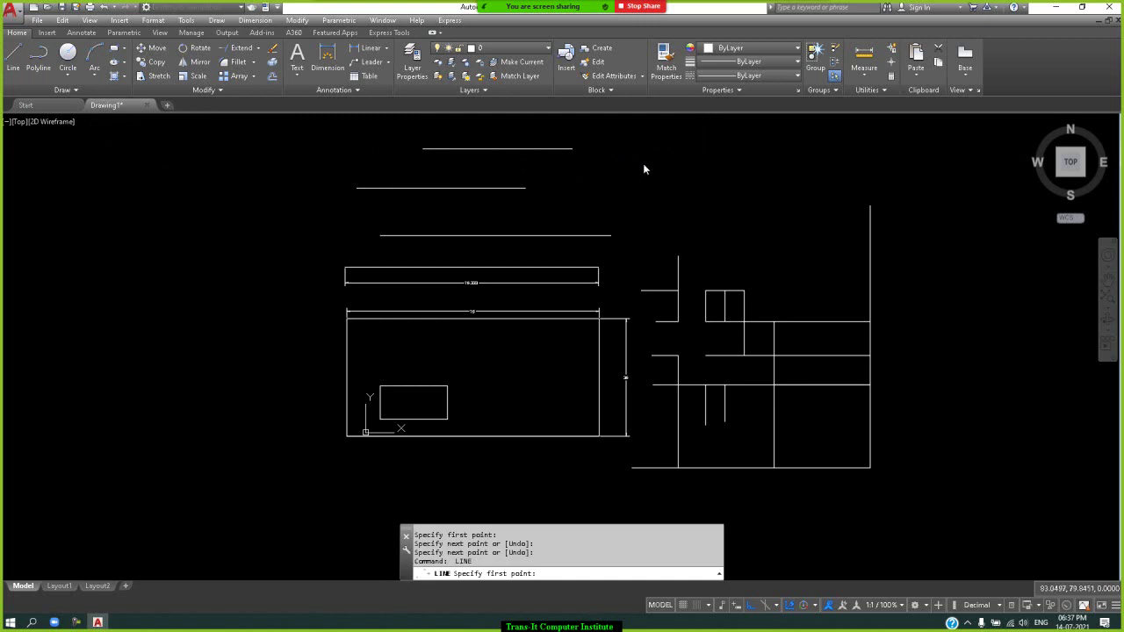
left_click(587, 158)
left_click(712, 159)
key("Return")
Start joining the two vertically offset lines at the top, using a crossing window selection.
type("j")
key("Return")
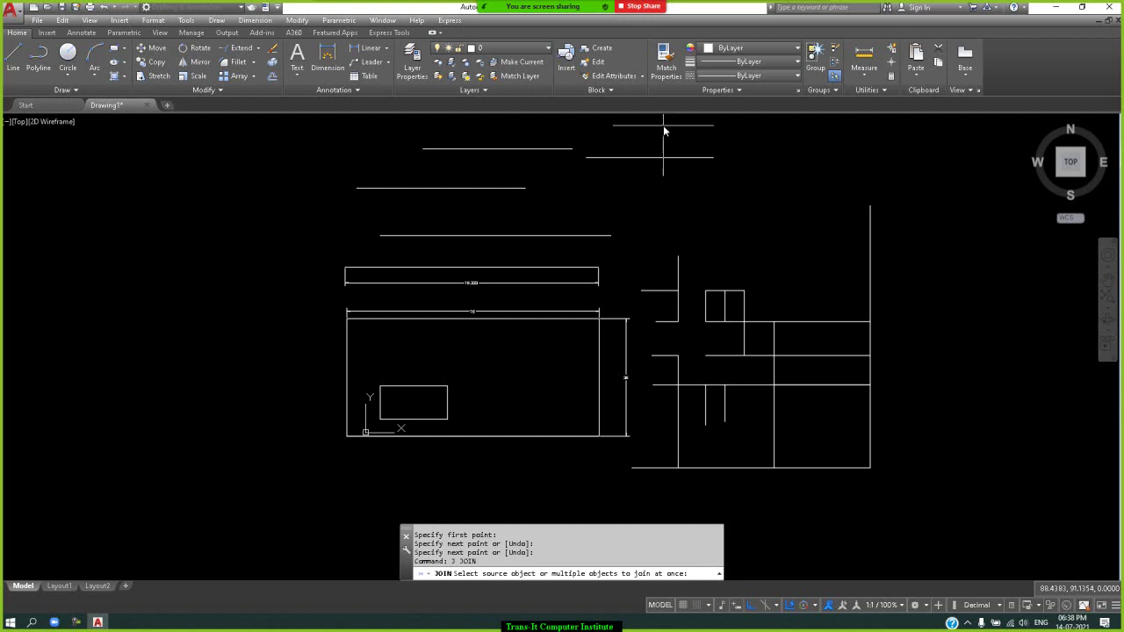
left_click(662, 126)
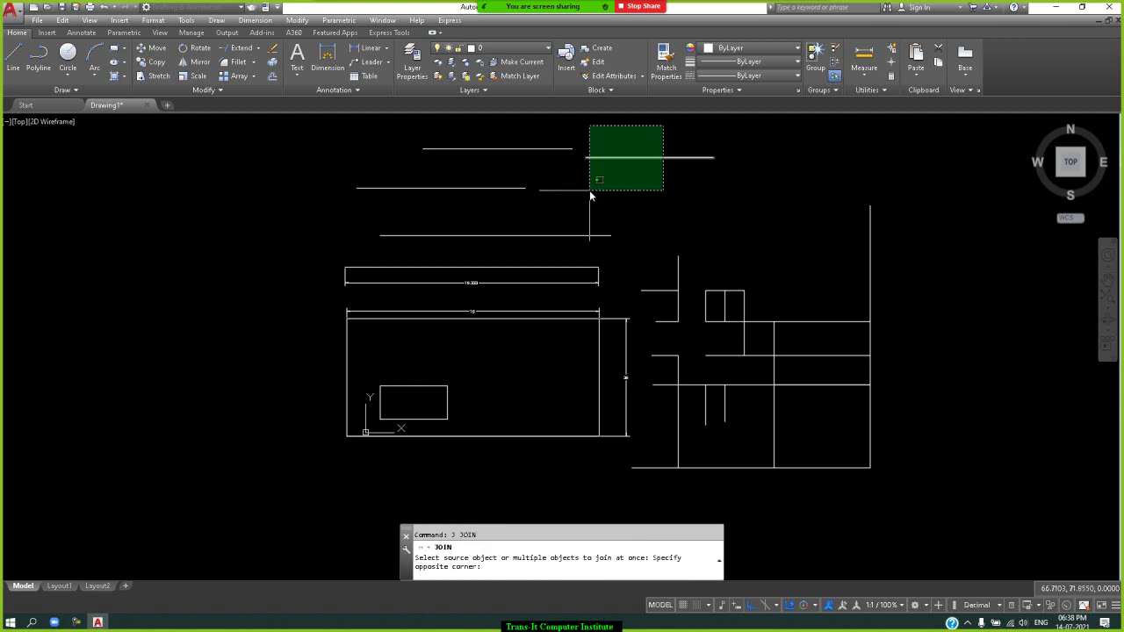
Try to join the two uppermost horizontal lines, which lie at different heights.
left_click(536, 178)
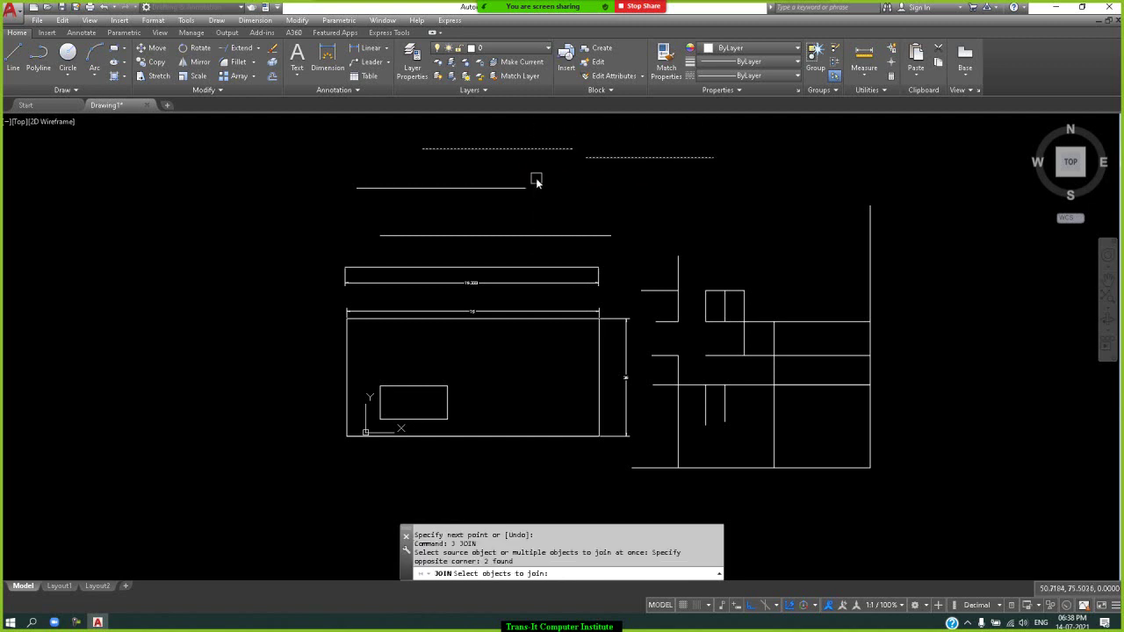
key("Return")
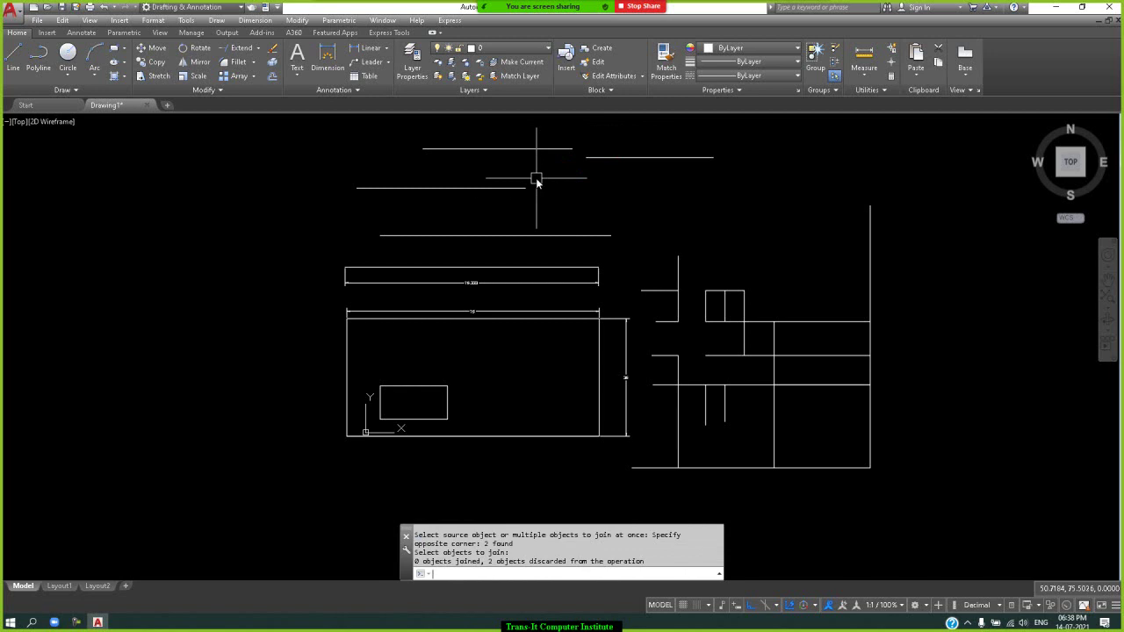
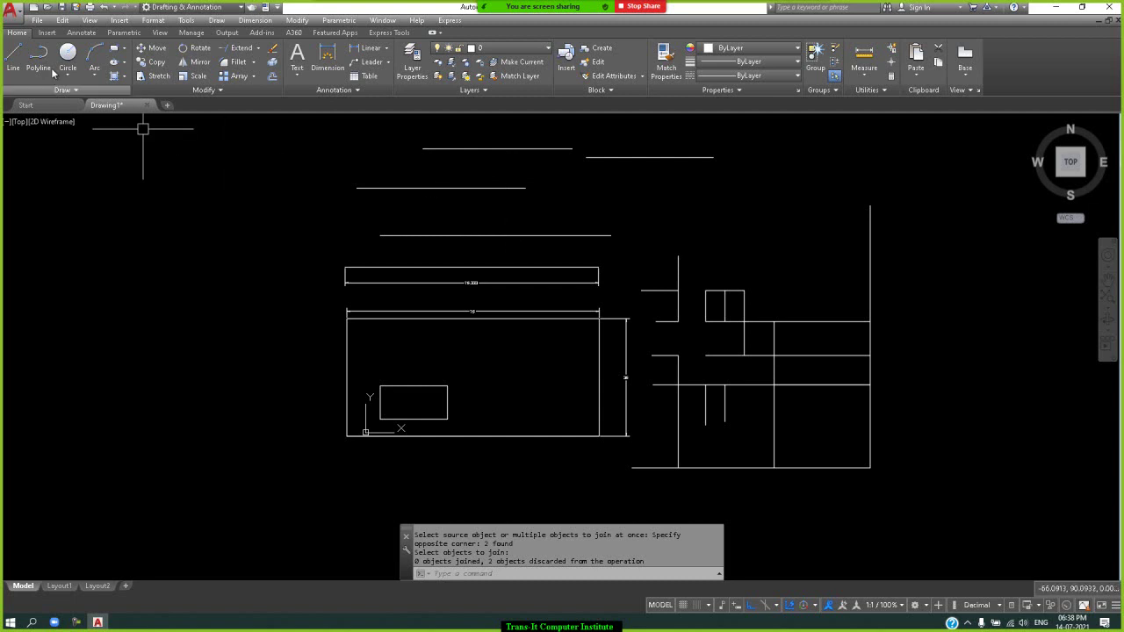
Draw a descending stair shape of six connected horizontal and vertical line segments in the empty area beside the rectangles.
left_click(17, 55)
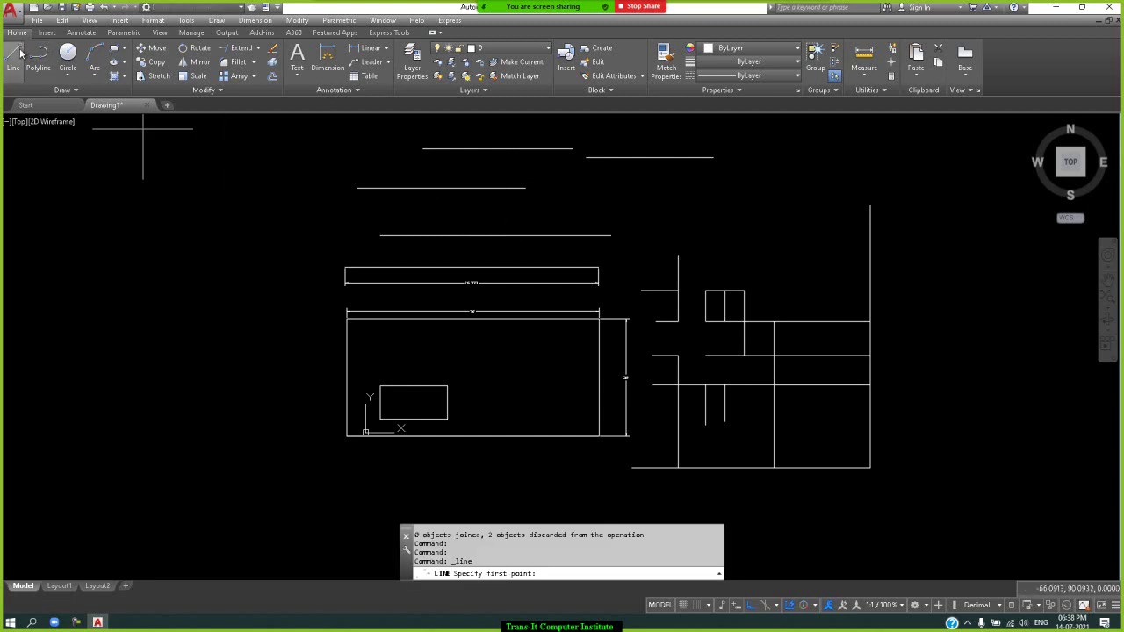
left_click(49, 192)
left_click(102, 193)
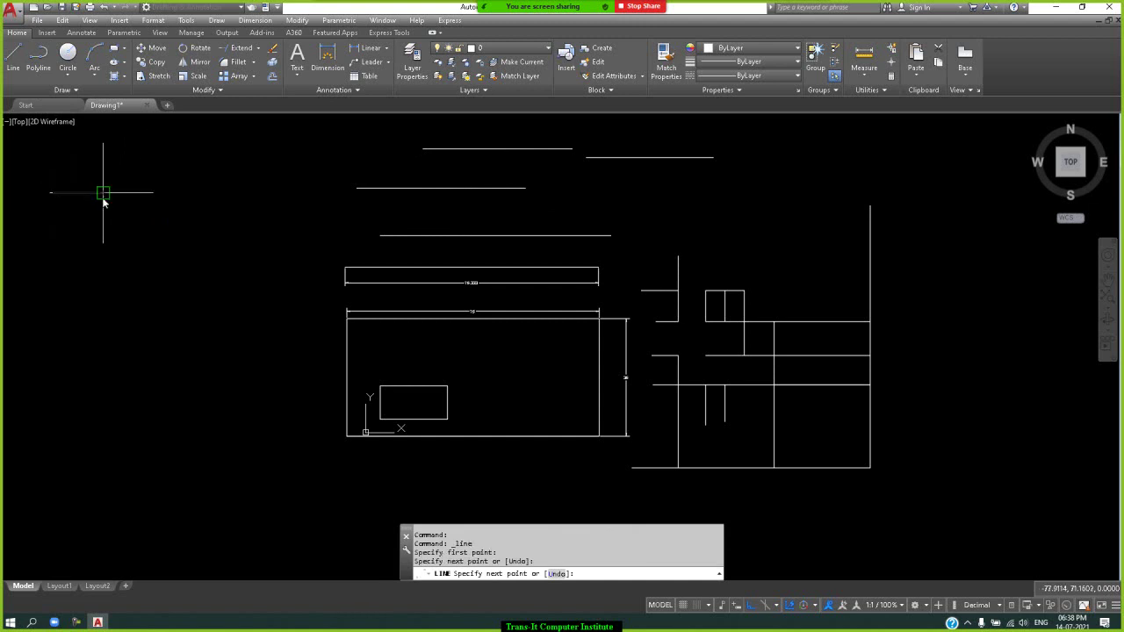
left_click(103, 248)
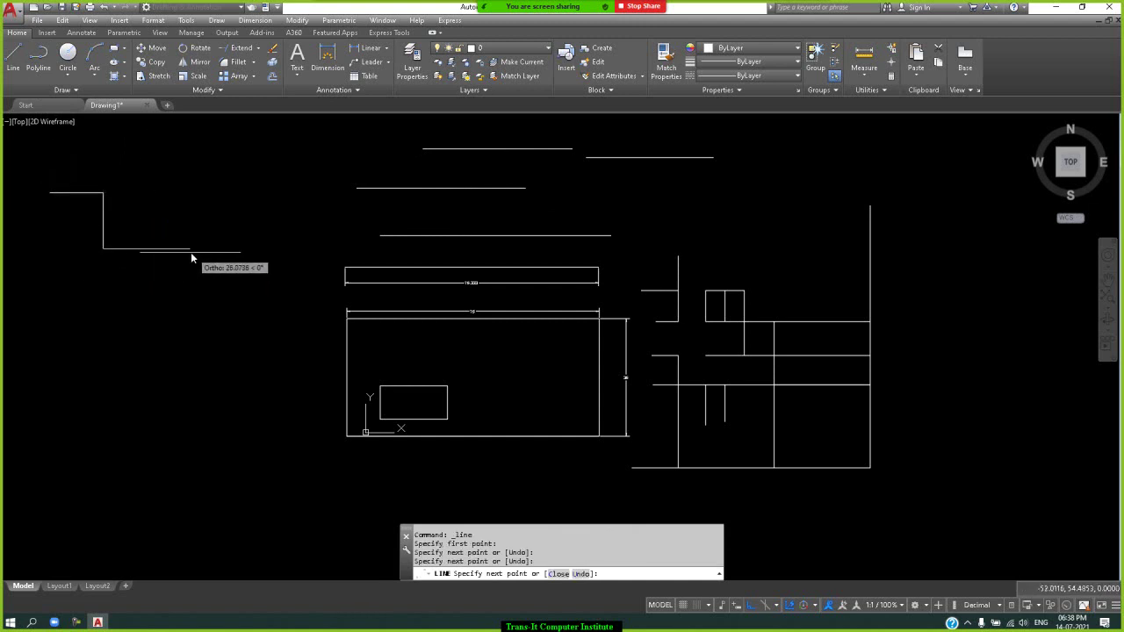
left_click(180, 252)
left_click(181, 321)
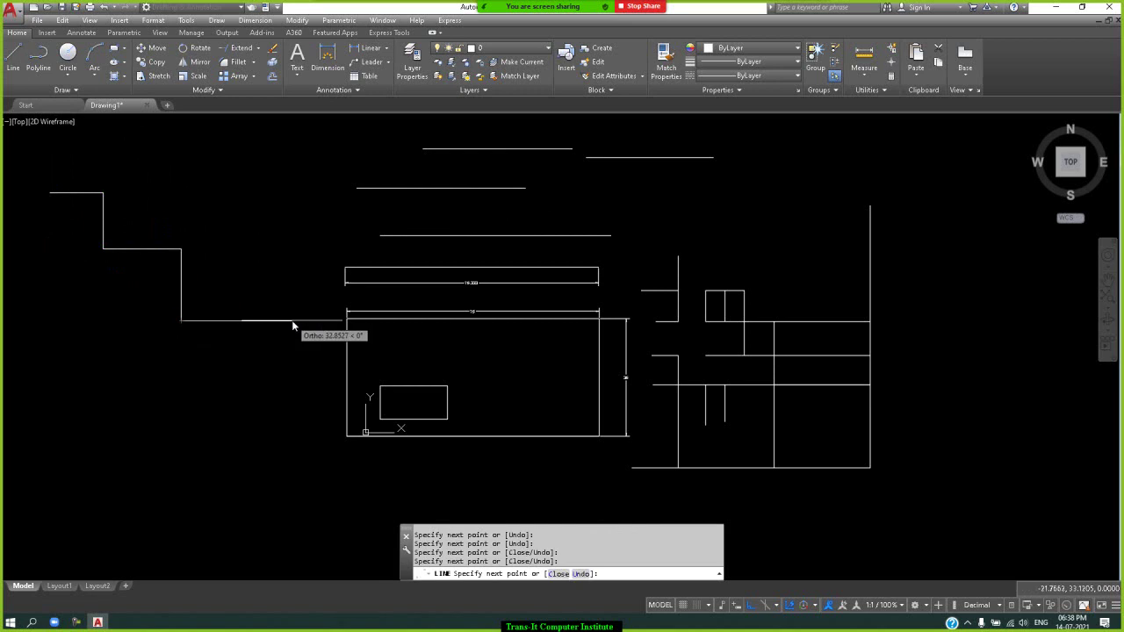
left_click(270, 322)
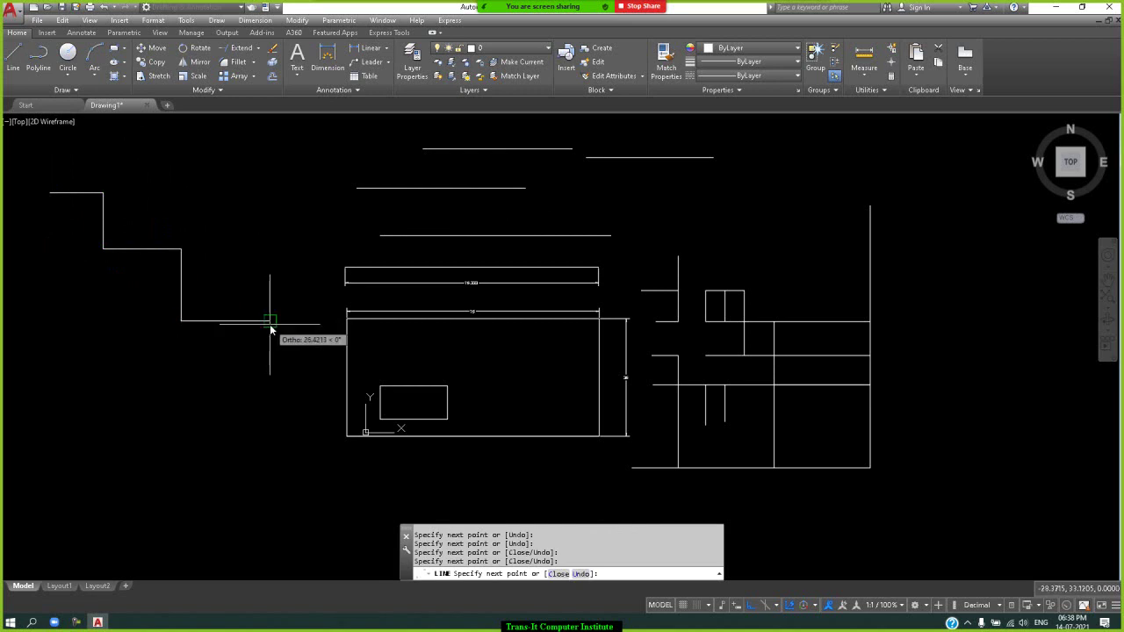
left_click(270, 394)
key("Return")
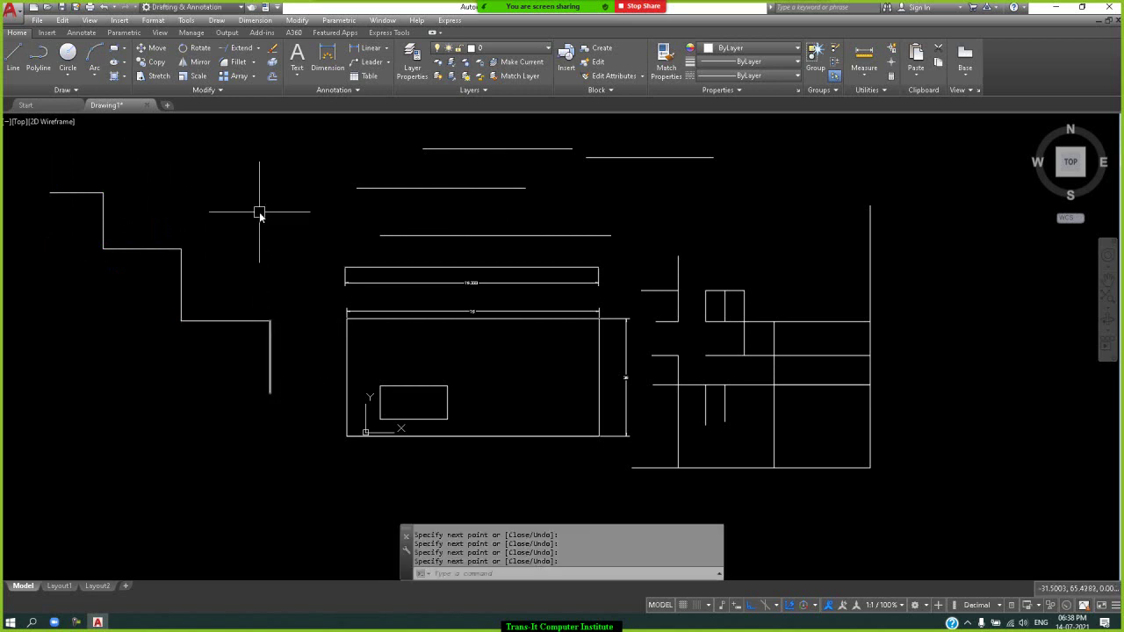
type("j")
key("Return")
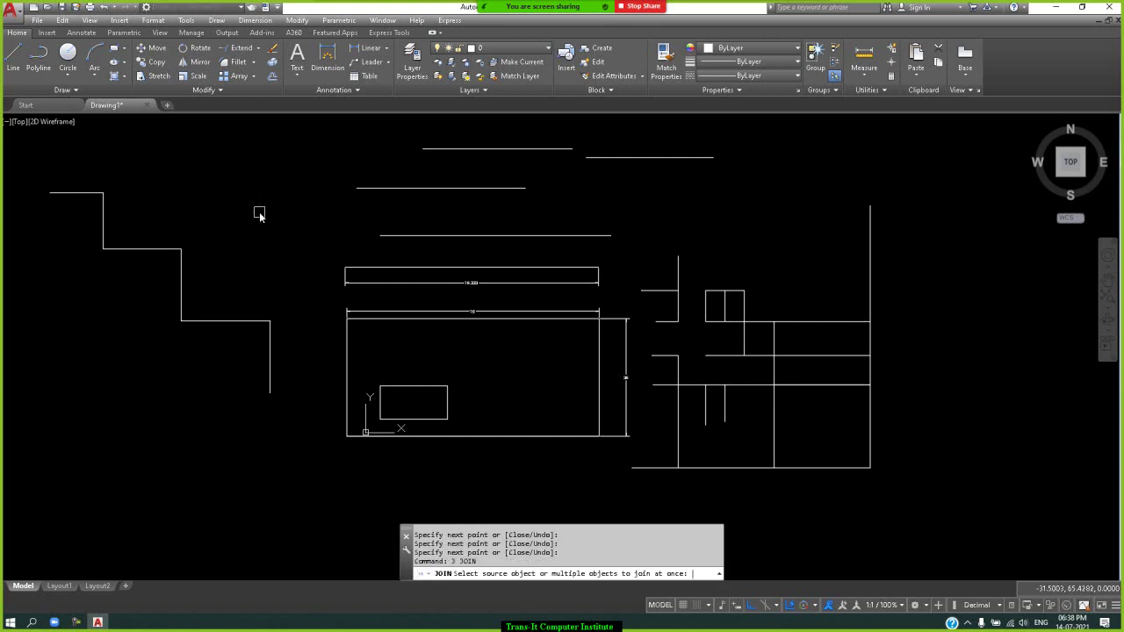
key("Escape")
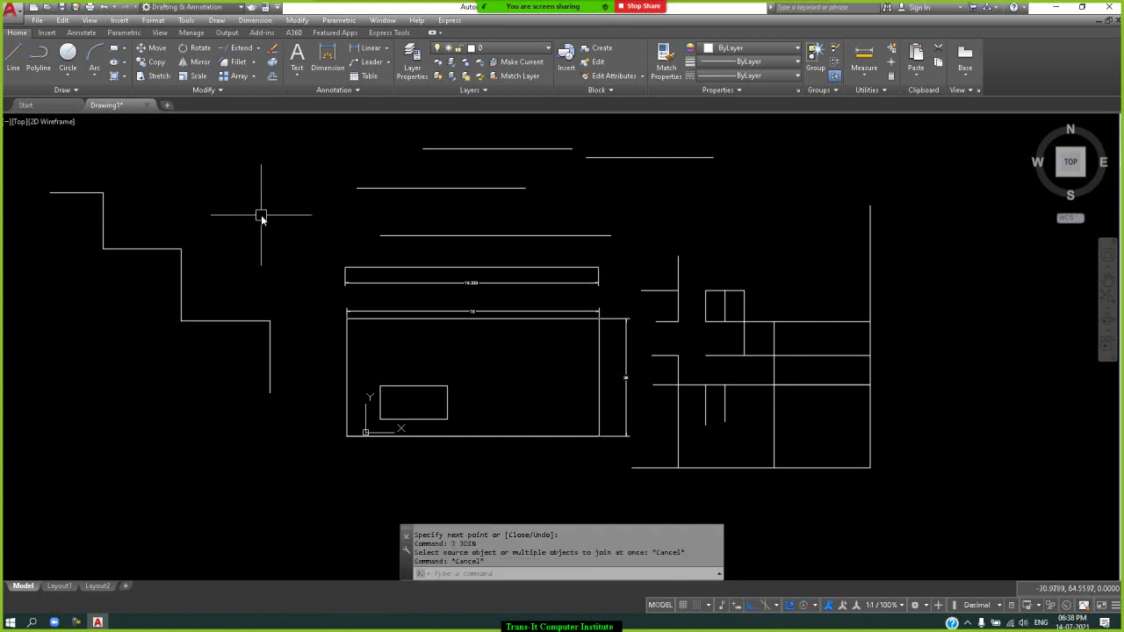
Select individual vertical segments of the stair shape to check that they are separate objects, and clear the selection.
left_click(181, 296)
left_click(100, 220)
key("Escape")
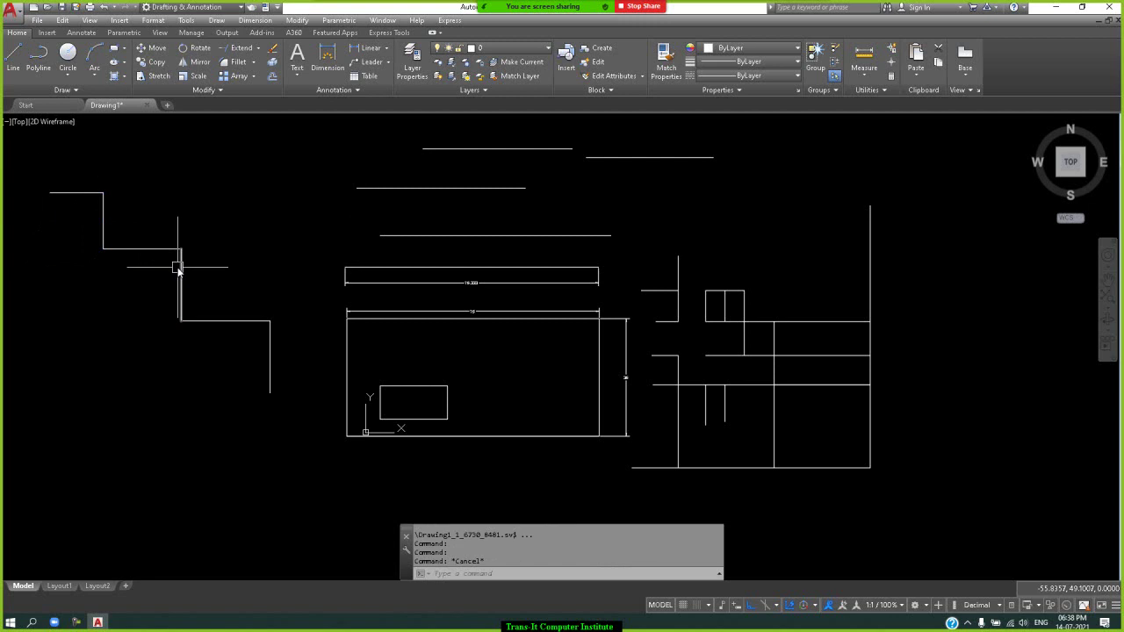
Join all six segments of the stair shape into one polyline and check it by selecting it.
type("j")
key("Return")
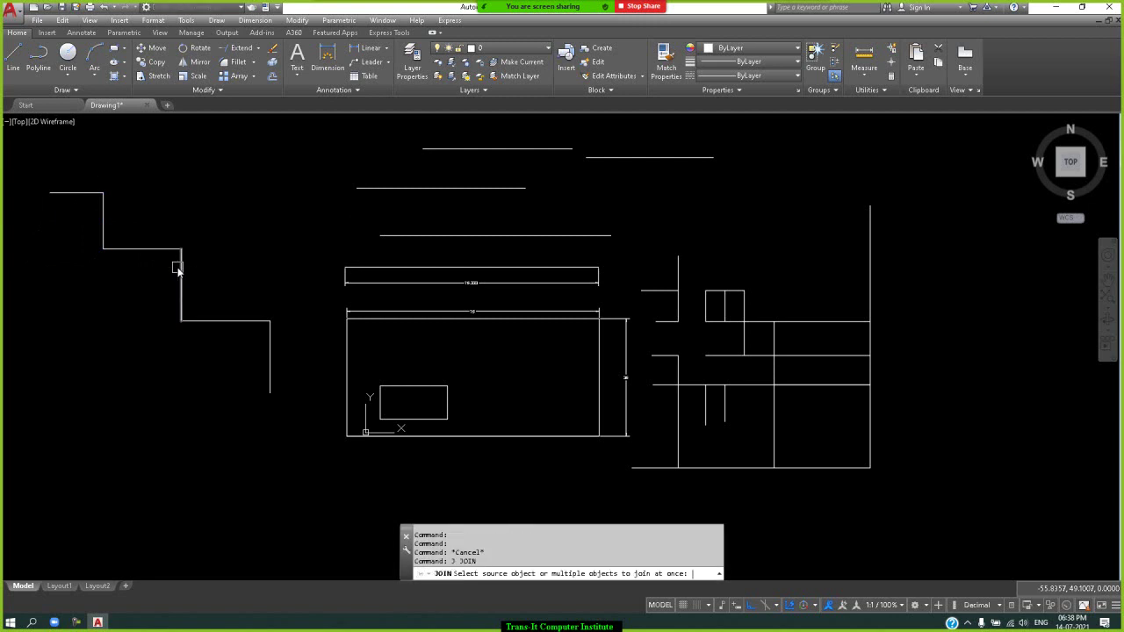
left_click(289, 138)
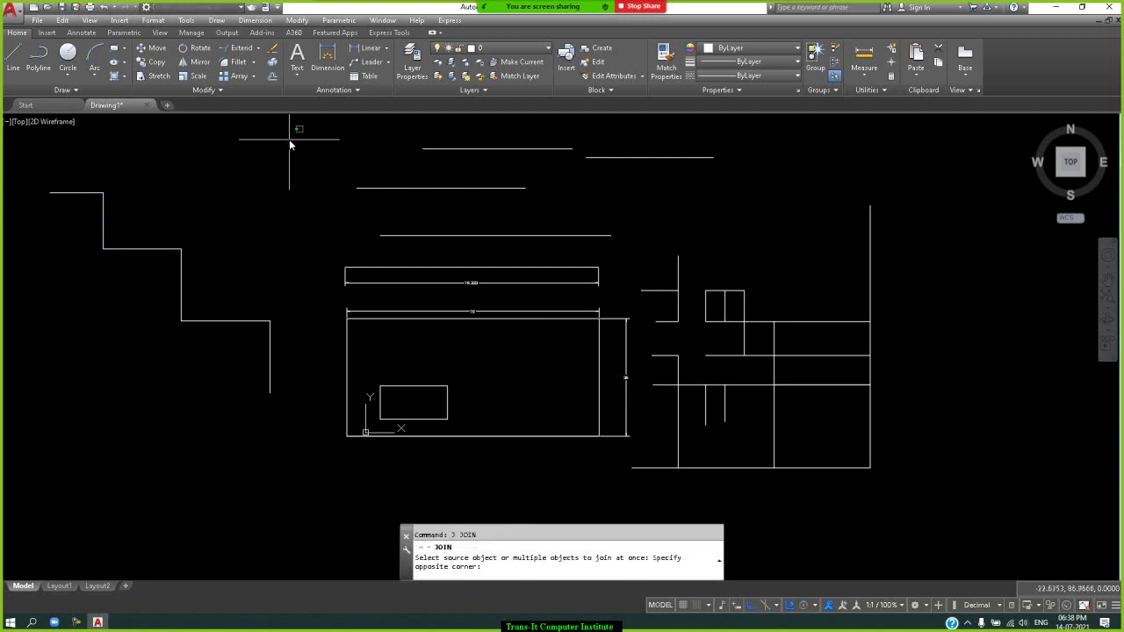
left_click(28, 414)
key("Return")
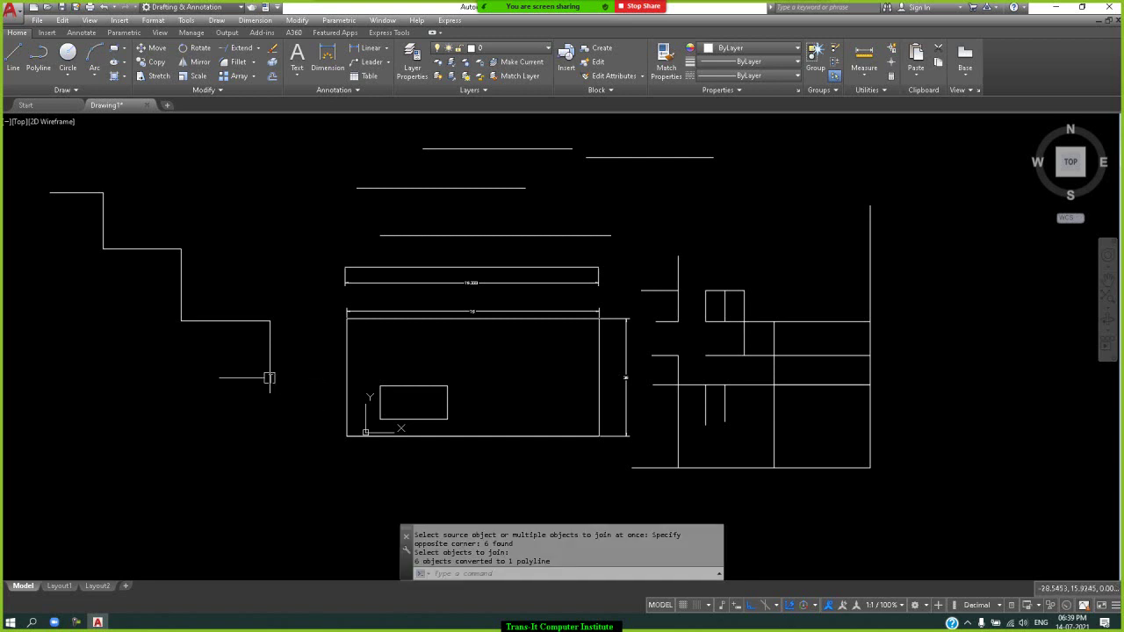
left_click(269, 369)
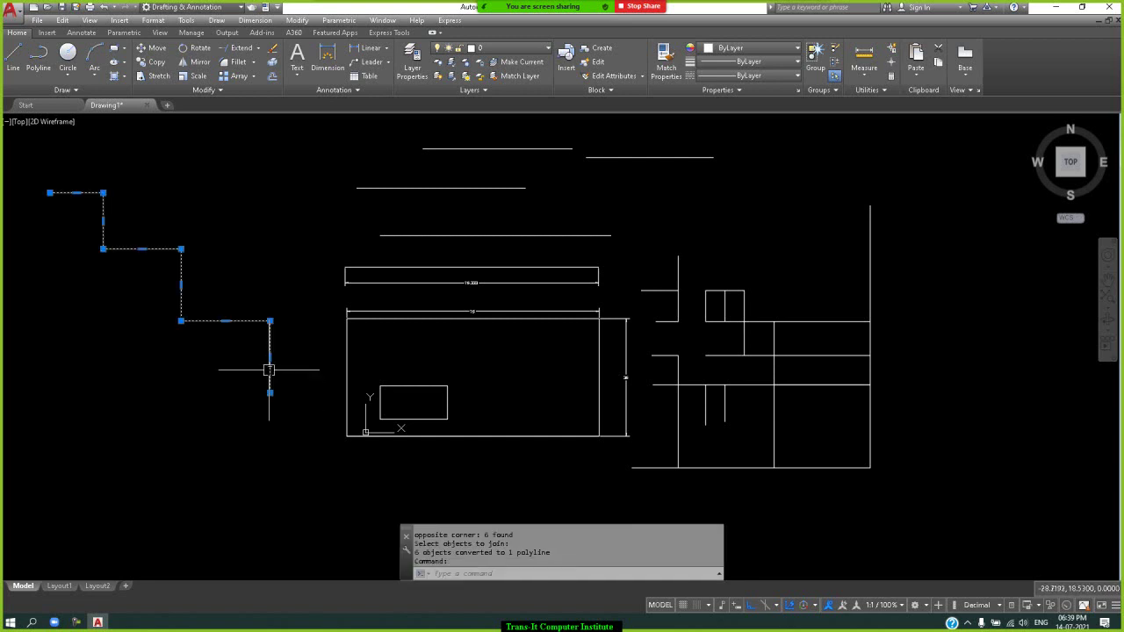
key("Escape")
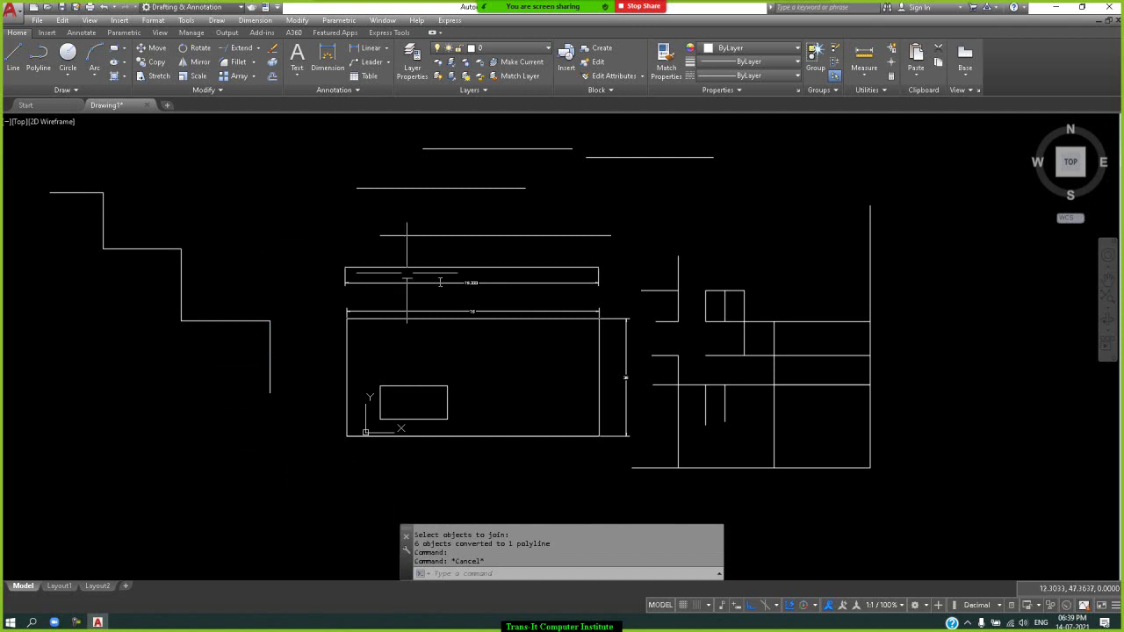
Break the horizontal line just above the narrow dimensioned rectangle, removing a 10-unit gap from a point past its middle.
left_click(473, 237)
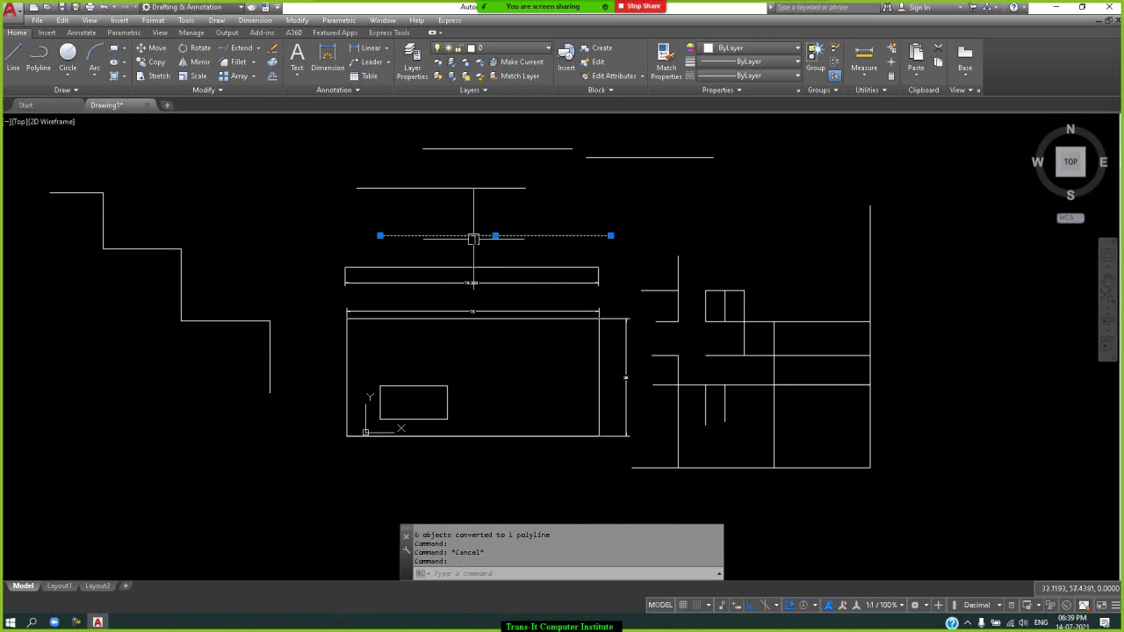
key("Escape")
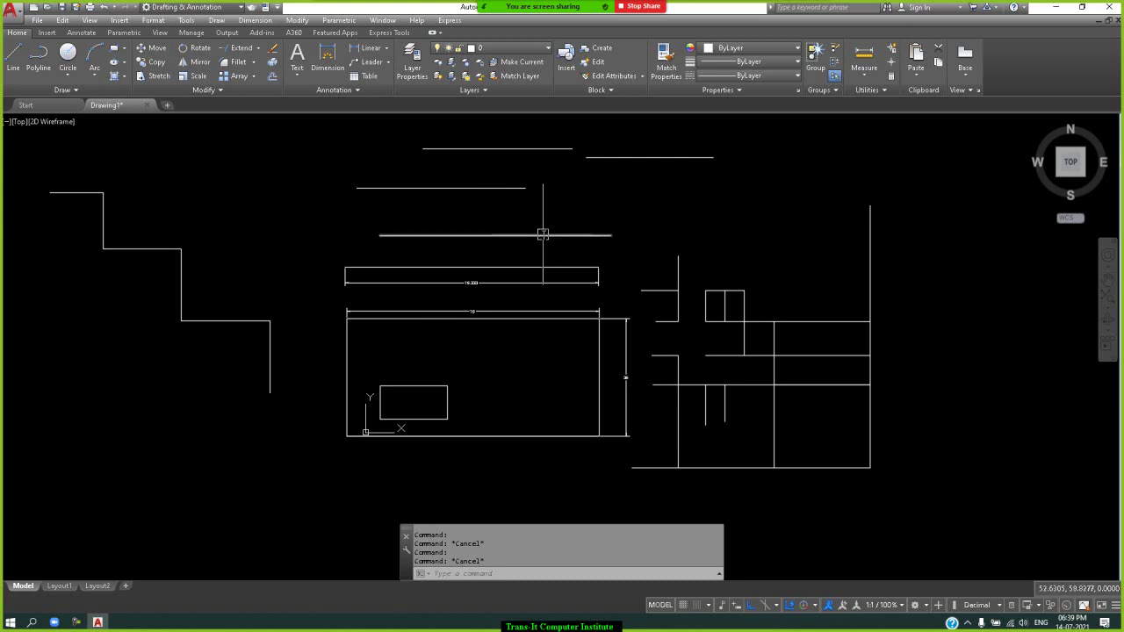
mouse_move(542, 234)
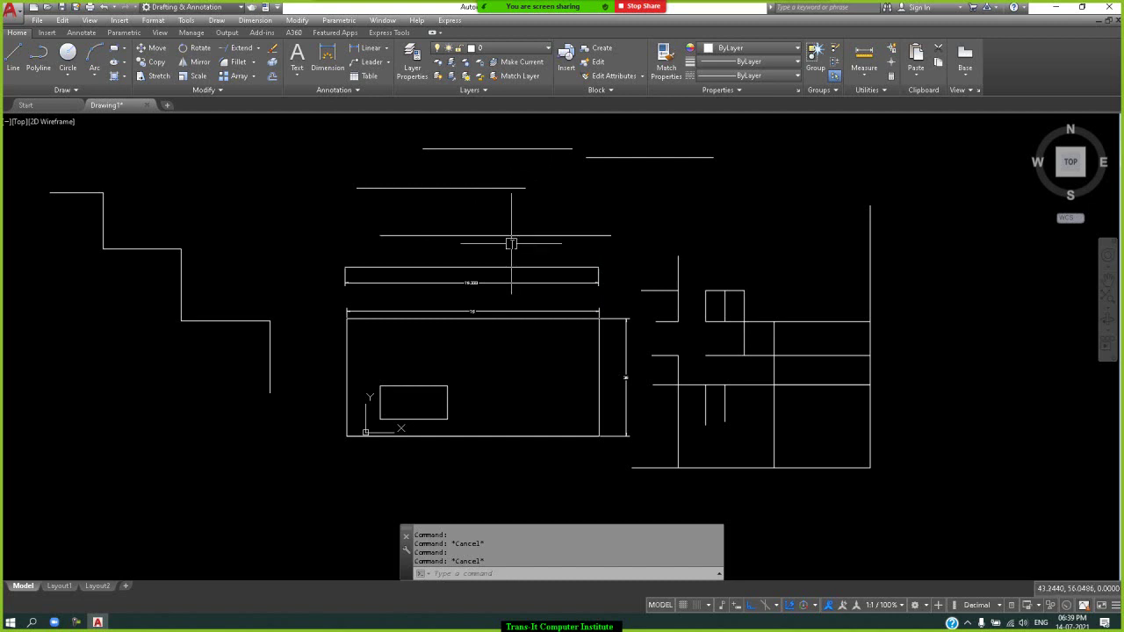
mouse_move(499, 235)
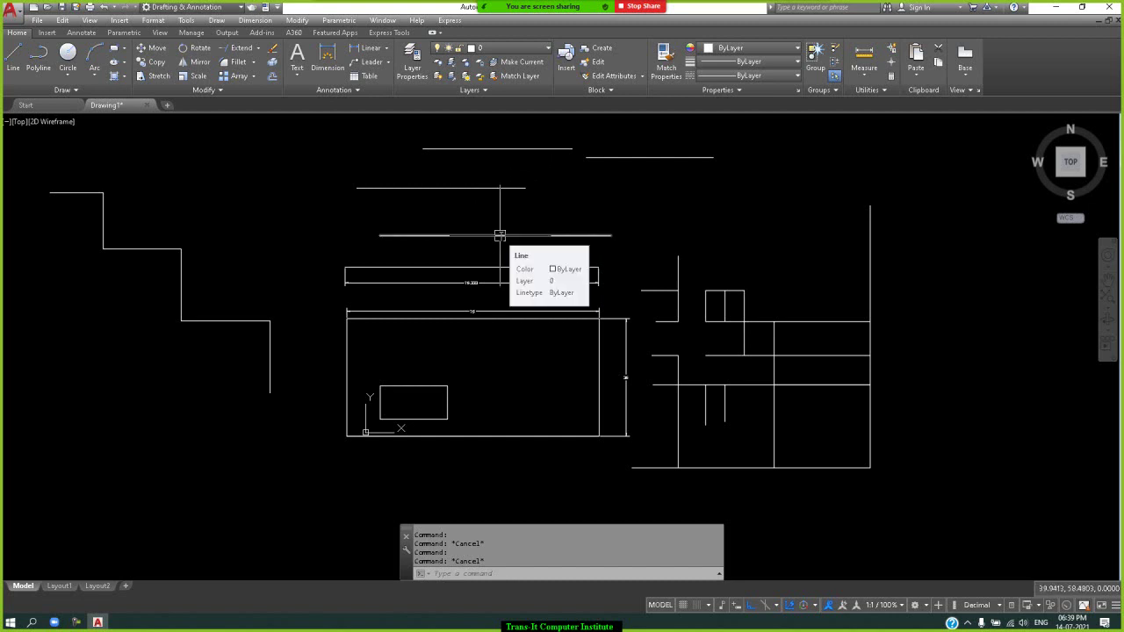
left_click(213, 93)
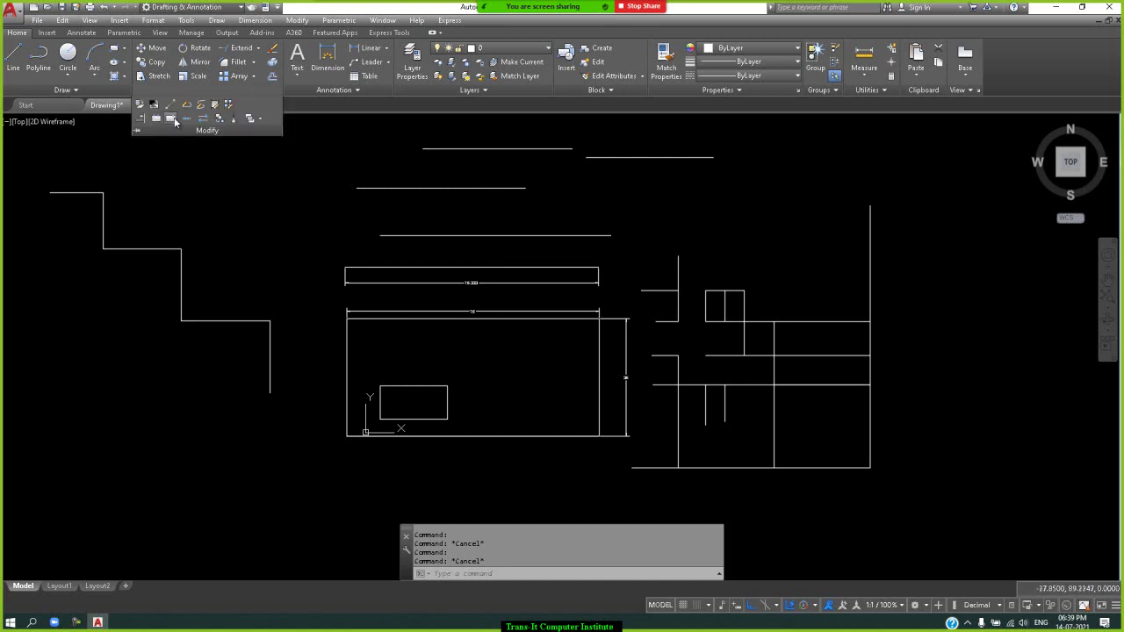
left_click(158, 123)
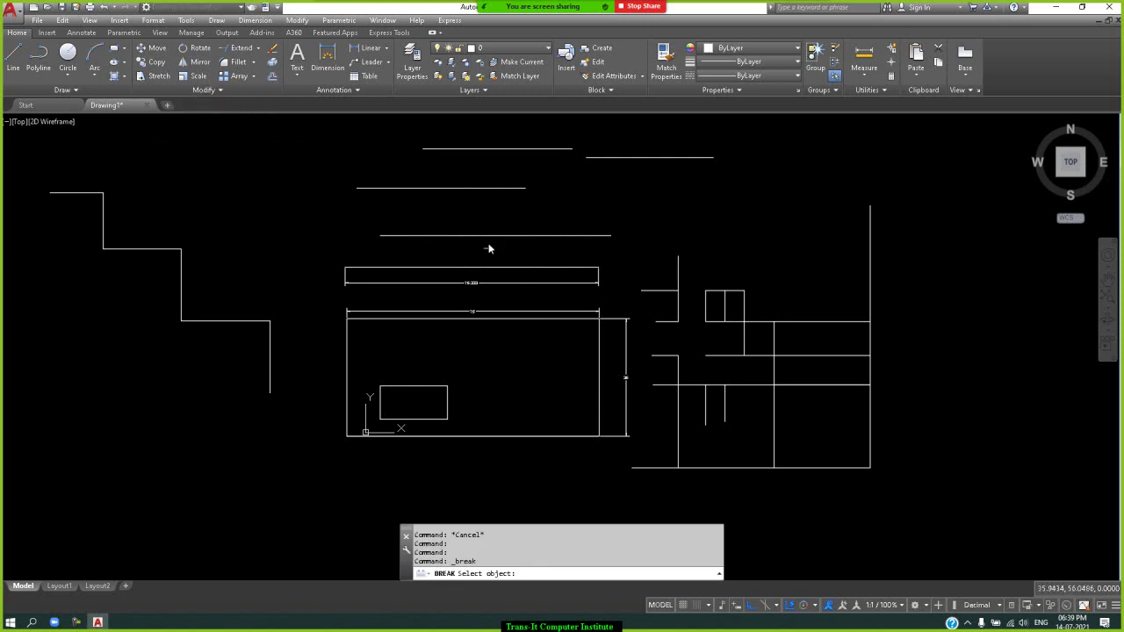
left_click(530, 235)
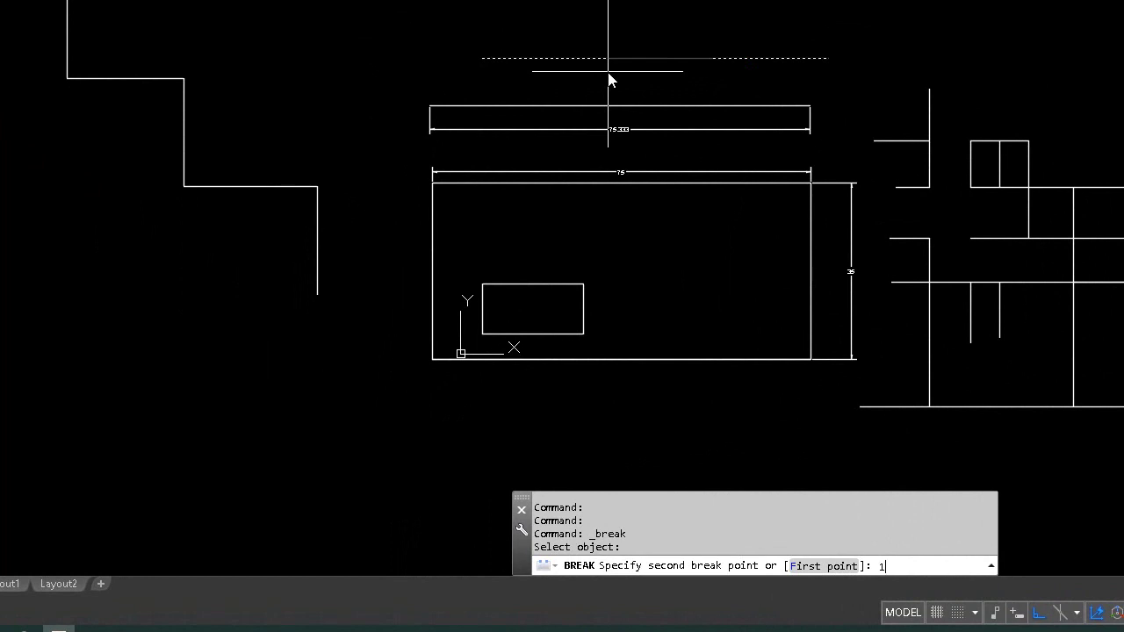
type("10")
key("Return")
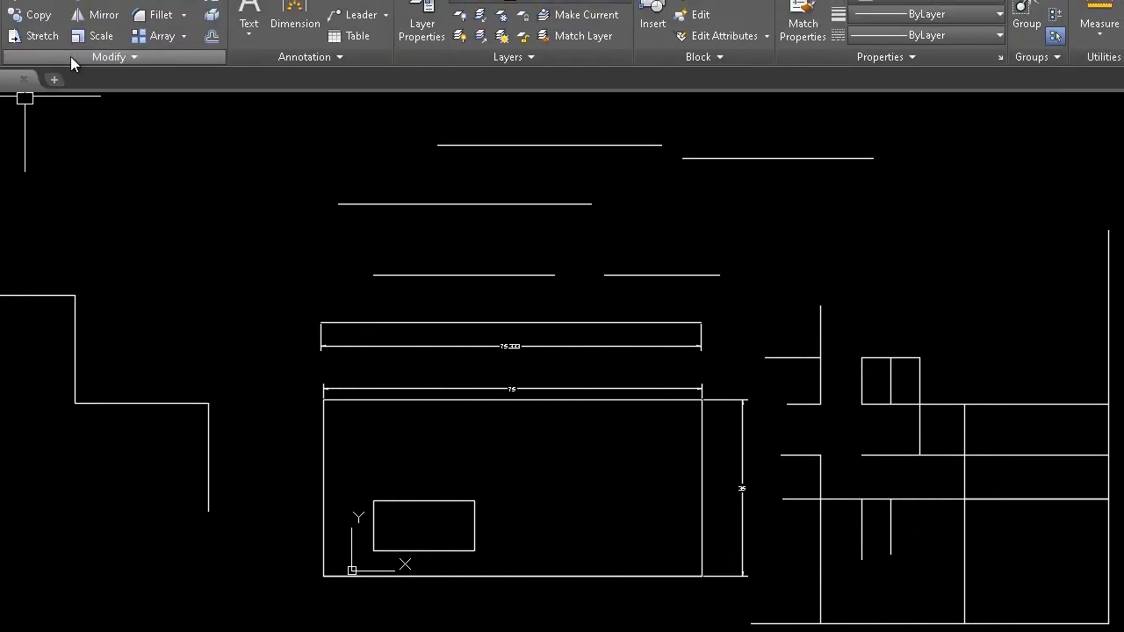
Break the inner vertical line of the floor plan with the First point option, removing 10 units downward from its lowest inner crossing.
left_click(71, 56)
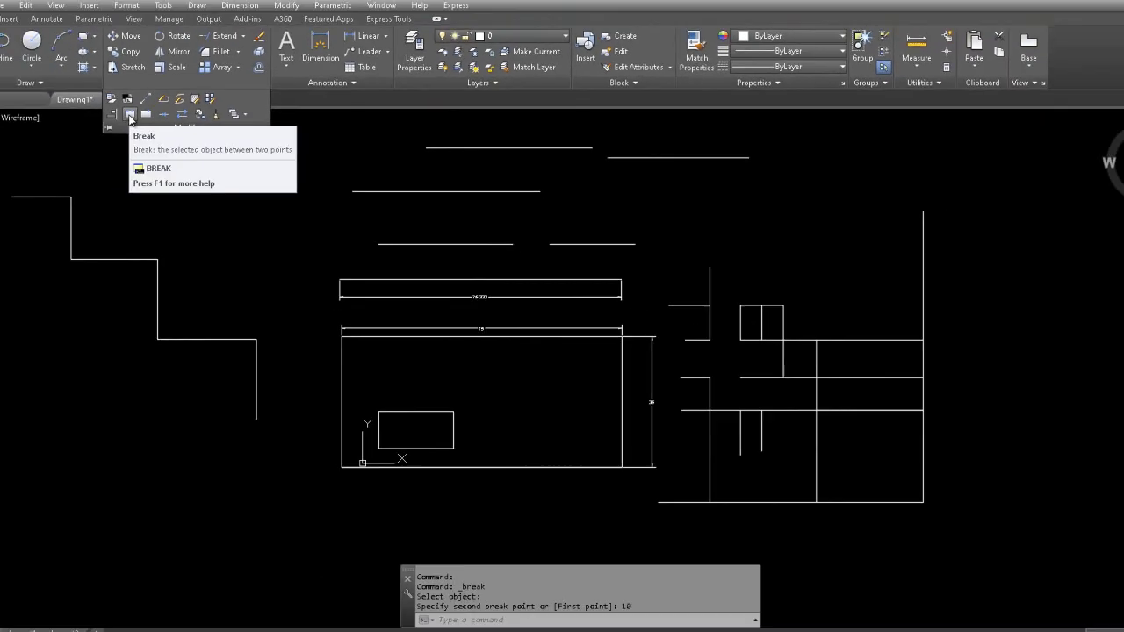
left_click(129, 114)
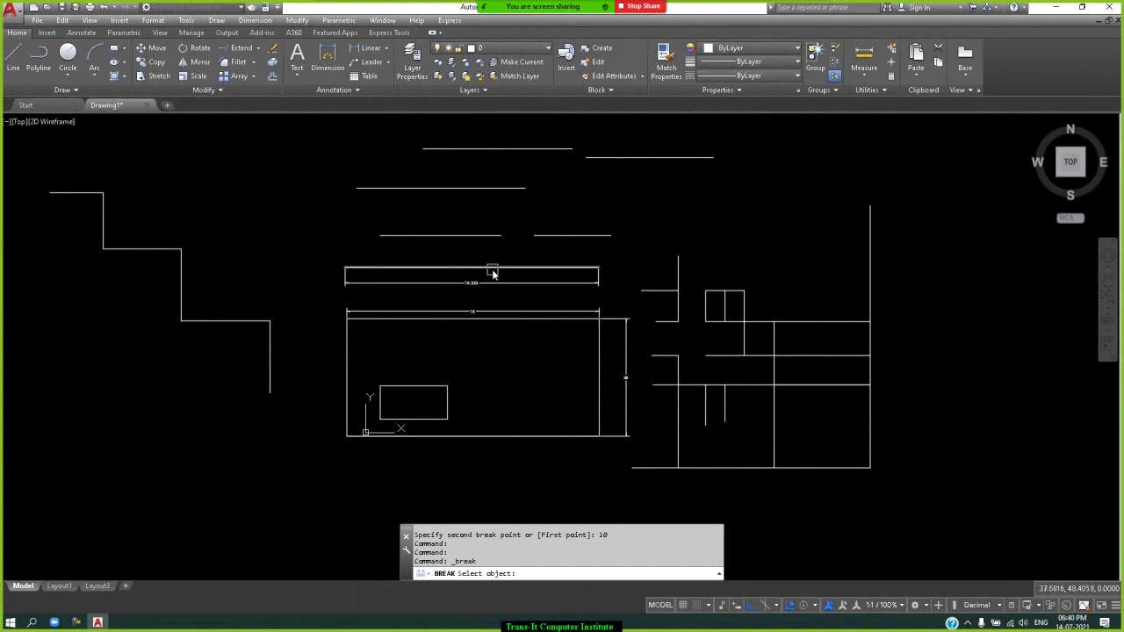
left_click(777, 373)
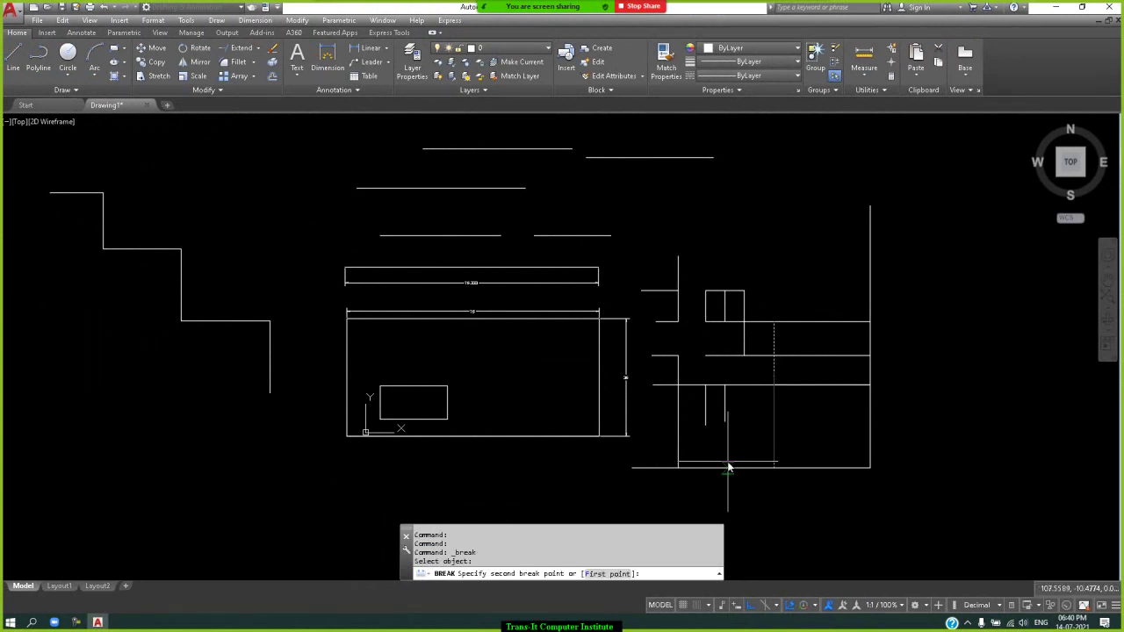
left_click(620, 574)
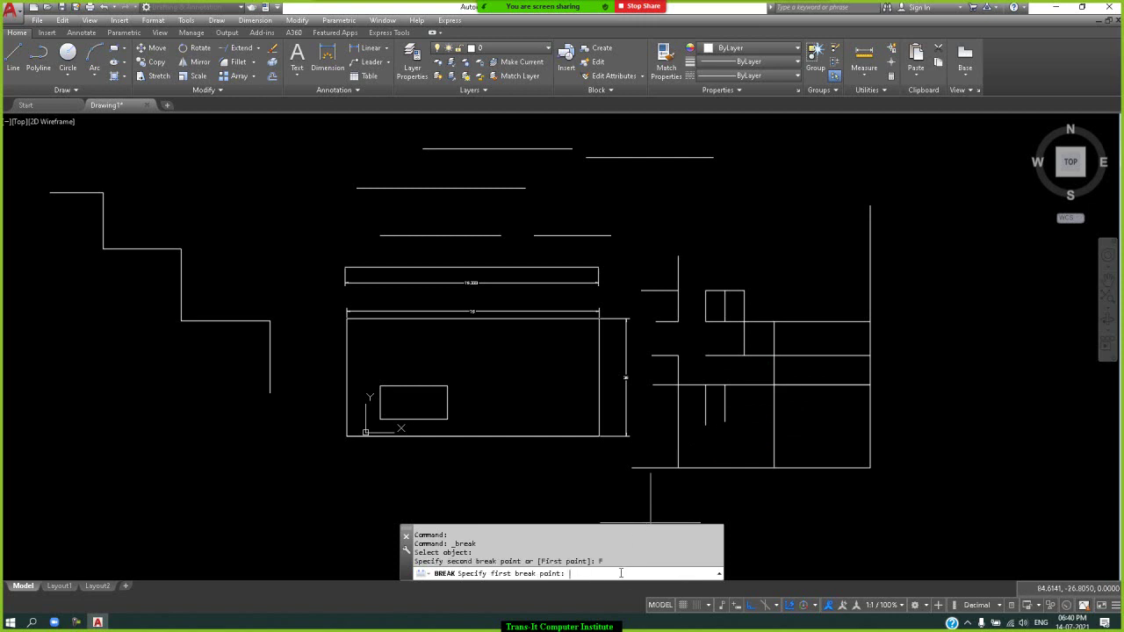
left_click(774, 385)
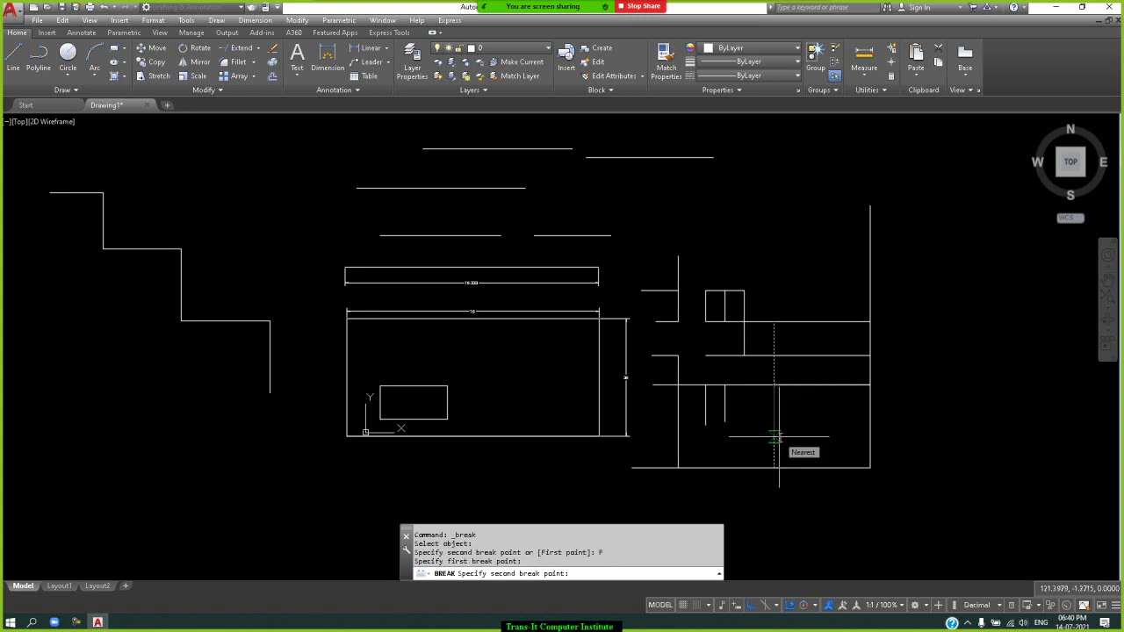
key("Return")
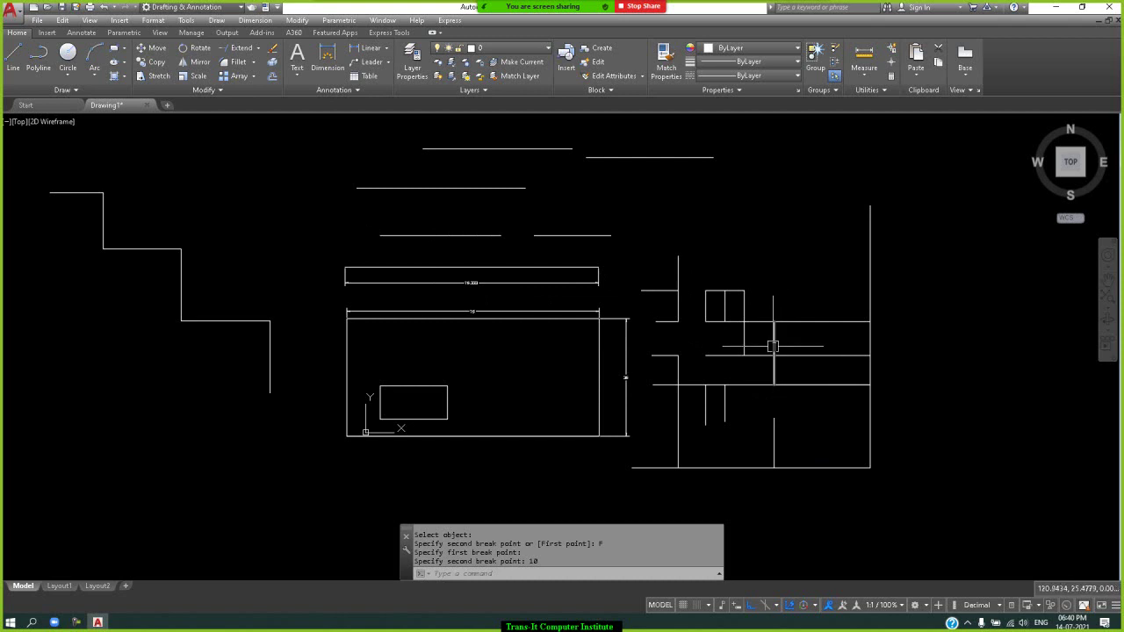
Select the horizontal line crossing the broken vertical line and its upper piece to check their extents, and clear the selection.
left_click(797, 355)
key("Escape")
left_click(774, 338)
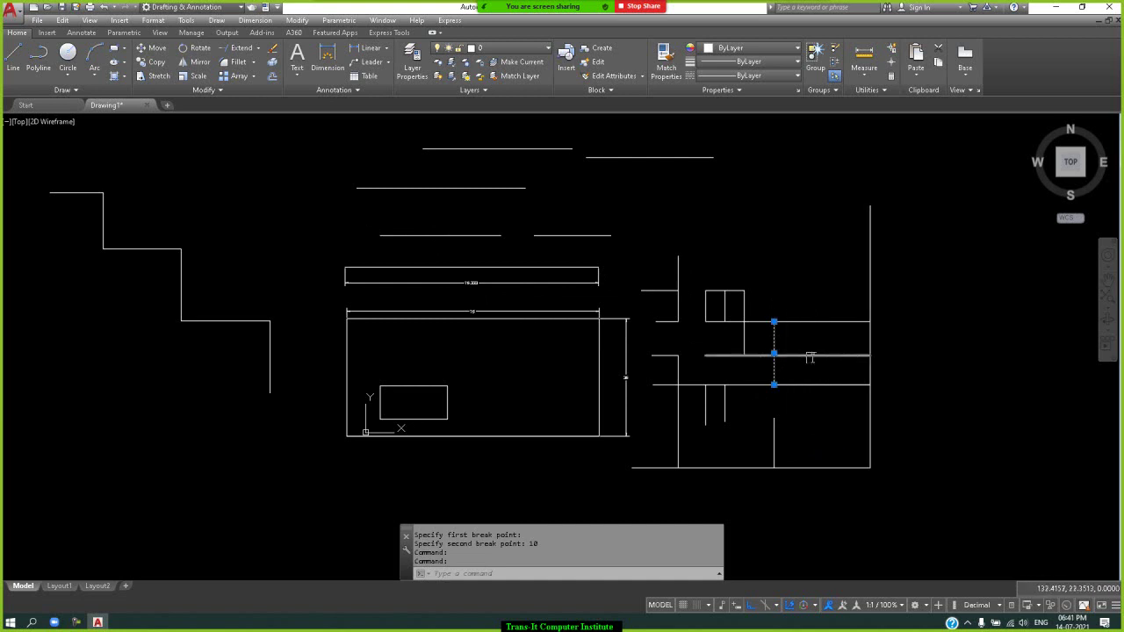
key("Escape")
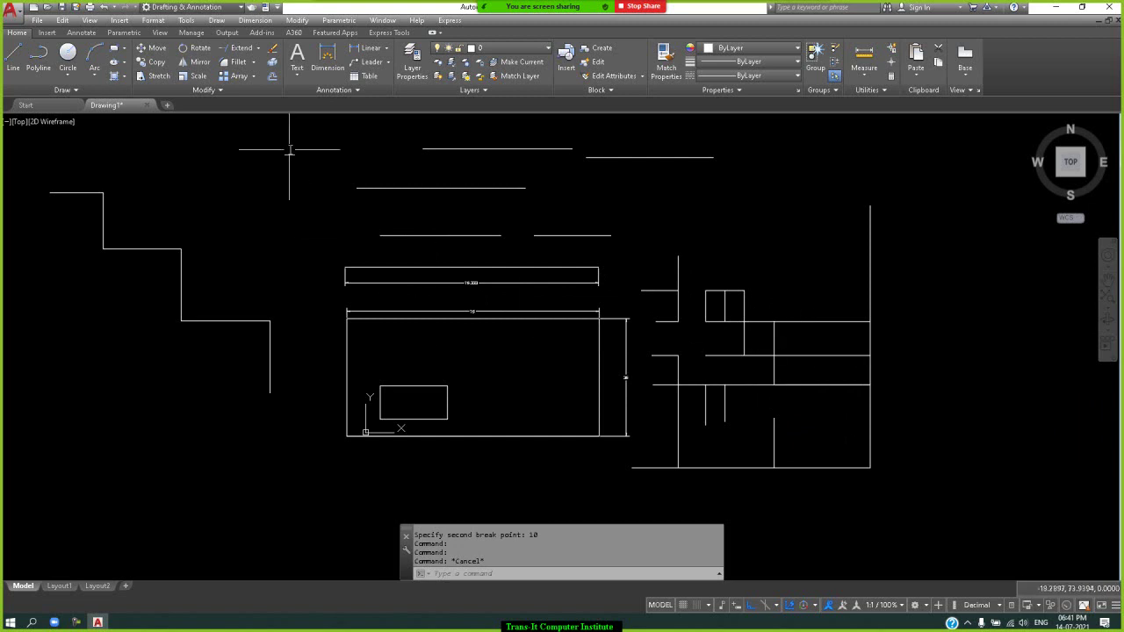
Break the floor plan's inner horizontal line running out from the small box's lower end, using Break at Point at its crossing with the inner vertical line.
left_click(208, 90)
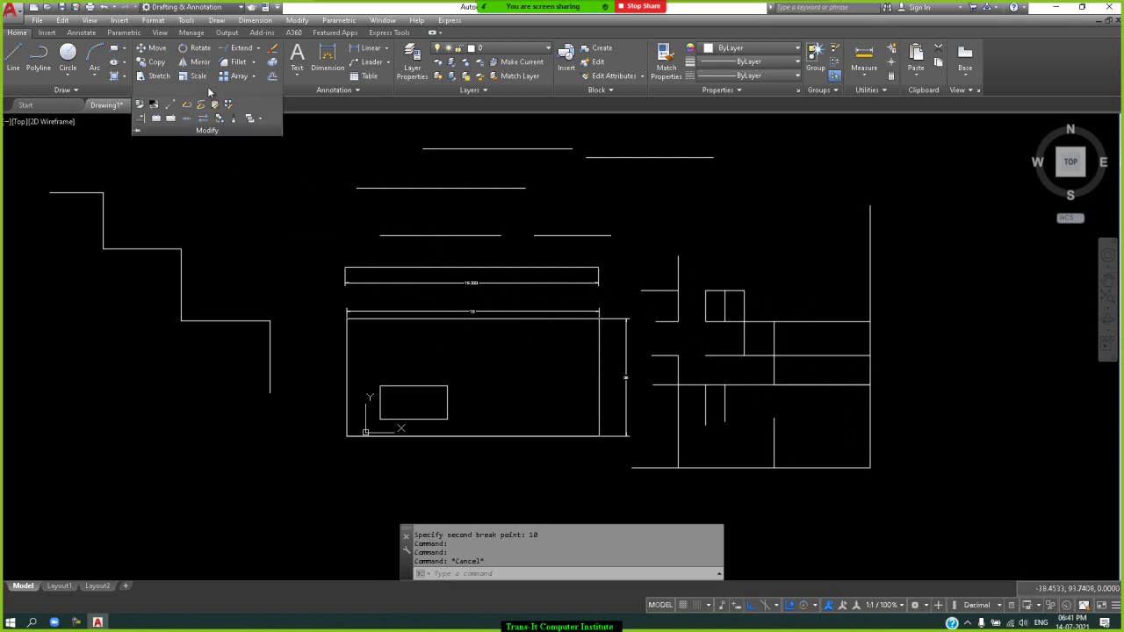
left_click(172, 119)
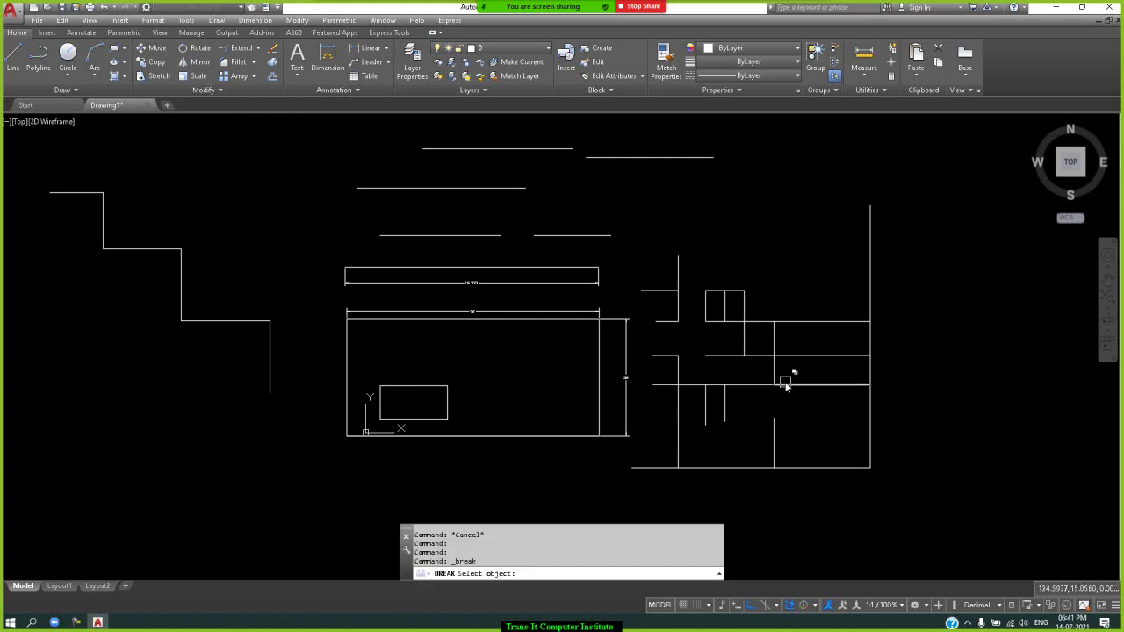
left_click(795, 355)
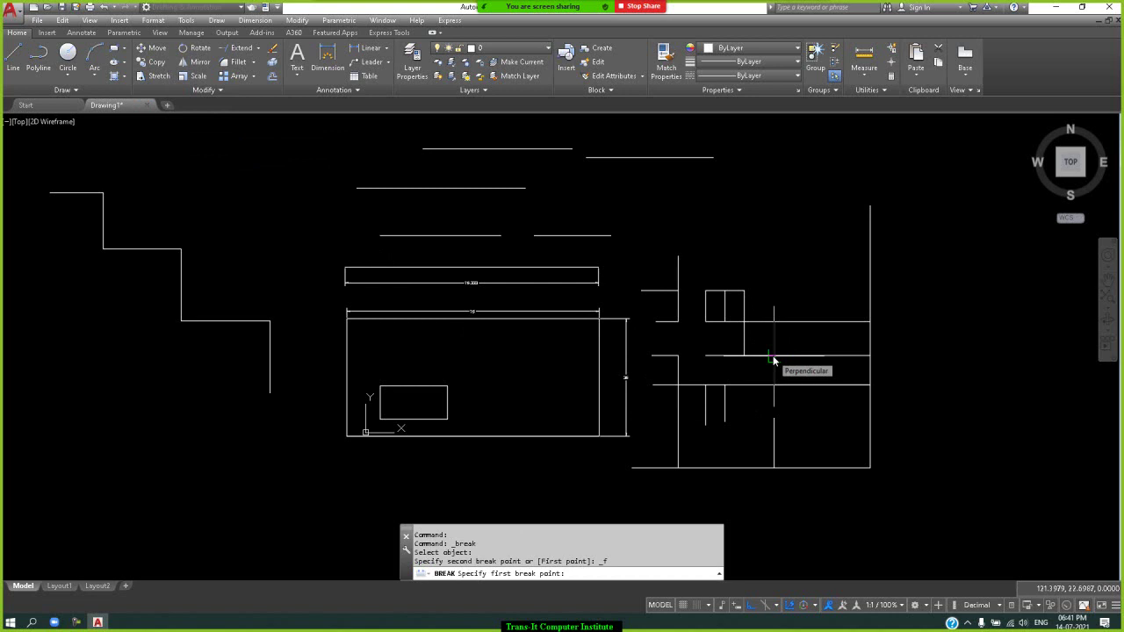
left_click(773, 357)
type("@")
key("Return")
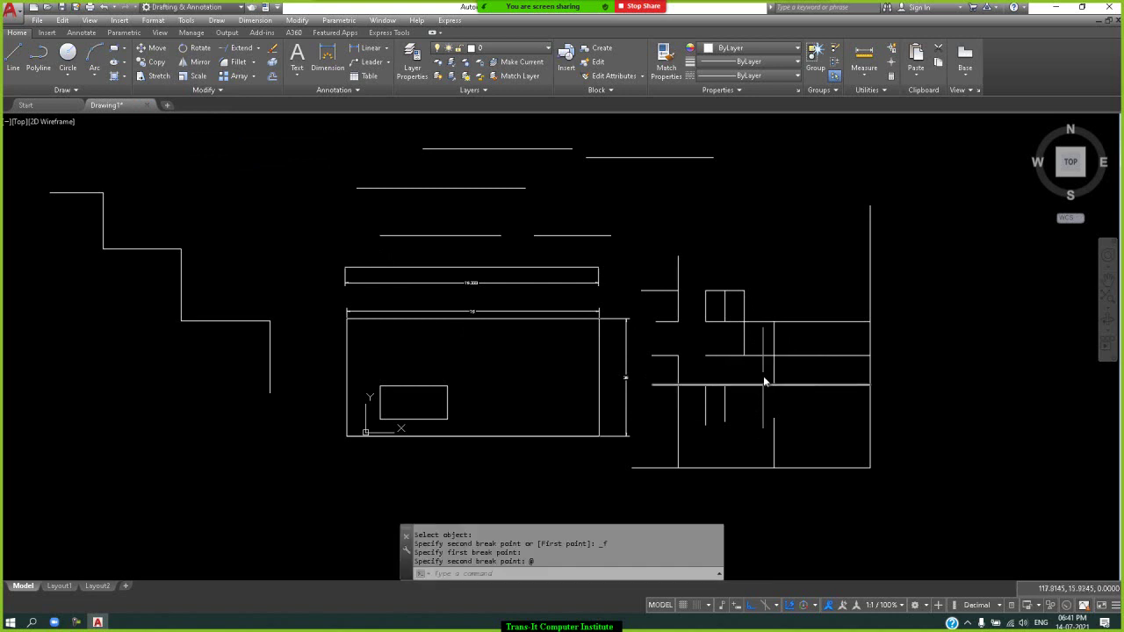
Select each piece of the horizontal line on either side of the break point to check the split, and clear the selection.
left_click(808, 357)
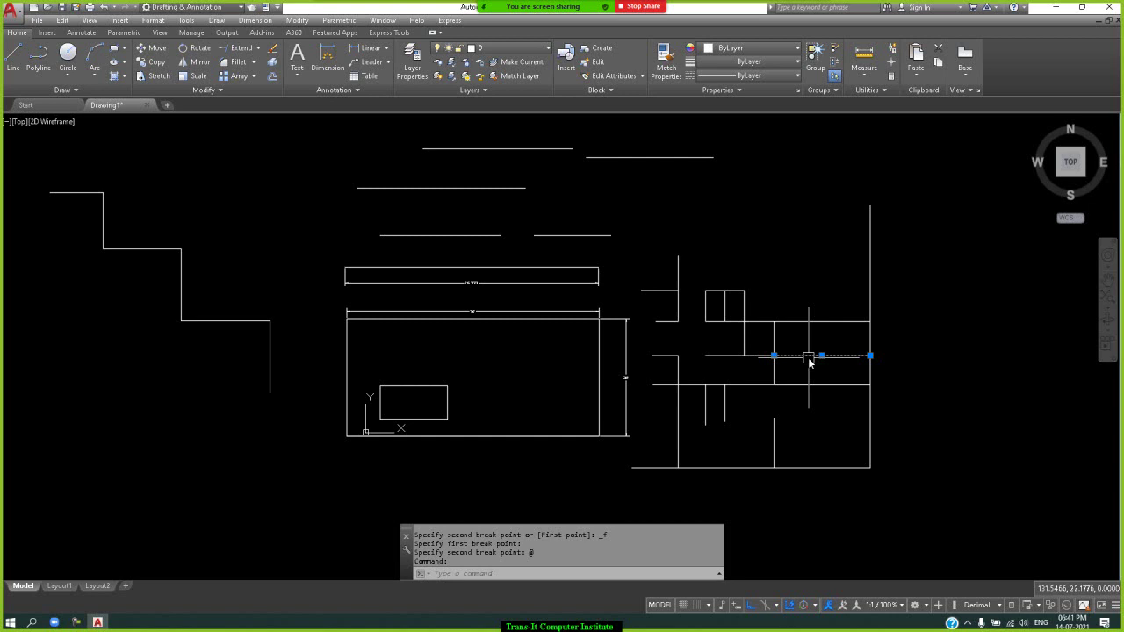
left_click(749, 356)
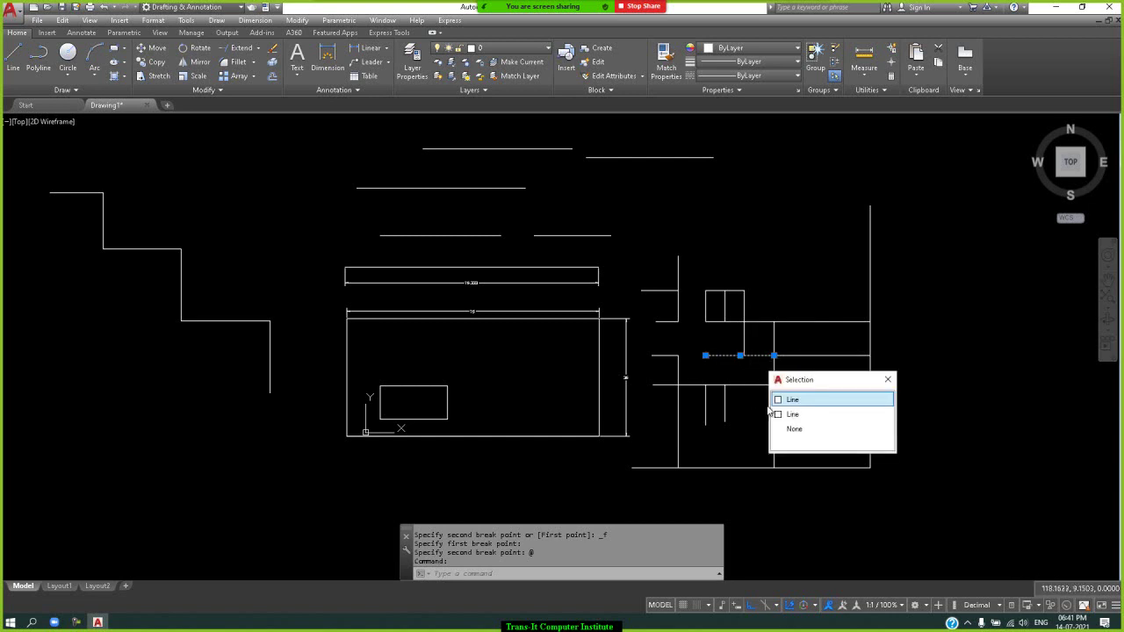
key("Escape")
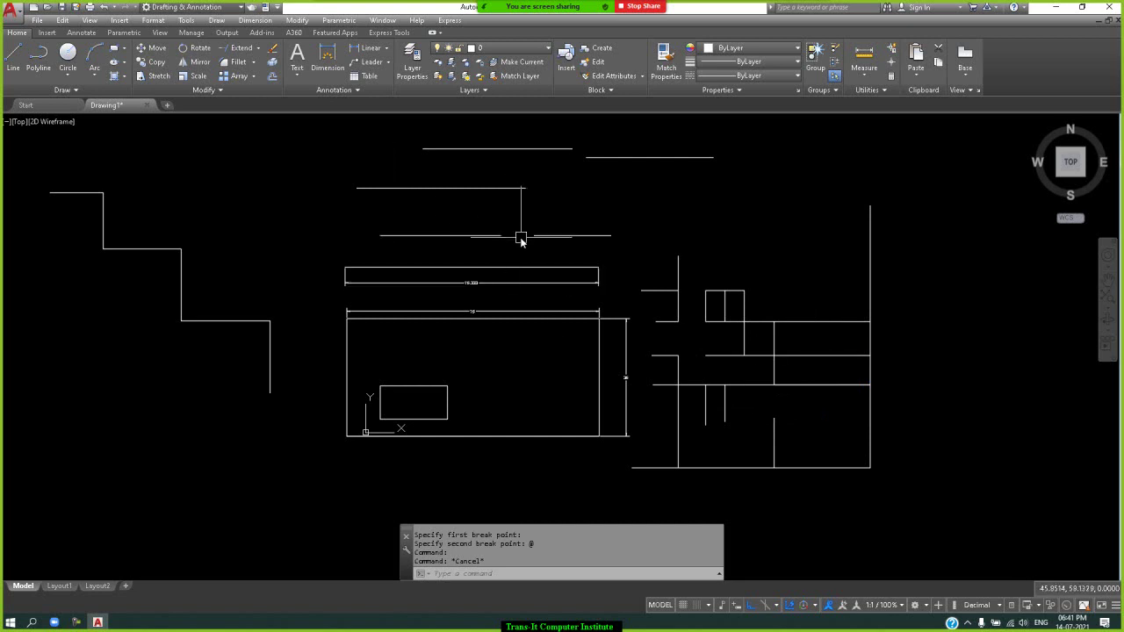
left_click(758, 356)
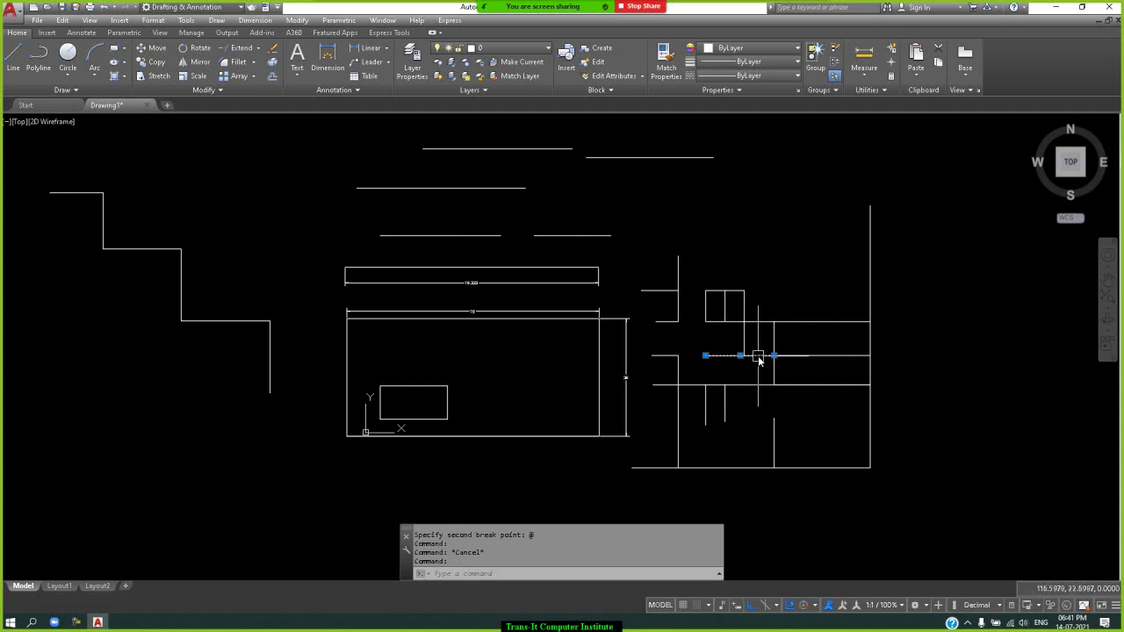
left_click(844, 356)
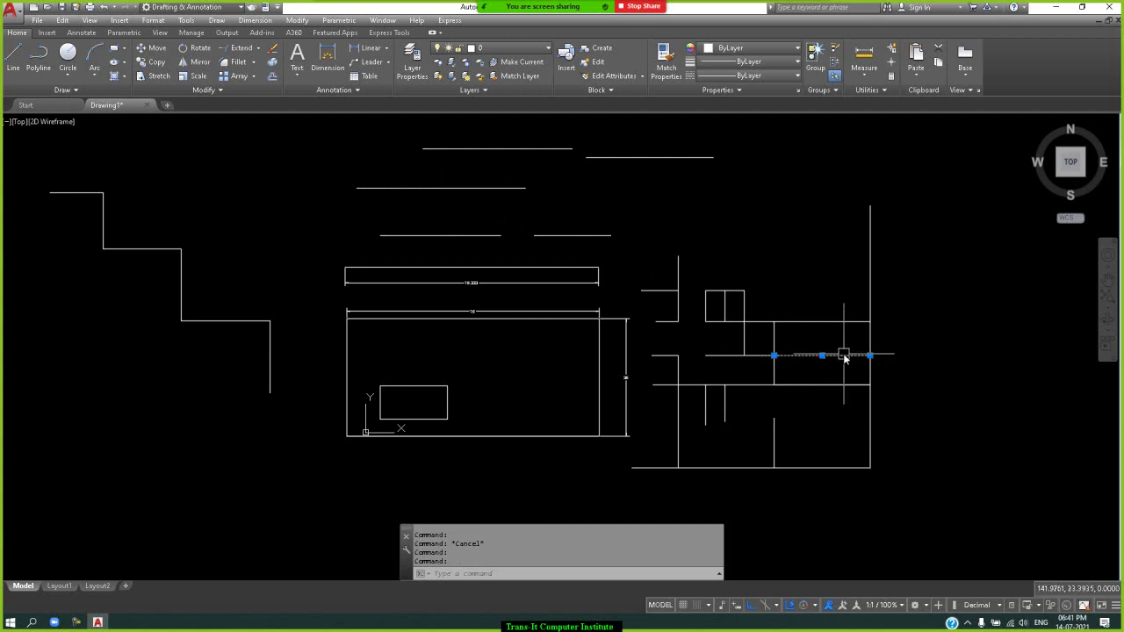
key("Escape")
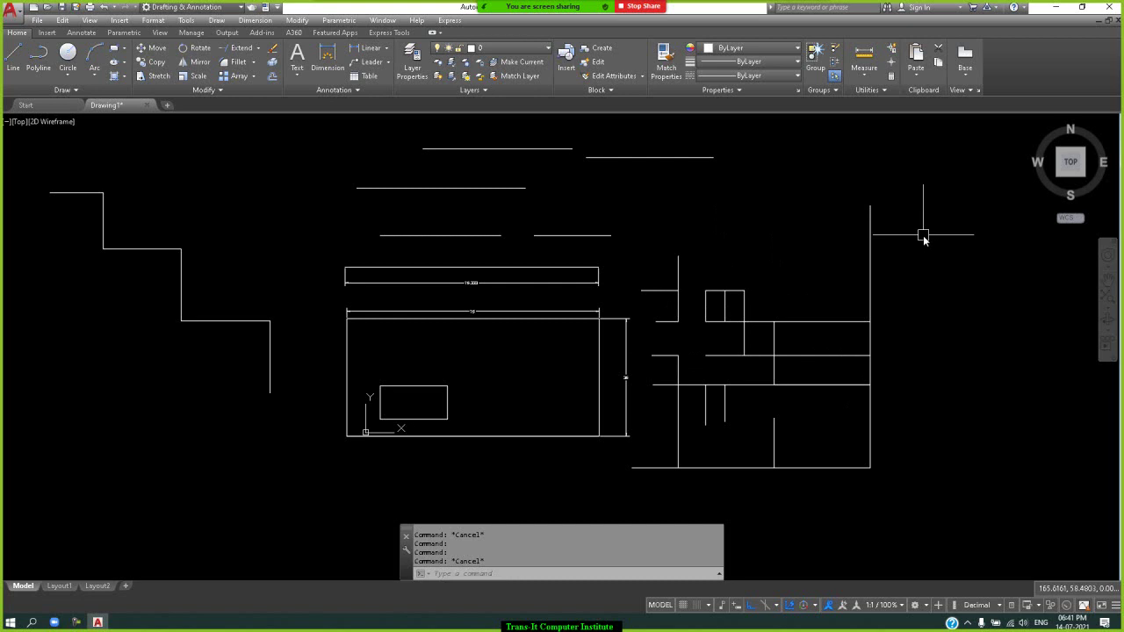
Draw two separate vertical lines side by side in the empty area left of the stair shape, the second slightly longer.
left_click(1070, 165)
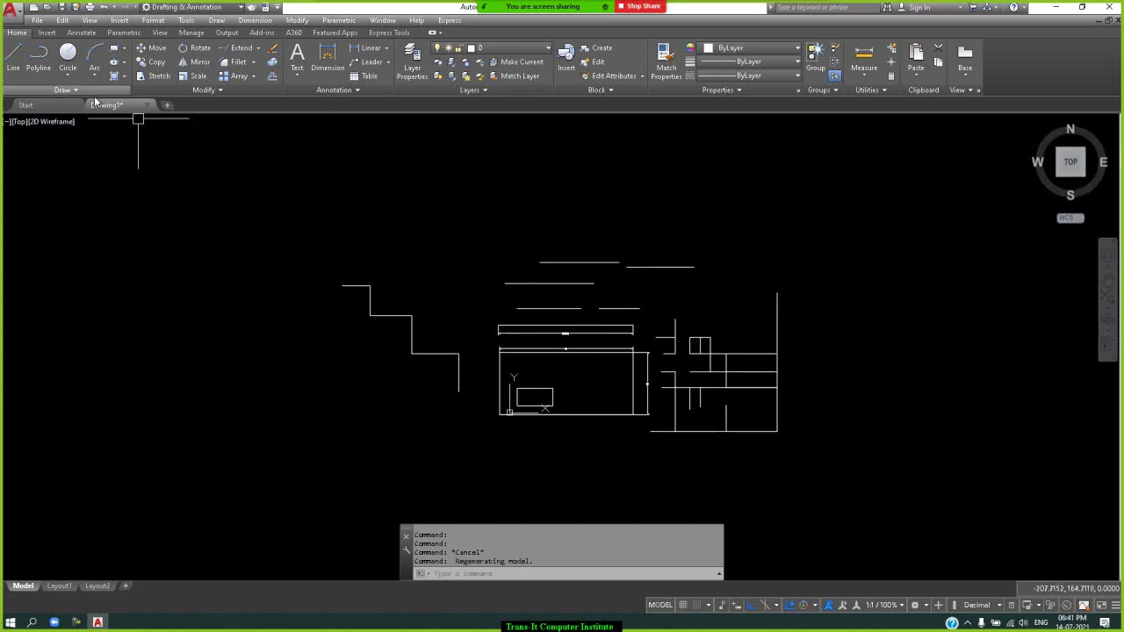
left_click(14, 56)
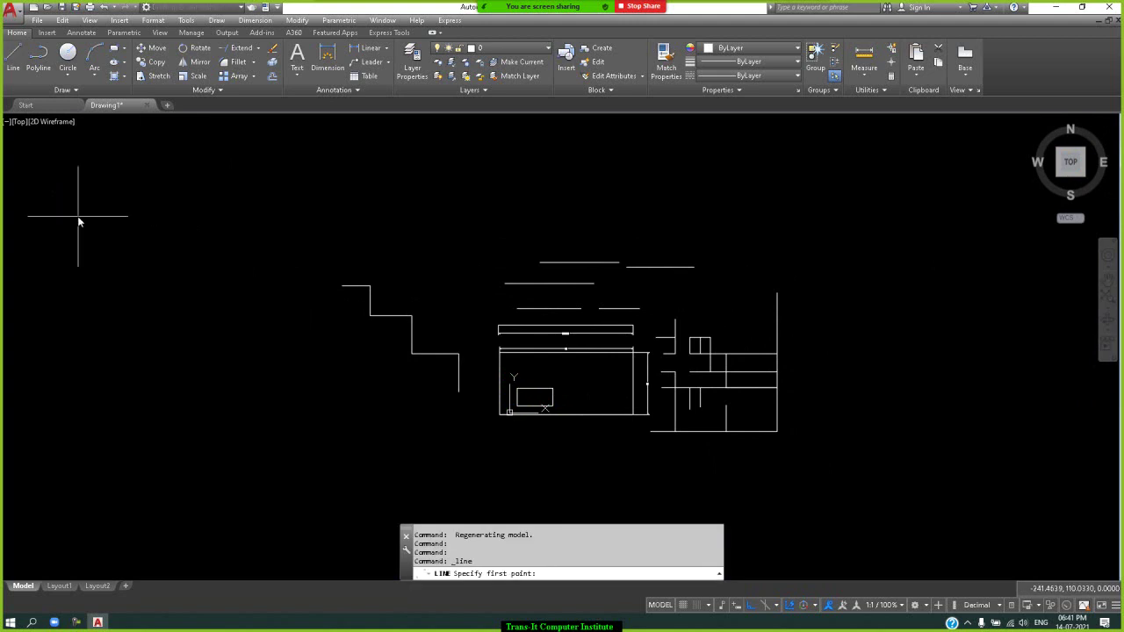
left_click(79, 192)
left_click(77, 352)
key("Return")
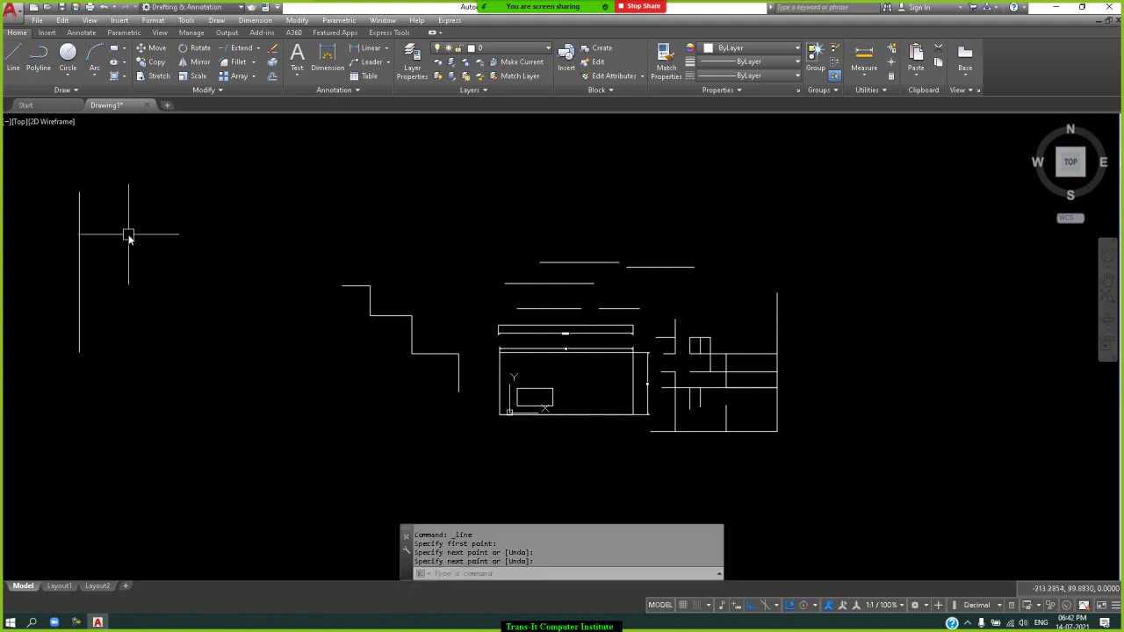
key("Return")
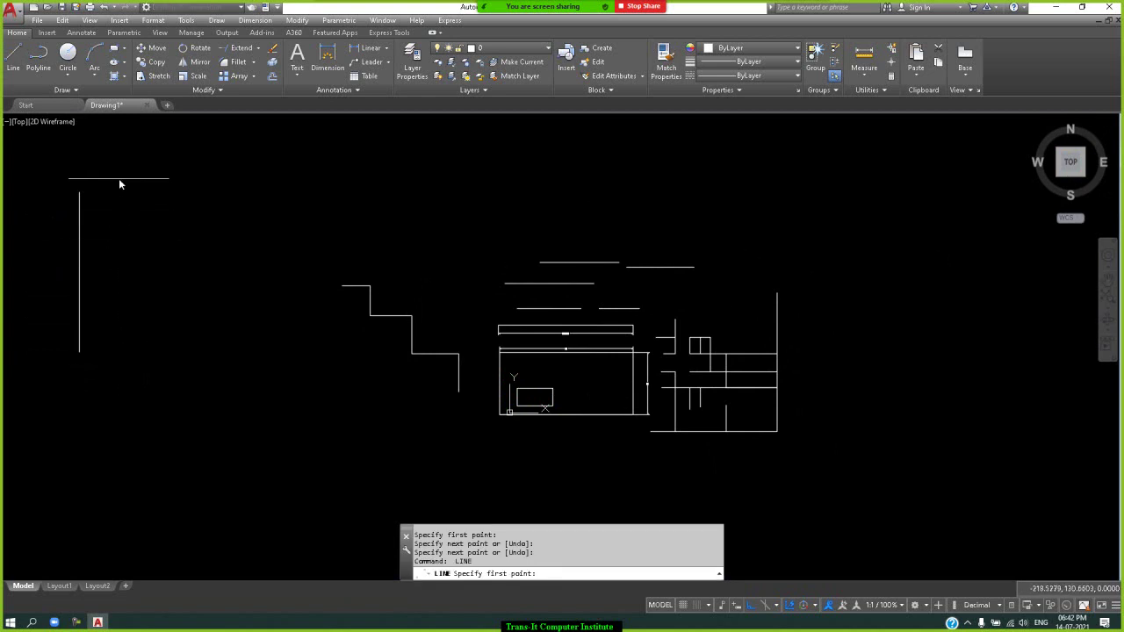
left_click(118, 176)
left_click(133, 369)
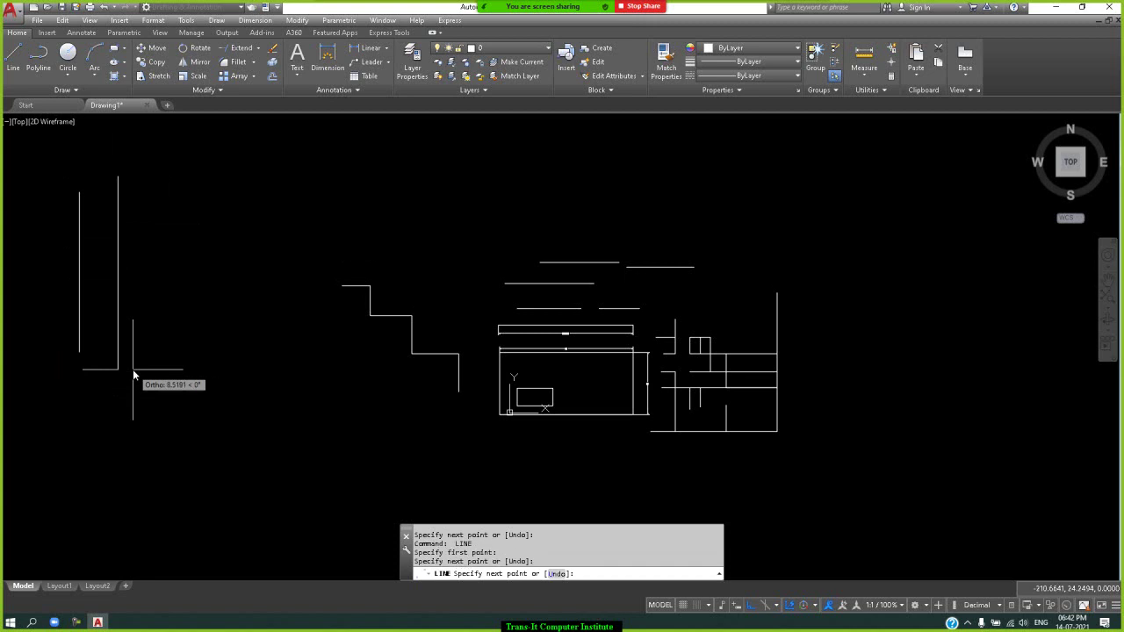
key("Return")
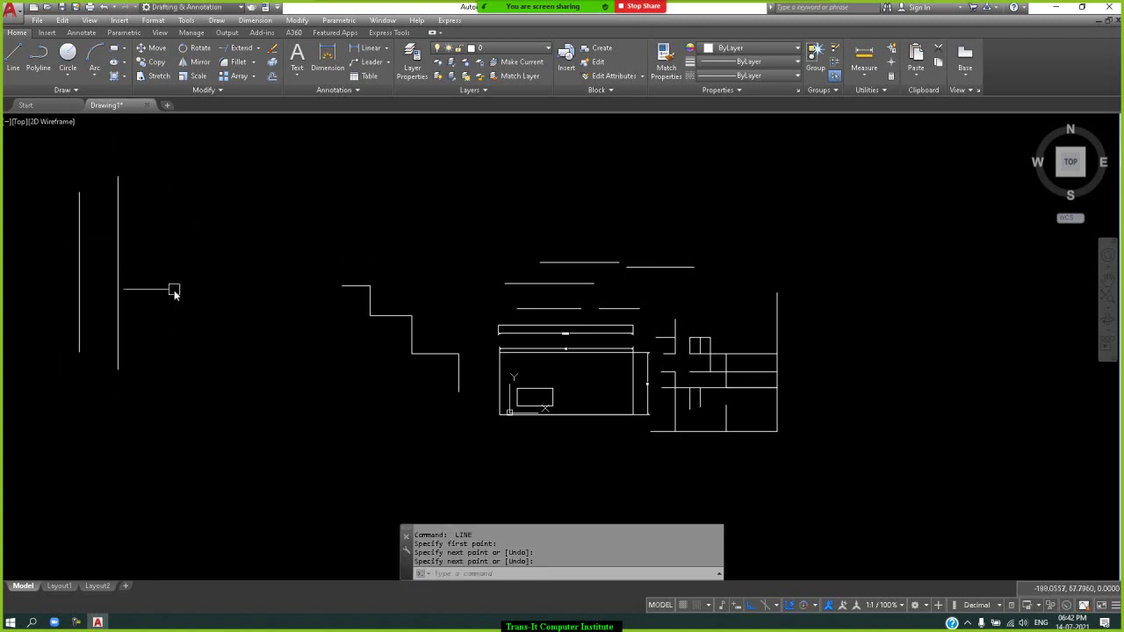
Draw two more, longer vertical lines between the first pair and the stair shape.
key("Return")
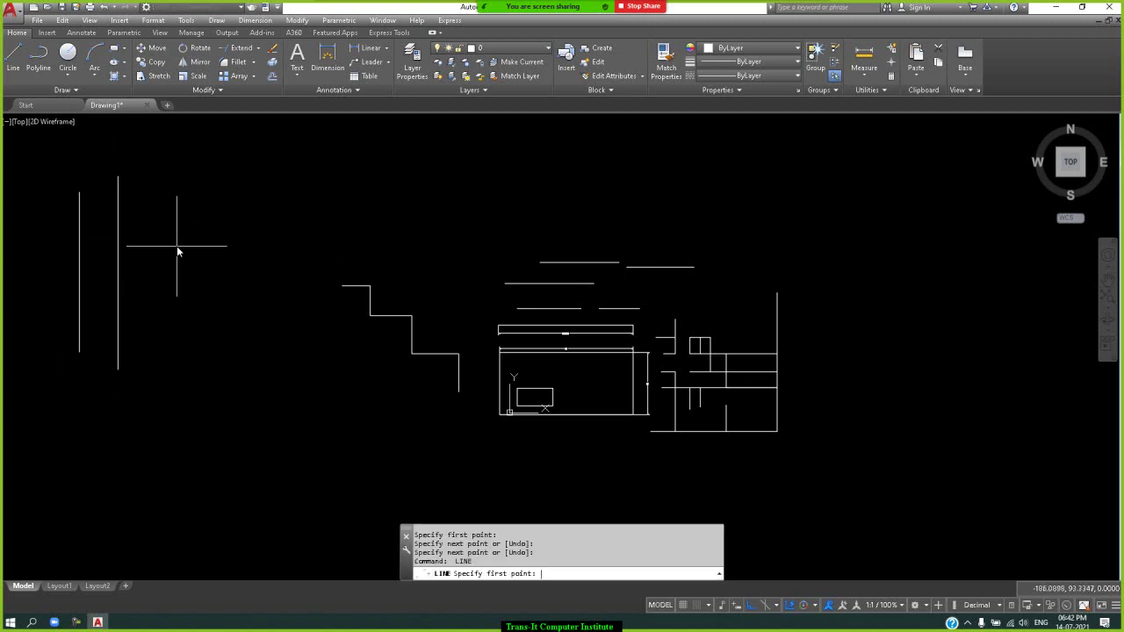
left_click(162, 165)
left_click(158, 413)
key("Return")
key("Return")
key("Return")
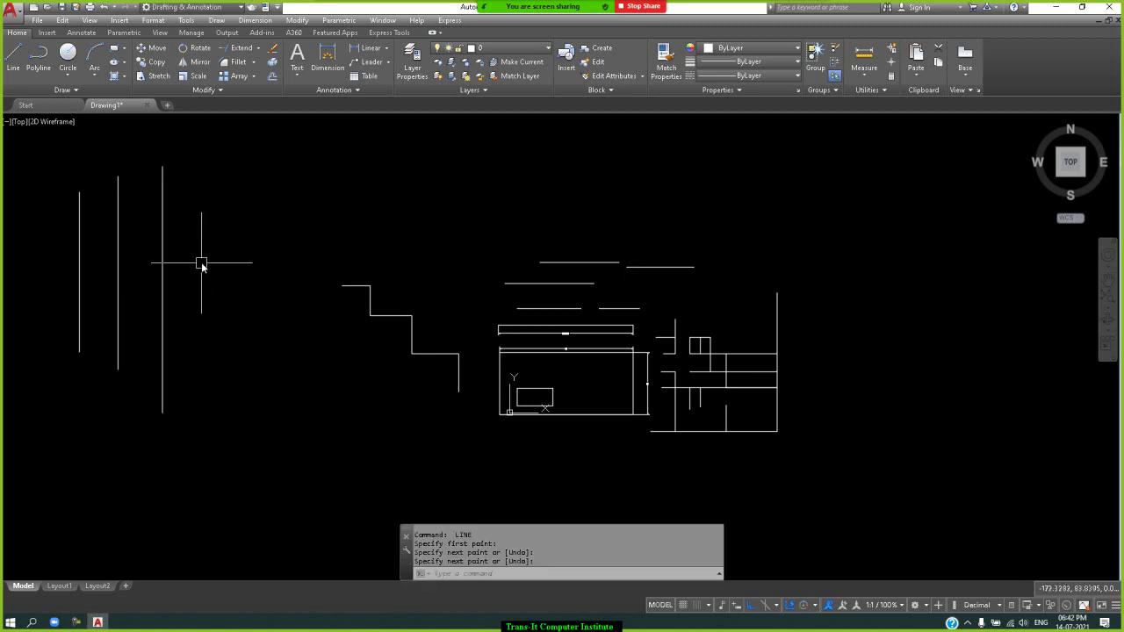
left_click(211, 163)
left_click(223, 424)
key("Return")
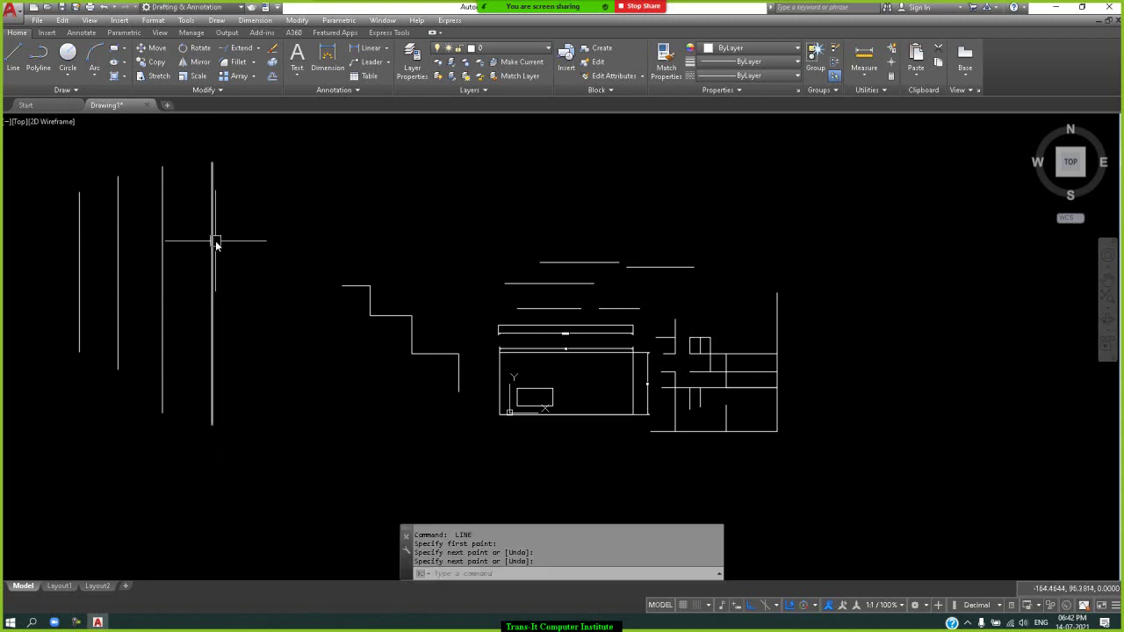
Draw two horizontal lines across all four vertical lines, one near their upper ends and one a little below it.
left_click(16, 57)
left_click(51, 219)
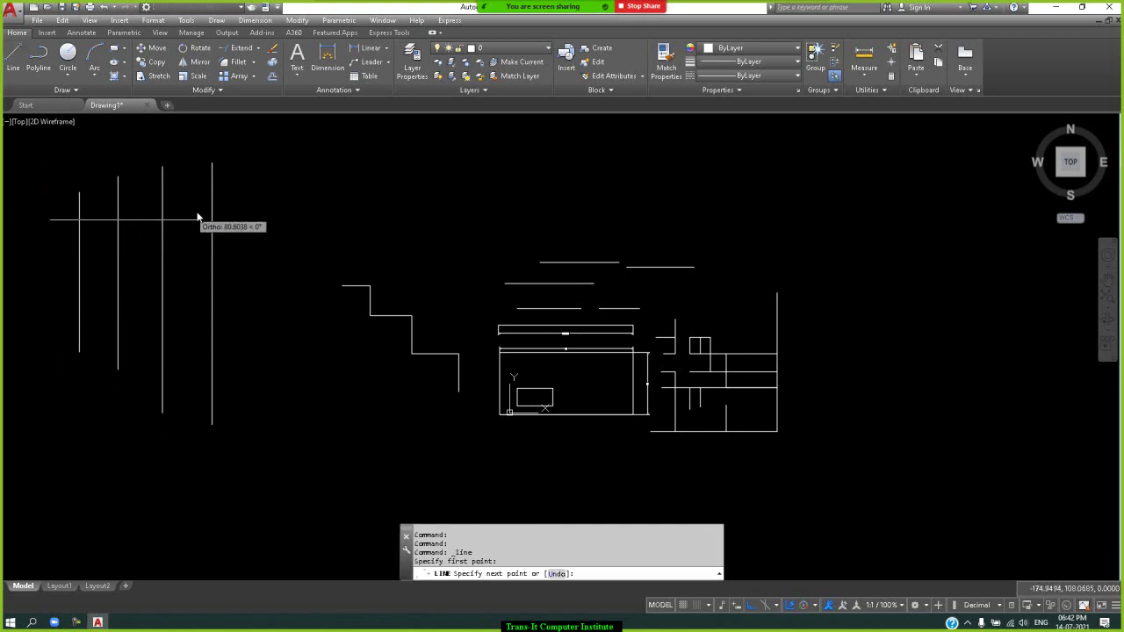
left_click(262, 220)
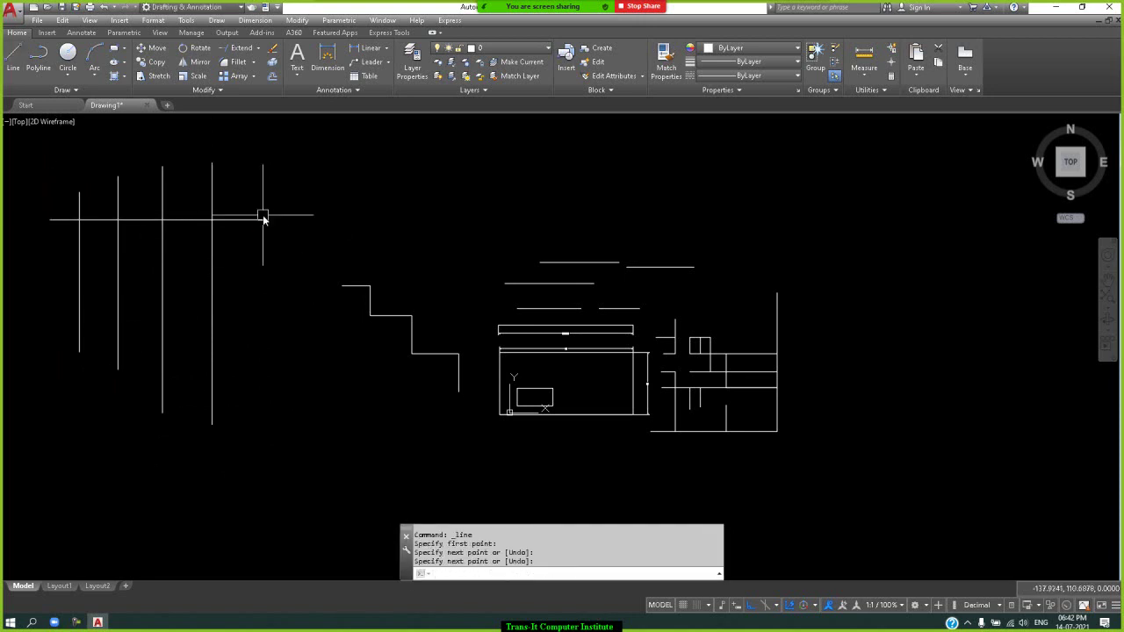
key("Return")
key("Return")
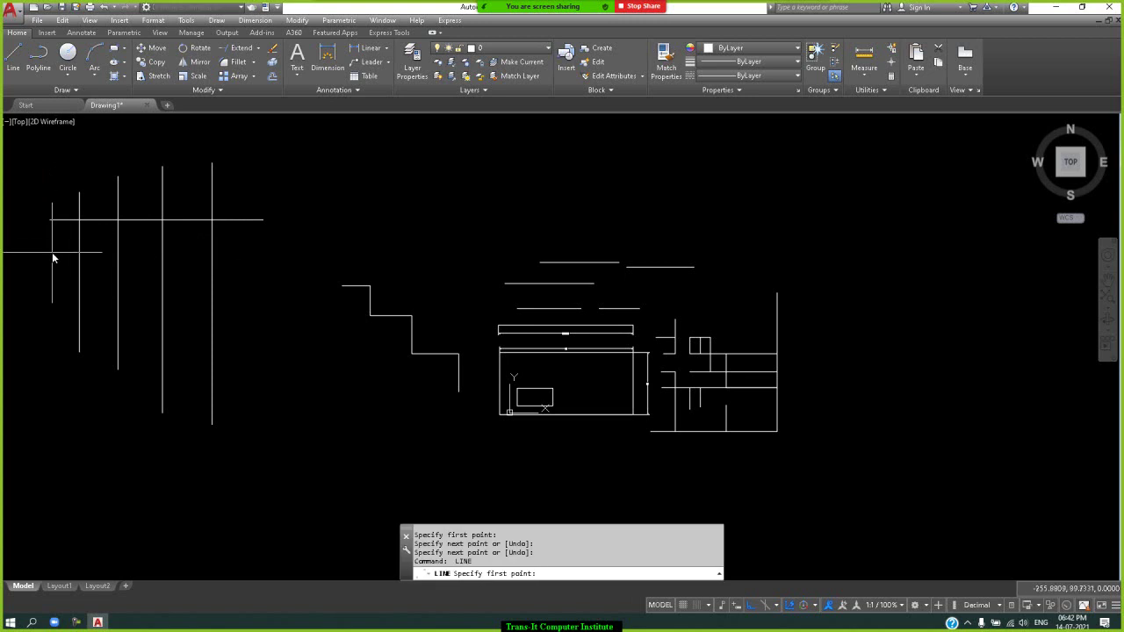
left_click(52, 254)
left_click(269, 261)
key("Return")
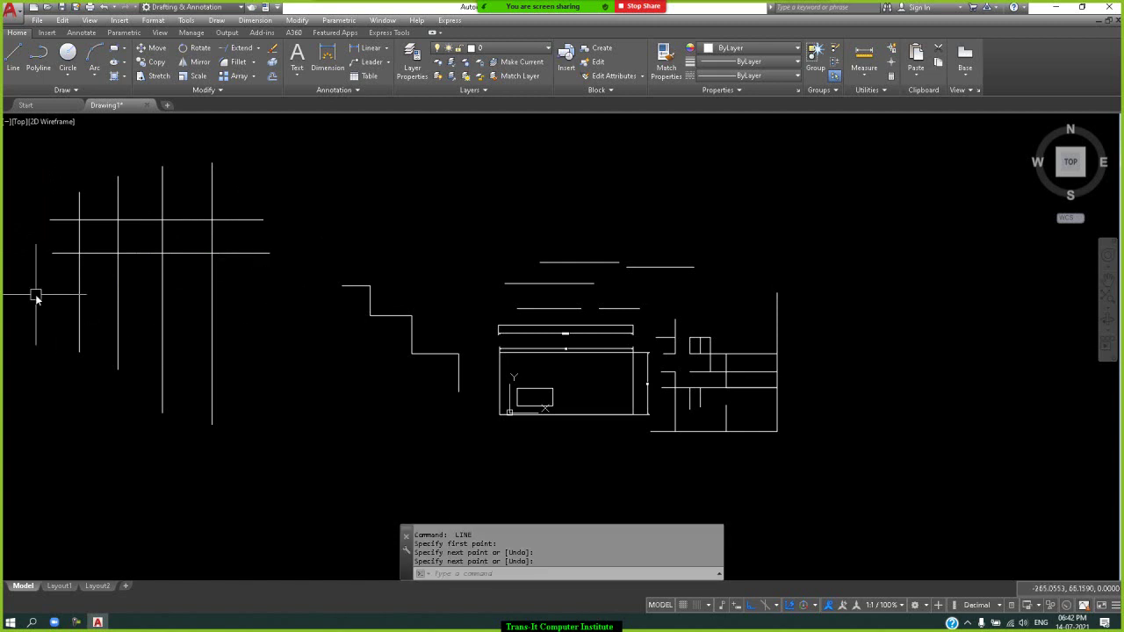
Draw three more horizontal lines across the vertical lines below the first two, making the lowest about 132 units long.
key("Return")
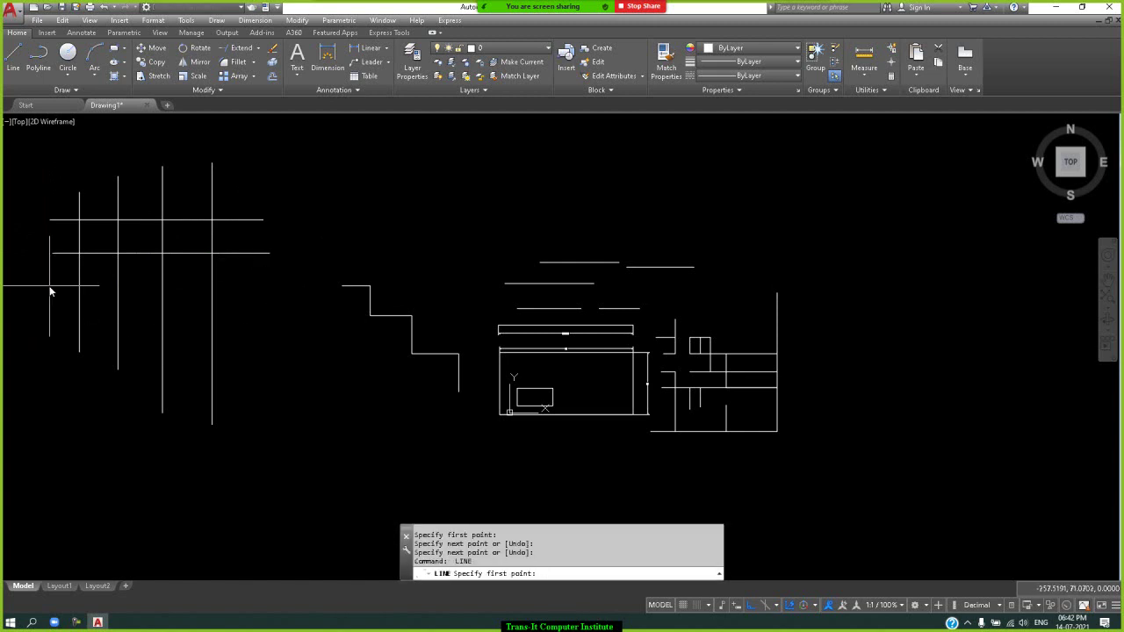
left_click(50, 285)
left_click(262, 293)
key("Return")
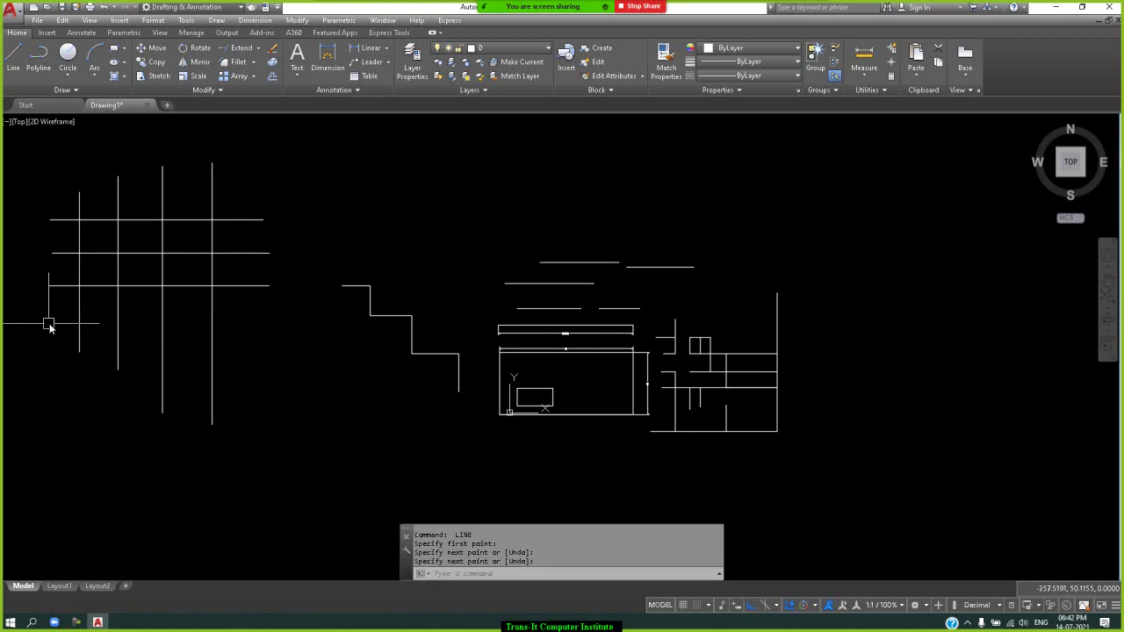
key("Return")
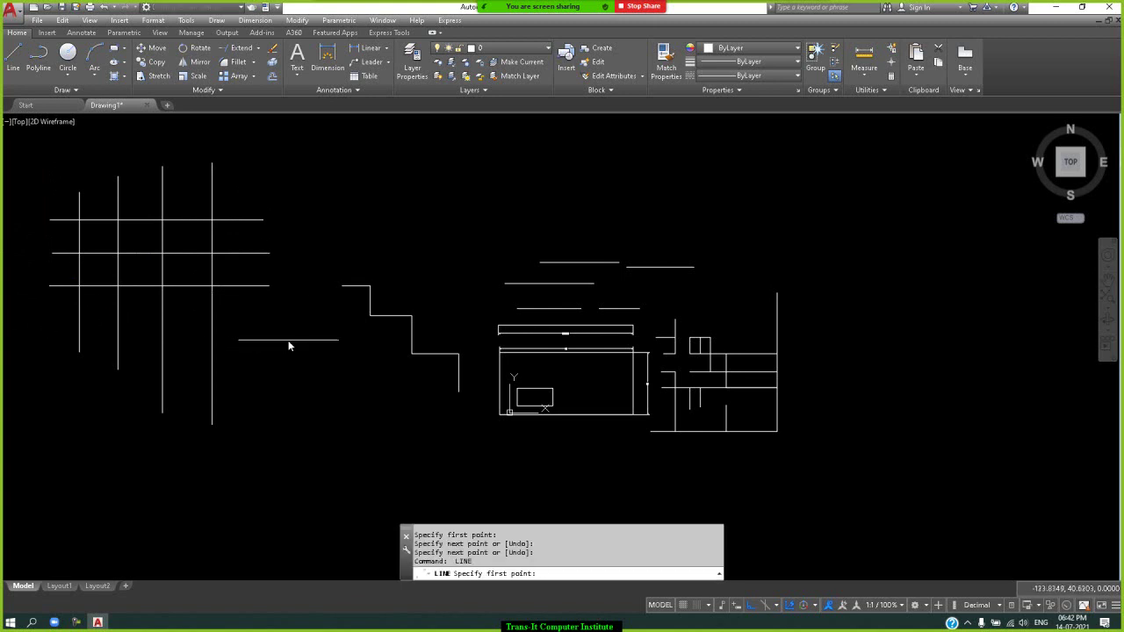
left_click(56, 314)
left_click(266, 318)
key("Return")
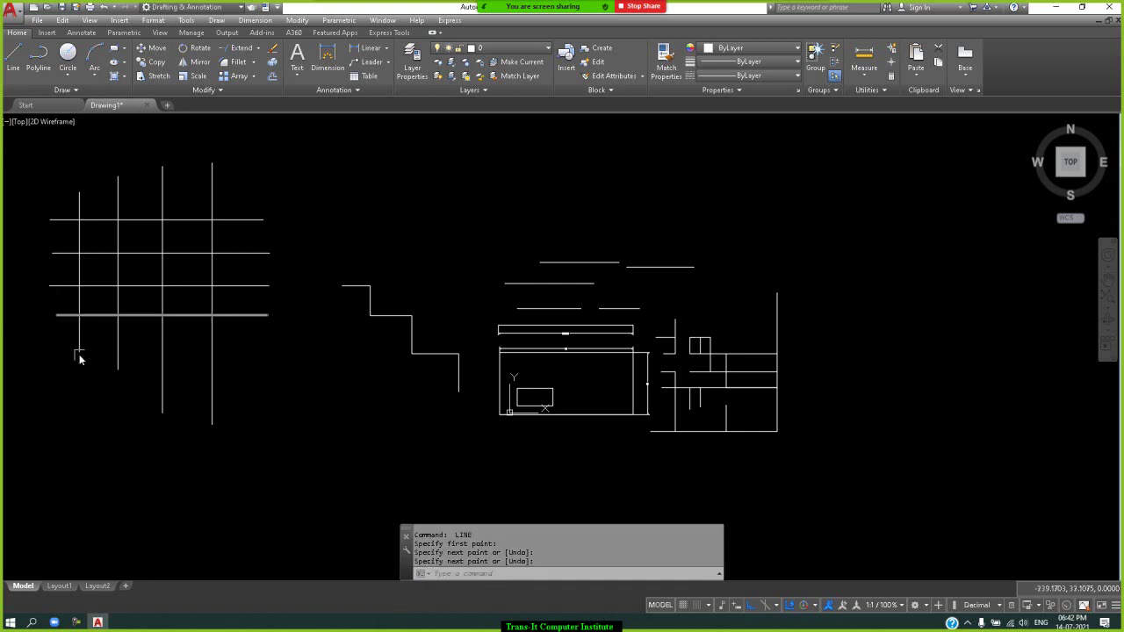
key("Return")
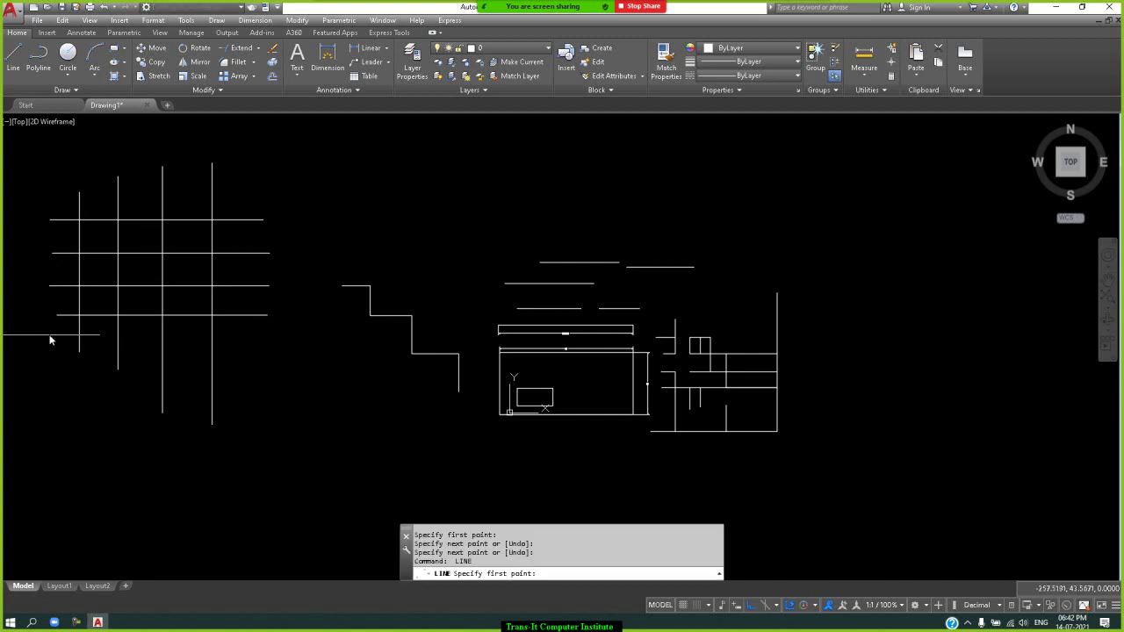
left_click(52, 336)
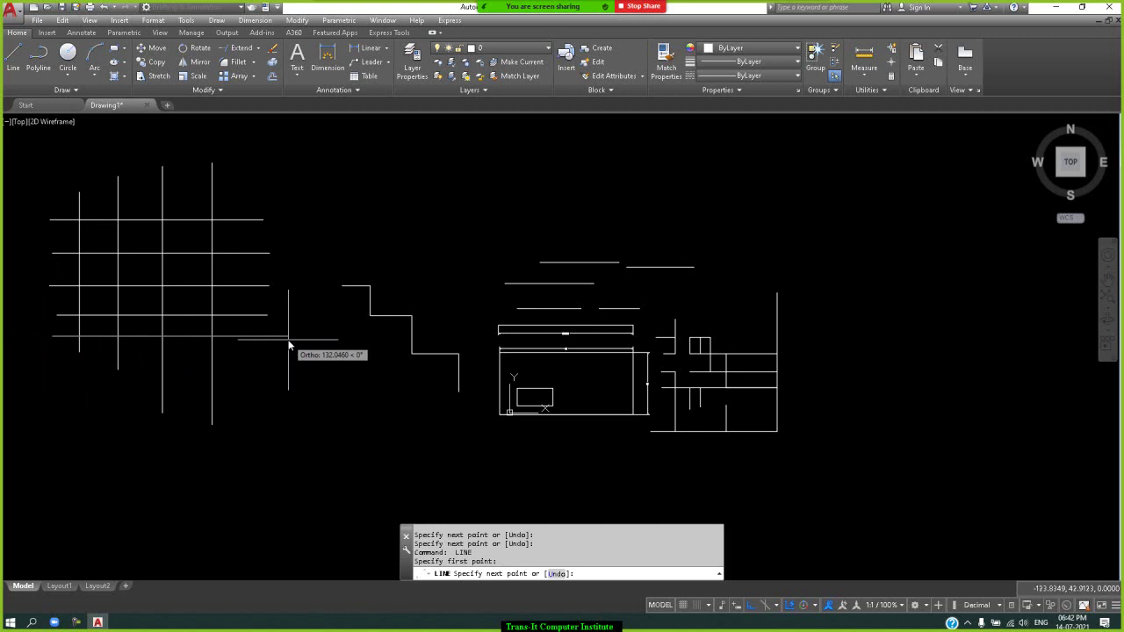
left_click(288, 337)
key("Return")
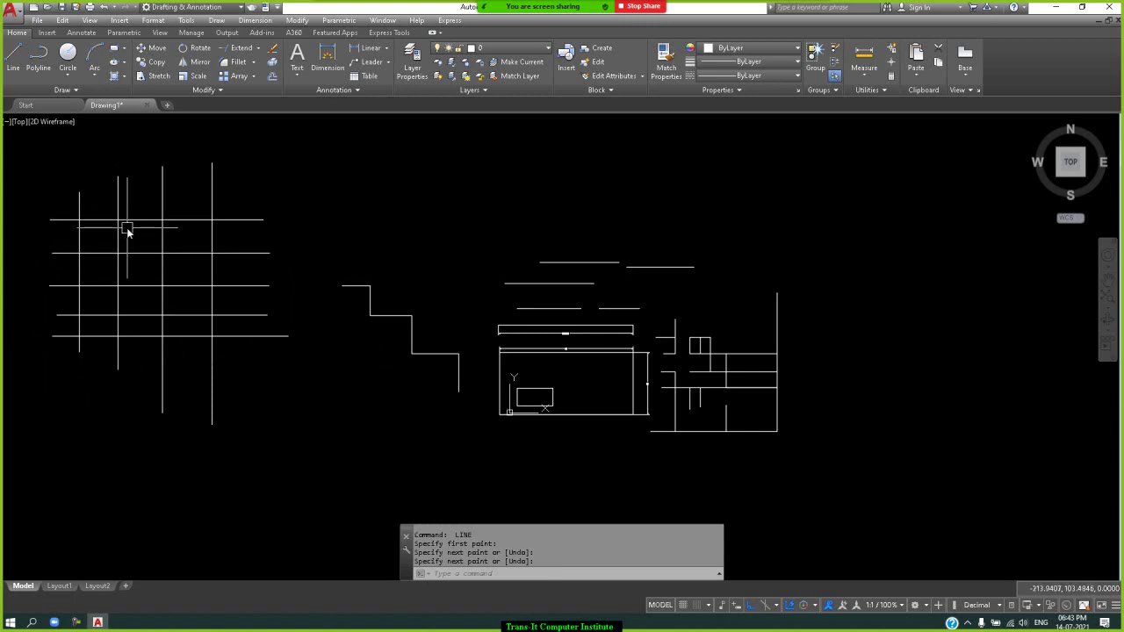
Chamfer the grid's second vertical line with its second horizontal line from the top at zero distances, keeping the lower and right-hand portions.
left_click(254, 64)
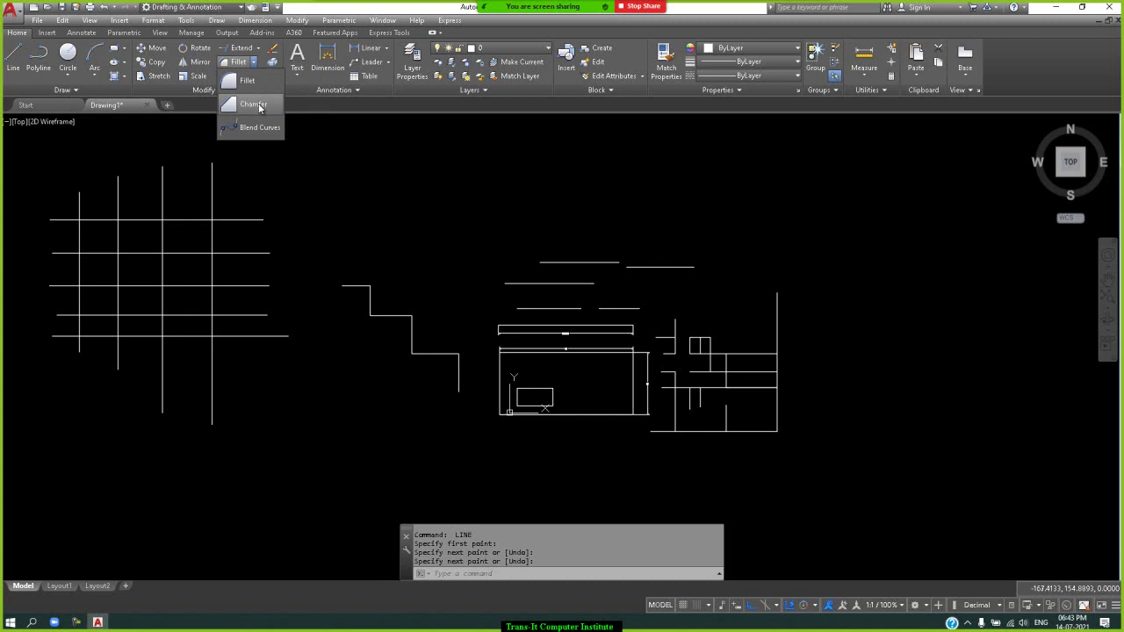
left_click(255, 104)
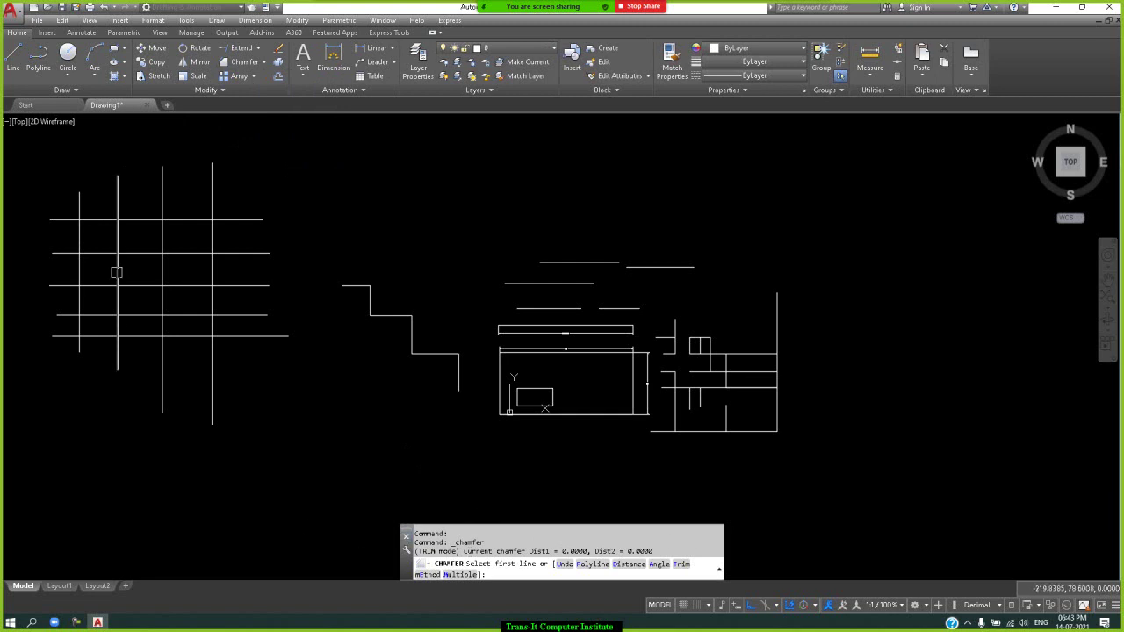
left_click(114, 272)
left_click(141, 254)
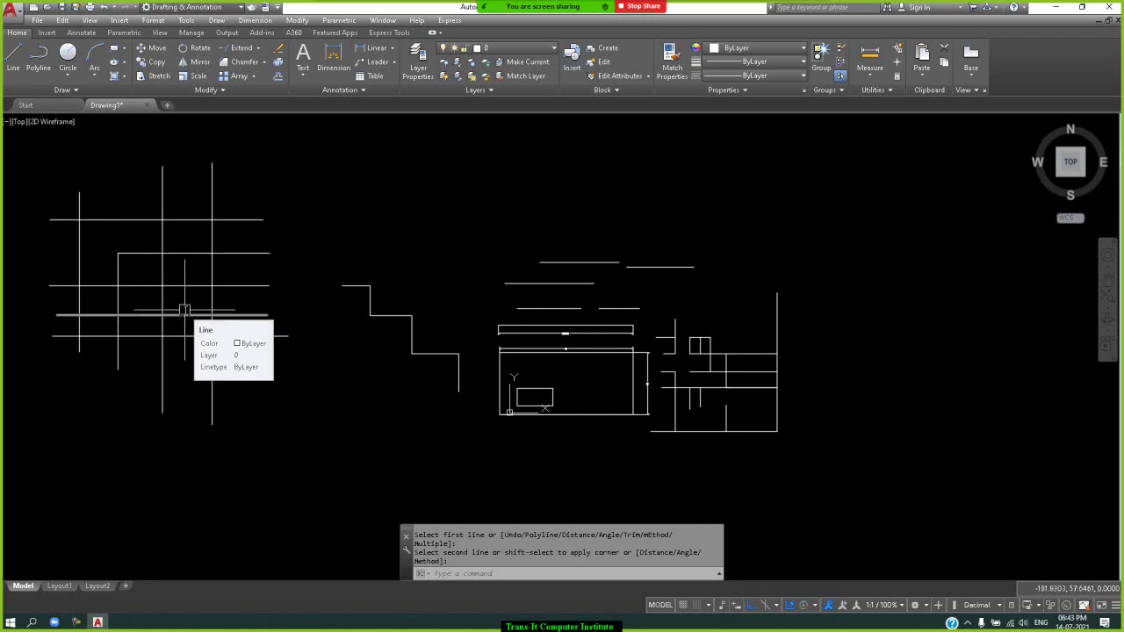
Chamfer the corner between the grid's second vertical line and second horizontal line from the top, with both distances set to 3.
key("space")
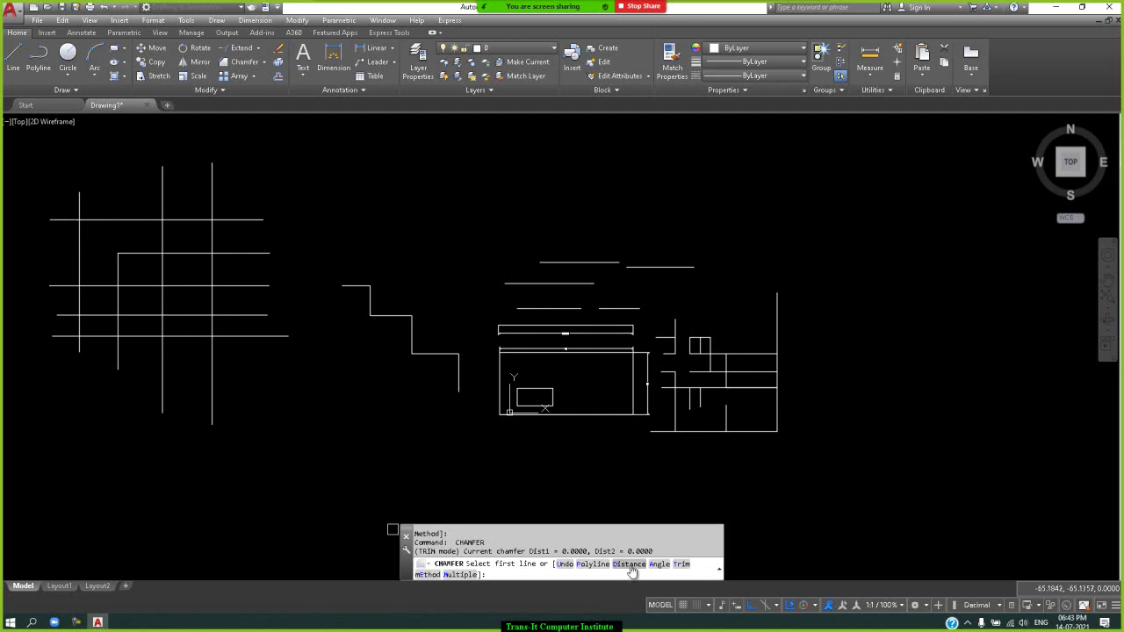
type("d")
key("Return")
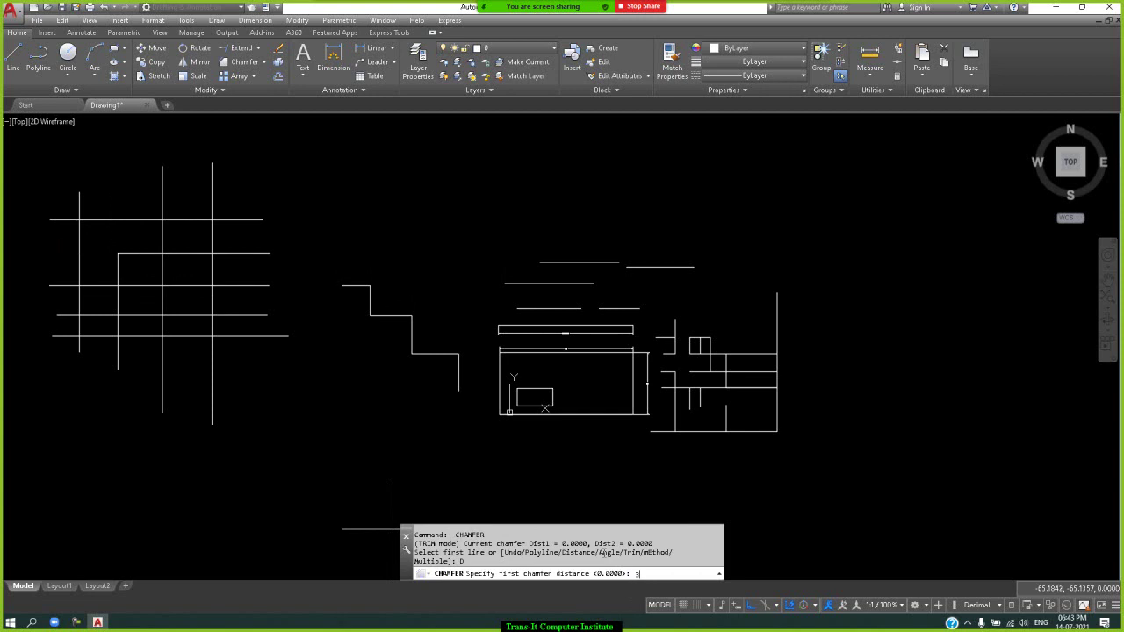
type("3")
key("Return")
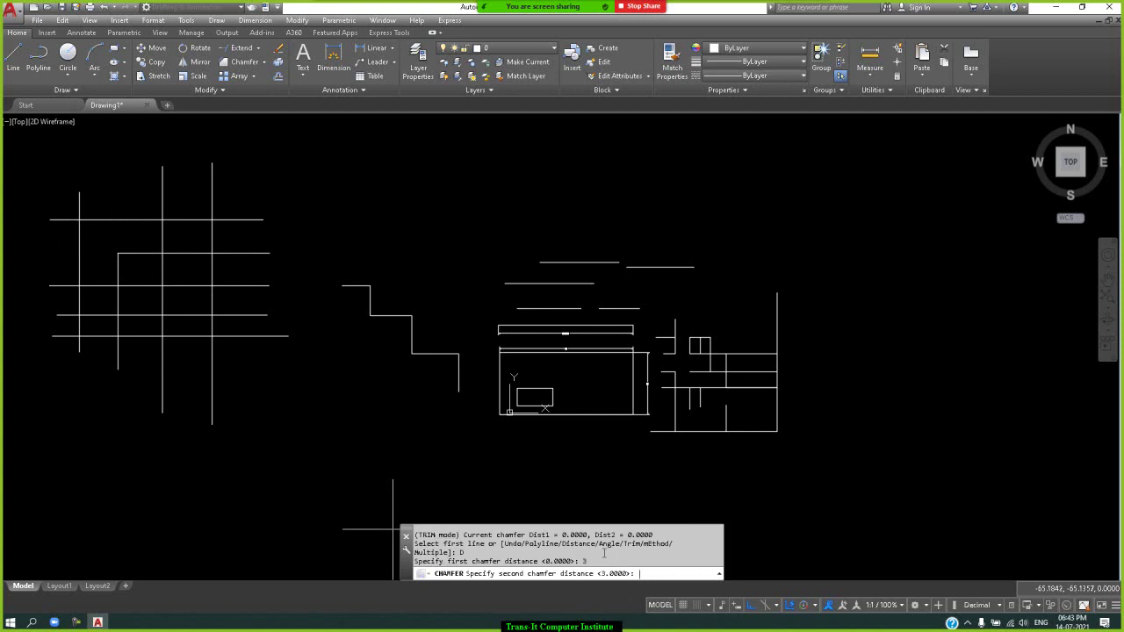
type("3")
key("Return")
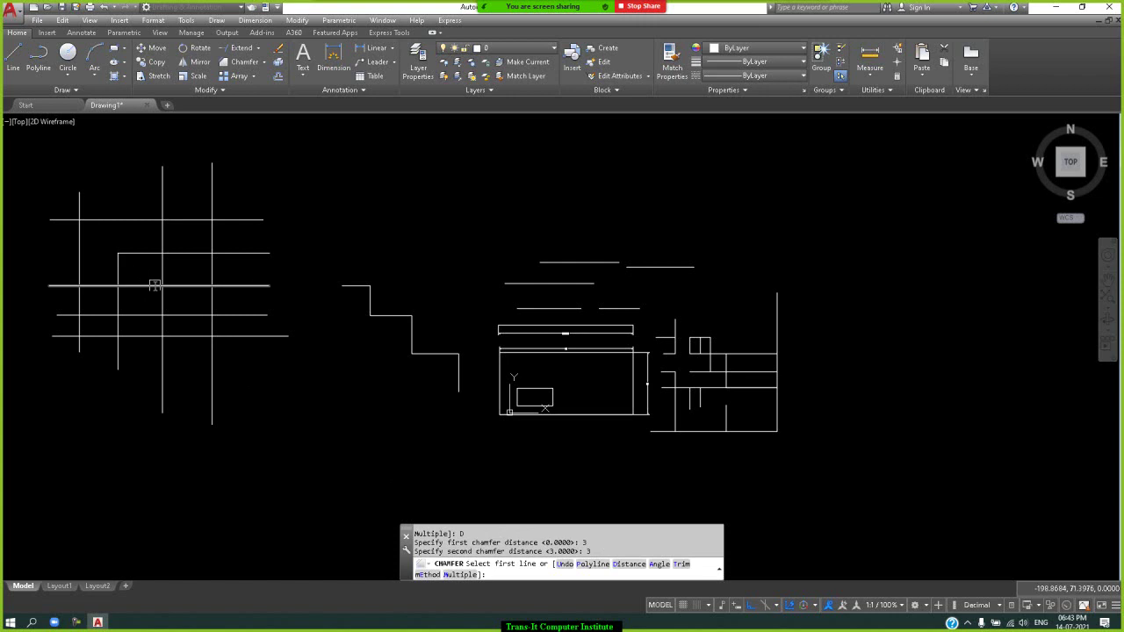
left_click(121, 269)
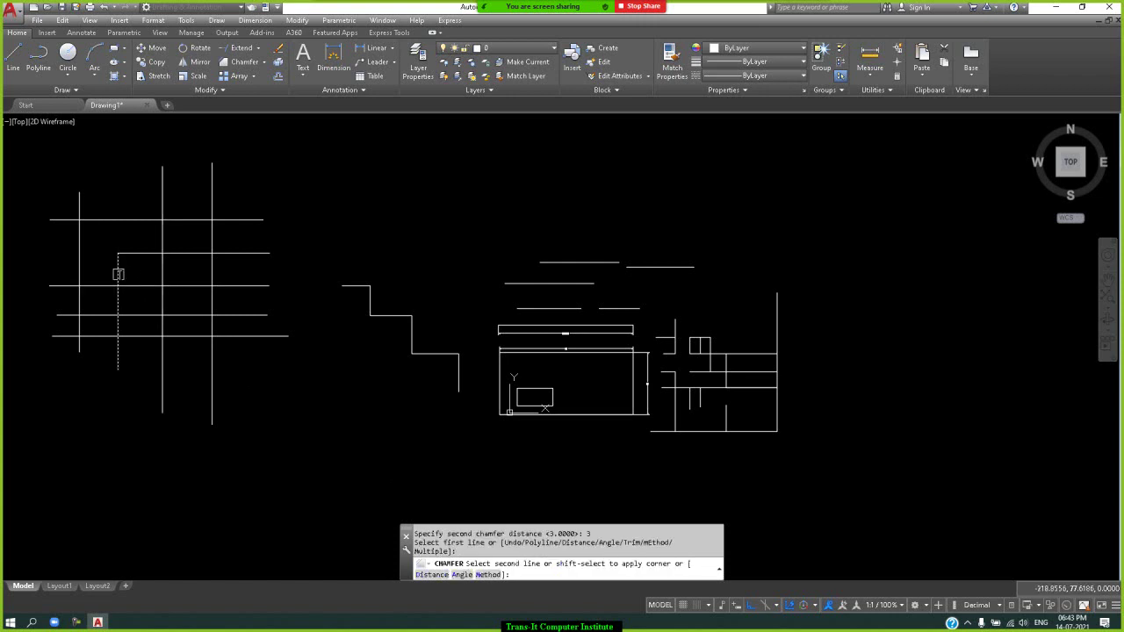
left_click(144, 253)
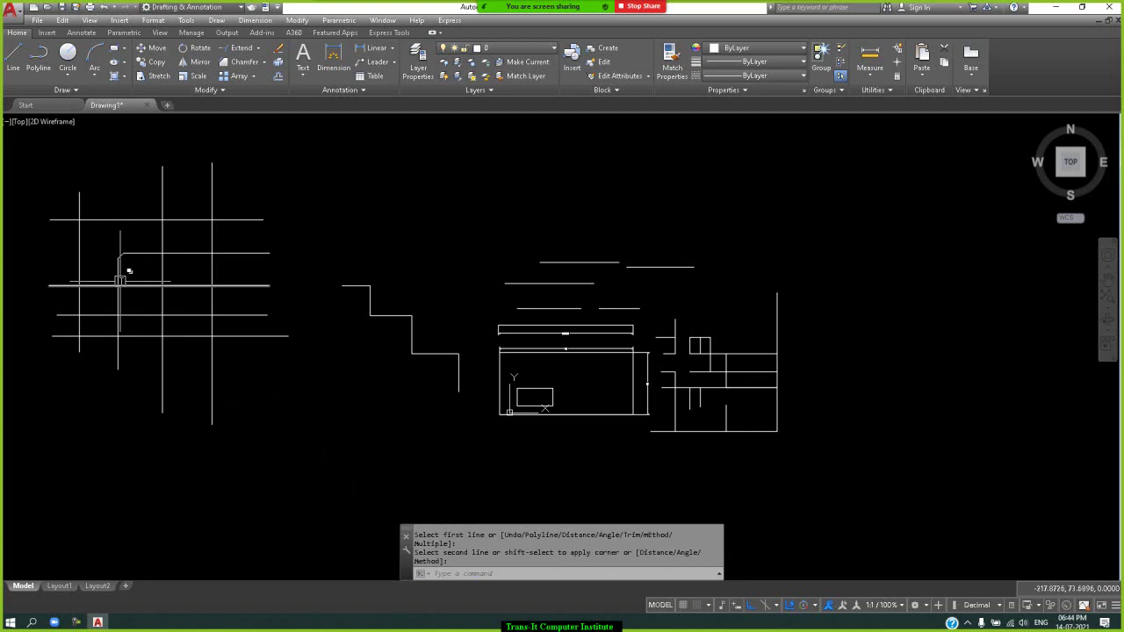
scroll(115, 256, "up", 6)
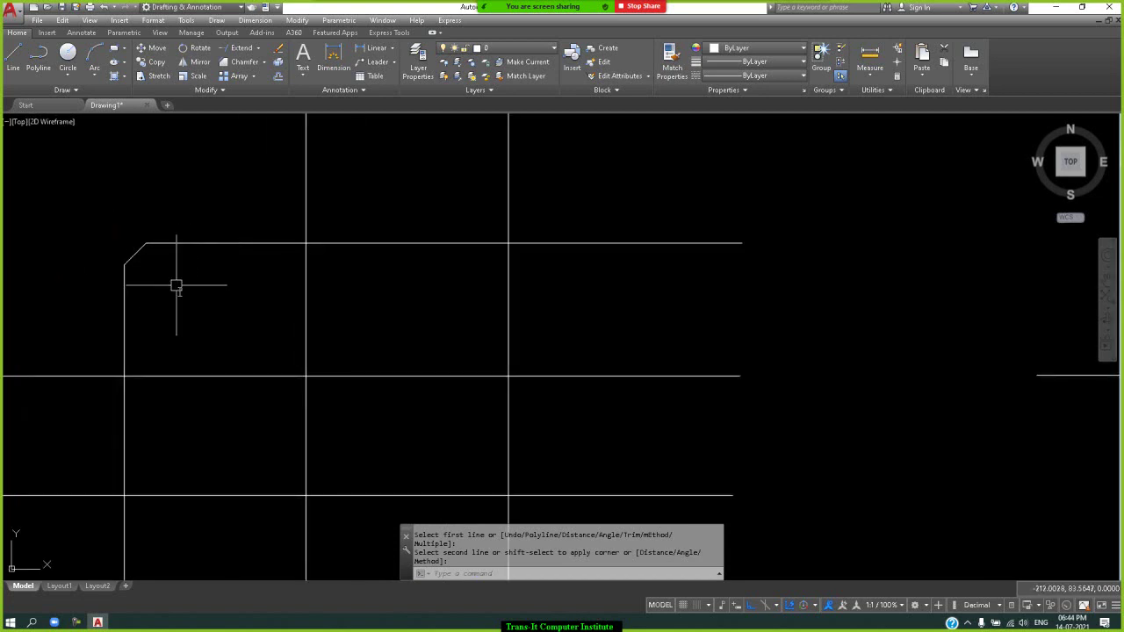
scroll(202, 305, "down", 2)
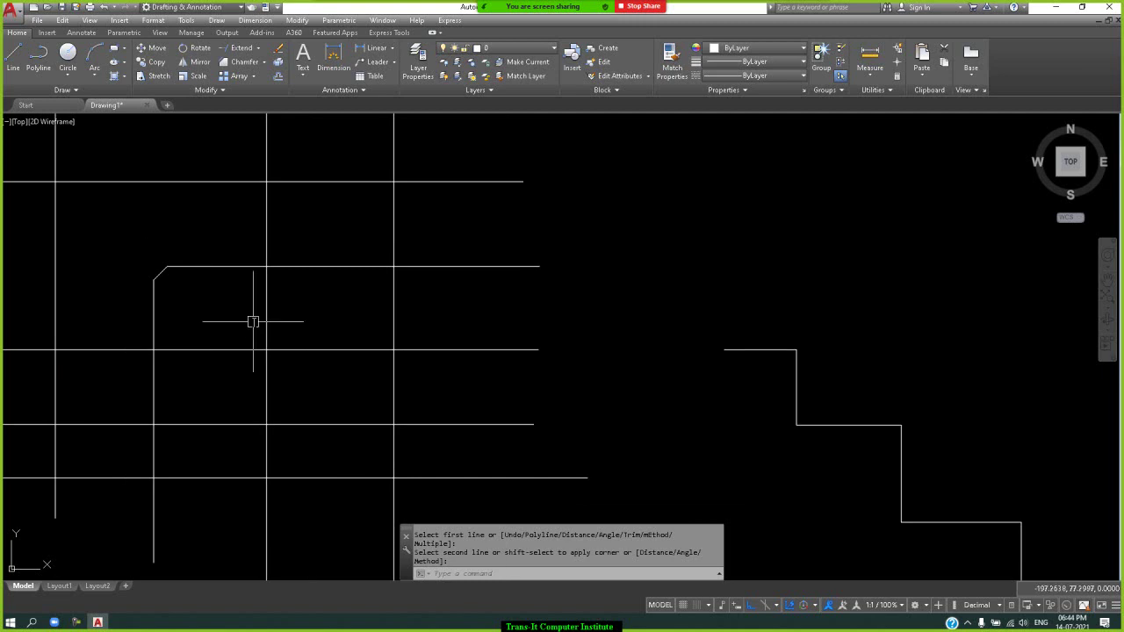
Chamfer the third vertical line with the second horizontal line using the Angle option, length 5 and angle 30, keeping the lower and right-hand portions.
type("CHA")
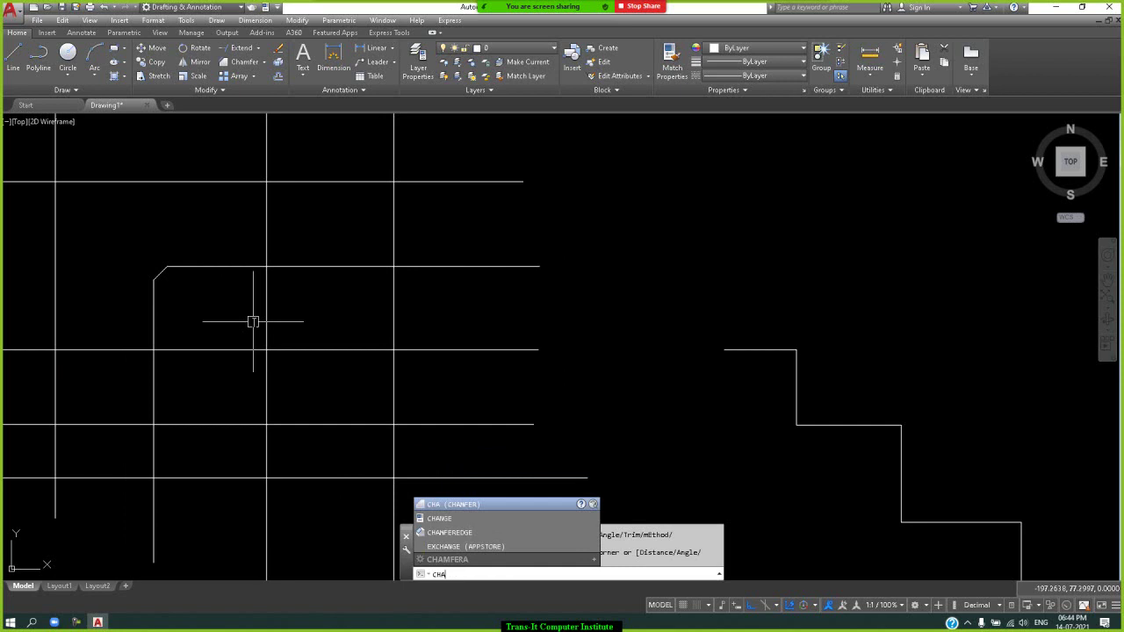
key("Return")
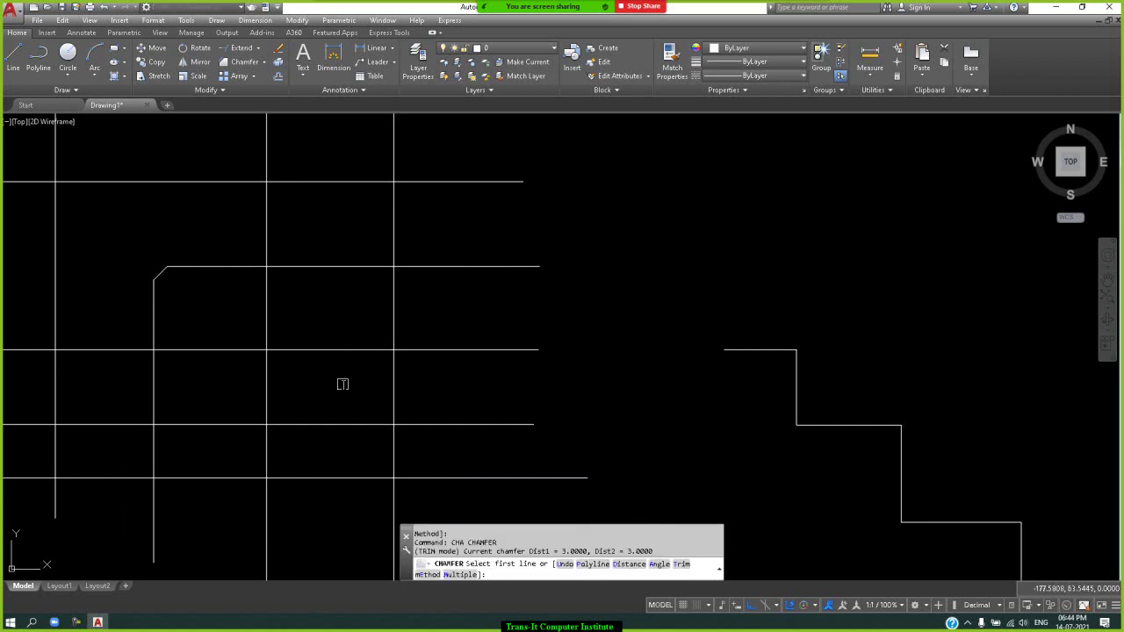
left_click(660, 563)
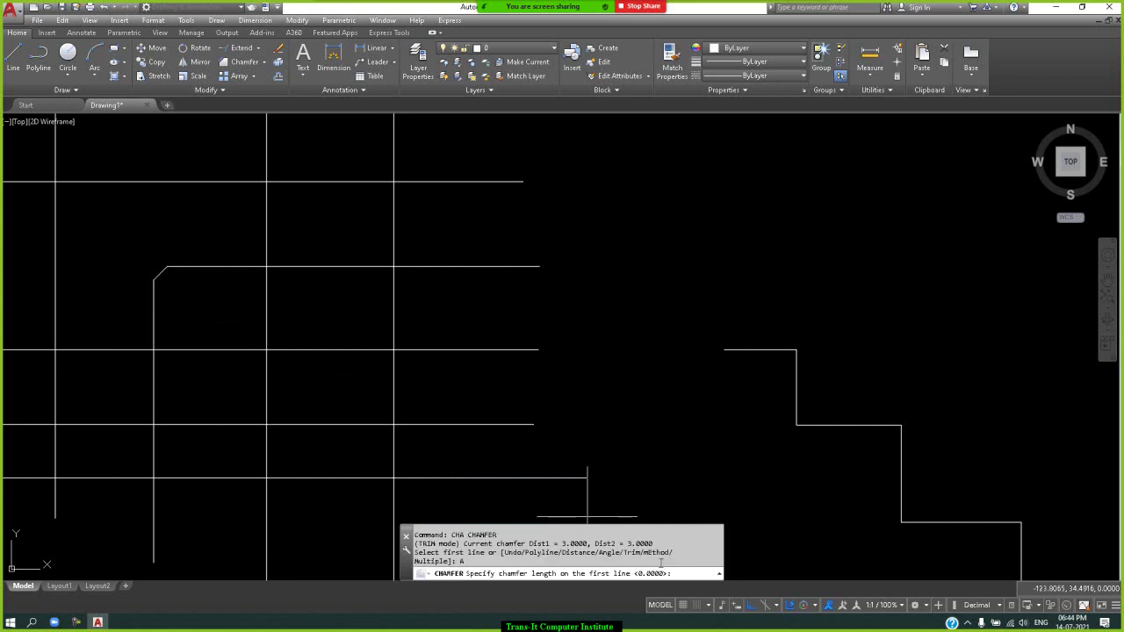
key("Return")
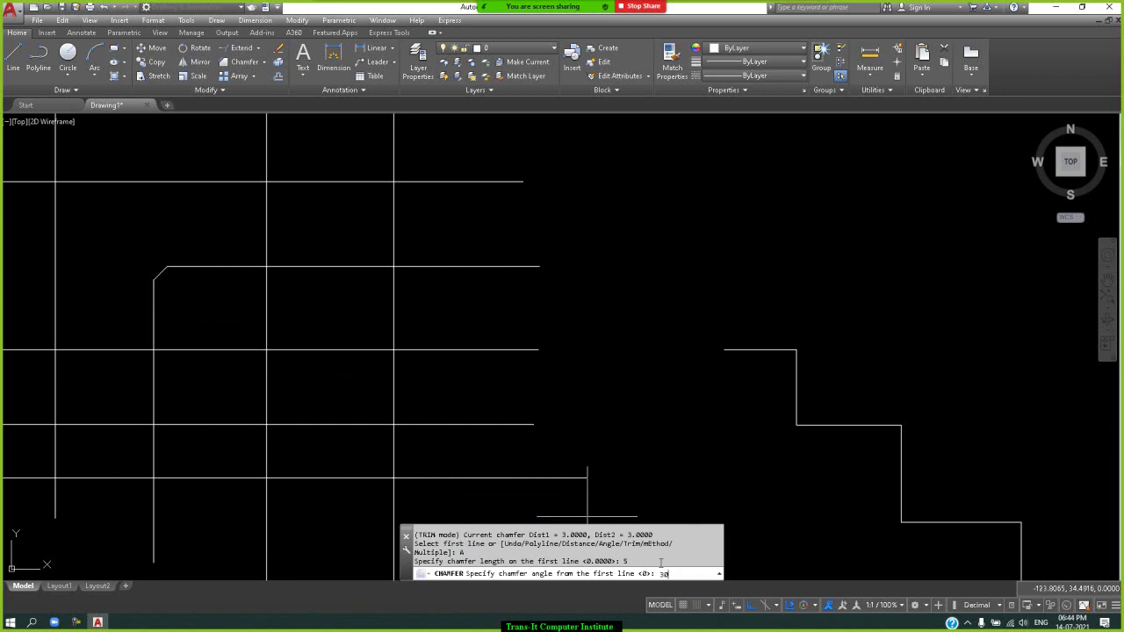
type("30")
key("Return")
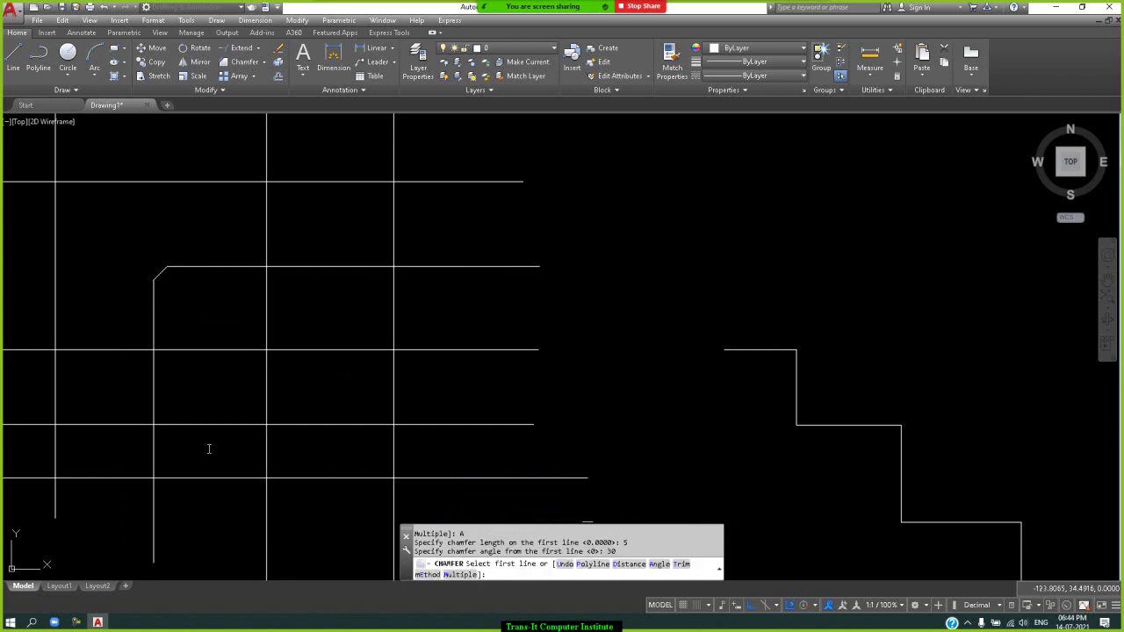
left_click(269, 311)
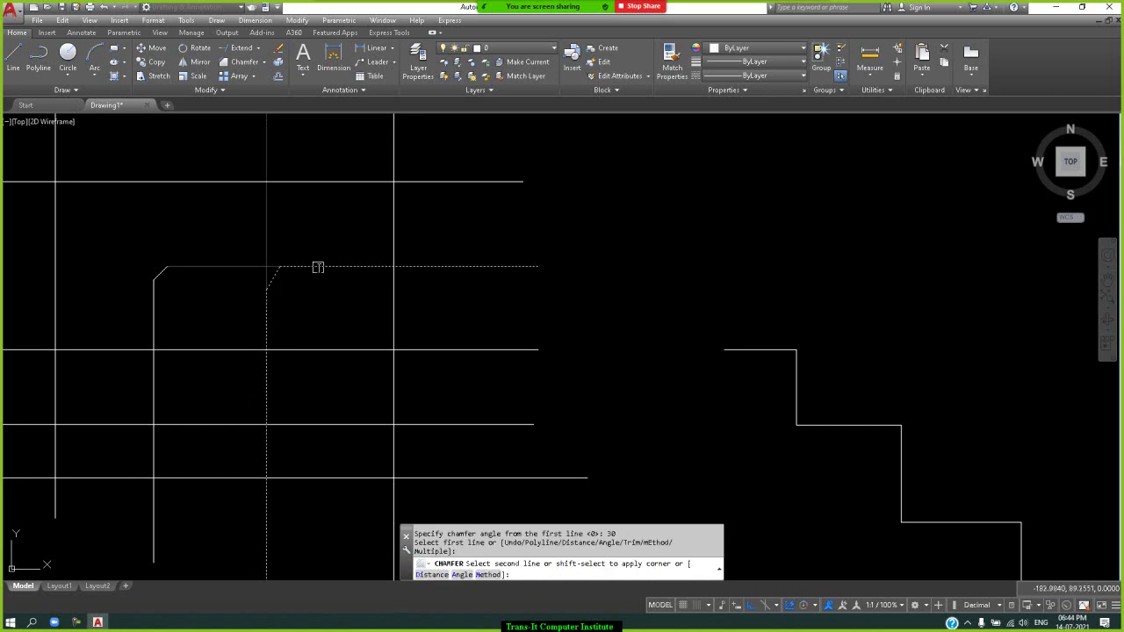
left_click(318, 267)
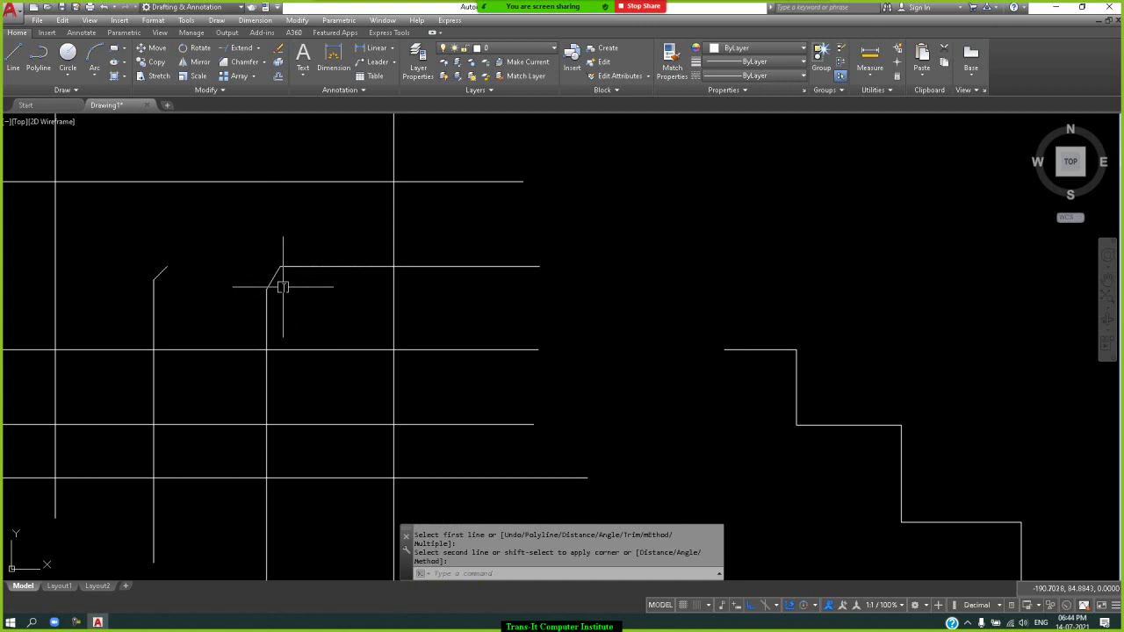
Switch the chamfer method to Distance and chamfer the fourth vertical line with the third horizontal line from the top.
key("Return")
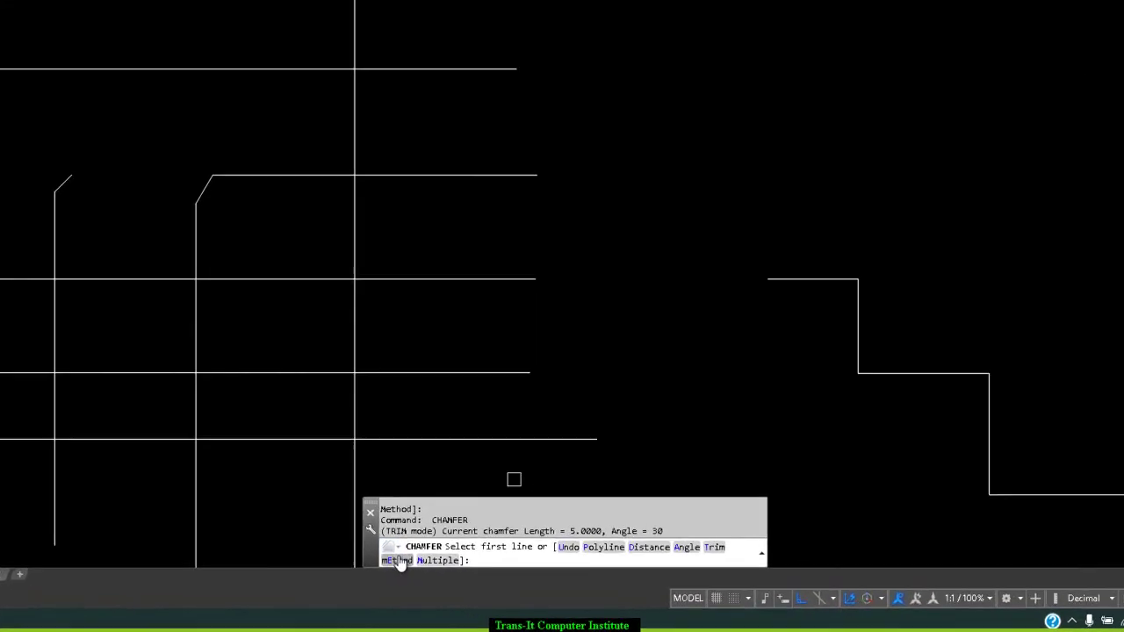
left_click(397, 560)
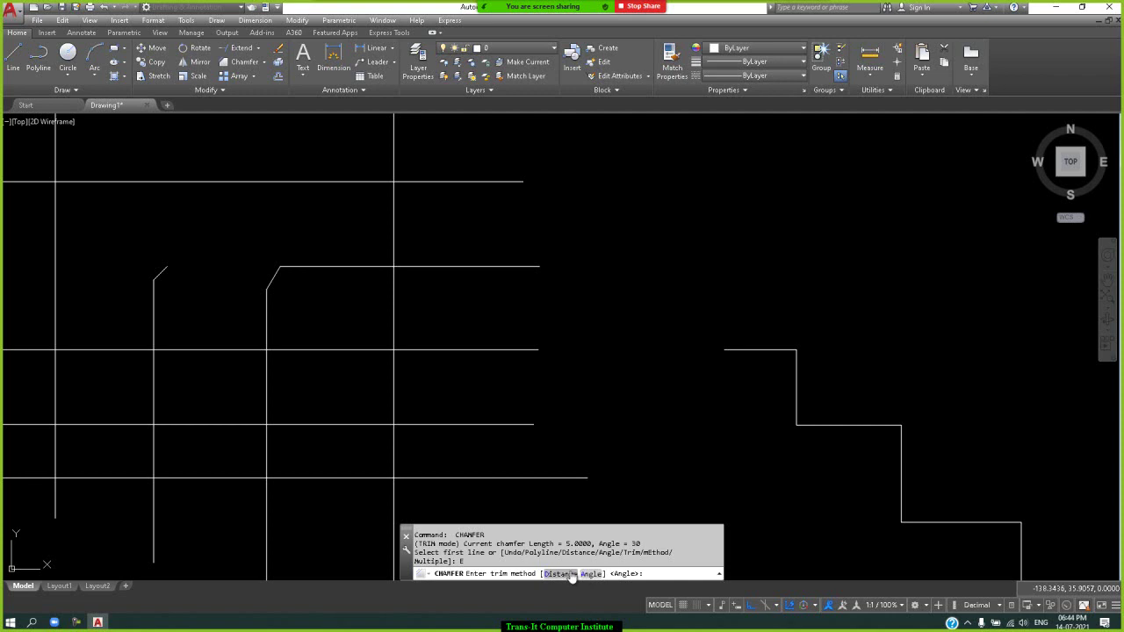
left_click(561, 574)
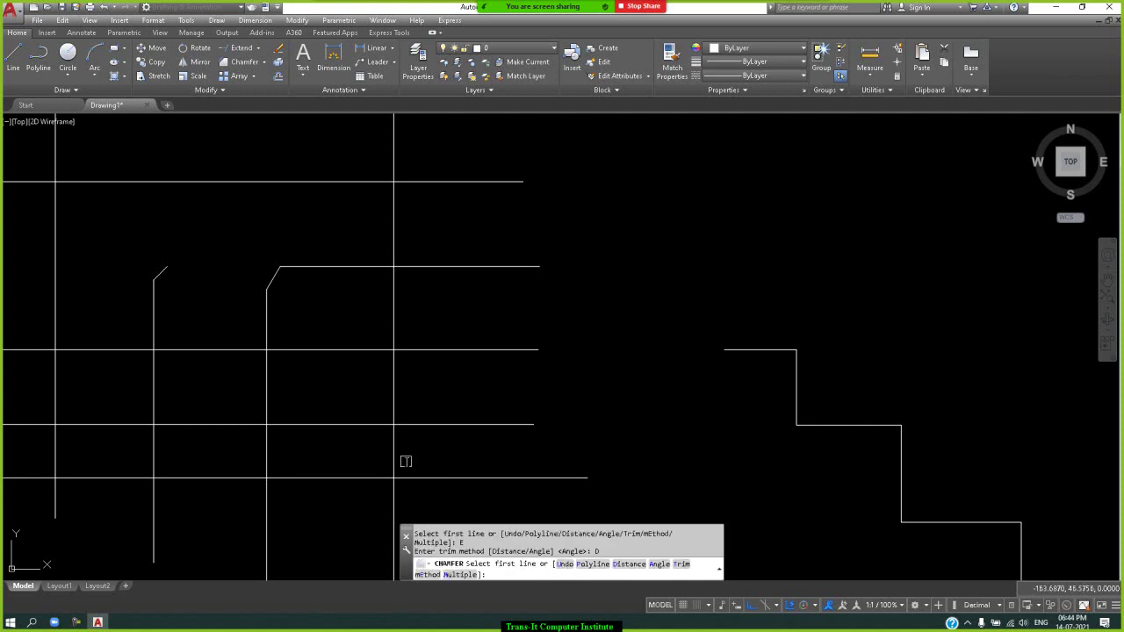
left_click(392, 380)
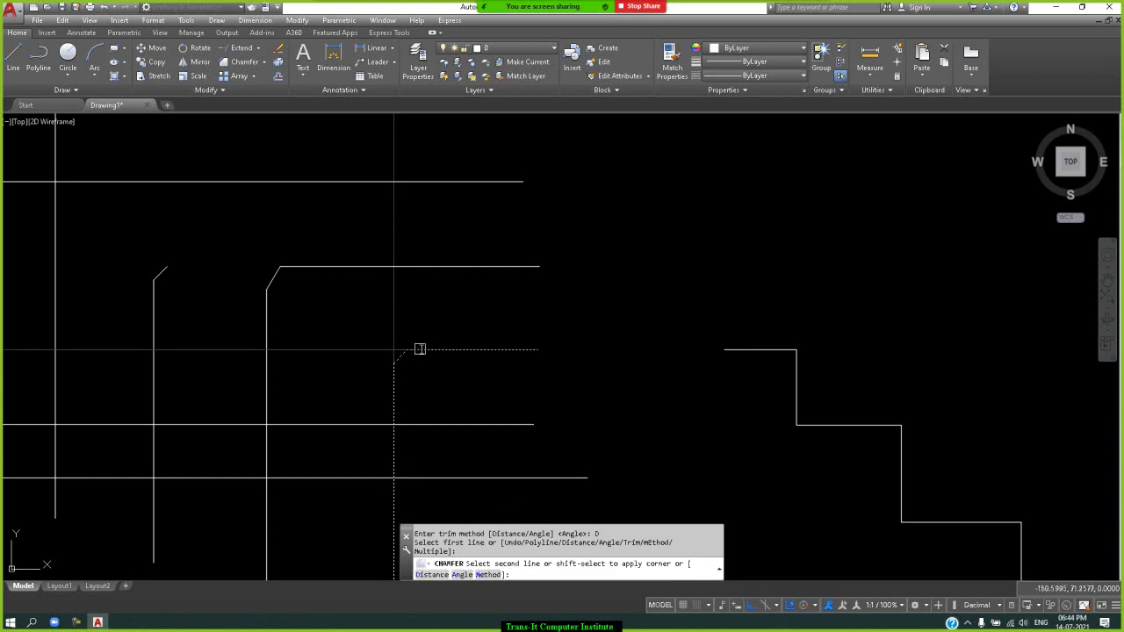
left_click(422, 348)
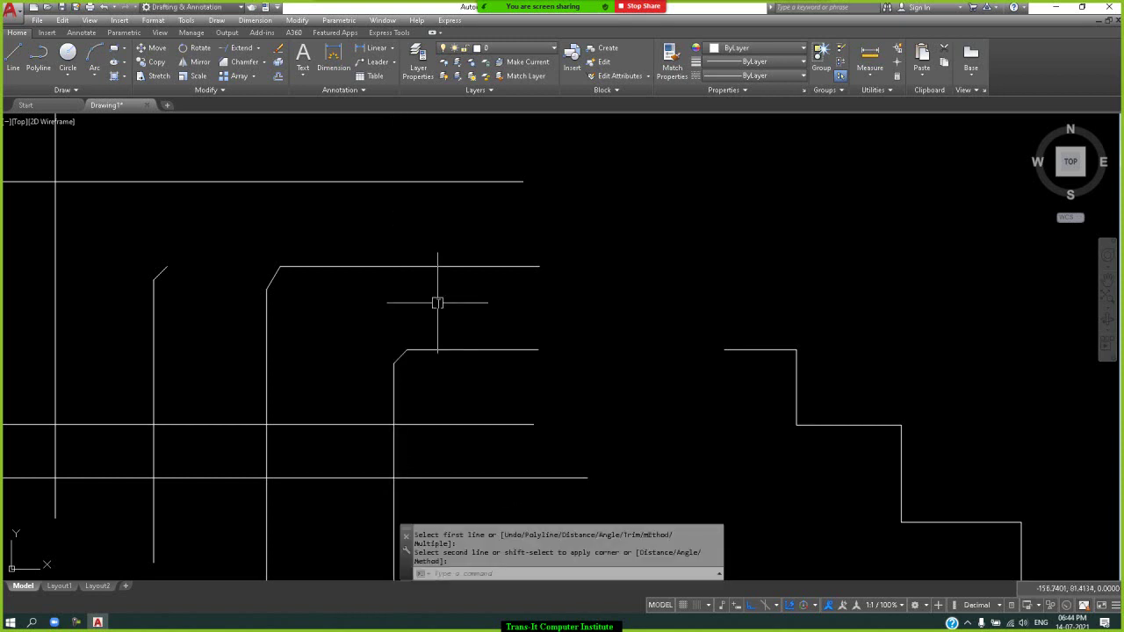
Try the Chamfer Undo option, accept 3 for both distances, and chamfer the first vertical line with the top horizontal line.
key("Return")
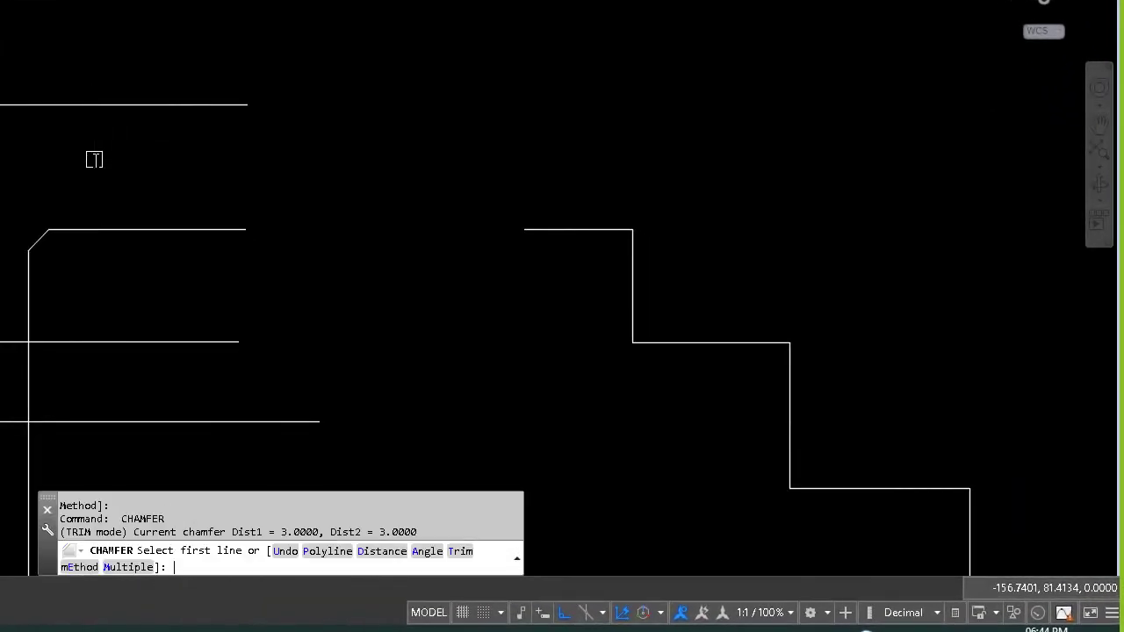
left_click(286, 551)
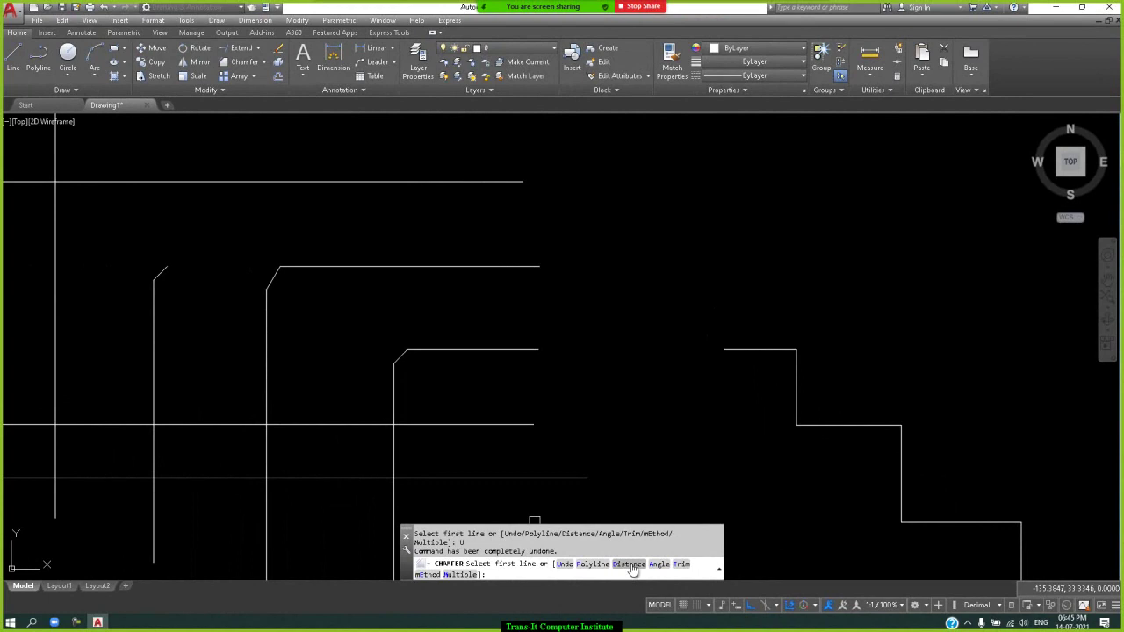
left_click(630, 565)
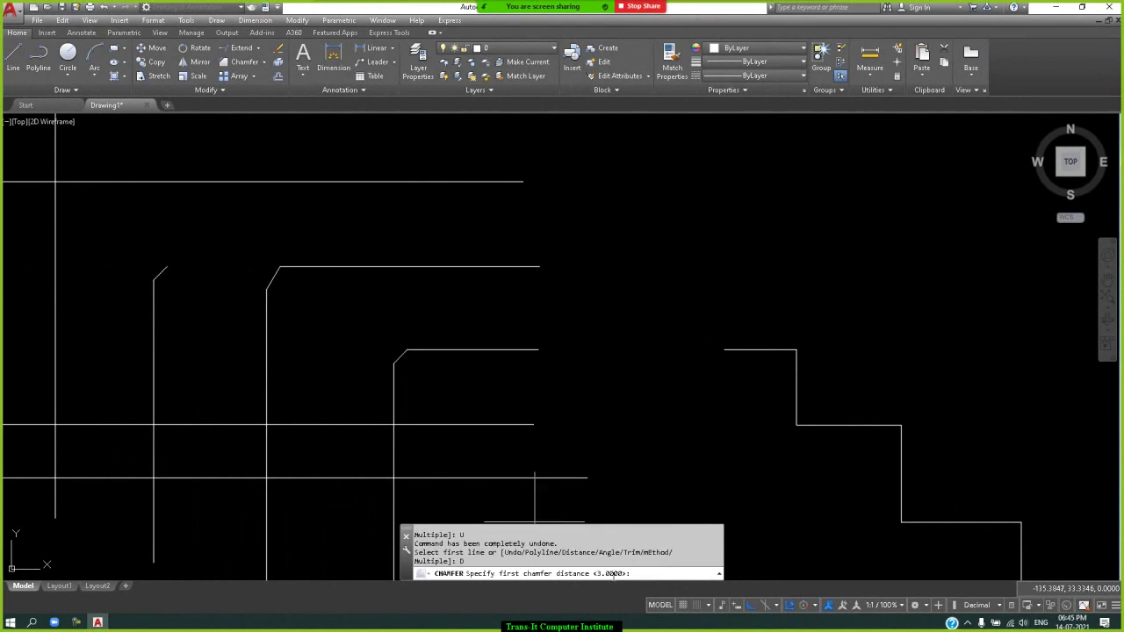
key("Return")
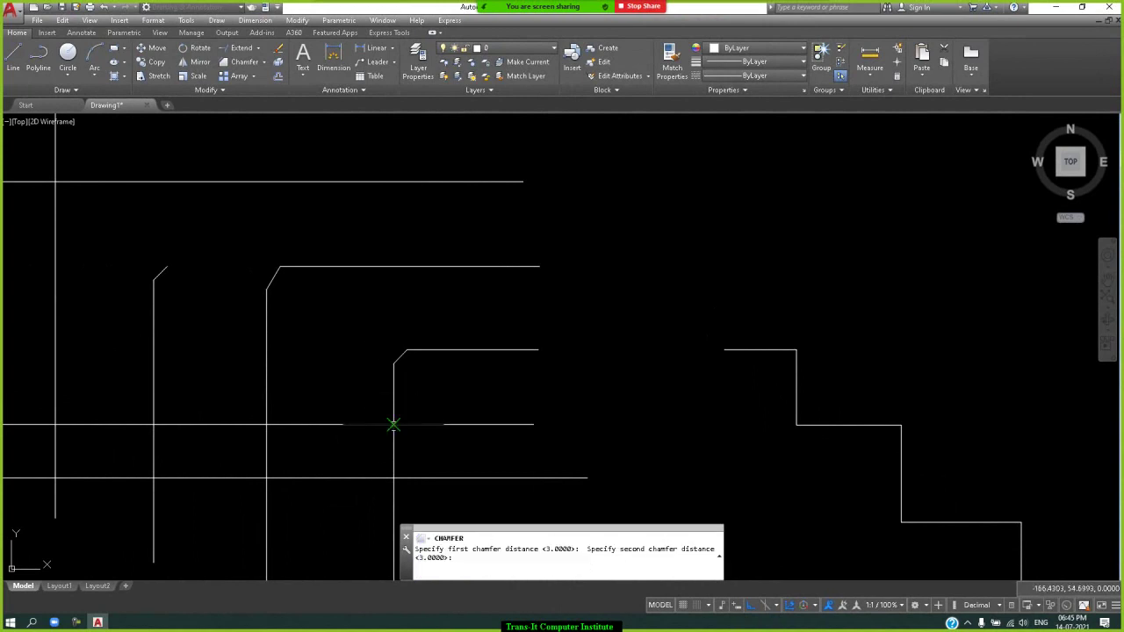
key("Return")
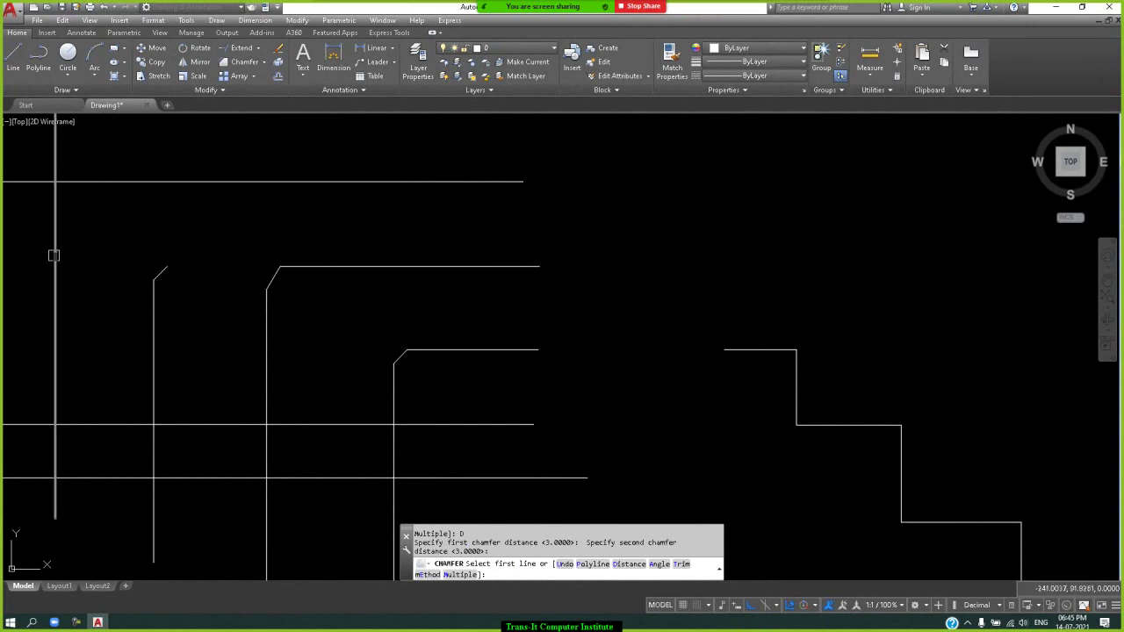
left_click(54, 256)
left_click(117, 182)
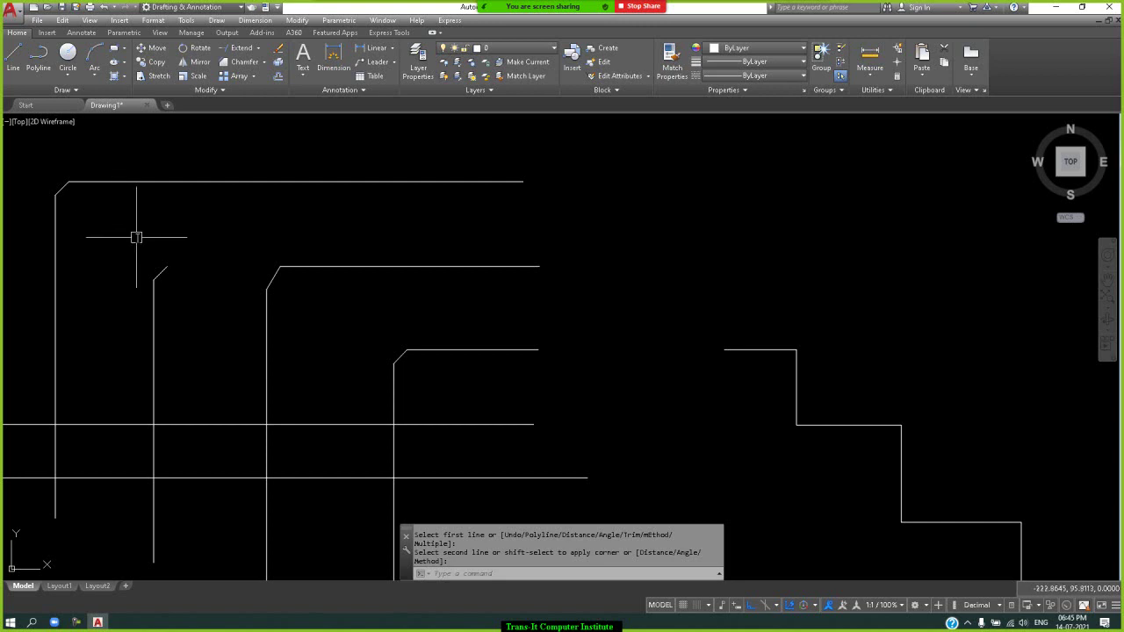
Chamfer the third vertical line with the top horizontal line using the Multiple option, and end the command.
key("Return")
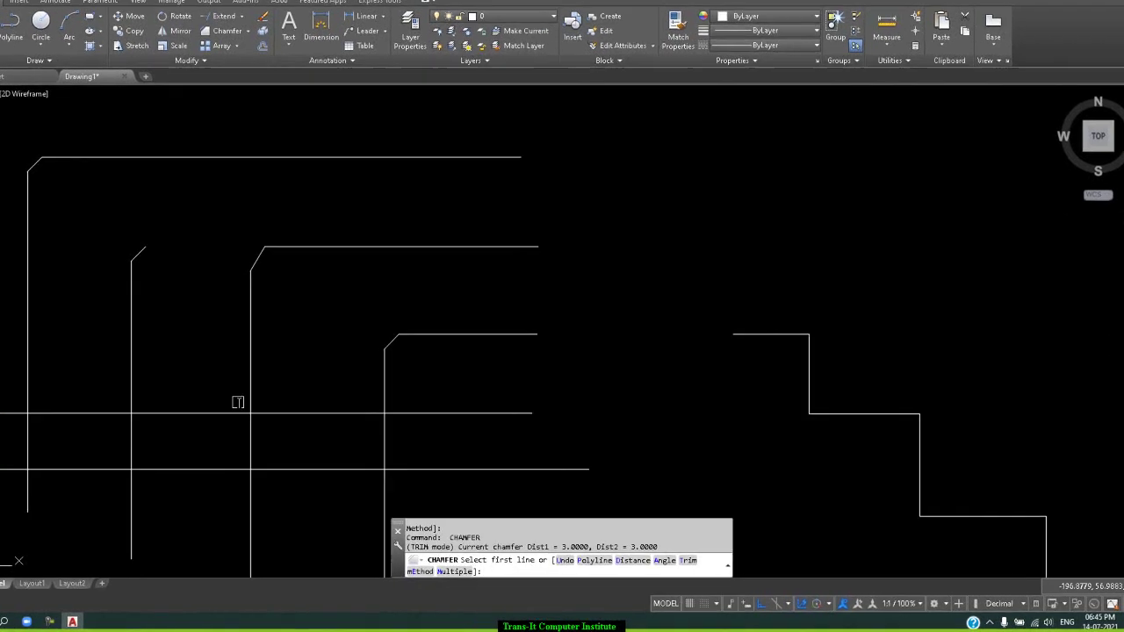
left_click(564, 532)
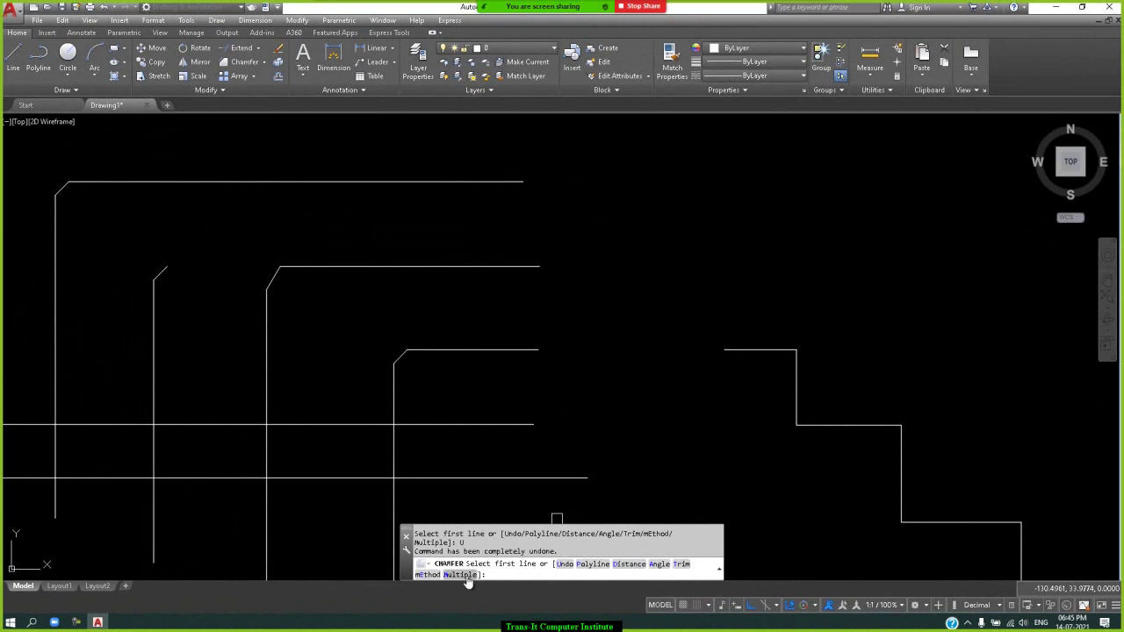
left_click(464, 575)
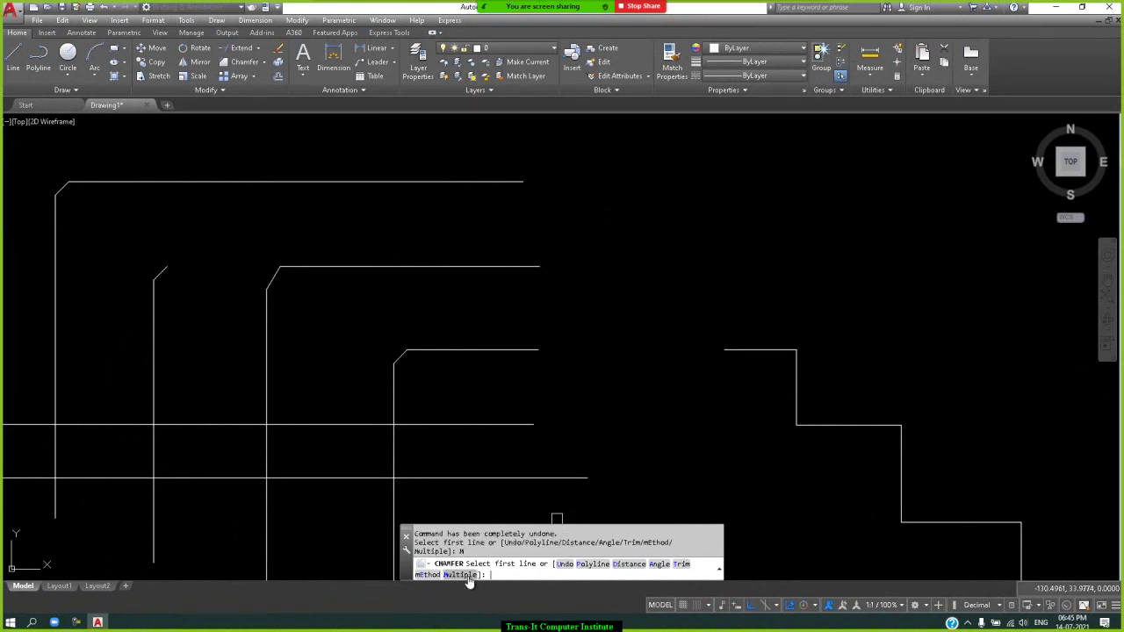
left_click(265, 378)
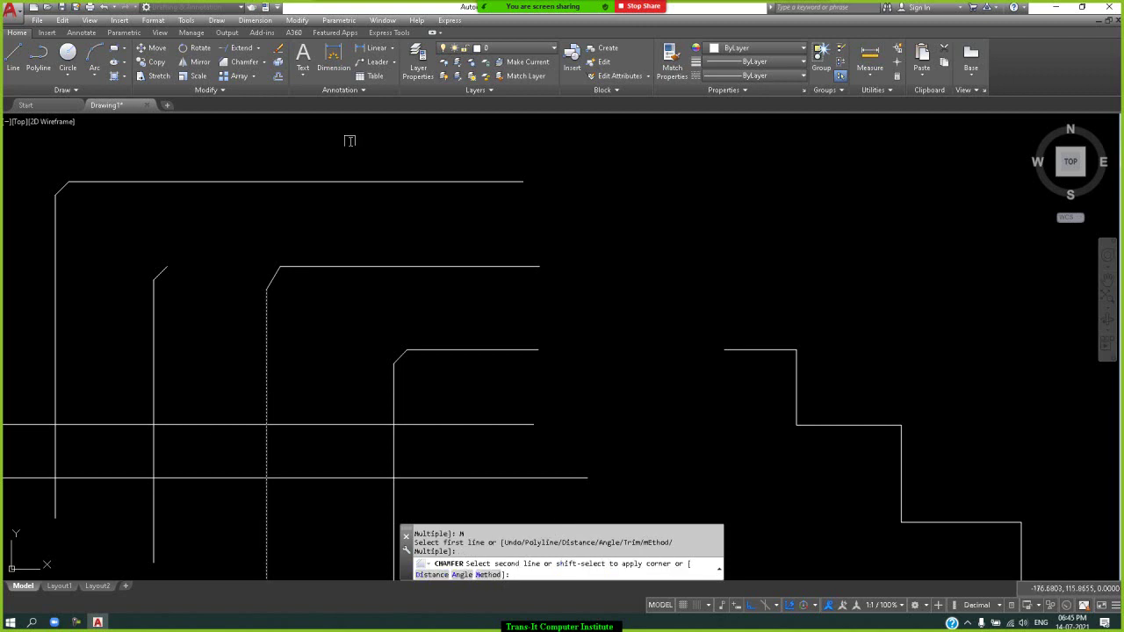
left_click(357, 182)
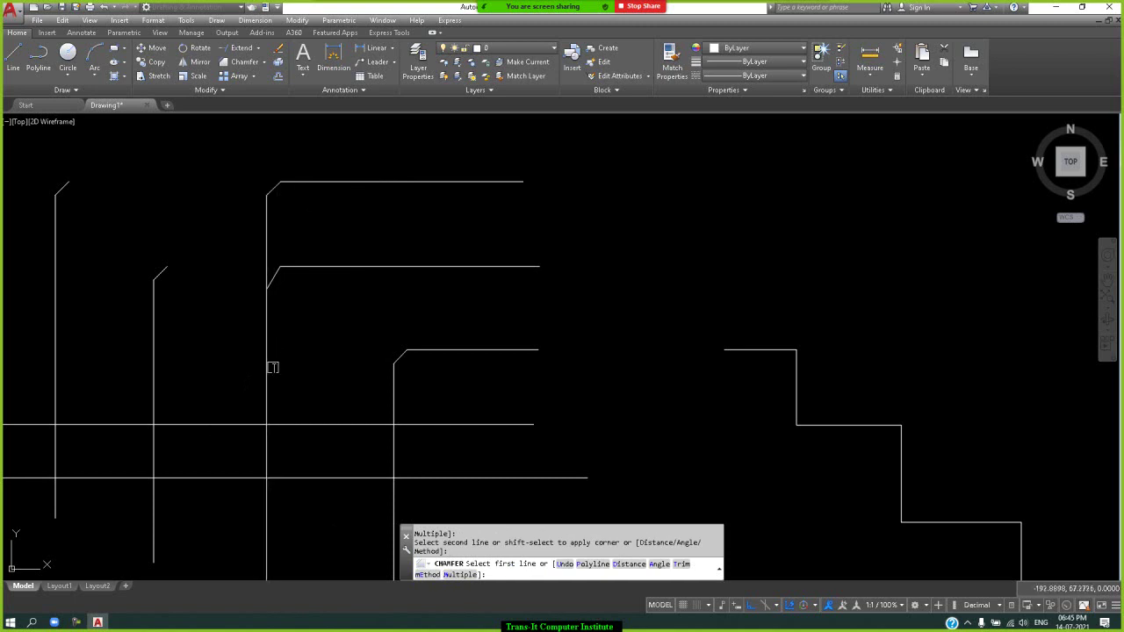
right_click(266, 365)
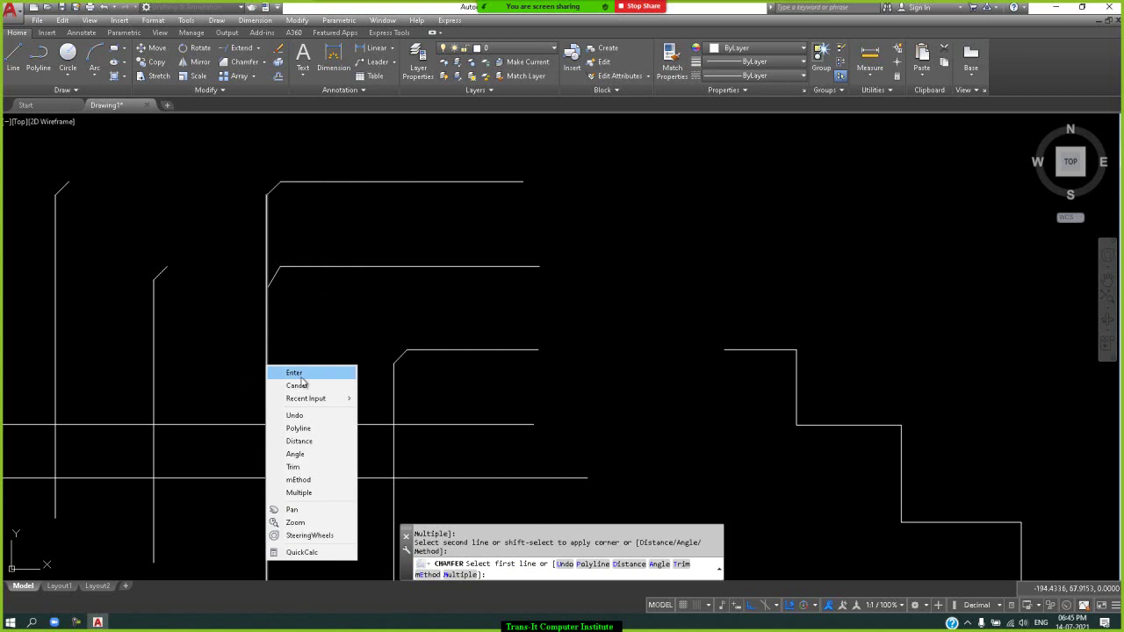
left_click(301, 381)
Chamfer the fourth horizontal line with the fourth vertical line using the Multiple option, keeping the left-hand and upper portions.
key("Return")
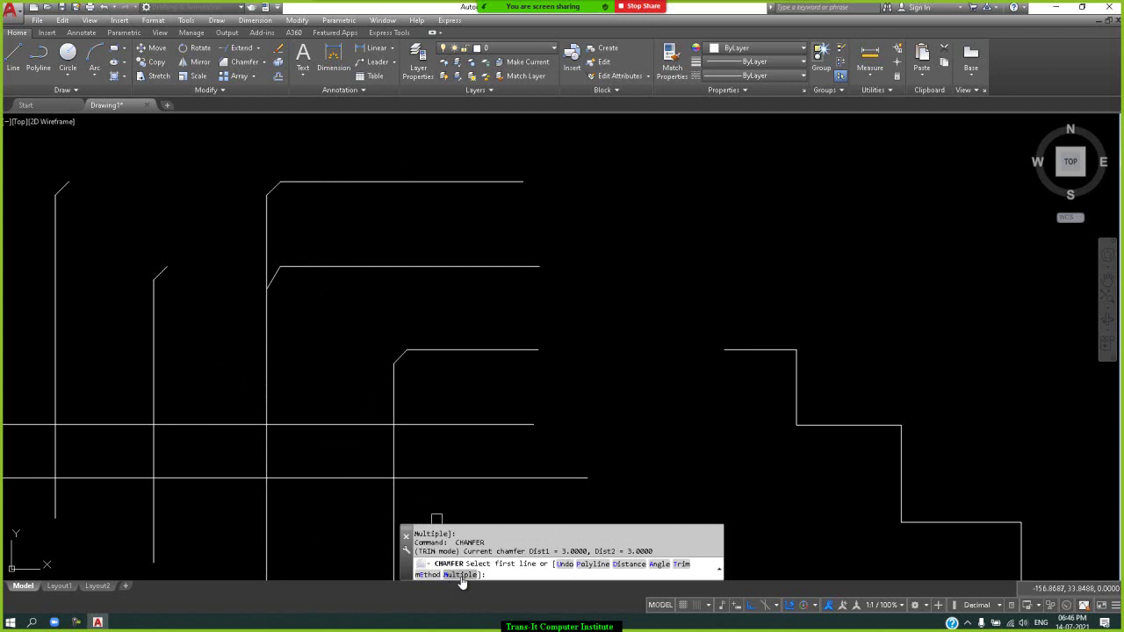
left_click(460, 575)
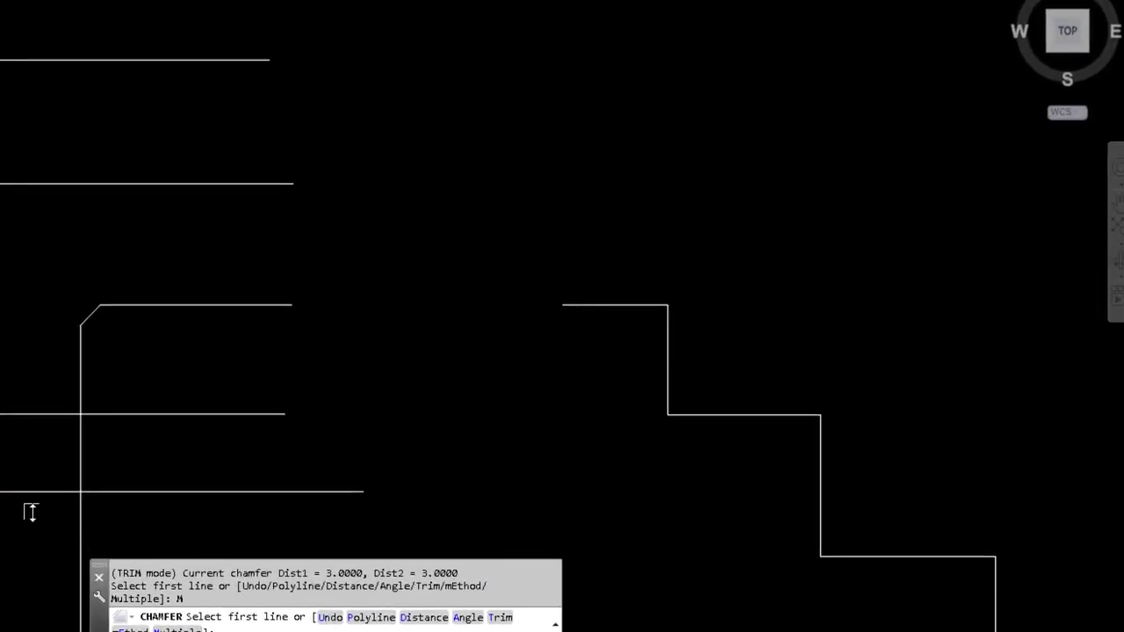
left_click(35, 413)
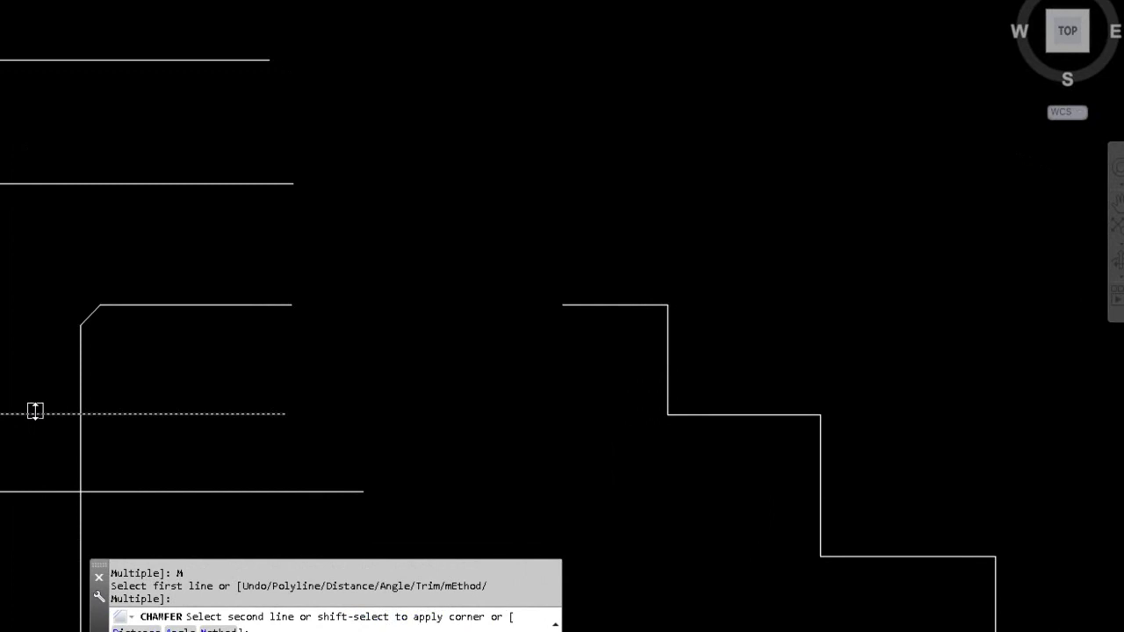
left_click(81, 374)
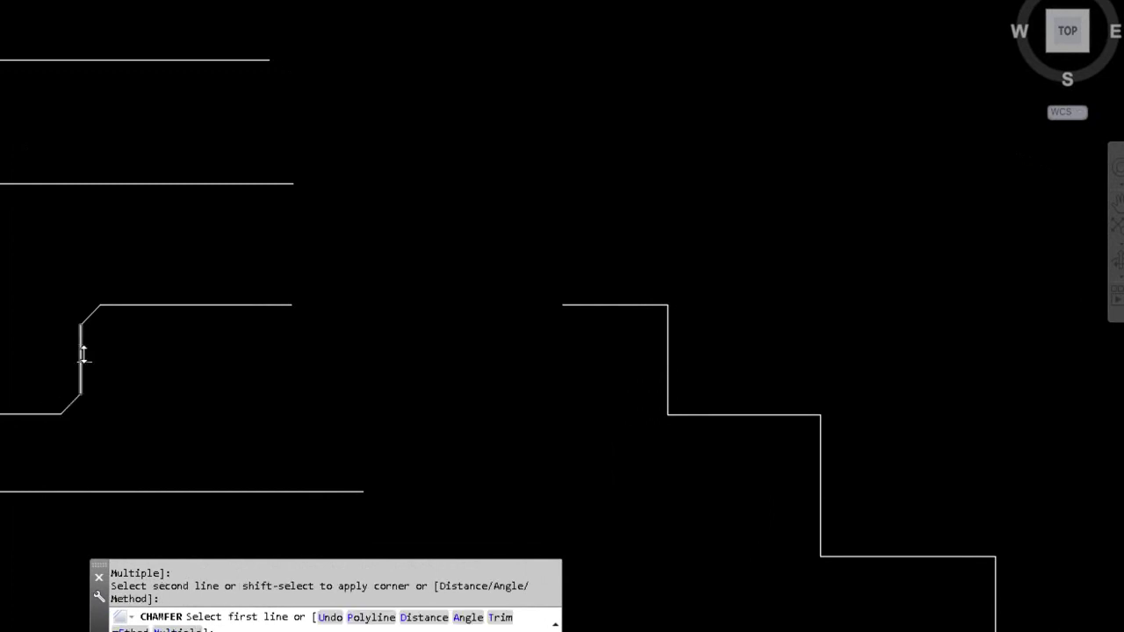
Continue chamfering the fourth vertical line with the second horizontal line and with the left-hand part of the top horizontal line.
left_click(83, 353)
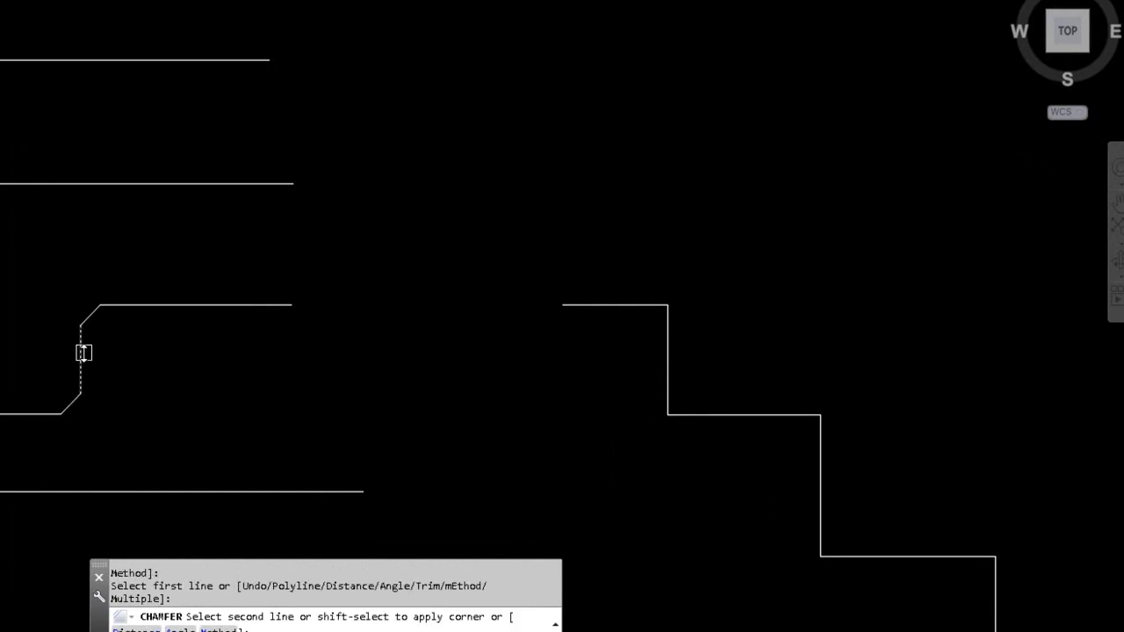
left_click(119, 183)
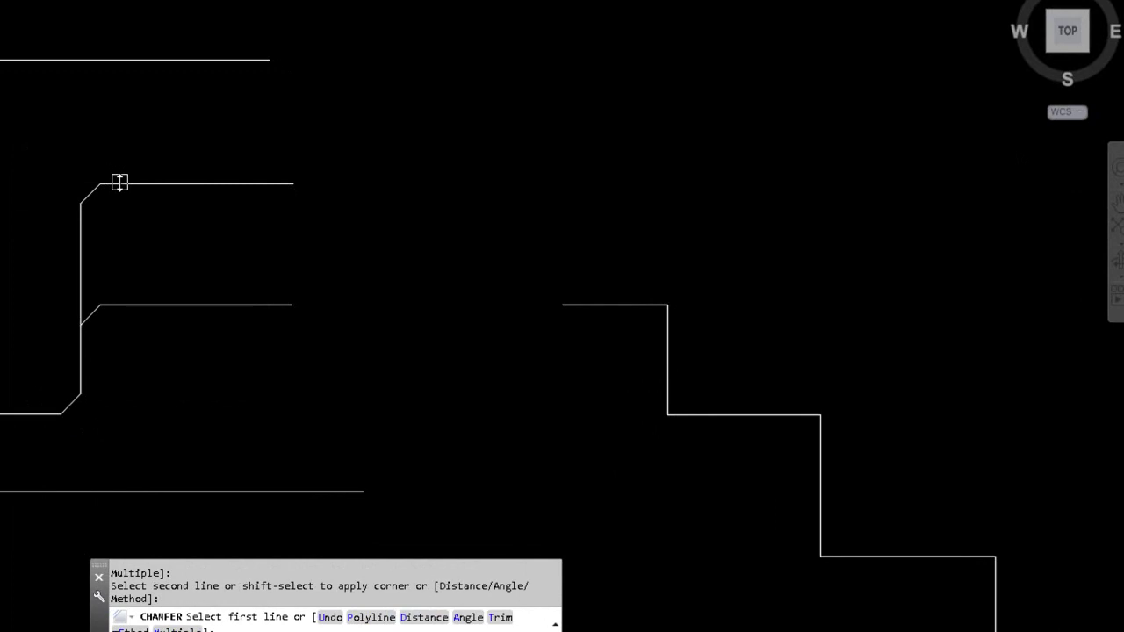
left_click(81, 228)
left_click(75, 201)
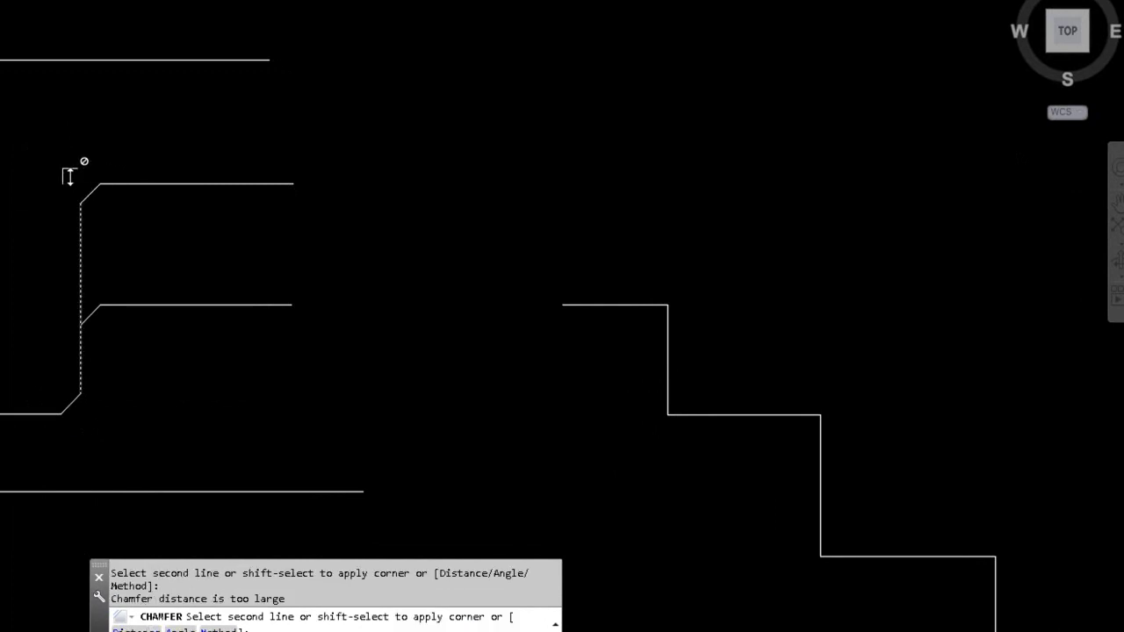
left_click(55, 56)
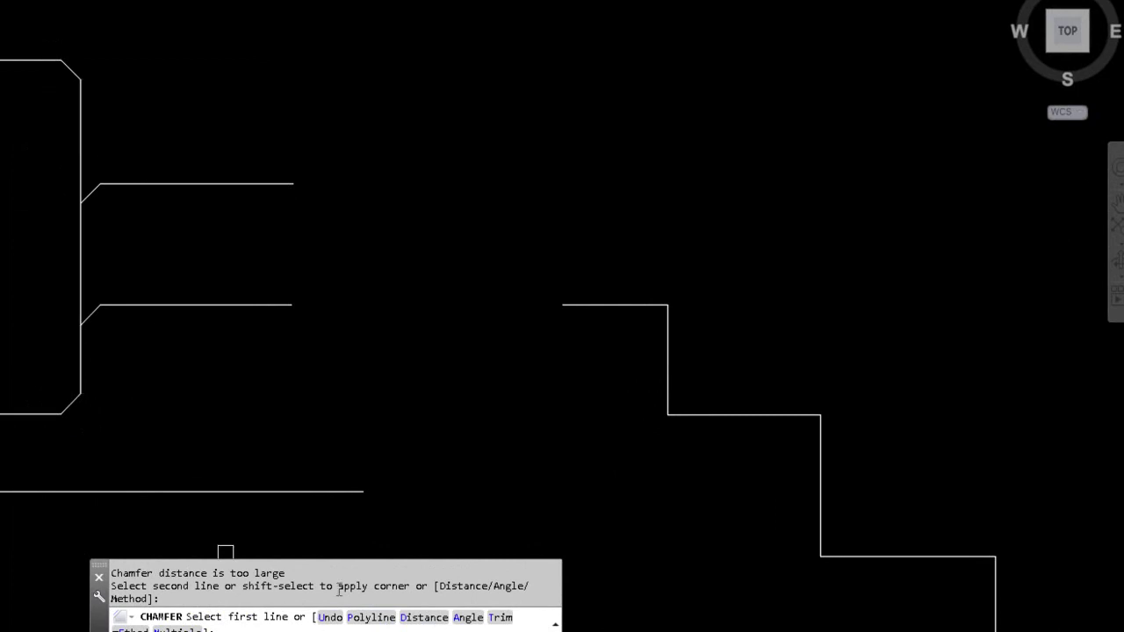
Undo the last two chamfers with the Chamfer Undo option and end the command.
left_click(331, 618)
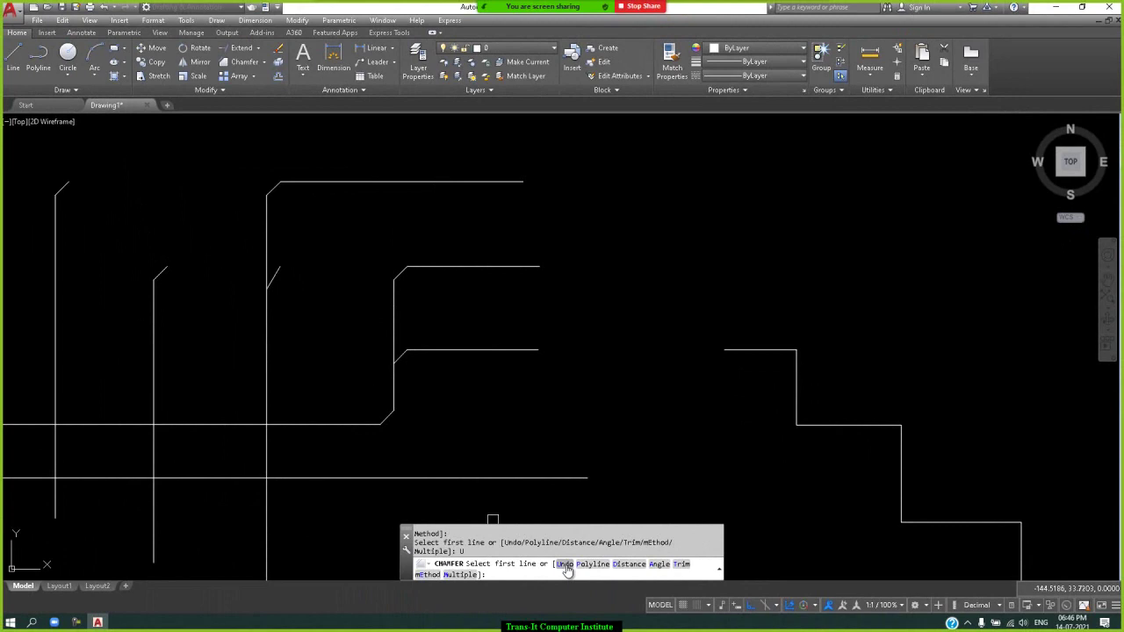
left_click(565, 567)
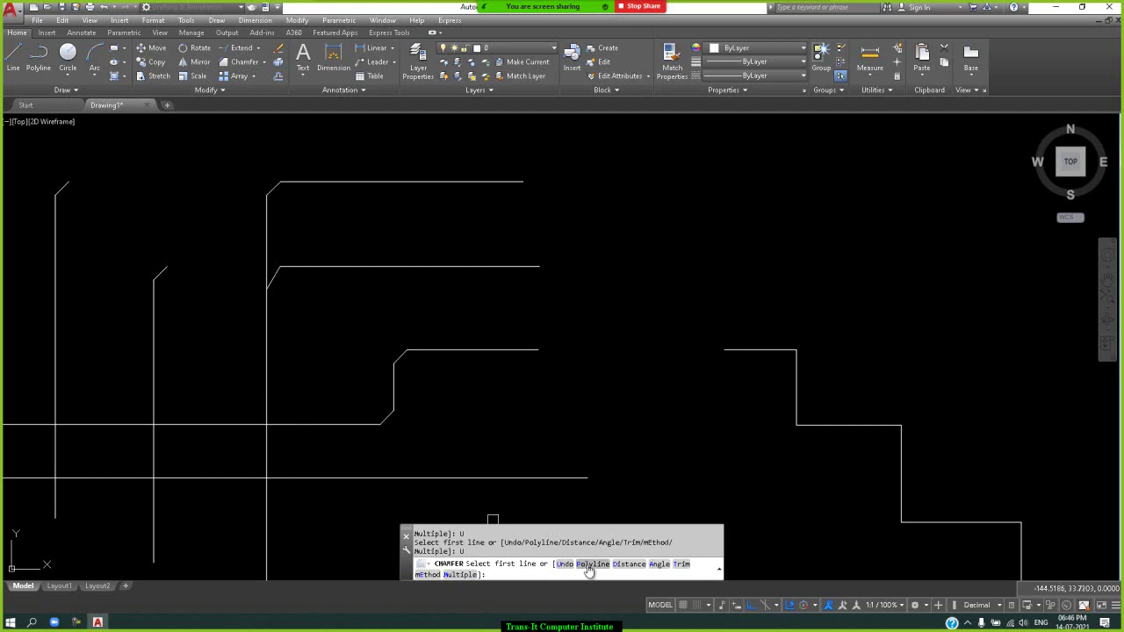
key("Escape")
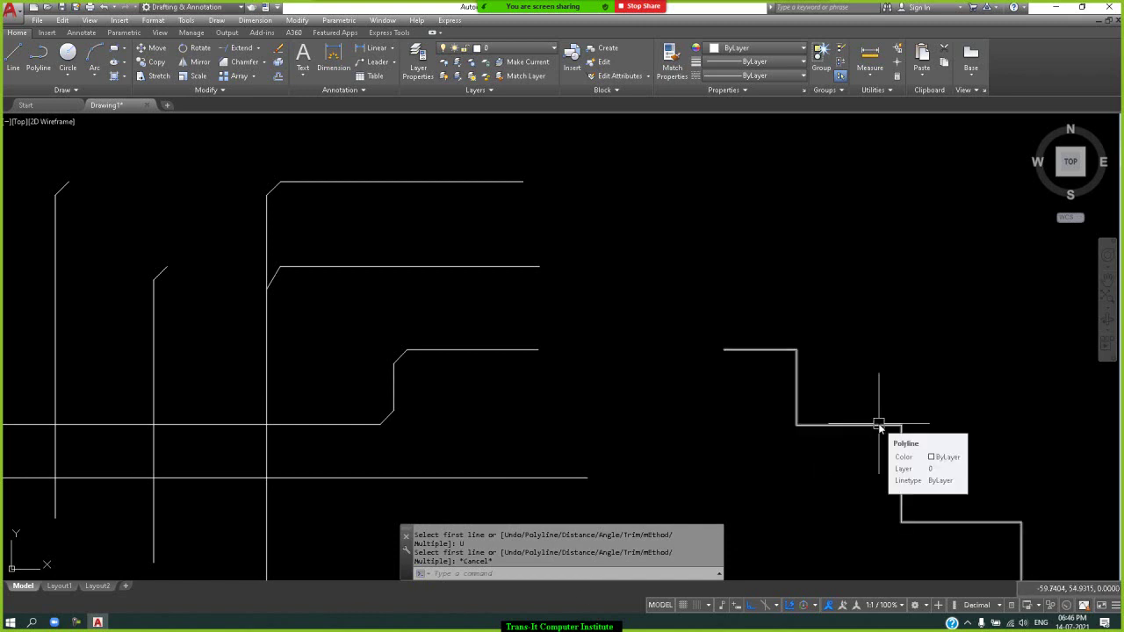
key("Escape")
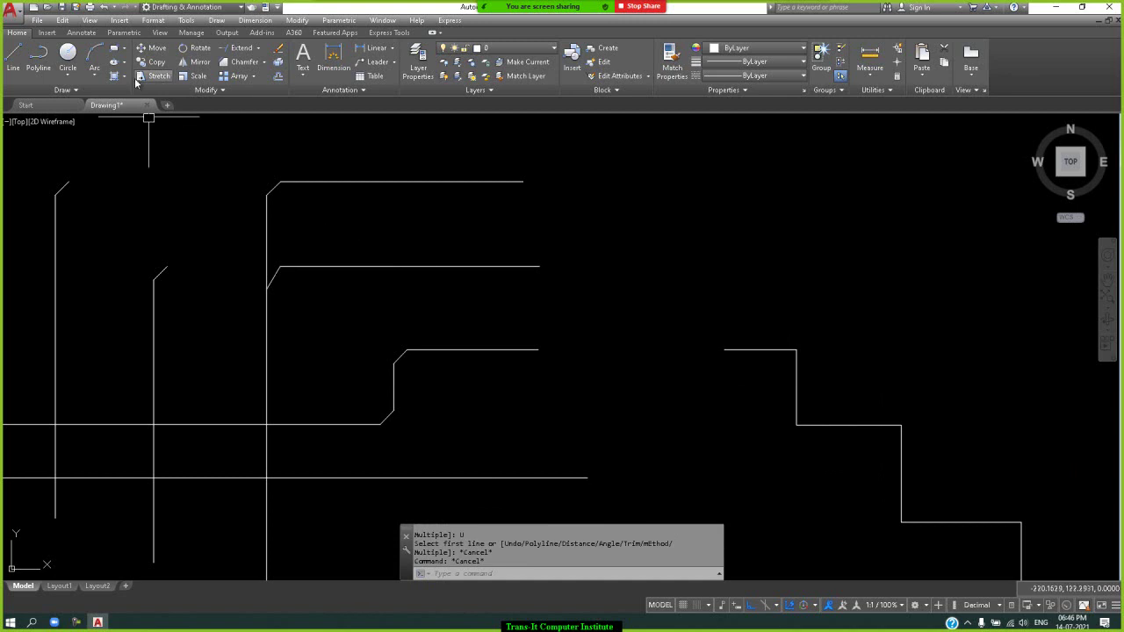
Draw a wide rectangle in the empty area above the stair-shaped polyline.
left_click(115, 50)
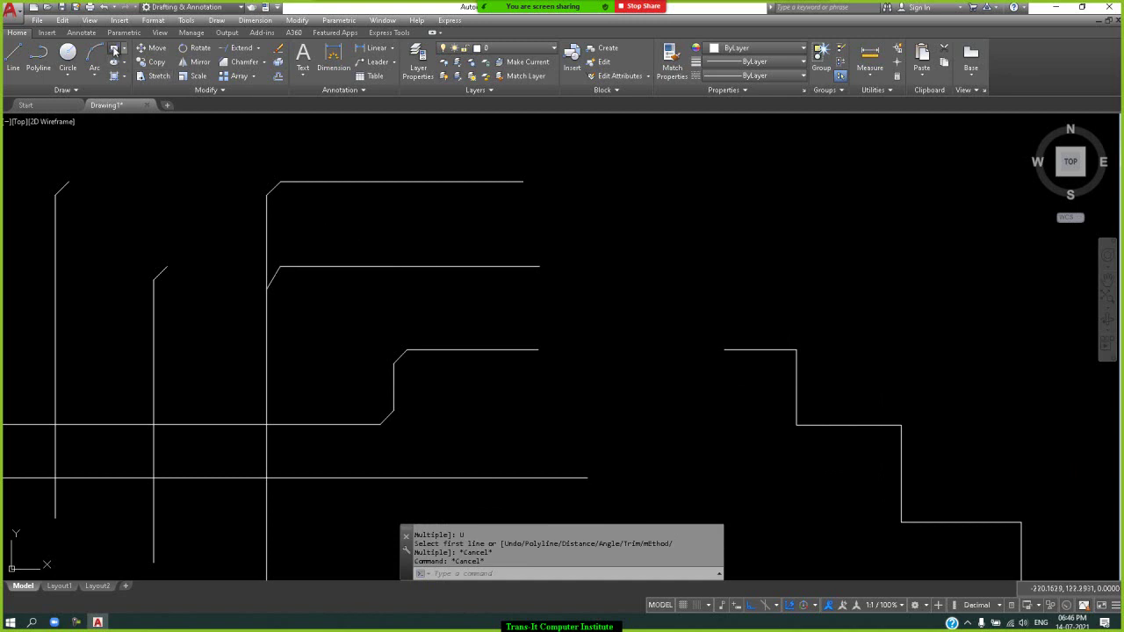
left_click(748, 156)
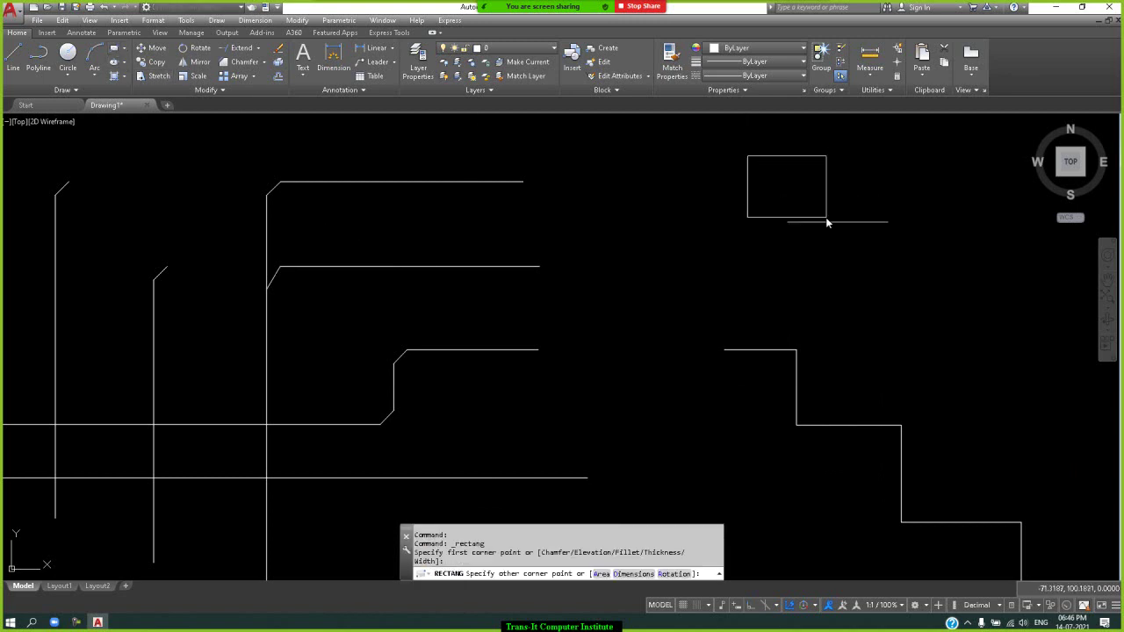
left_click(932, 250)
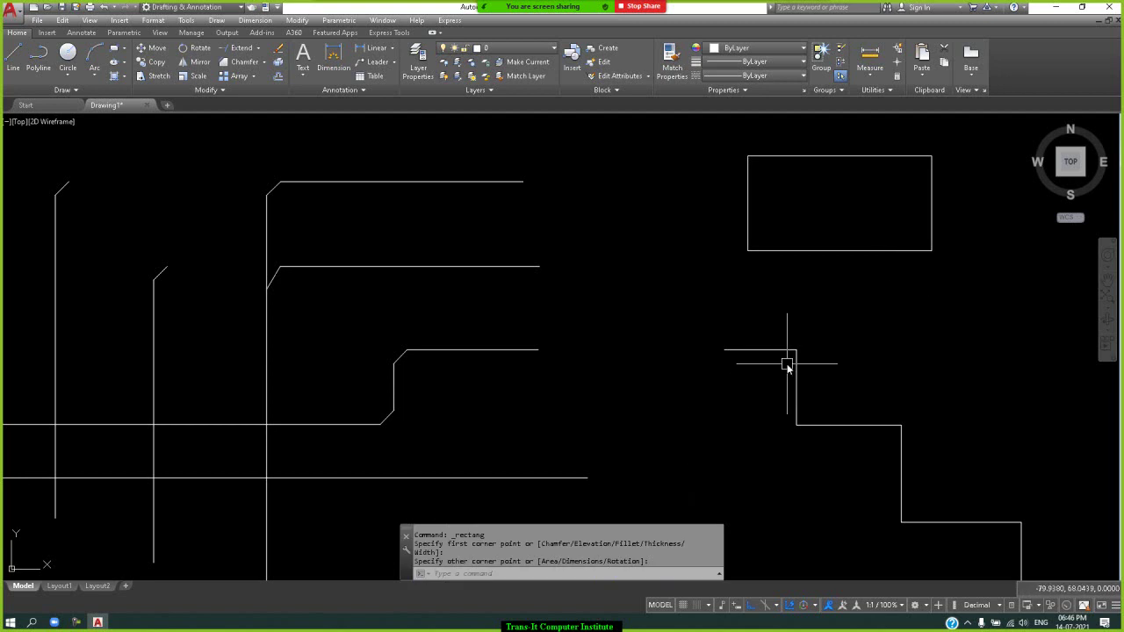
Chamfer all corners of the stair-shaped polyline at once using the Chamfer Polyline option.
type("cha")
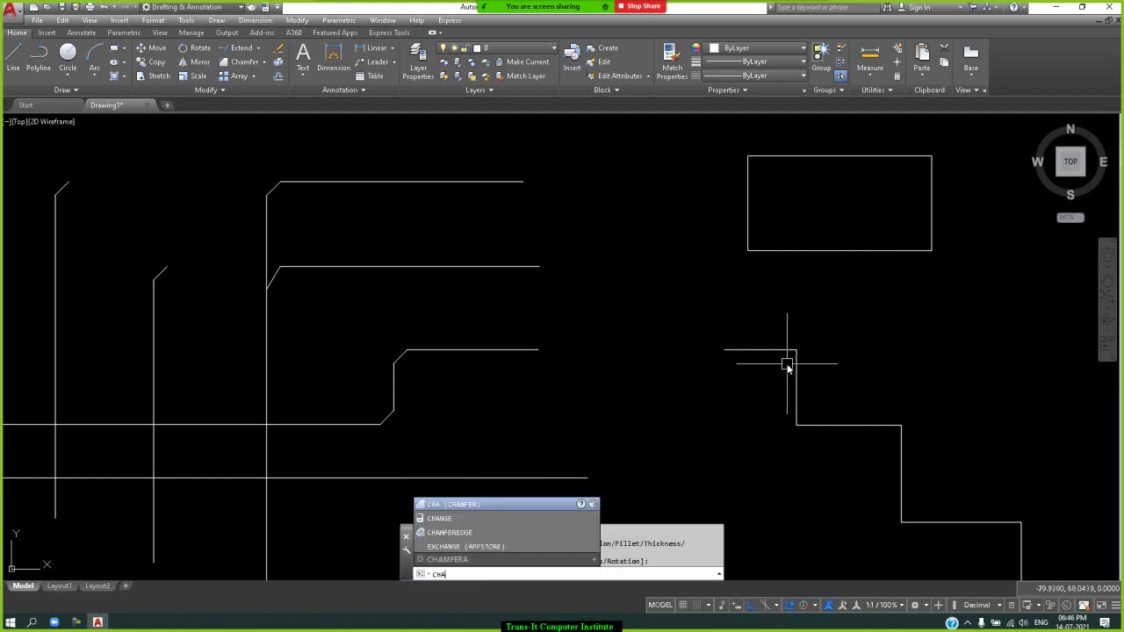
key("Return")
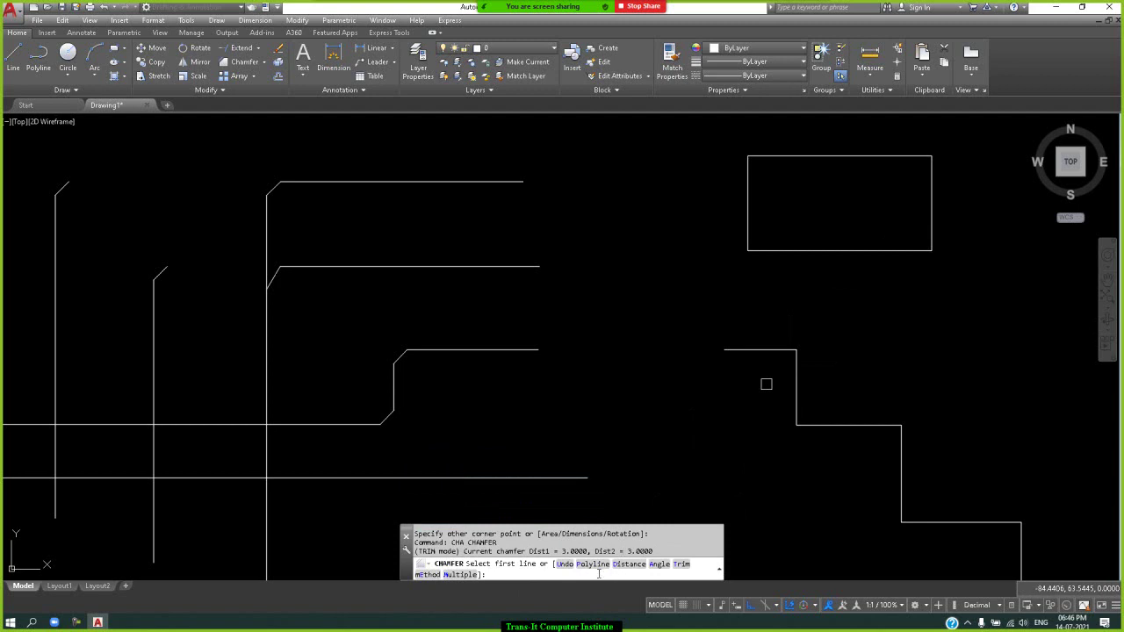
left_click(595, 564)
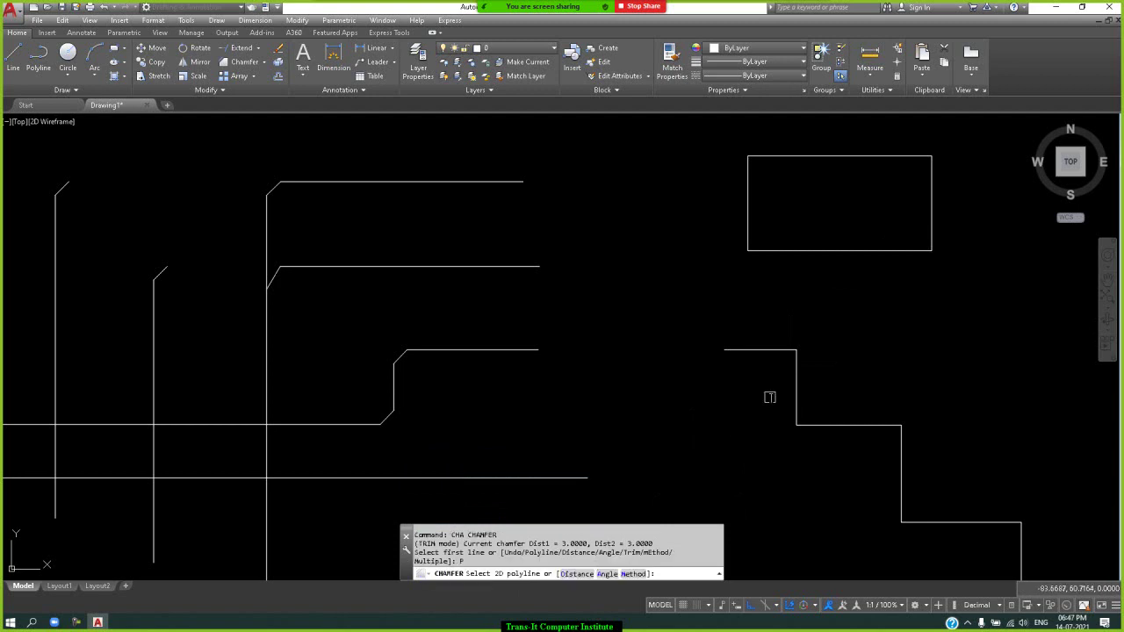
left_click(793, 395)
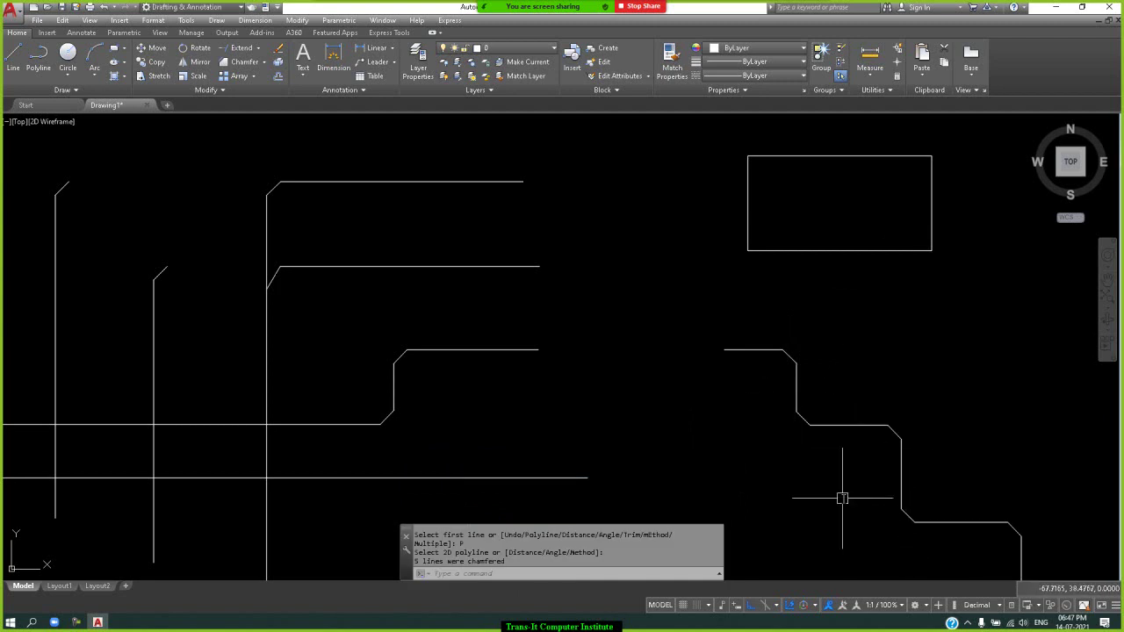
Chamfer all corners of the rectangle at once using the Chamfer Polyline option.
key("Return")
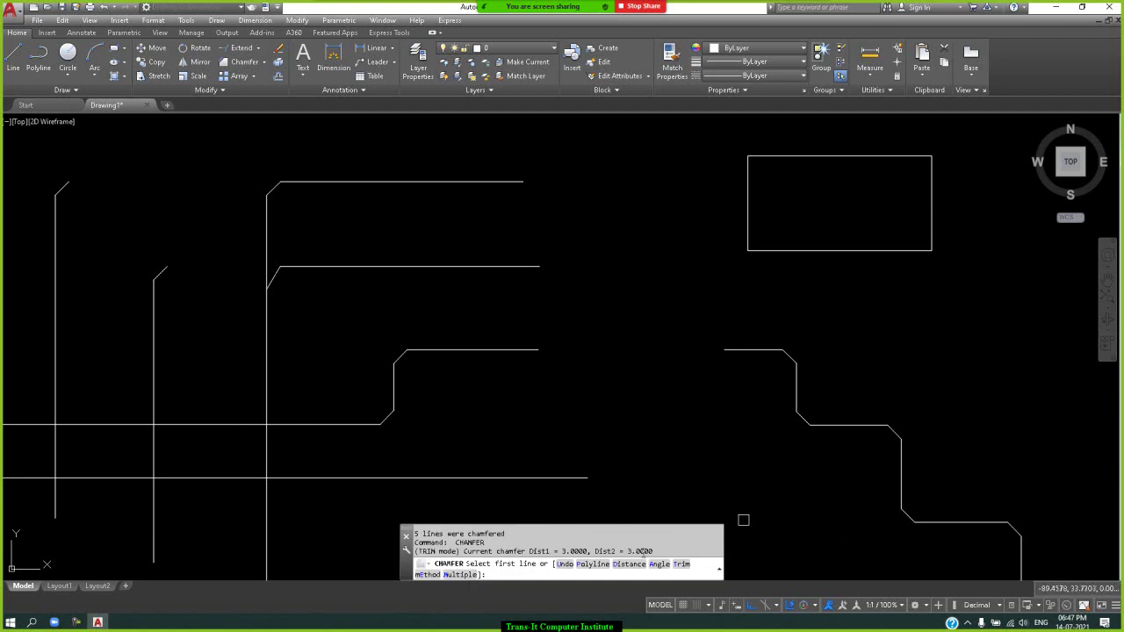
left_click(594, 568)
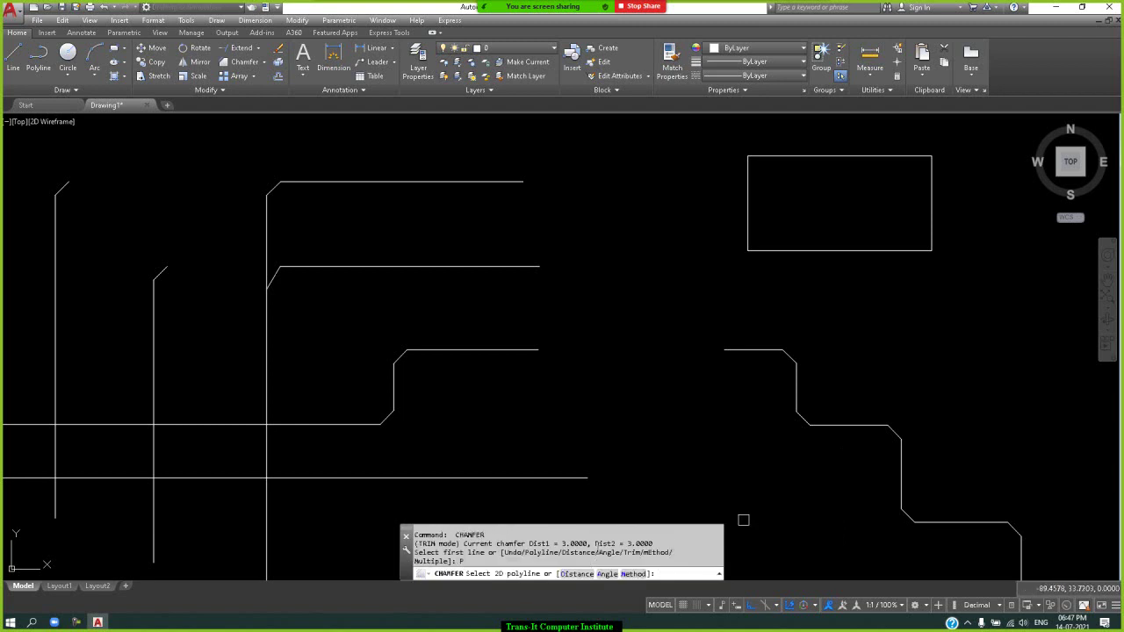
left_click(802, 249)
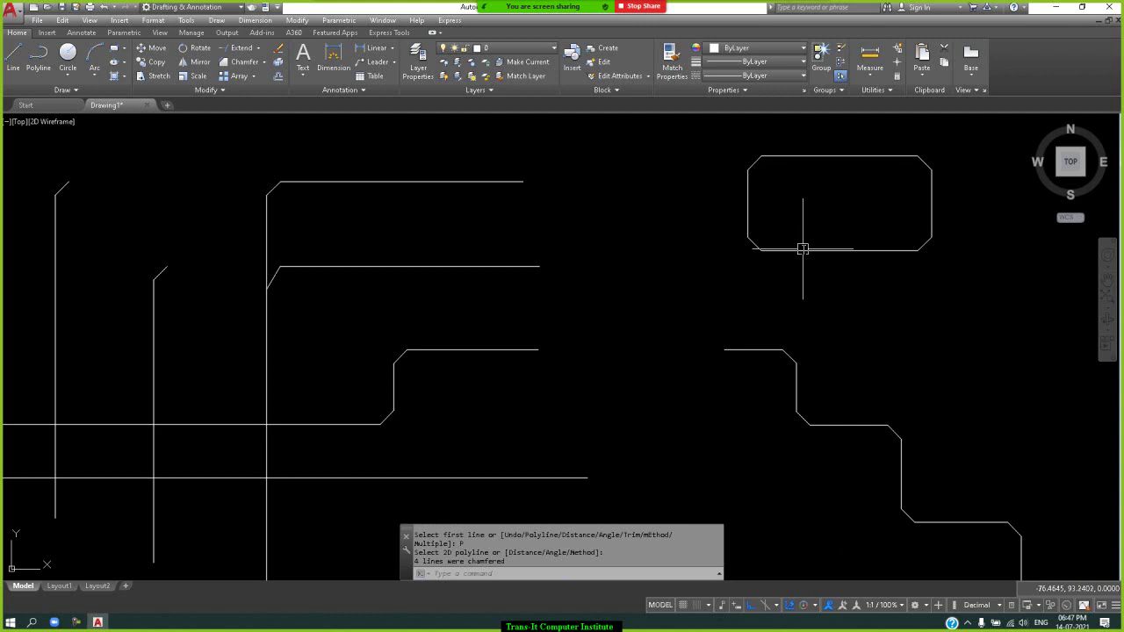
Set the chamfer Trim mode to No trim and chamfer the second vertical line with the fourth horizontal line on their lower-right side.
key("Return")
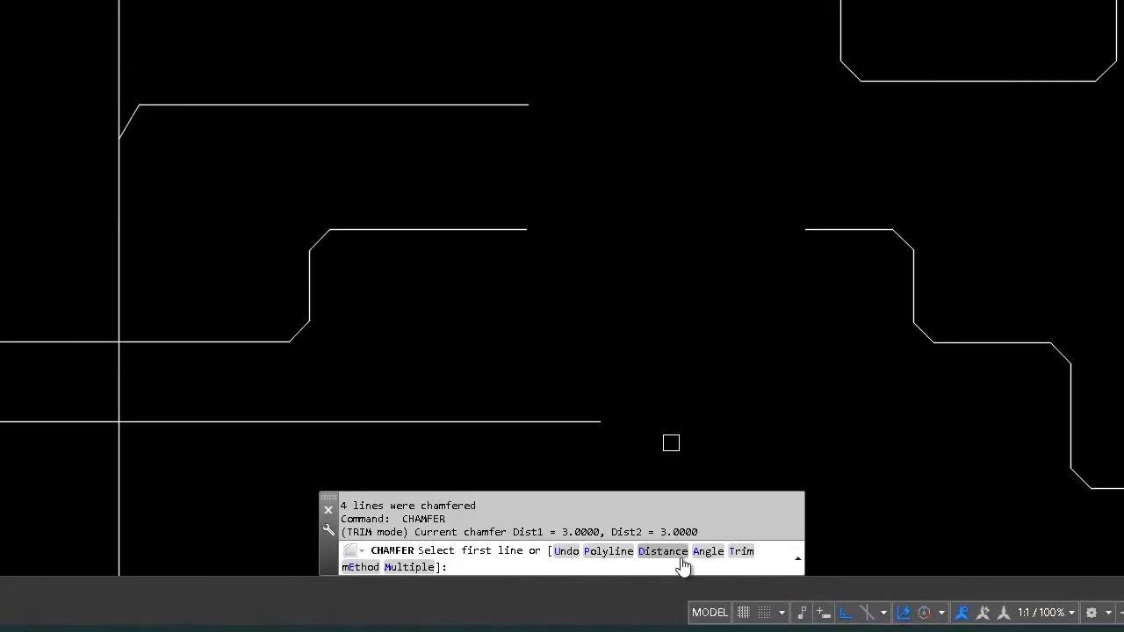
left_click(741, 558)
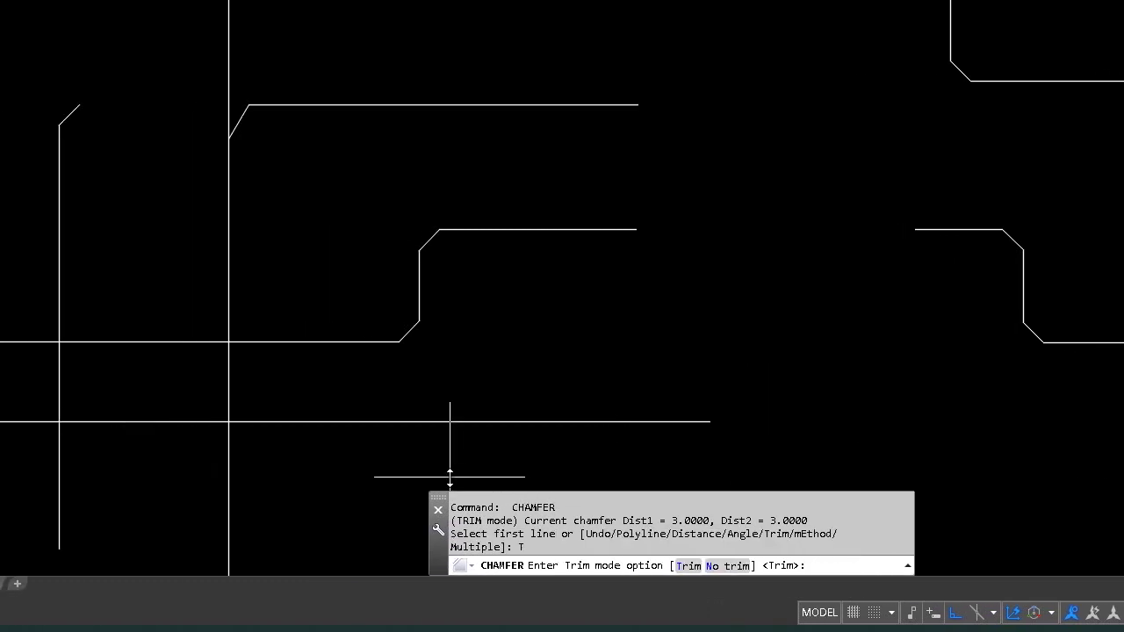
left_click(729, 566)
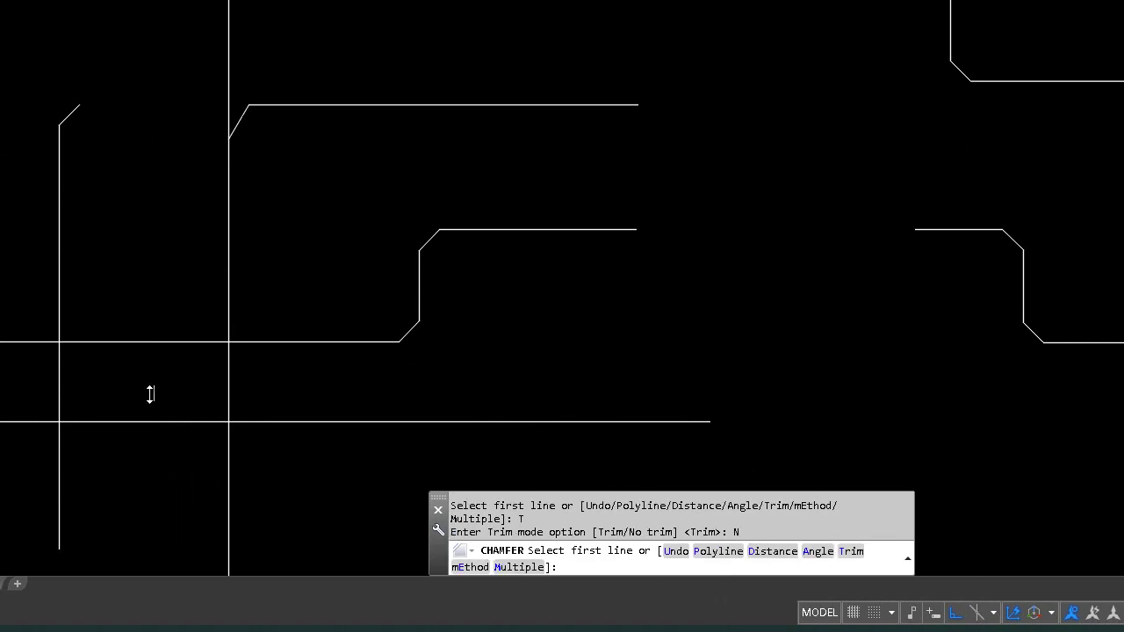
left_click(56, 395)
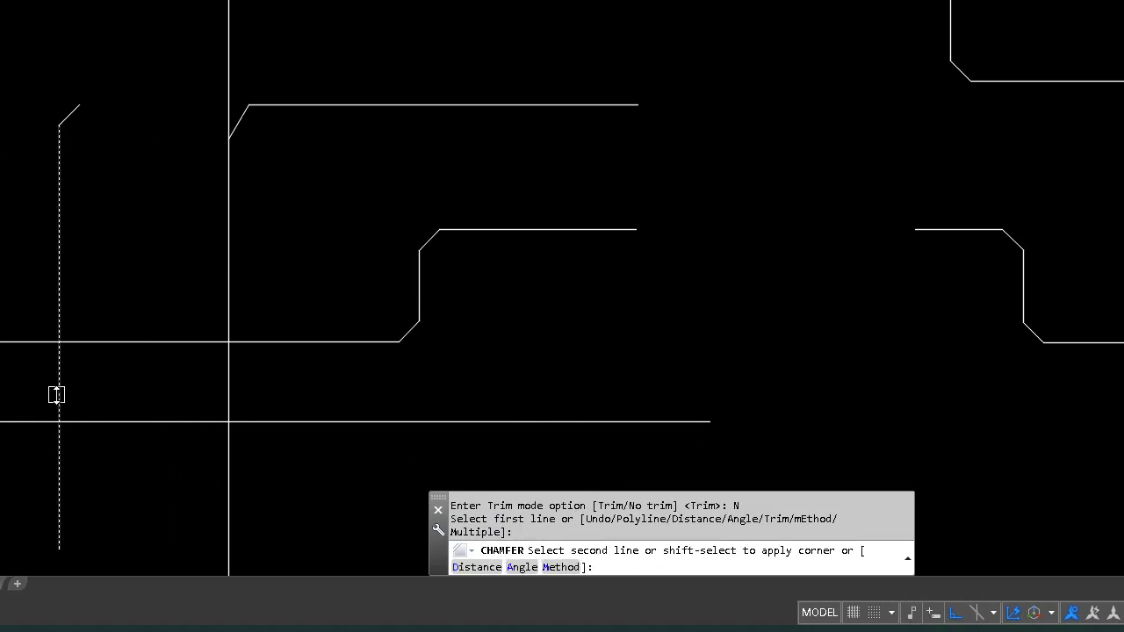
left_click(110, 342)
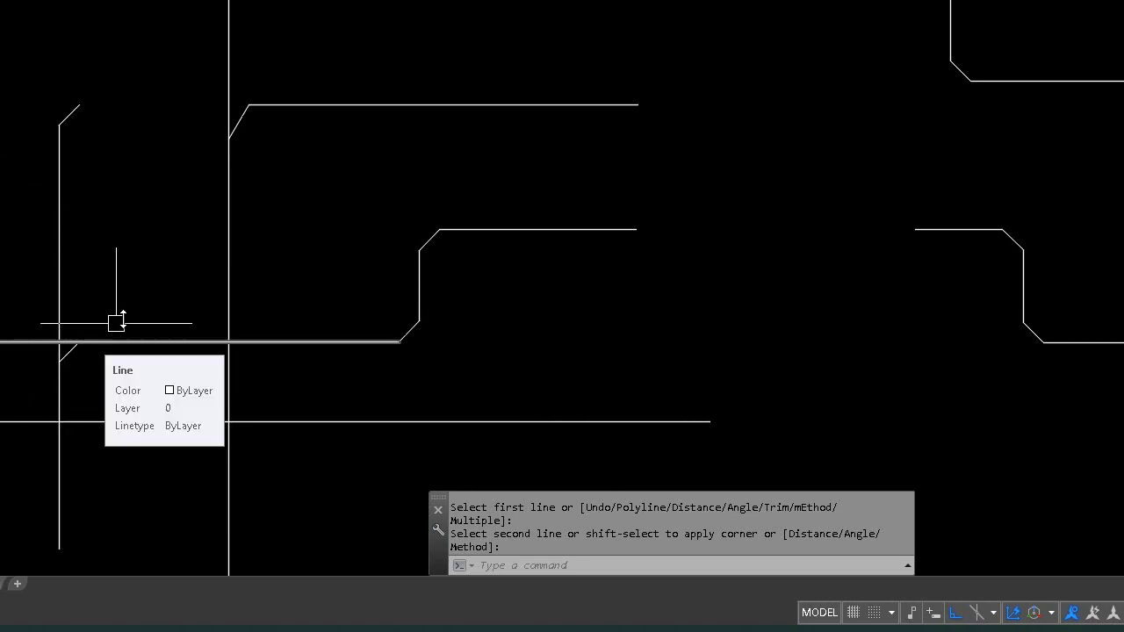
key("Return")
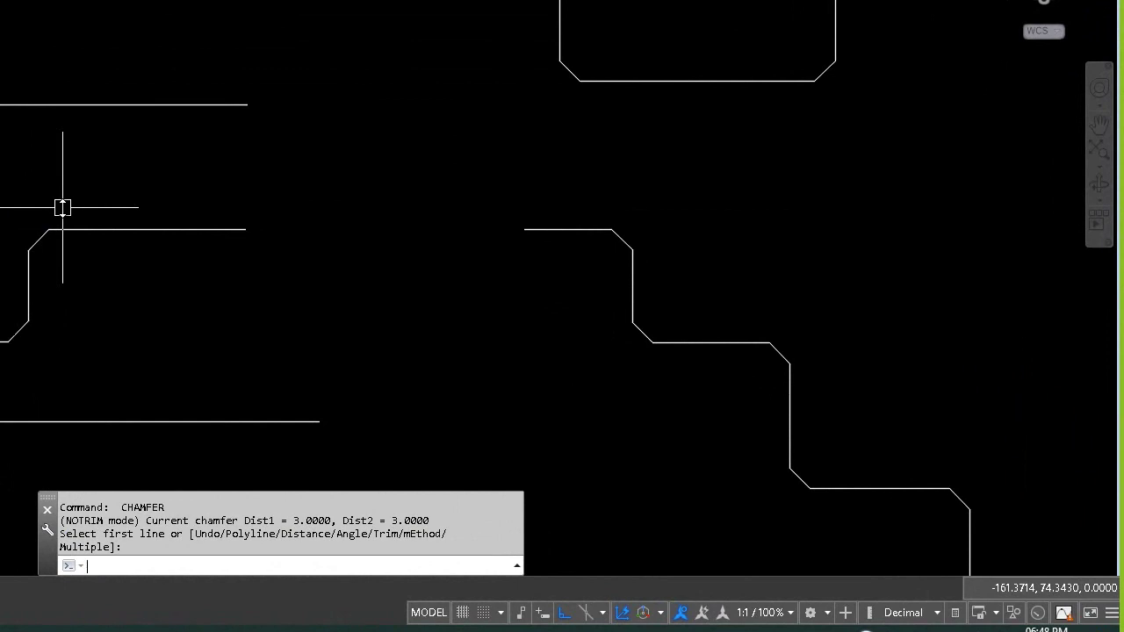
key("Escape")
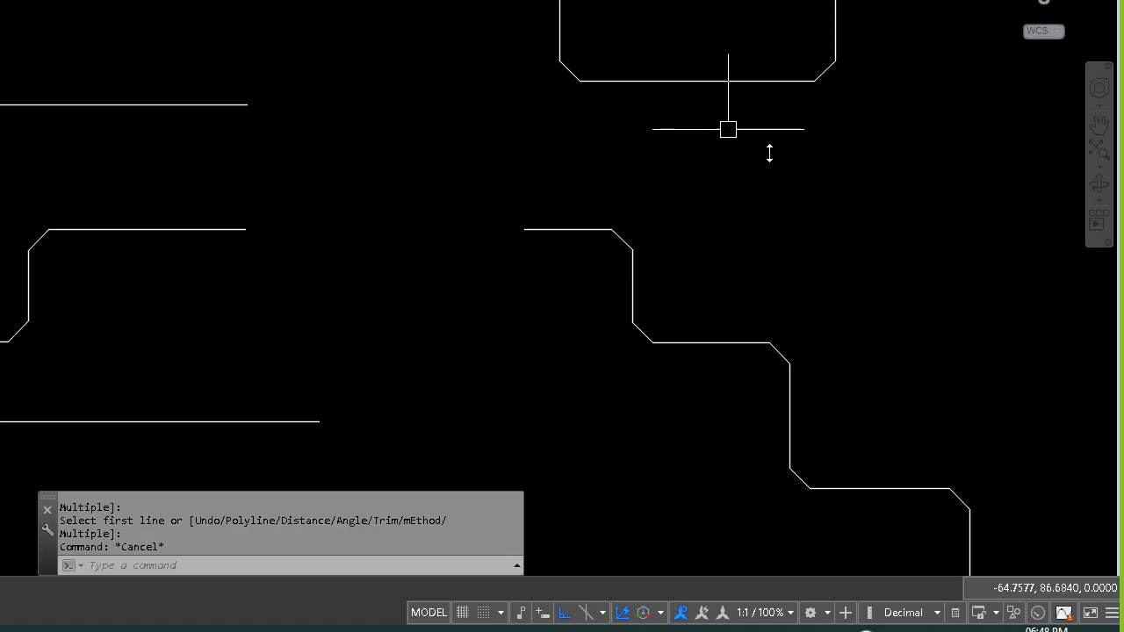
Draw two parallel vertical lines in the empty area left of the existing line grid.
scroll(109, 182, "down", 6)
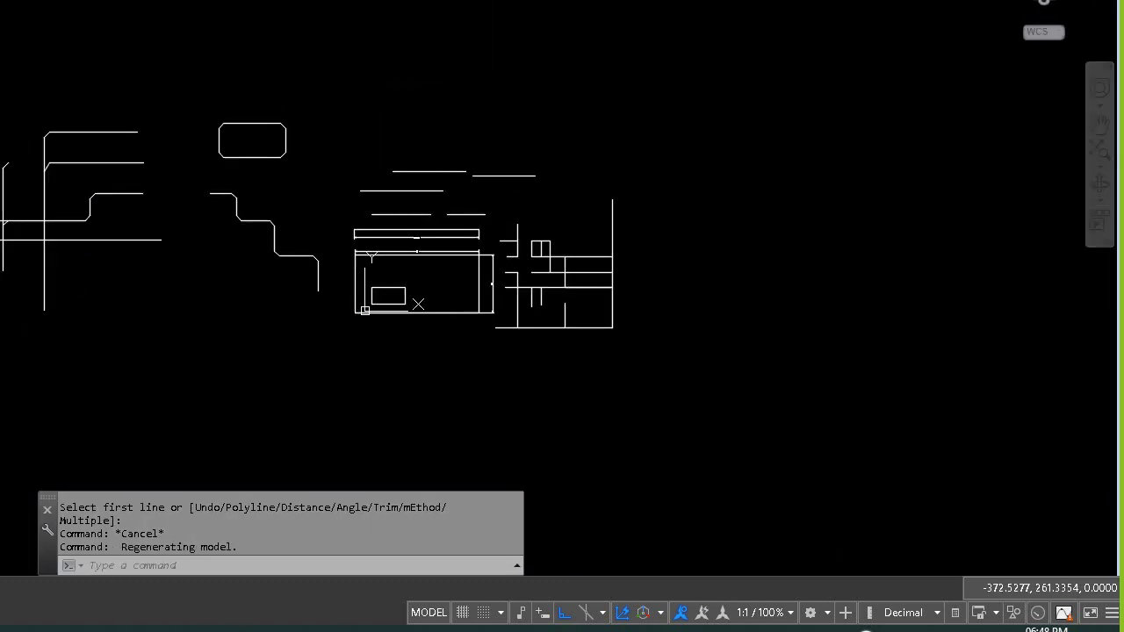
left_click(19, 56)
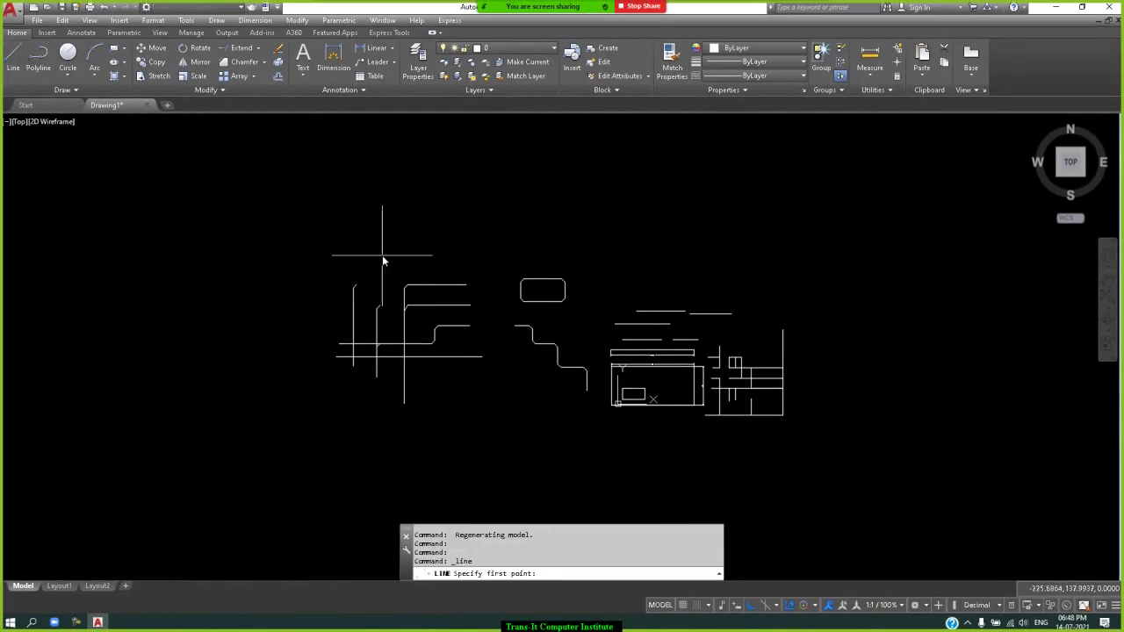
left_click(144, 350)
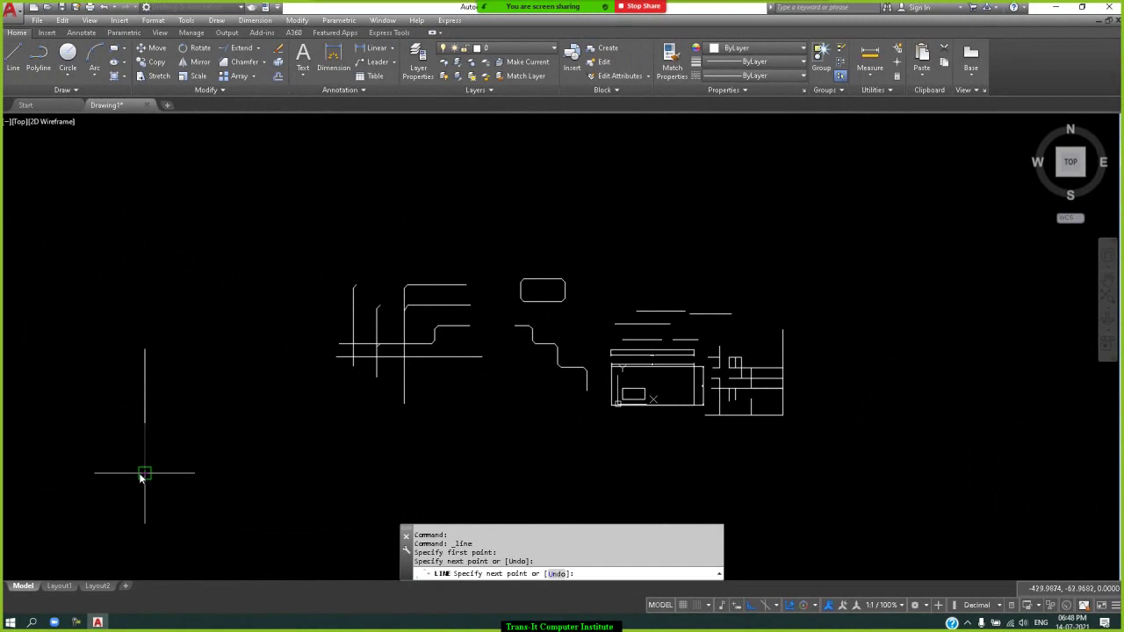
key("Return")
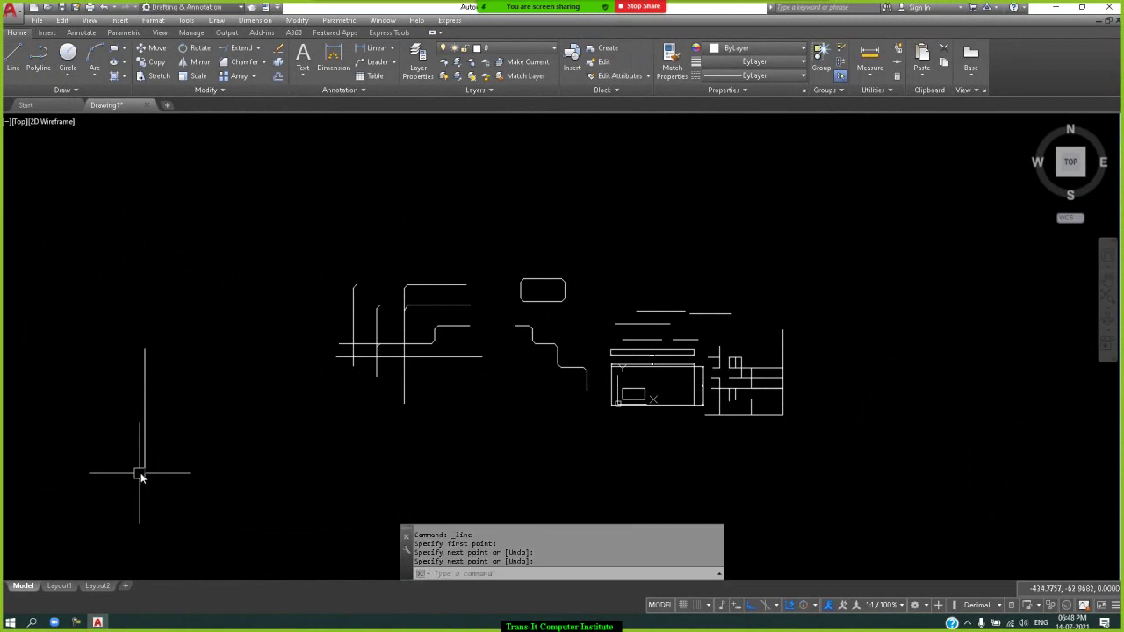
key("Return")
left_click(169, 349)
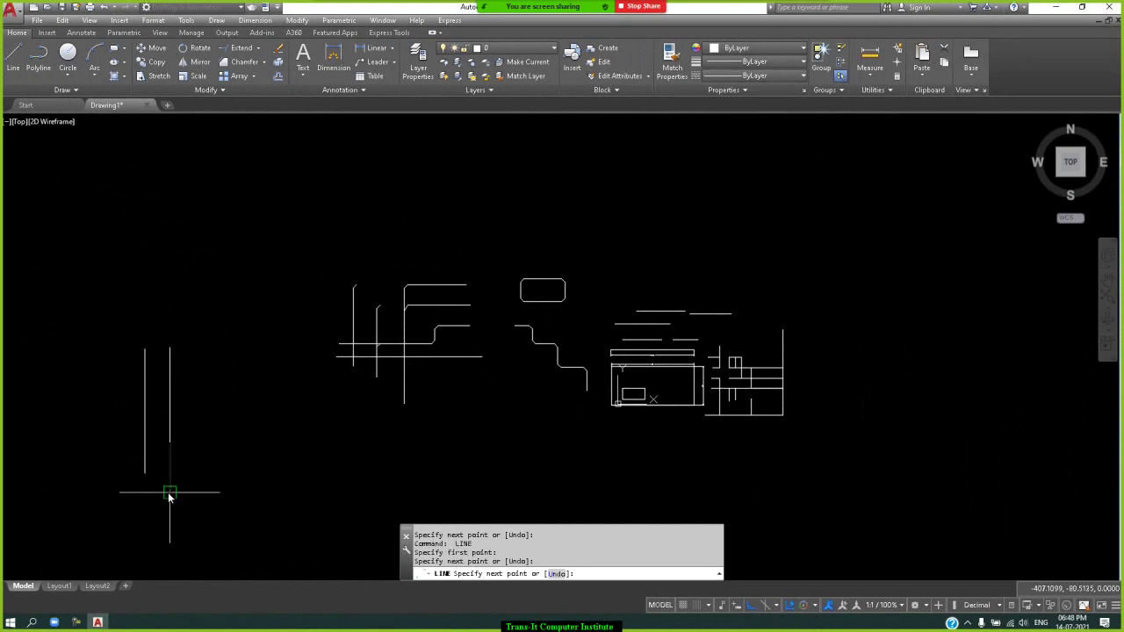
key("Return")
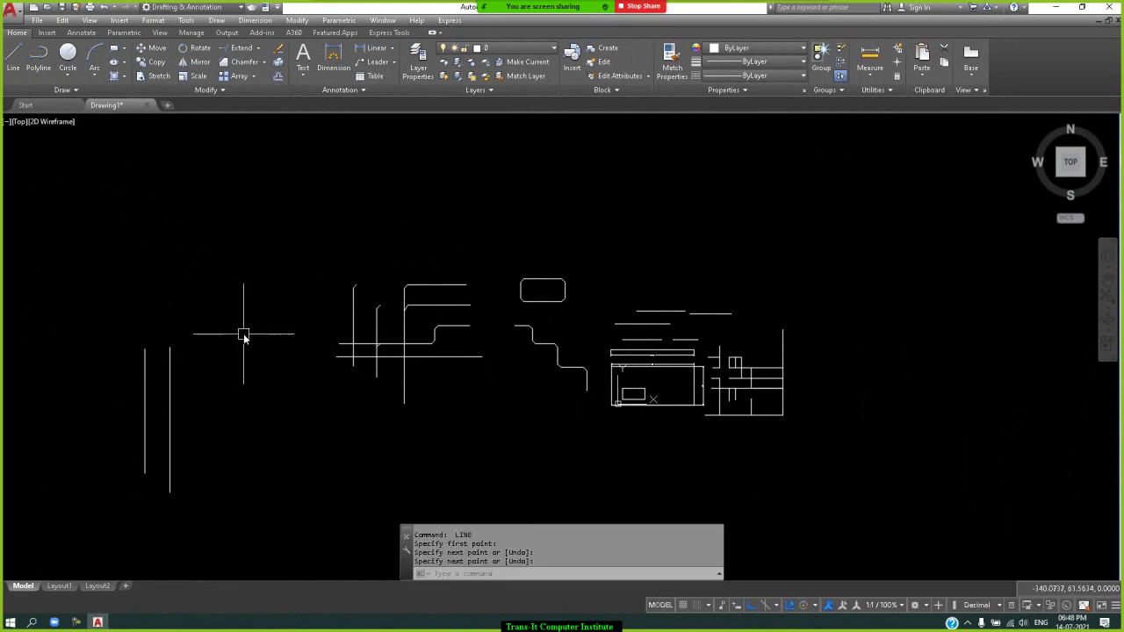
Draw the third and fourth parallel vertical lines beside the two new ones, each slightly longer than the previous.
key("Return")
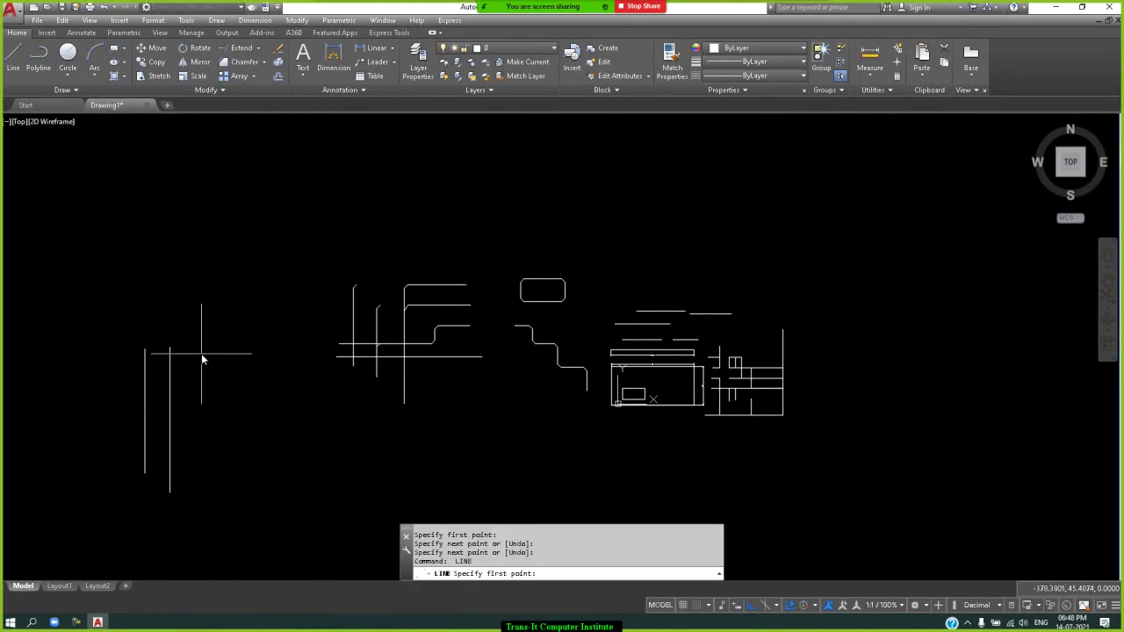
left_click(200, 344)
left_click(200, 504)
key("Return")
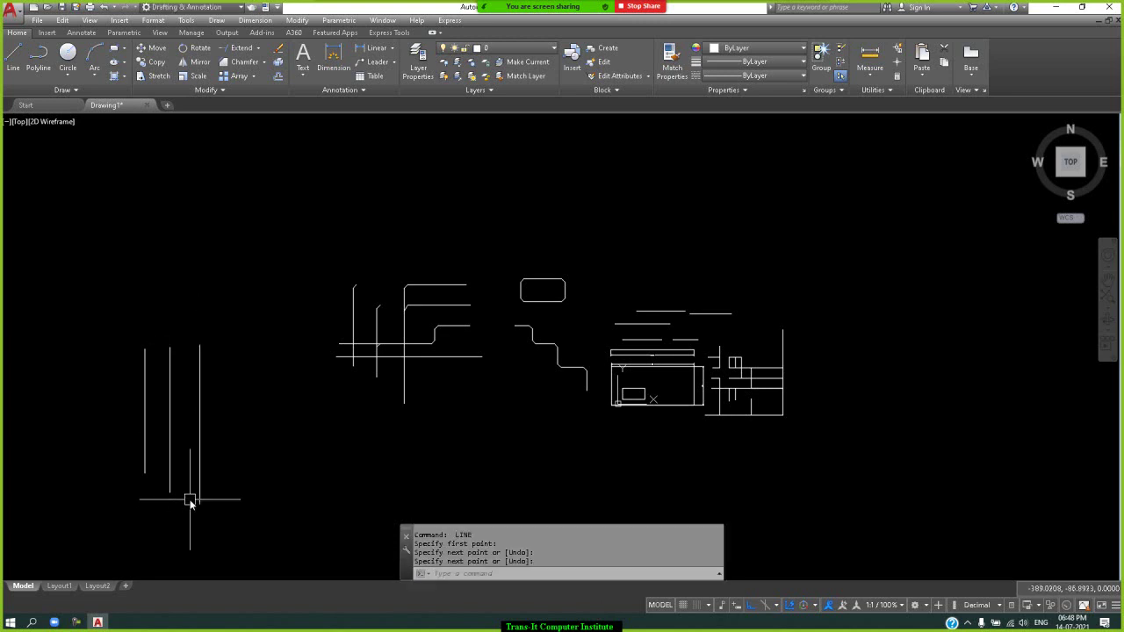
key("Return")
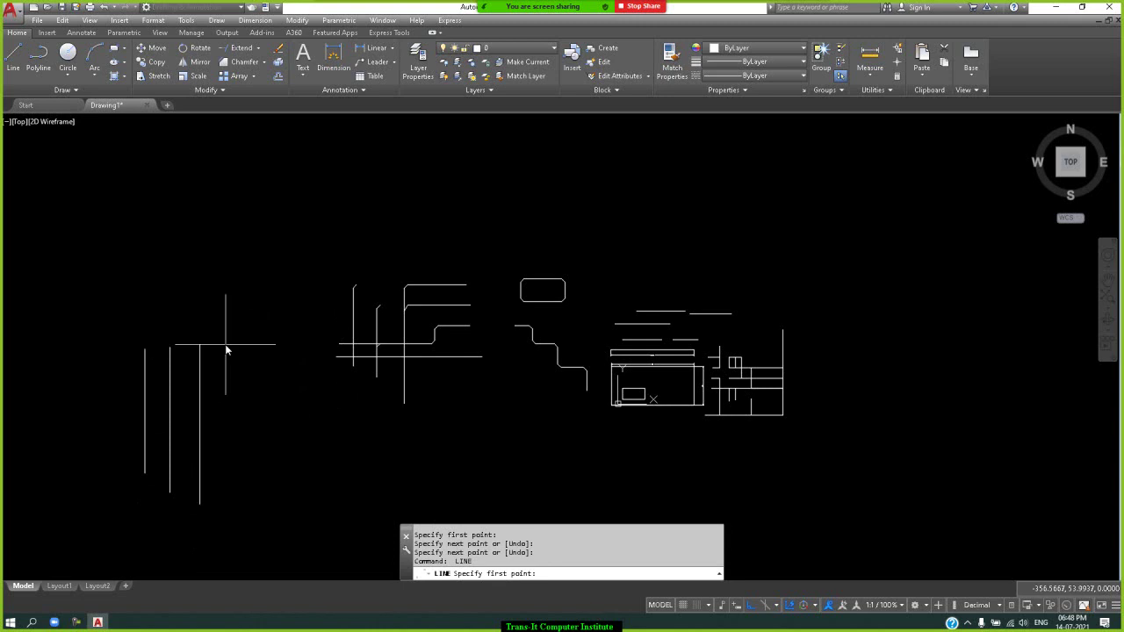
left_click(235, 344)
left_click(238, 530)
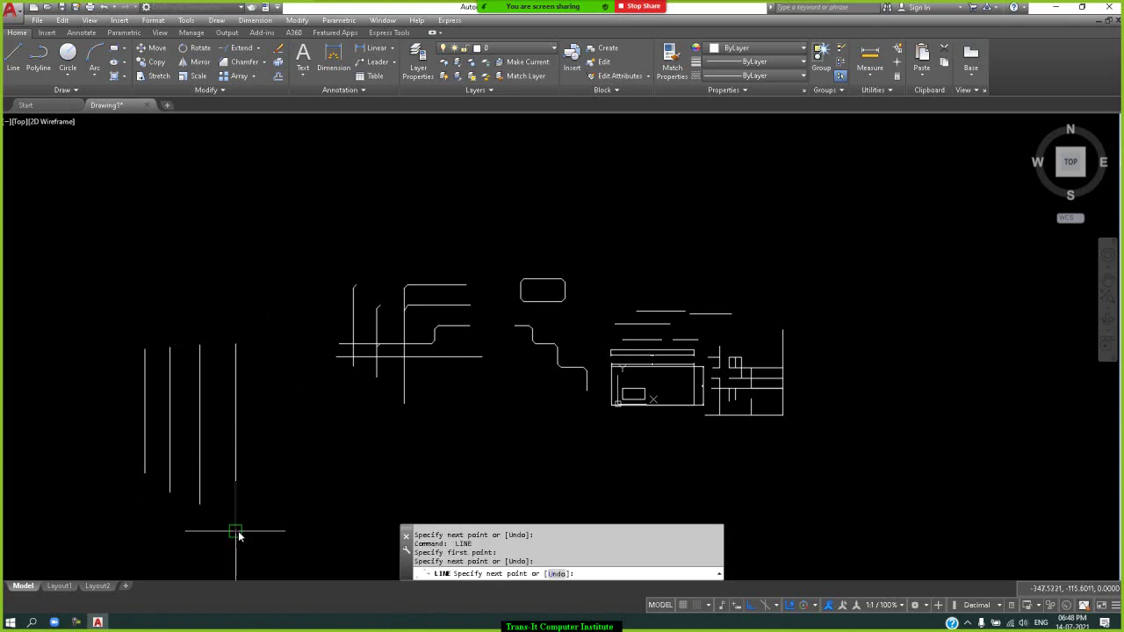
key("Return")
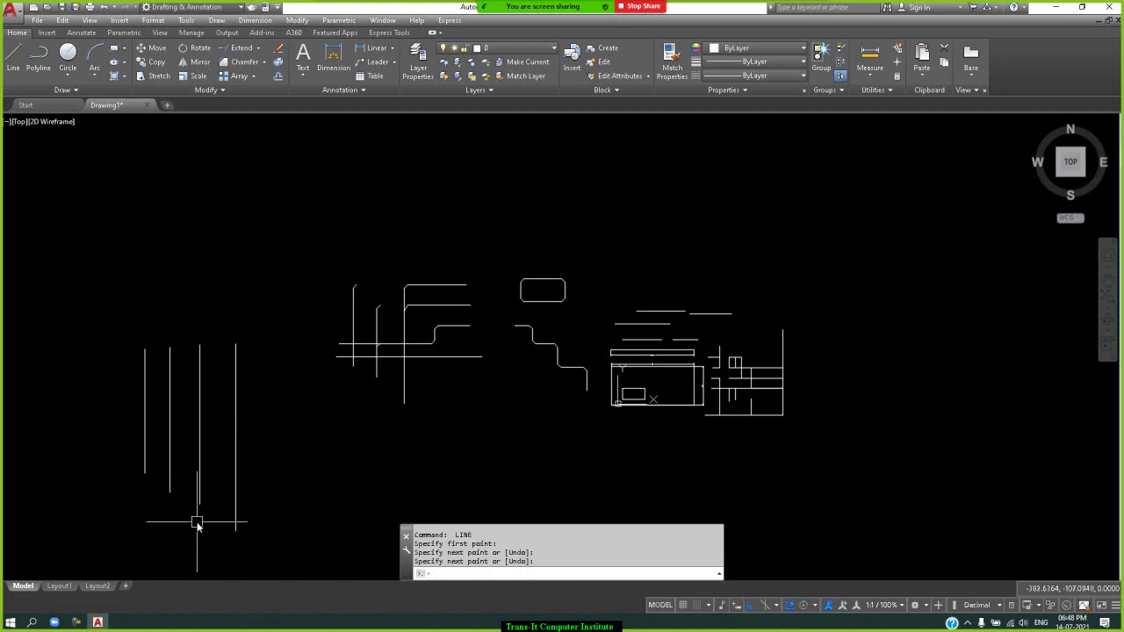
Draw a horizontal line crossing all four new vertical lines near their upper ends.
key("Return")
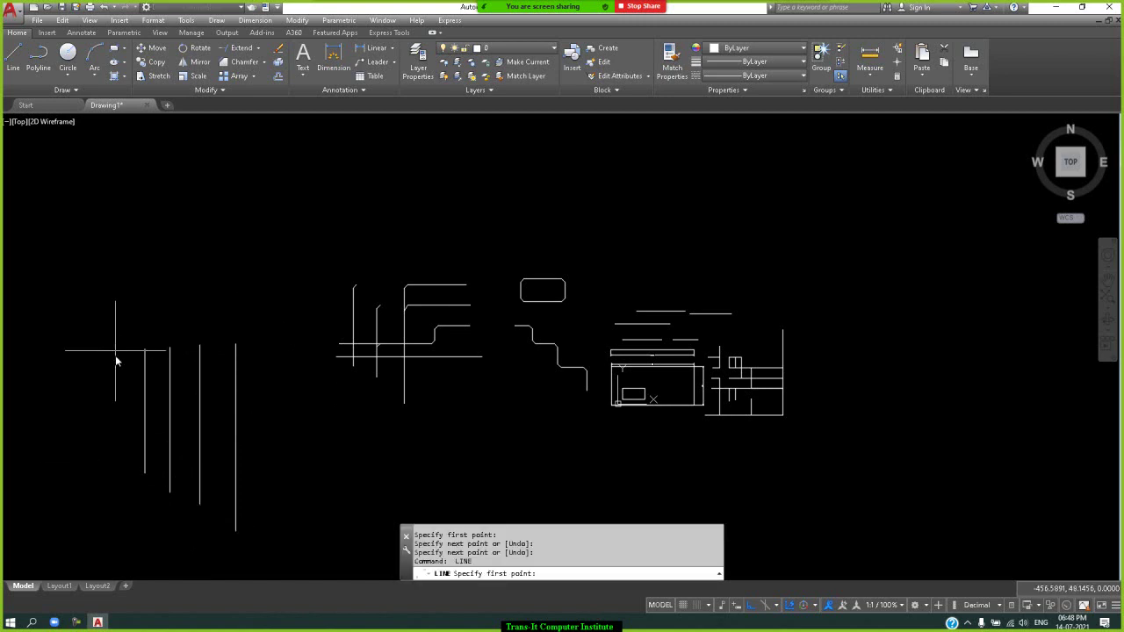
left_click(116, 360)
left_click(268, 361)
key("Return")
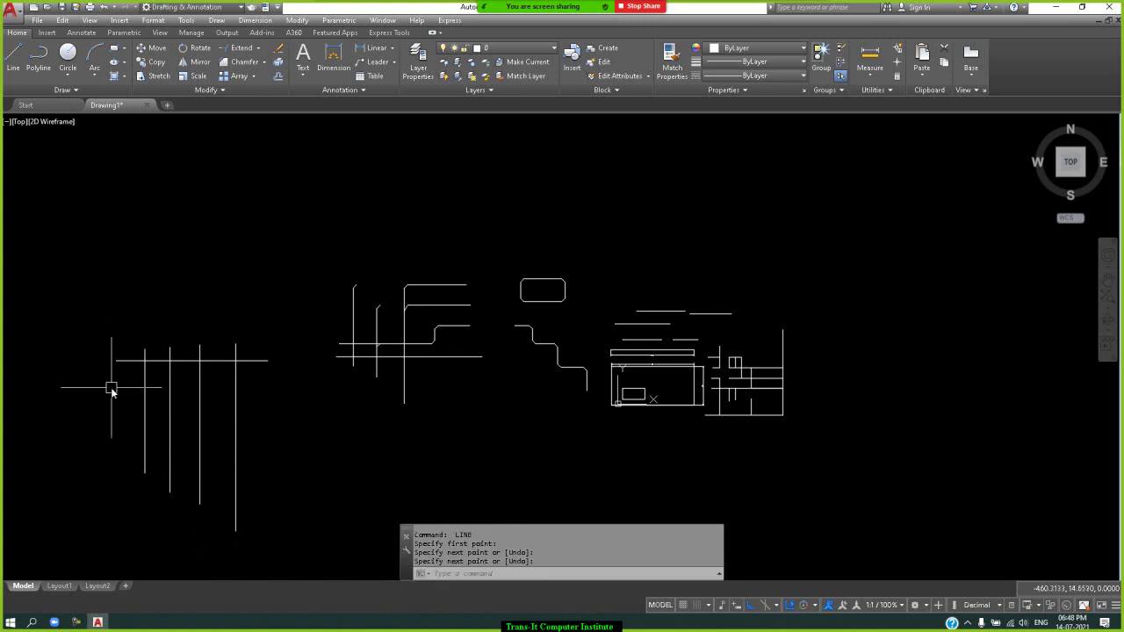
key("Return")
left_click(122, 383)
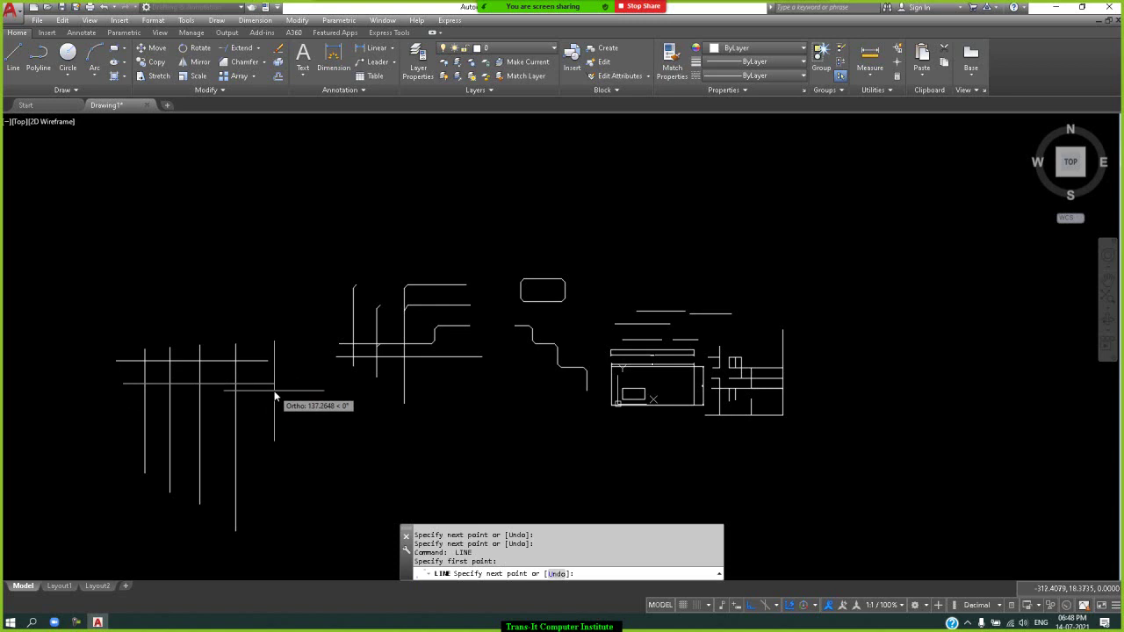
key("Return")
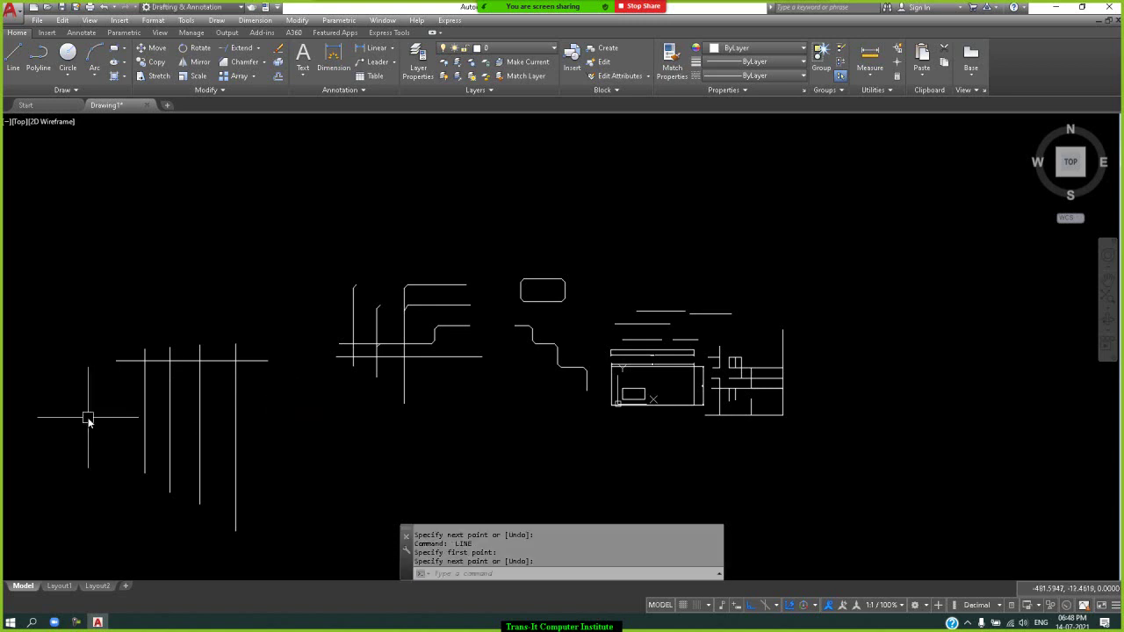
Draw three more horizontal lines below the first one, evenly spaced and crossing all four vertical lines to form a grid.
key("Return")
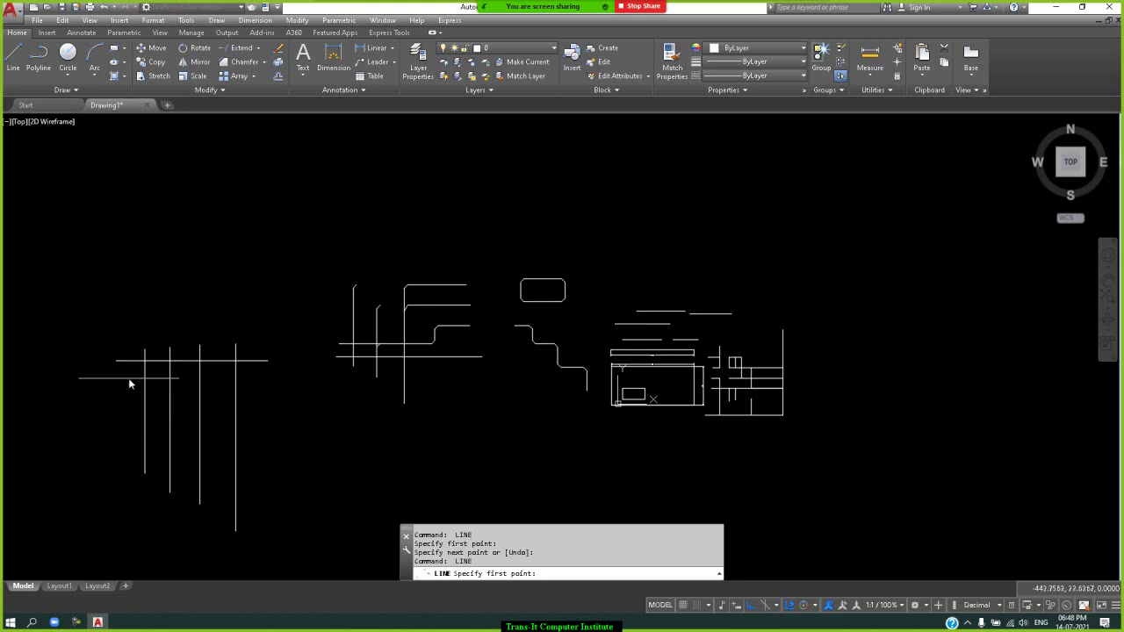
left_click(269, 385)
key("Return")
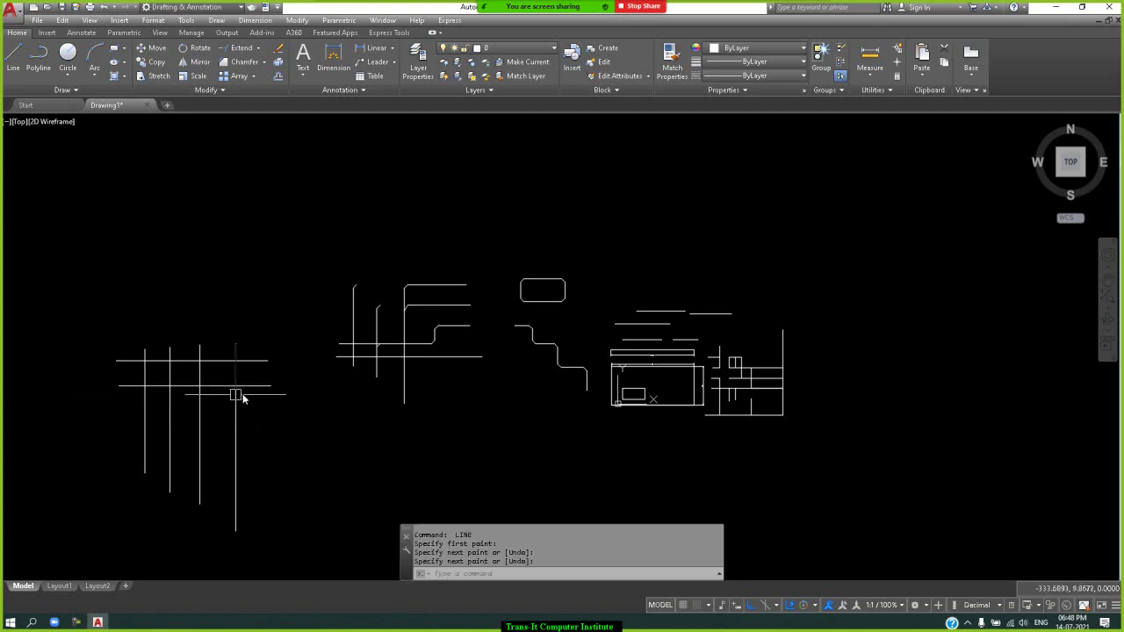
key("Return")
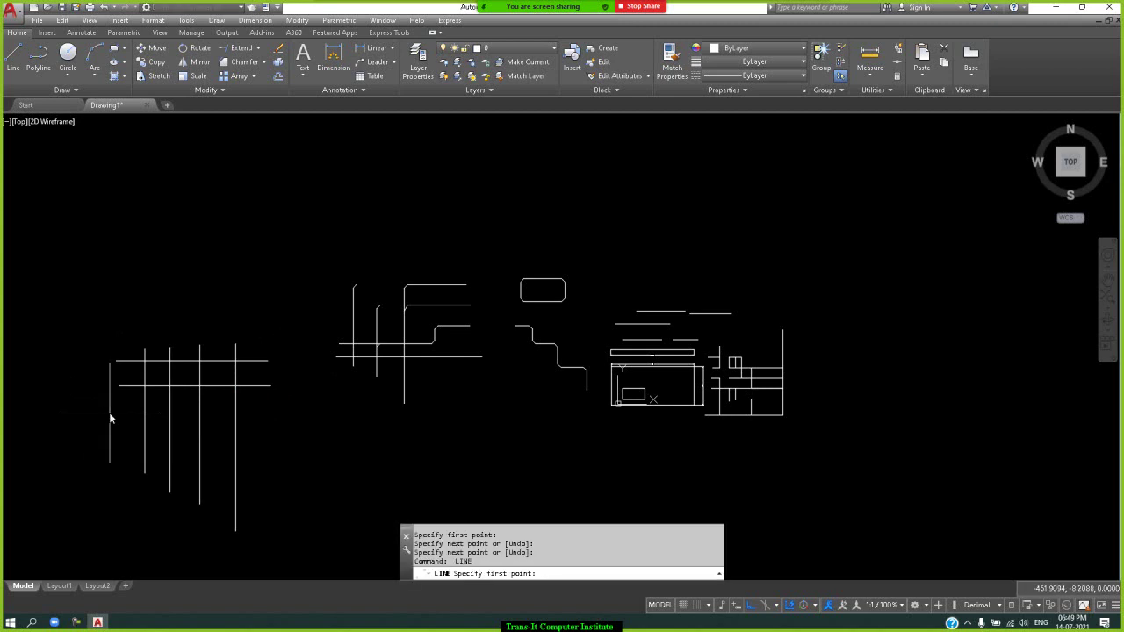
left_click(165, 408)
left_click(273, 410)
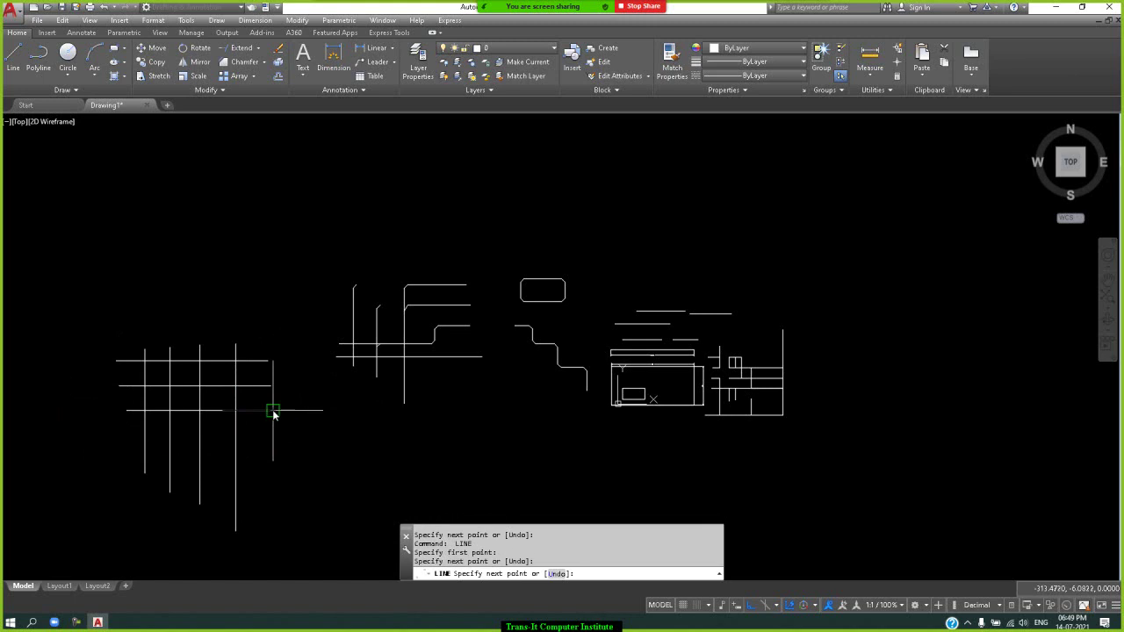
key("Return")
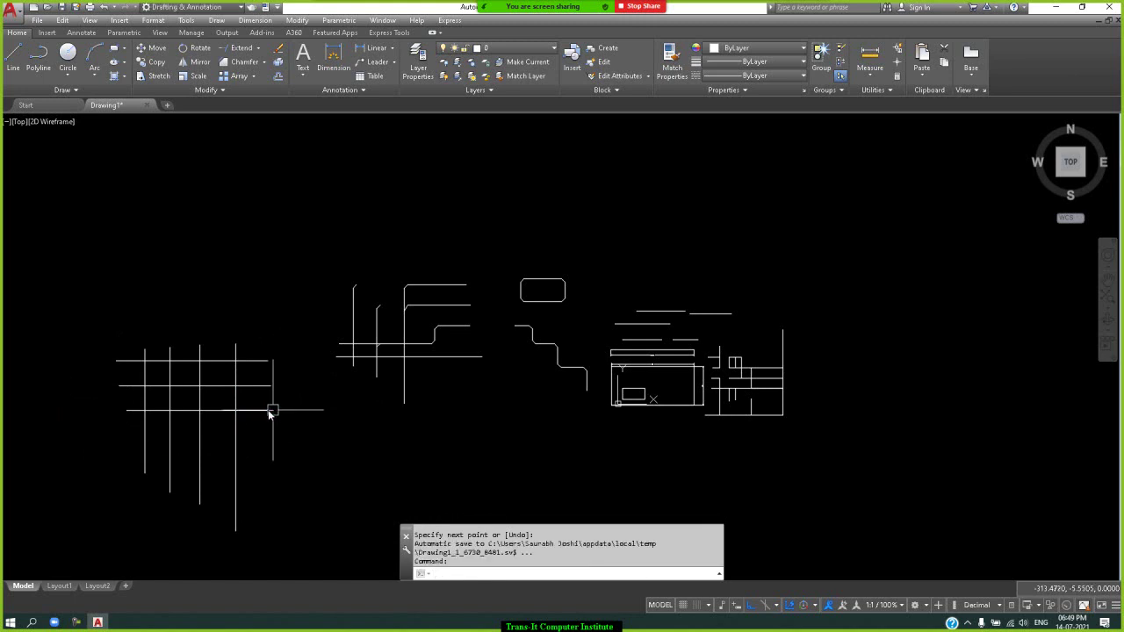
key("Return")
left_click(107, 440)
left_click(277, 434)
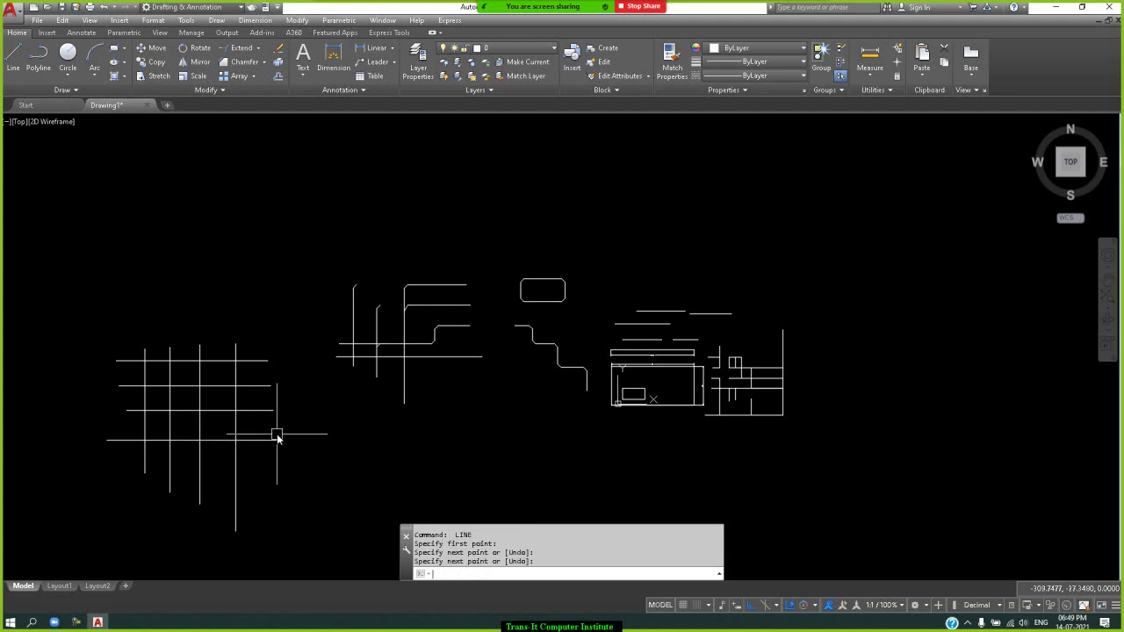
key("Return")
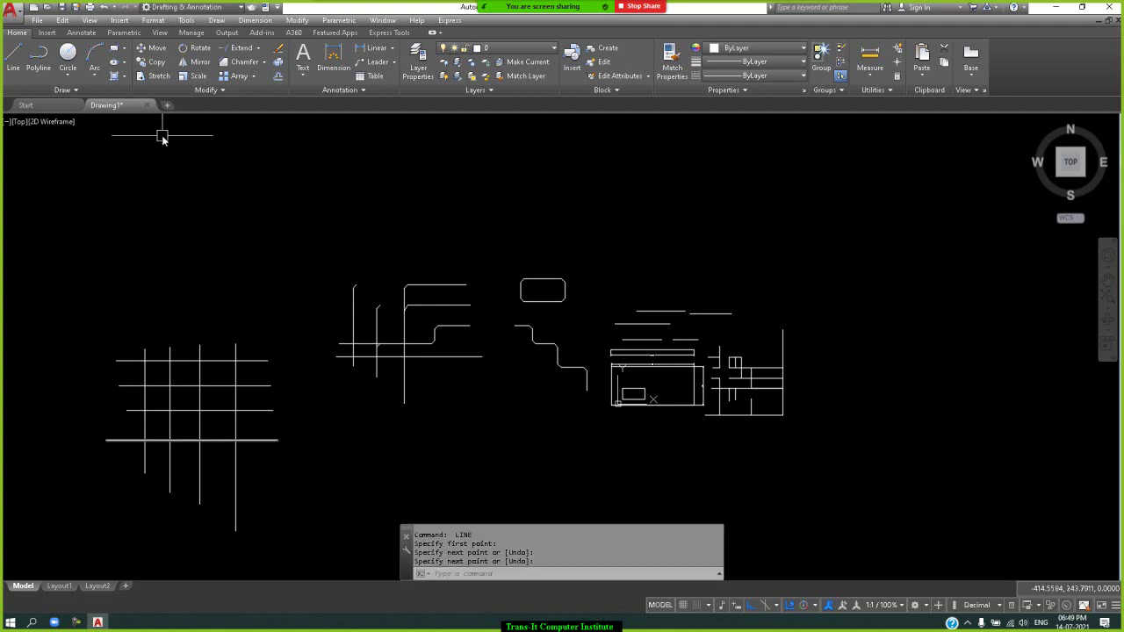
Draw a rectangle in the empty area below the chamfered line grid.
left_click(114, 52)
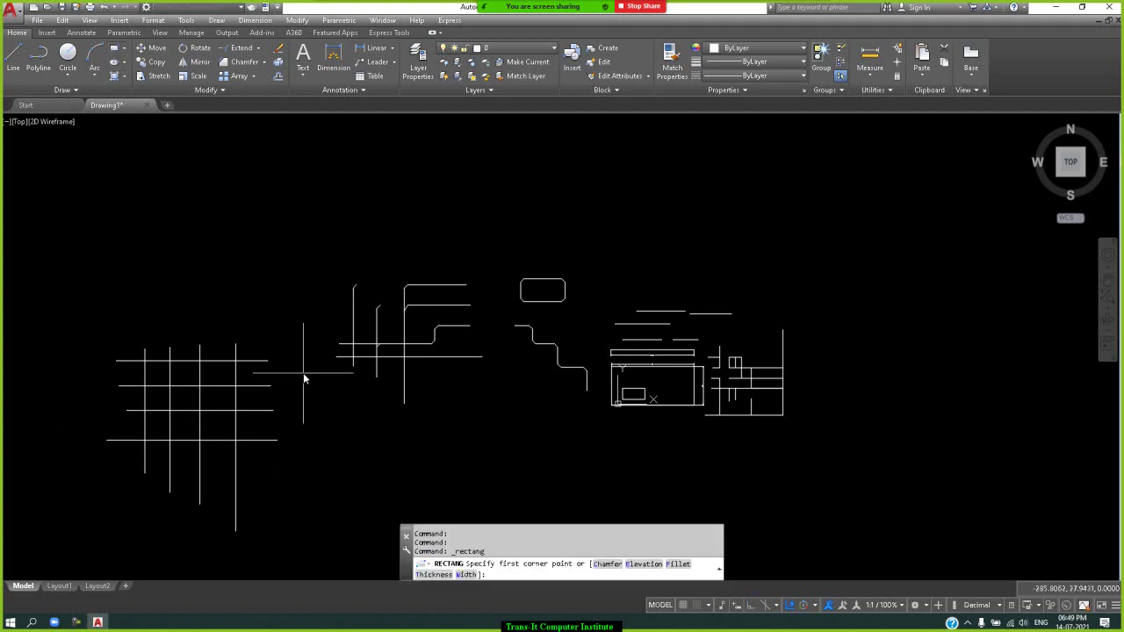
left_click(376, 434)
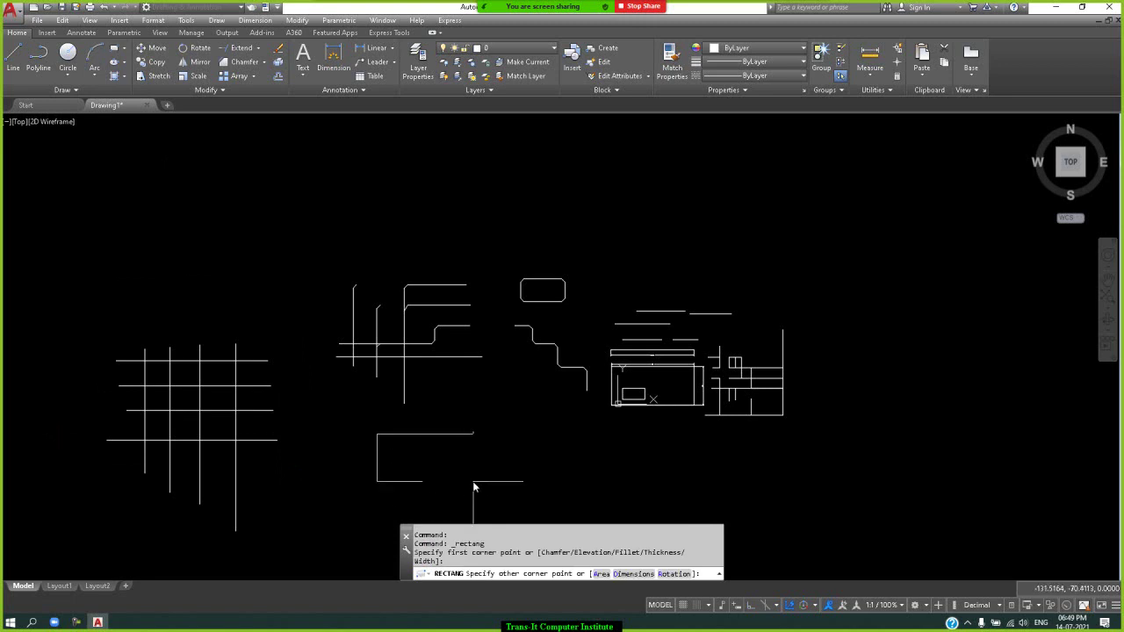
left_click(473, 480)
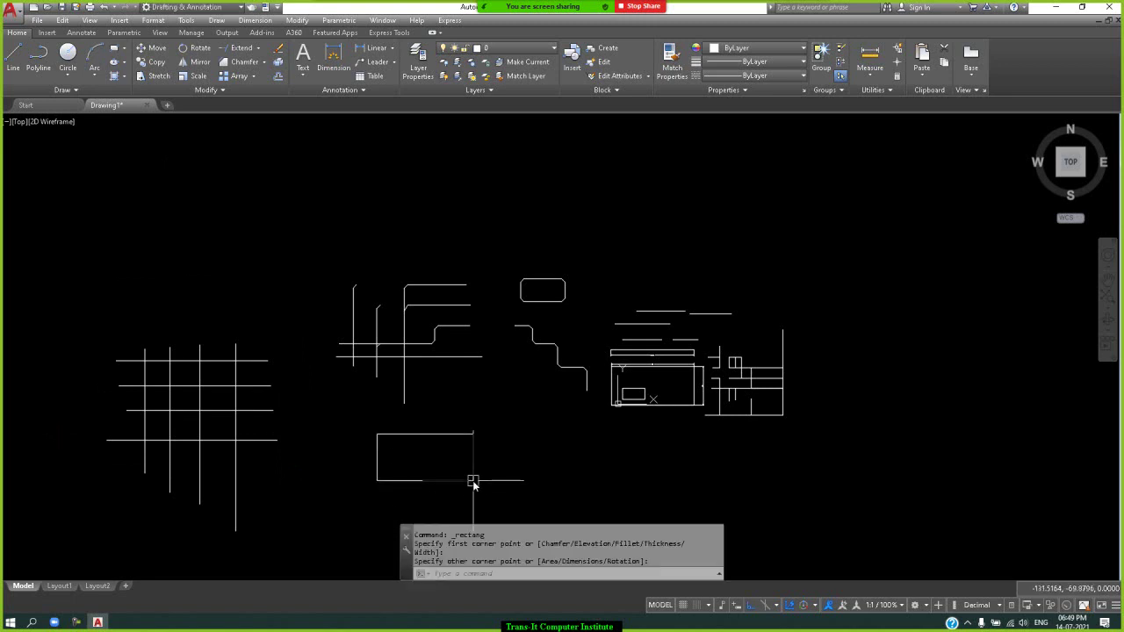
Draw a descending stair-shaped polyline of five segments beside the new rectangle, with treads about 40, 47 and 45 units long.
double_click(47, 75)
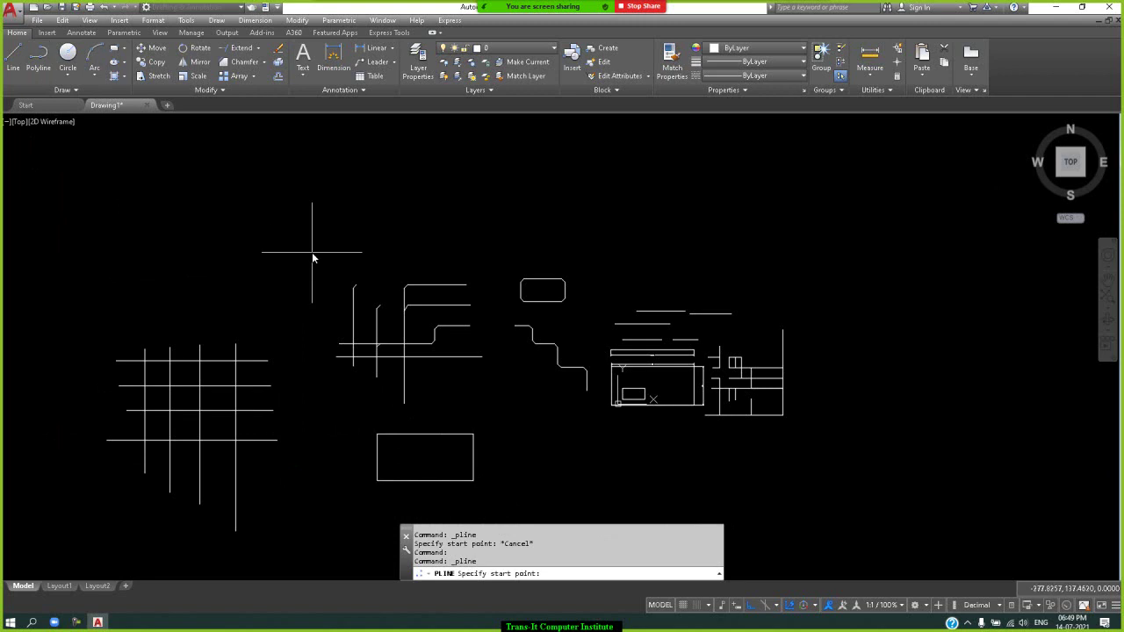
left_click(530, 430)
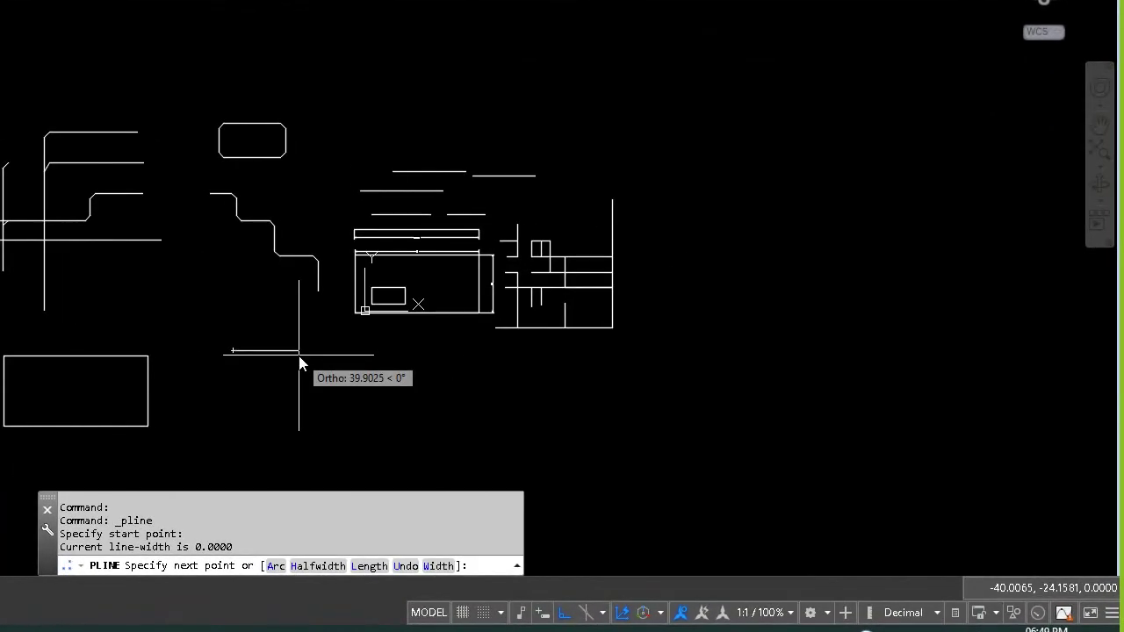
left_click(299, 359)
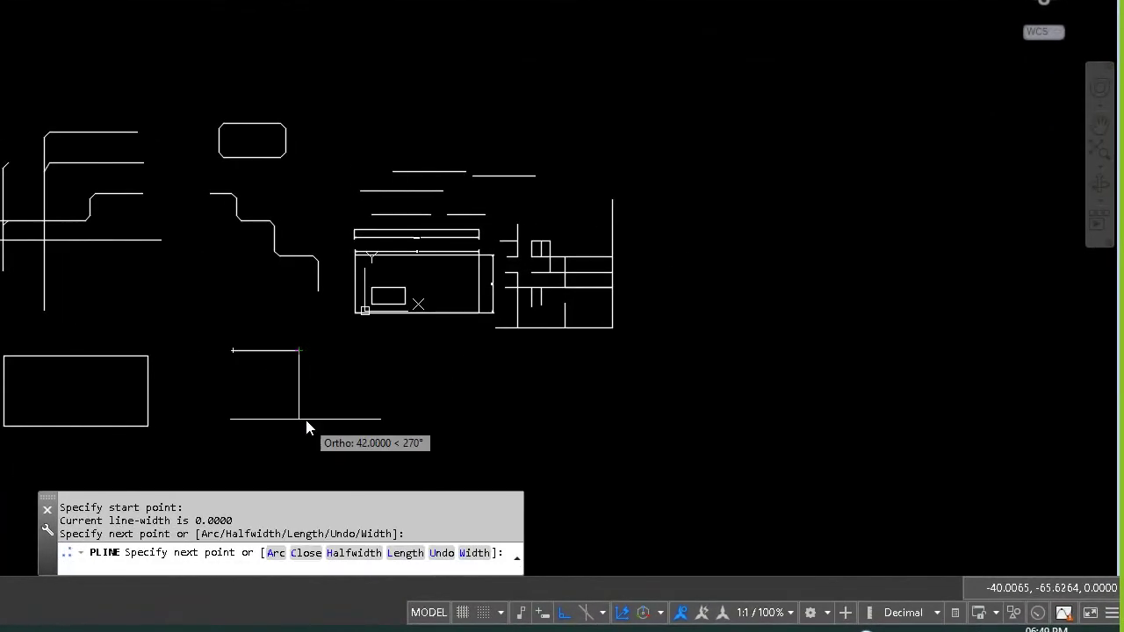
left_click(307, 419)
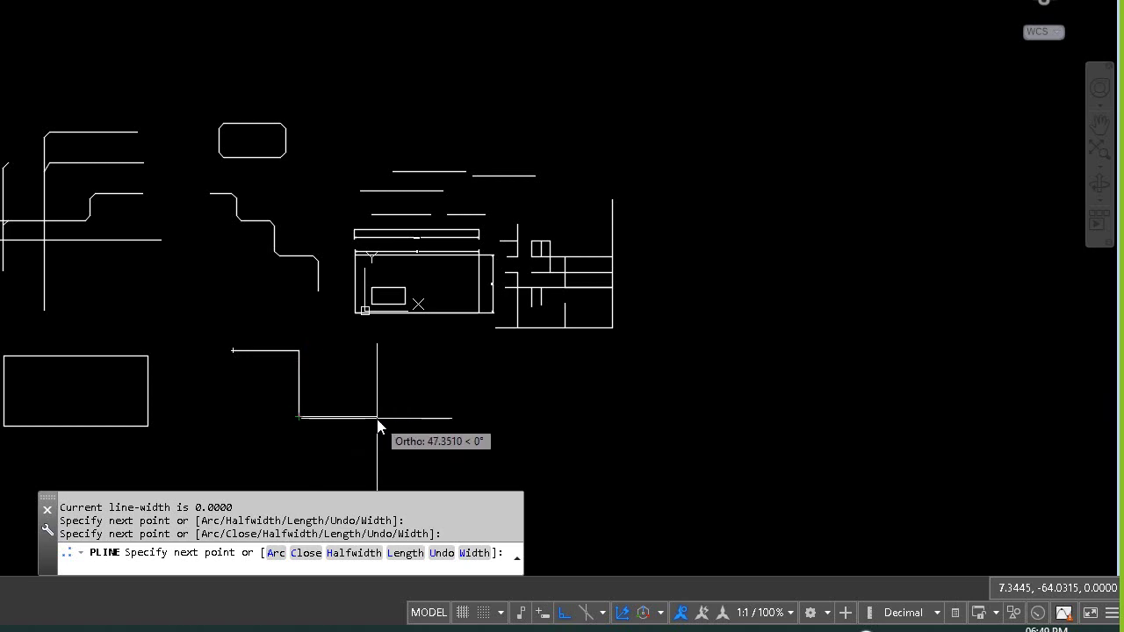
left_click(377, 419)
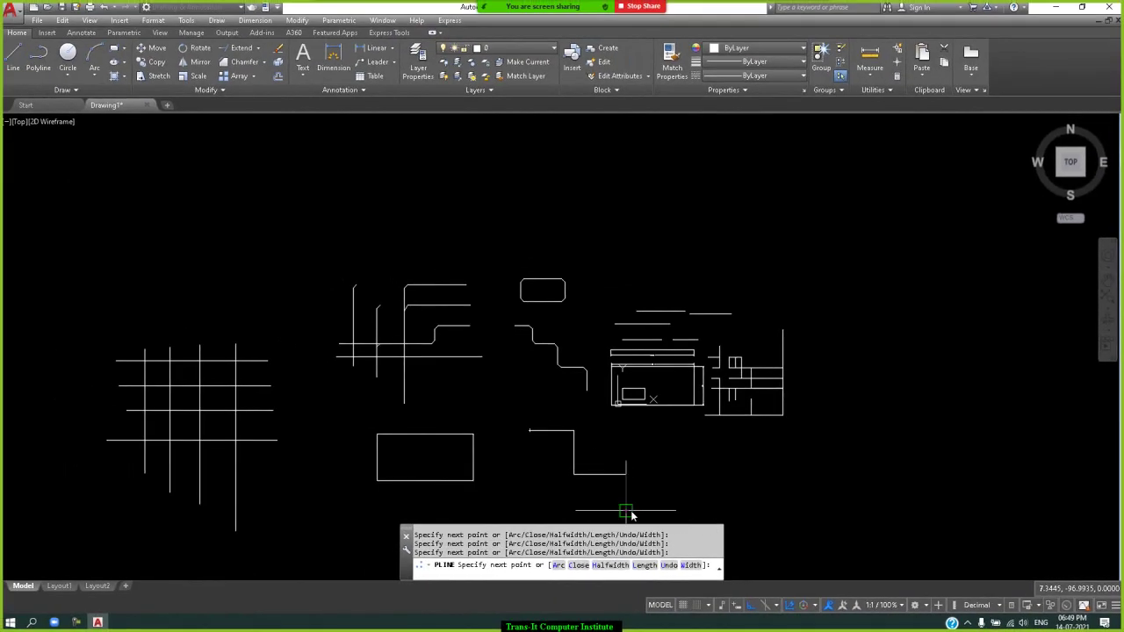
left_click(626, 510)
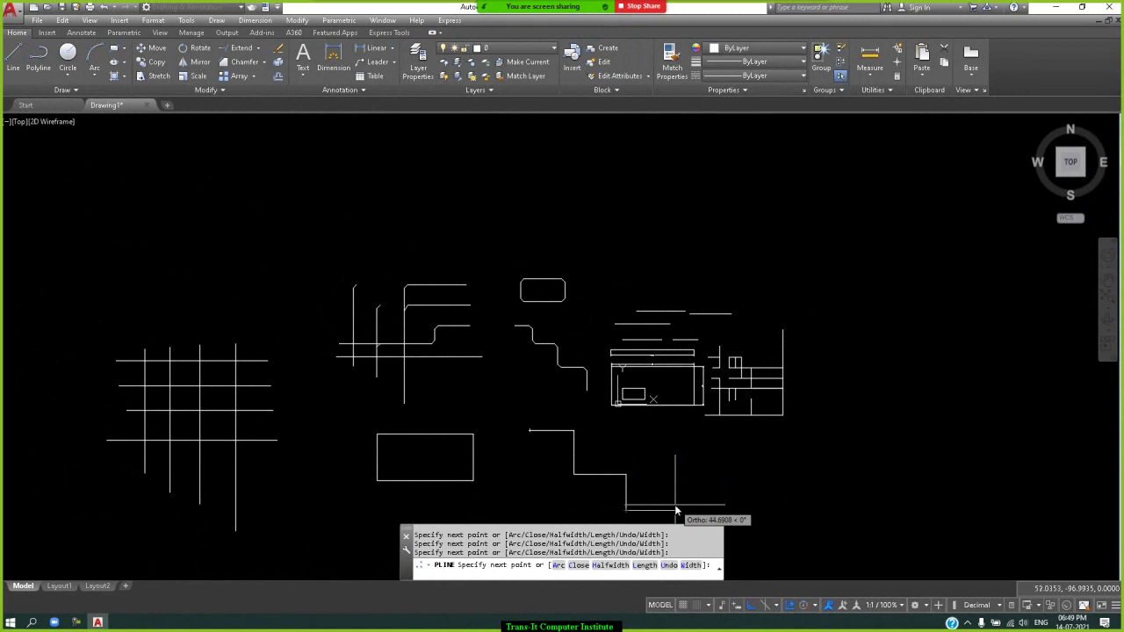
left_click(675, 510)
key("Return")
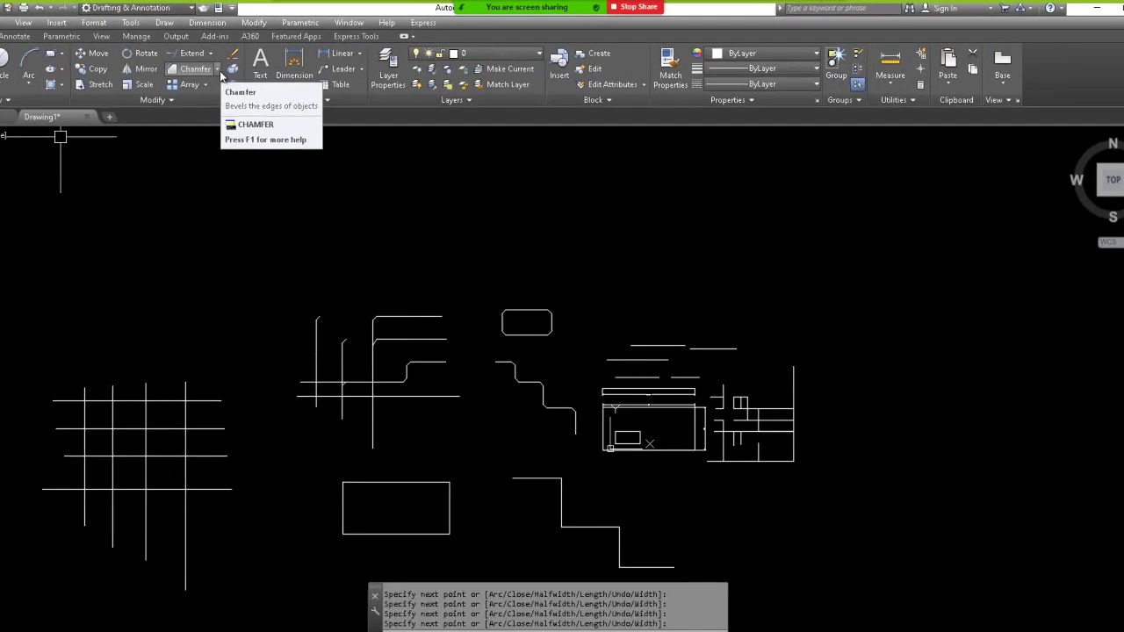
Set the Fillet trim mode to Trim and fillet the first vertical line with the second horizontal line at zero radius.
left_click(217, 70)
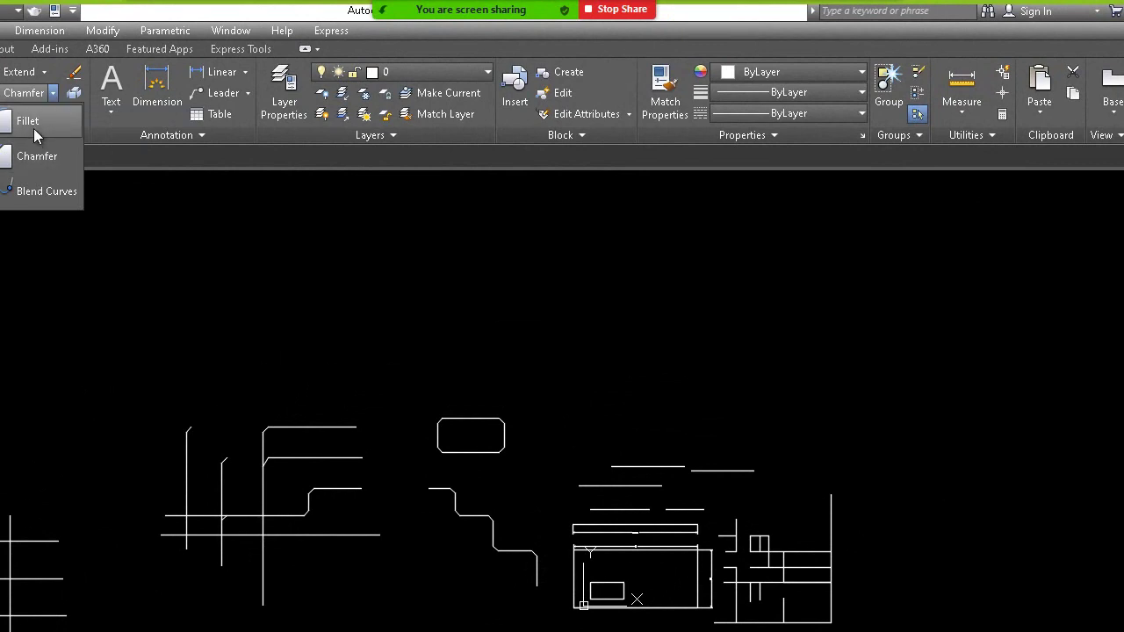
left_click(33, 128)
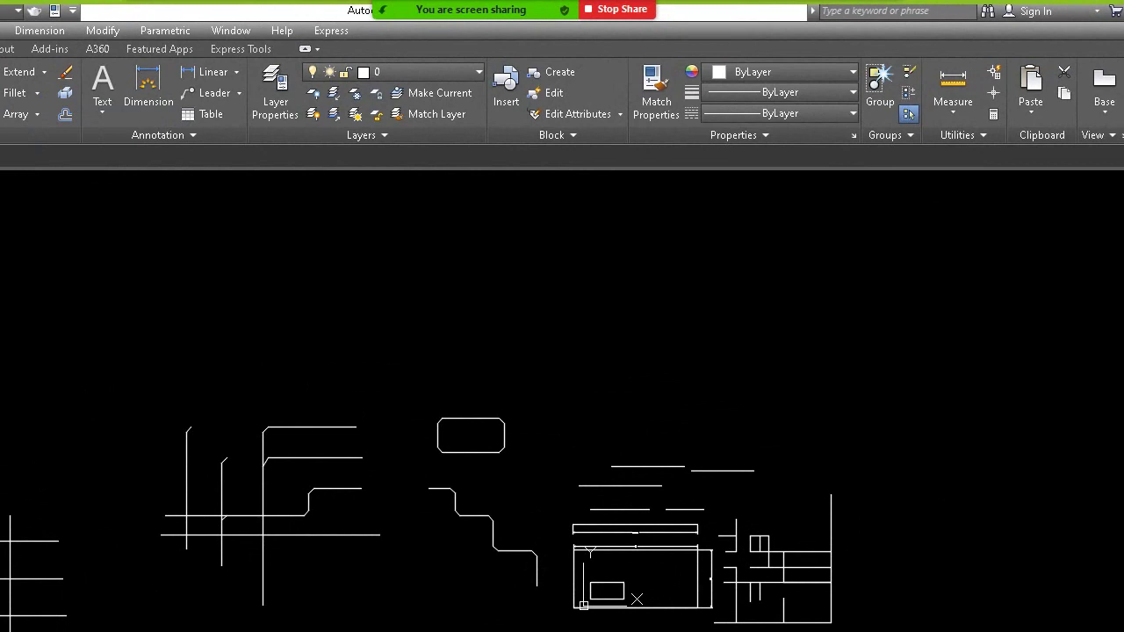
type("T")
key("Return")
left_click(584, 545)
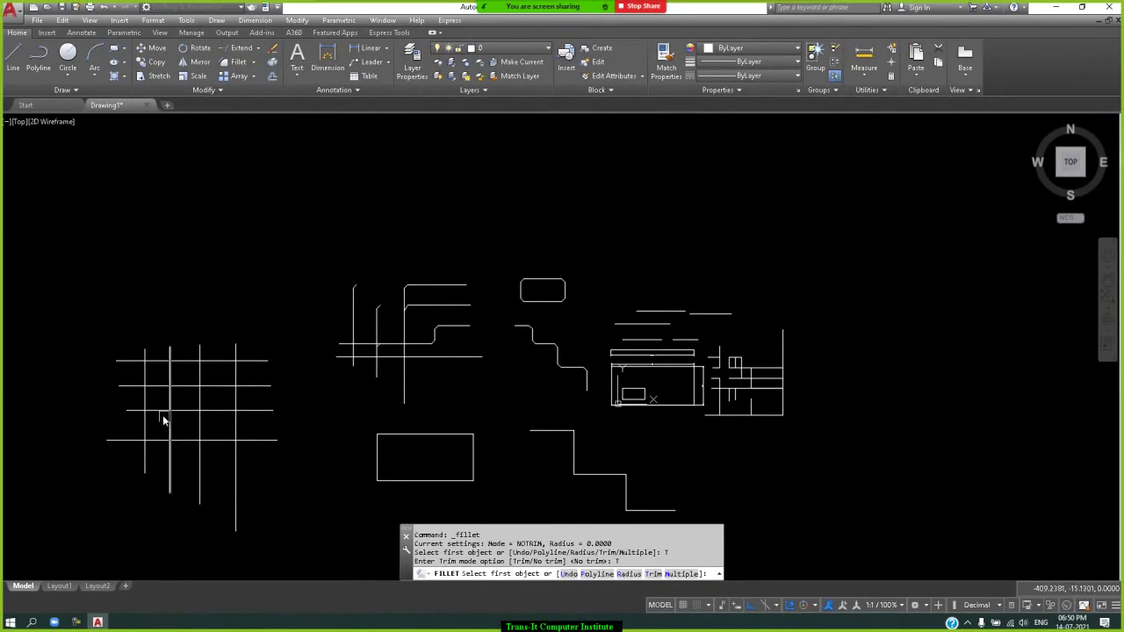
left_click(146, 399)
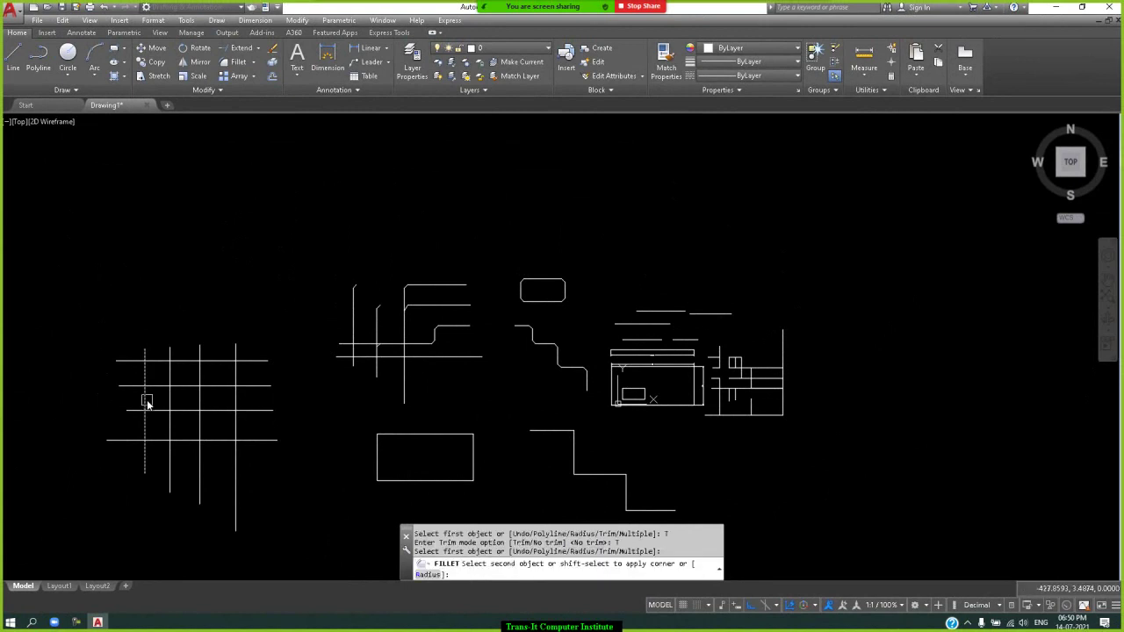
left_click(157, 384)
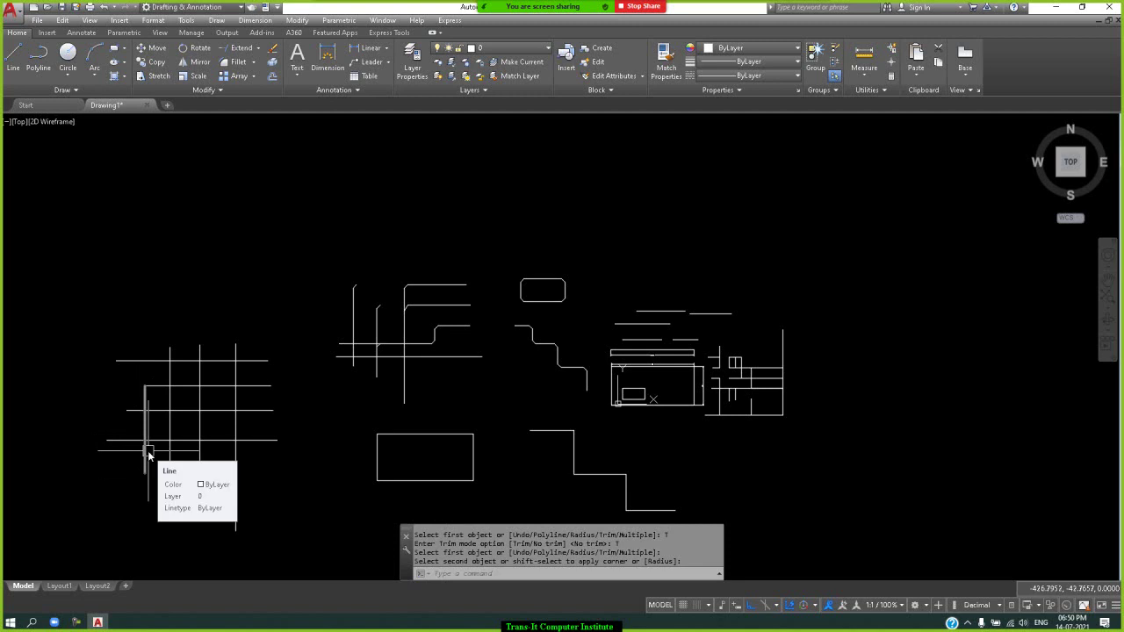
Set the Fillet radius to 8 and fillet the second vertical grid line with the second horizontal line.
left_click(148, 451)
type("f")
key("Return")
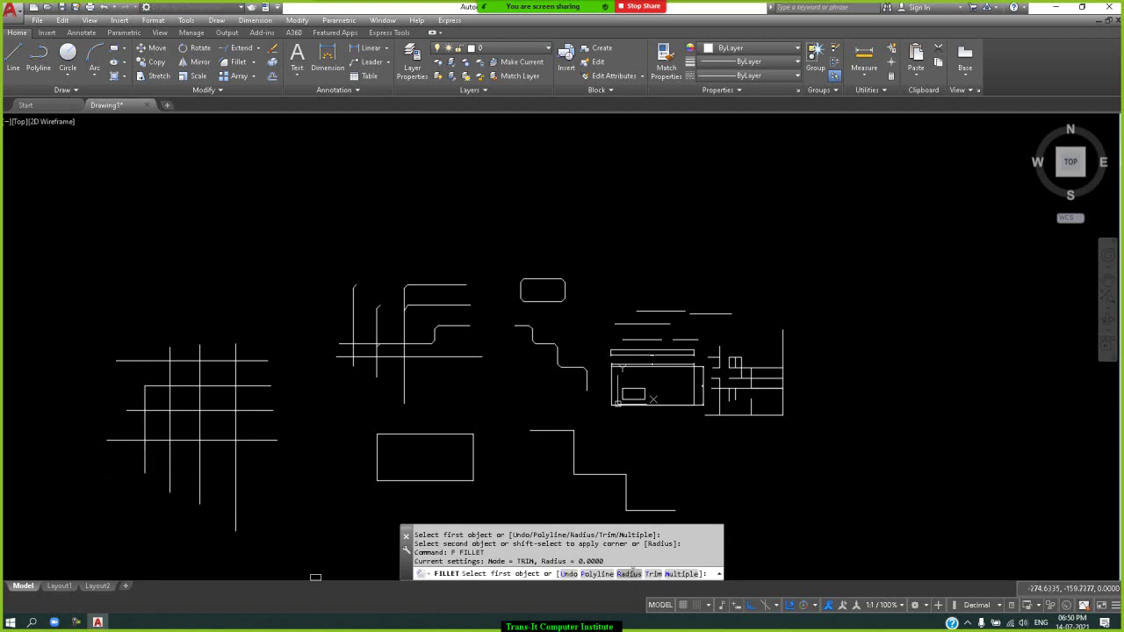
left_click(629, 574)
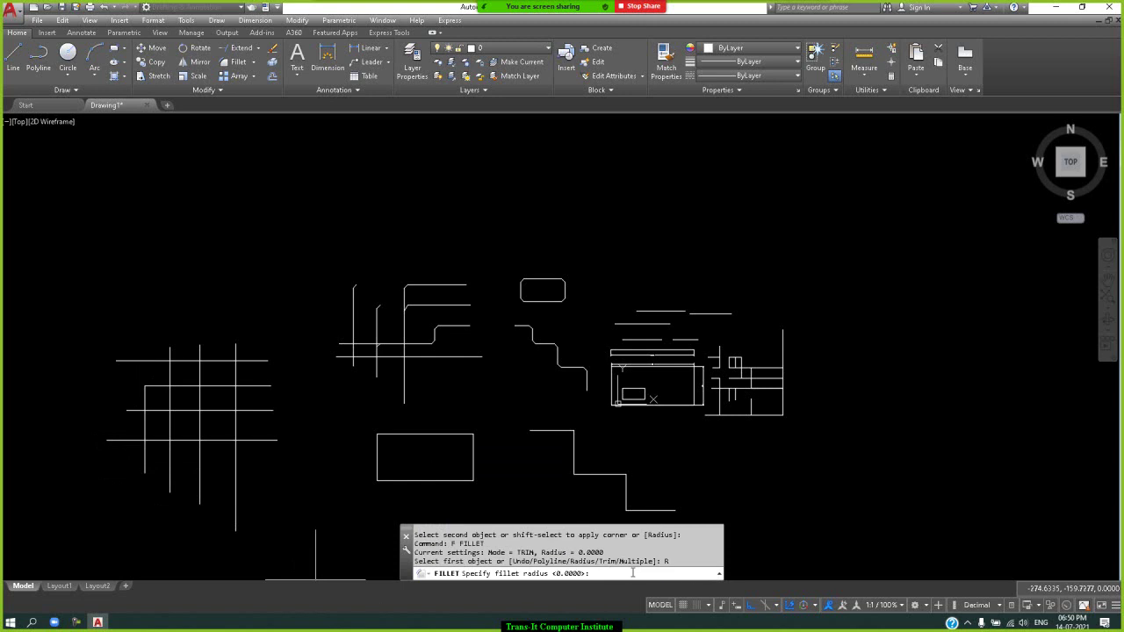
type("8")
key("Return")
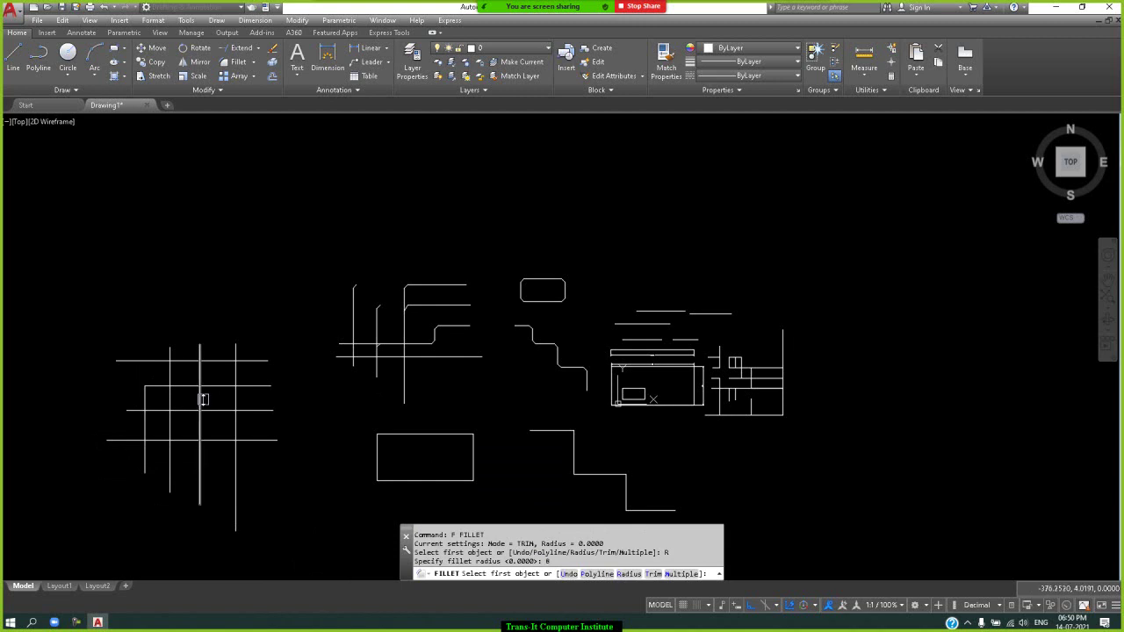
left_click(170, 400)
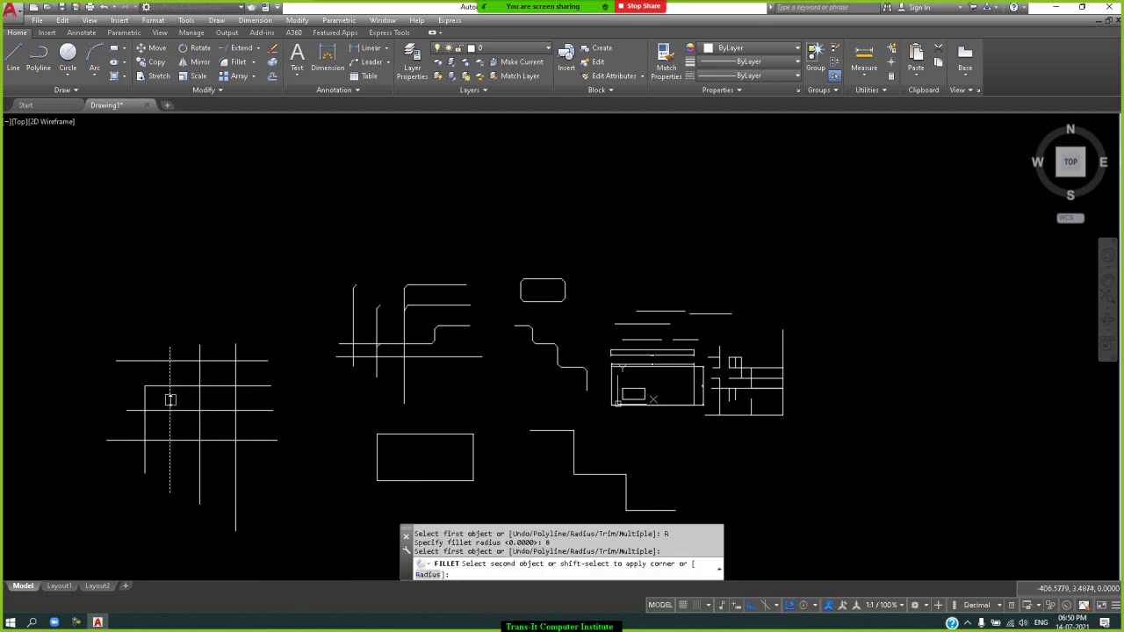
left_click(185, 387)
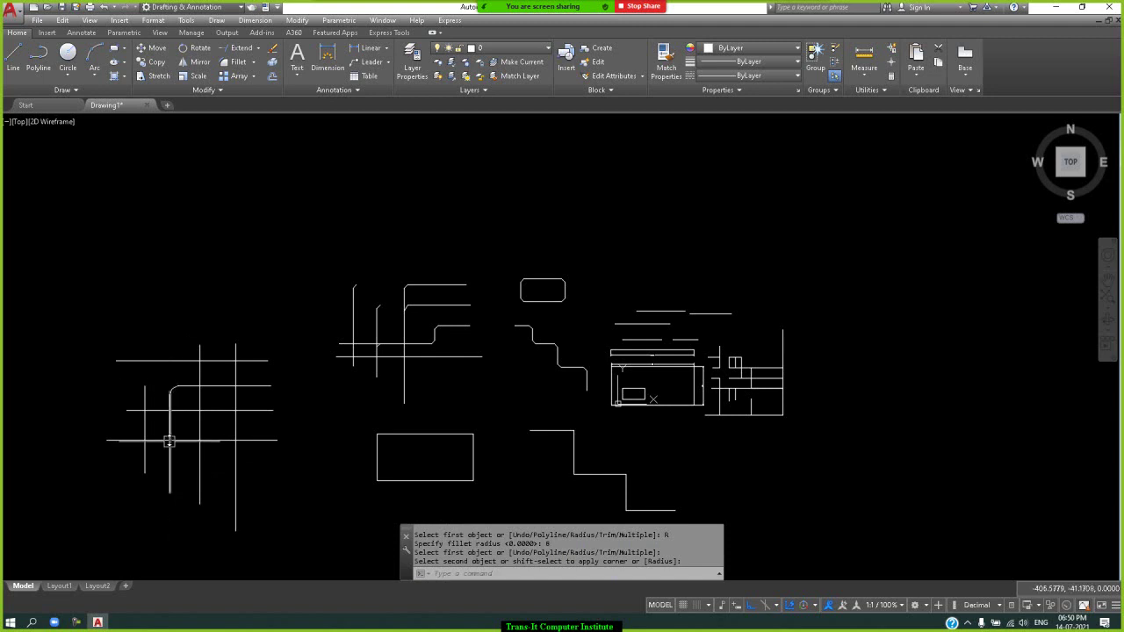
left_click(185, 375)
Fillet the third vertical grid line with the first and second horizontal lines using the Multiple option, and undo both fillets.
key("Return")
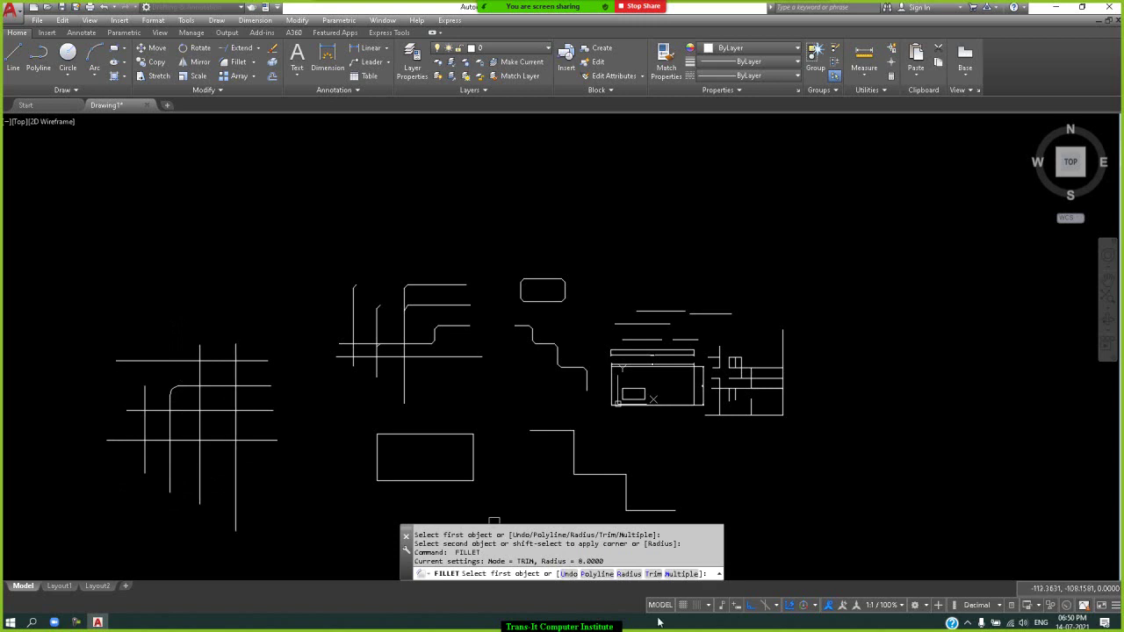
left_click(681, 573)
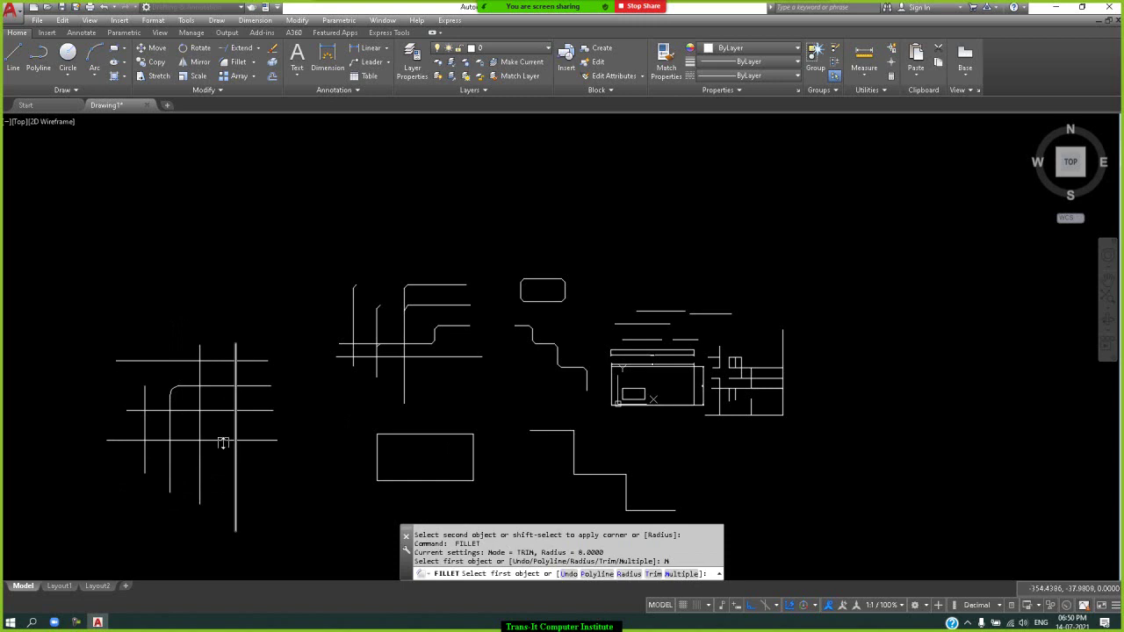
left_click(199, 372)
left_click(178, 359)
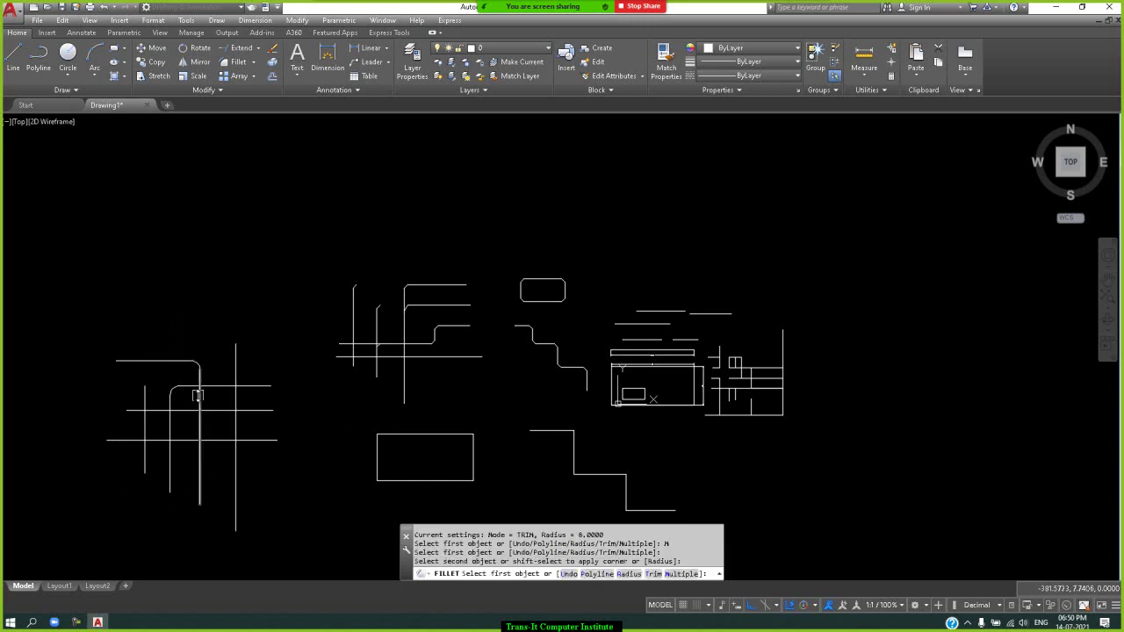
left_click(197, 395)
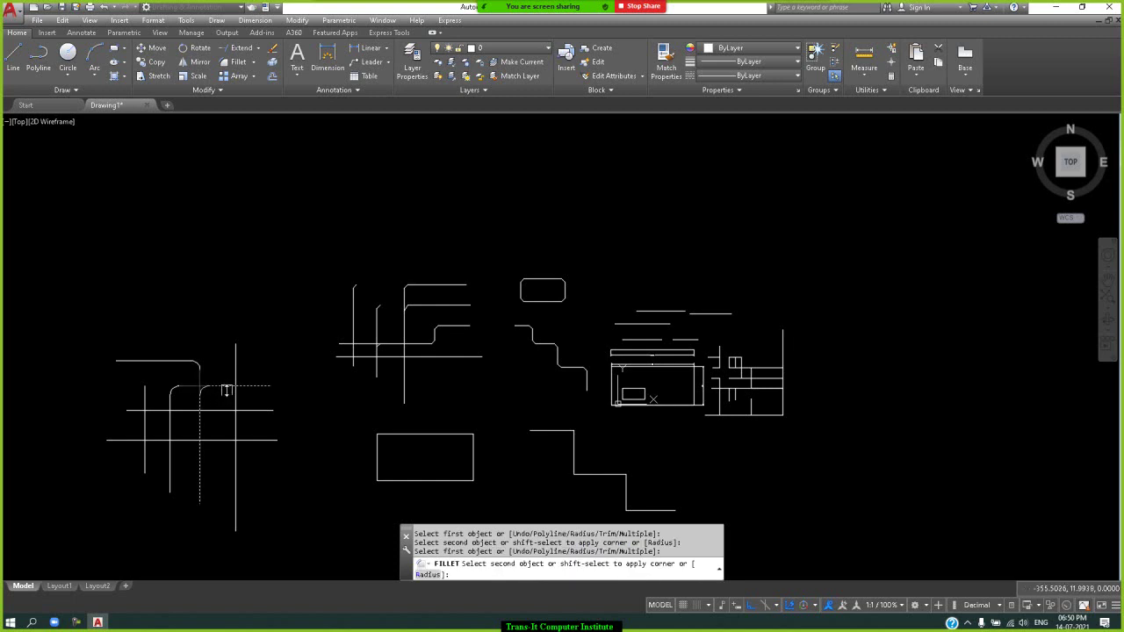
left_click(226, 388)
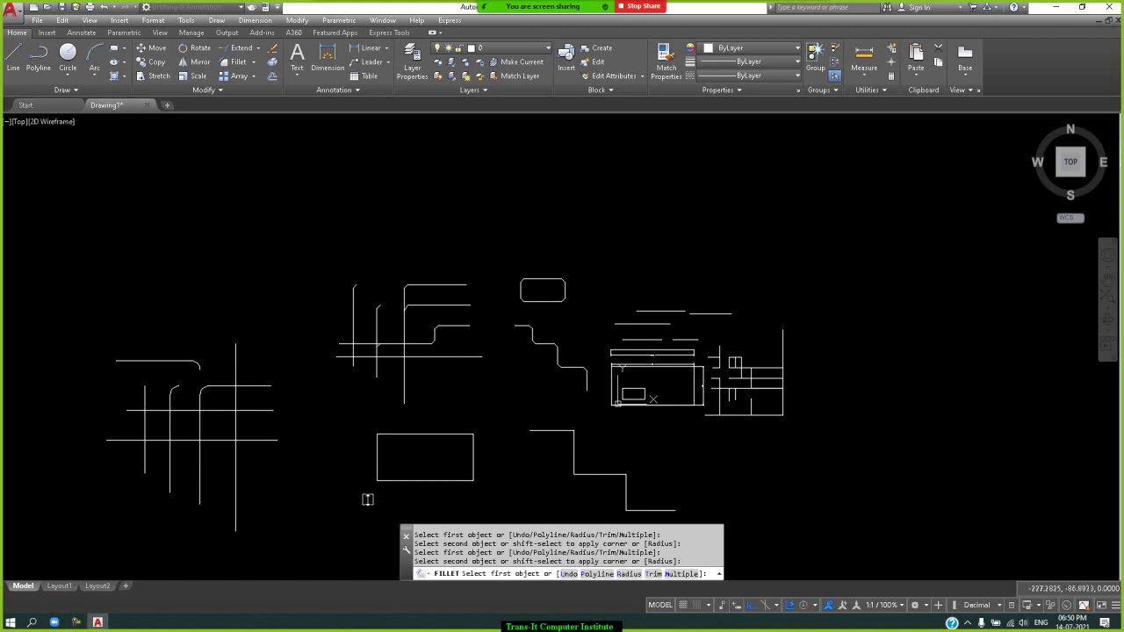
left_click(567, 574)
left_click(567, 574)
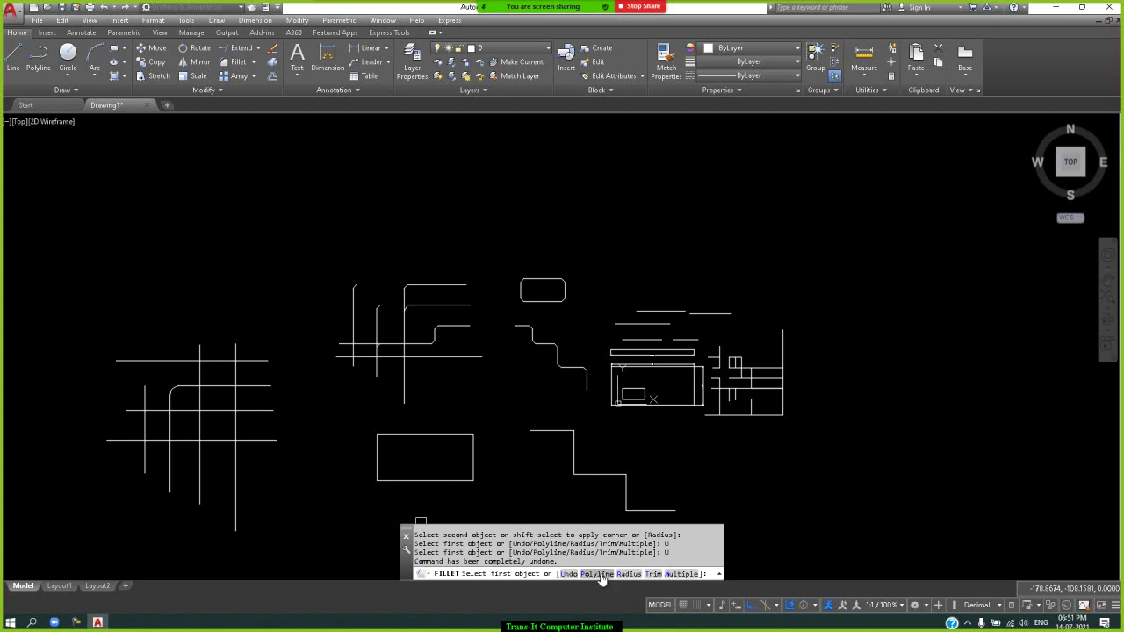
Fillet all corners of the stair-shaped polyline and of the large lower rectangle at radius 8 using Fillet's Polyline option.
left_click(597, 574)
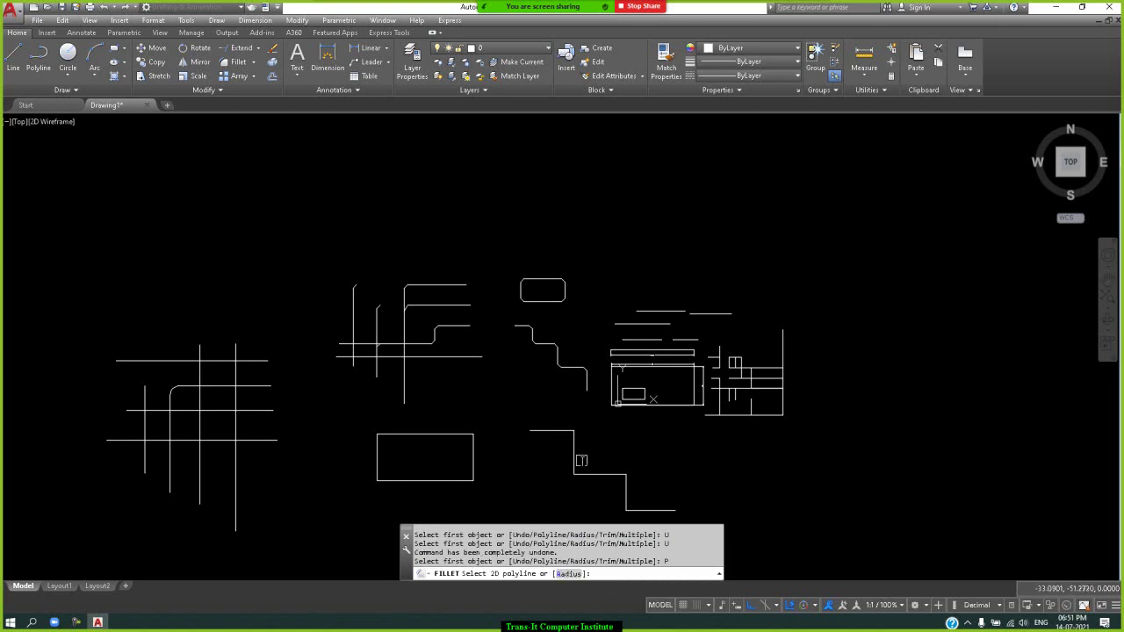
left_click(595, 475)
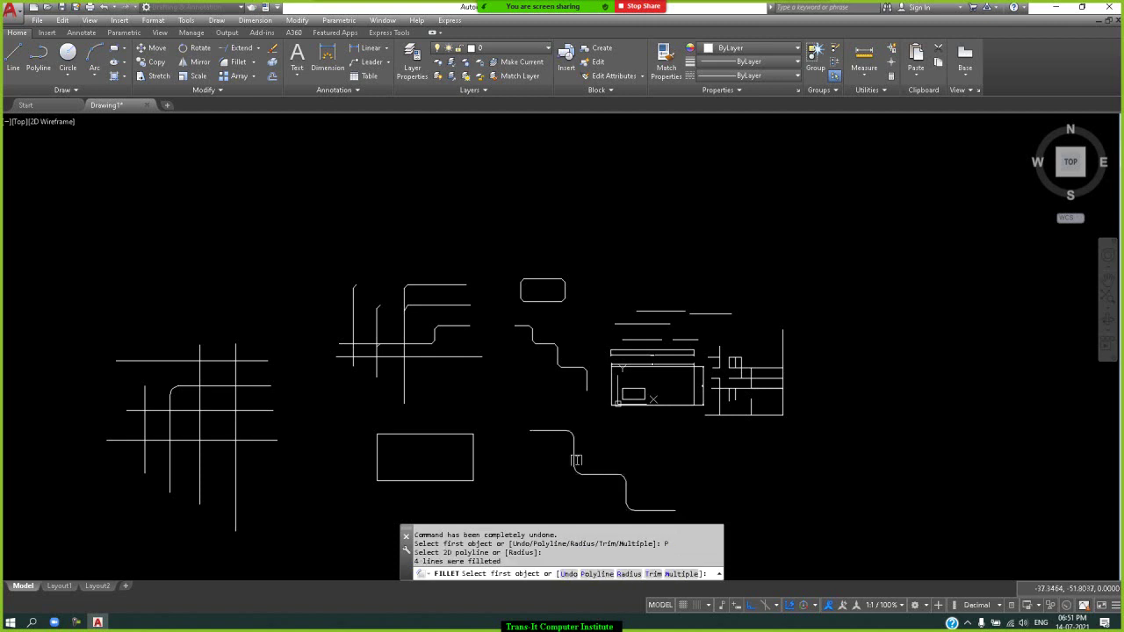
left_click(471, 455)
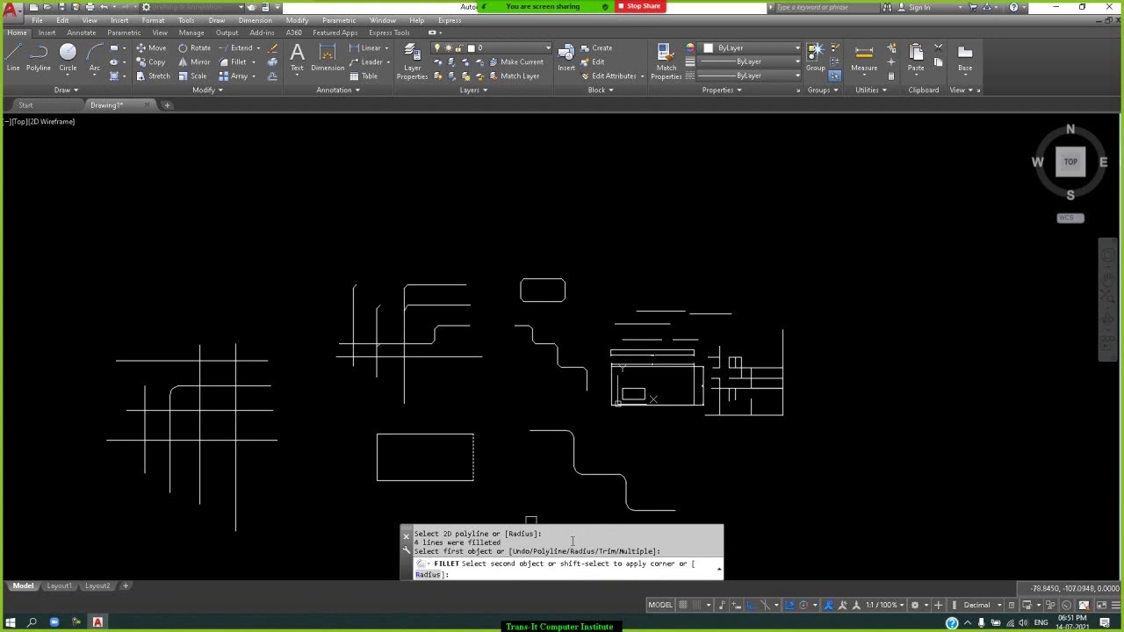
key("Escape")
key("Return")
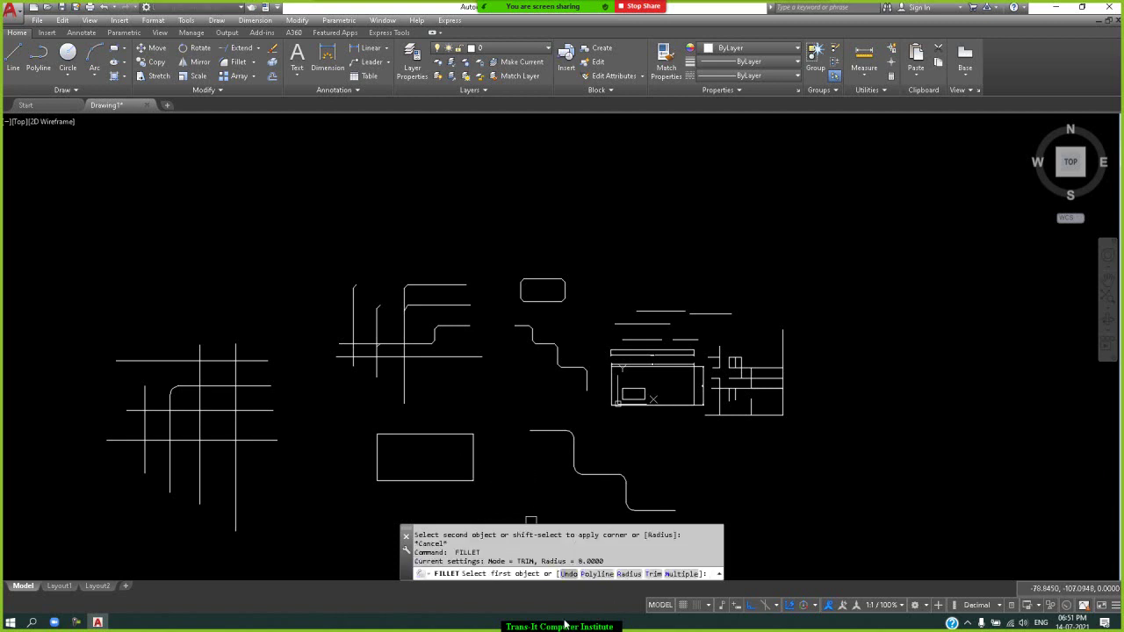
left_click(597, 574)
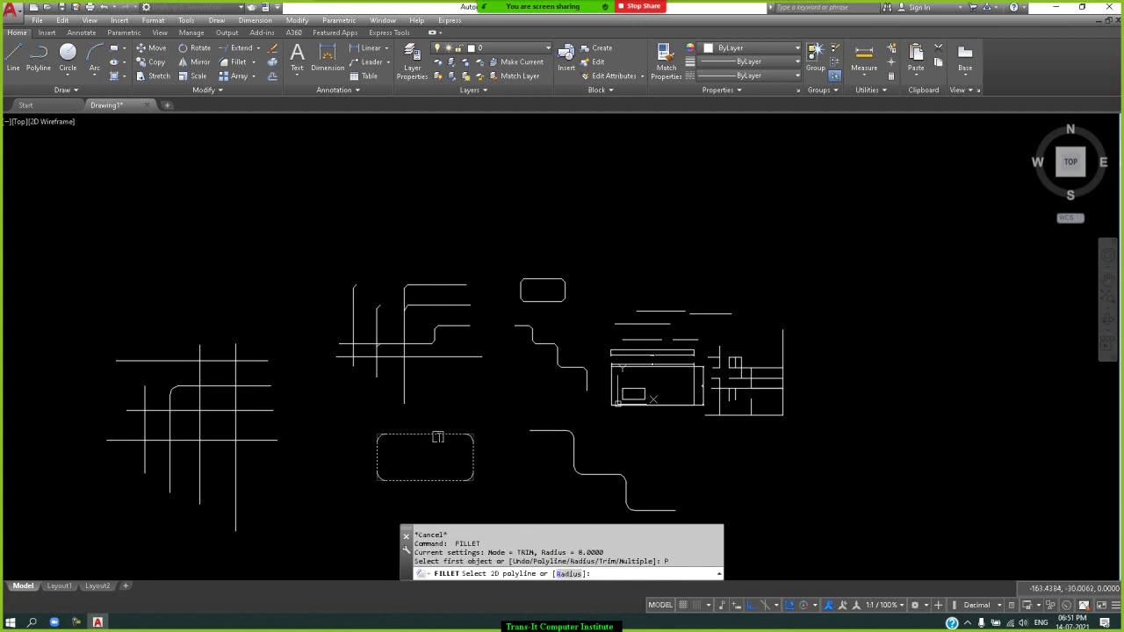
left_click(438, 437)
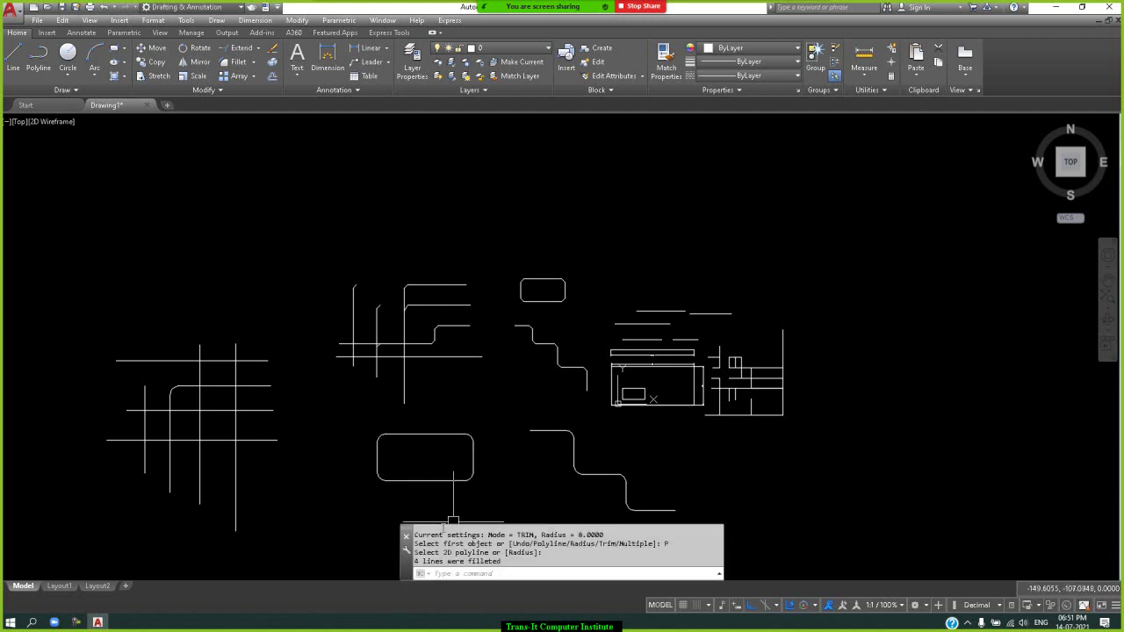
Set the Fillet trim mode to No trim and fillet the fourth vertical line with the right part of the third horizontal line.
key("Return")
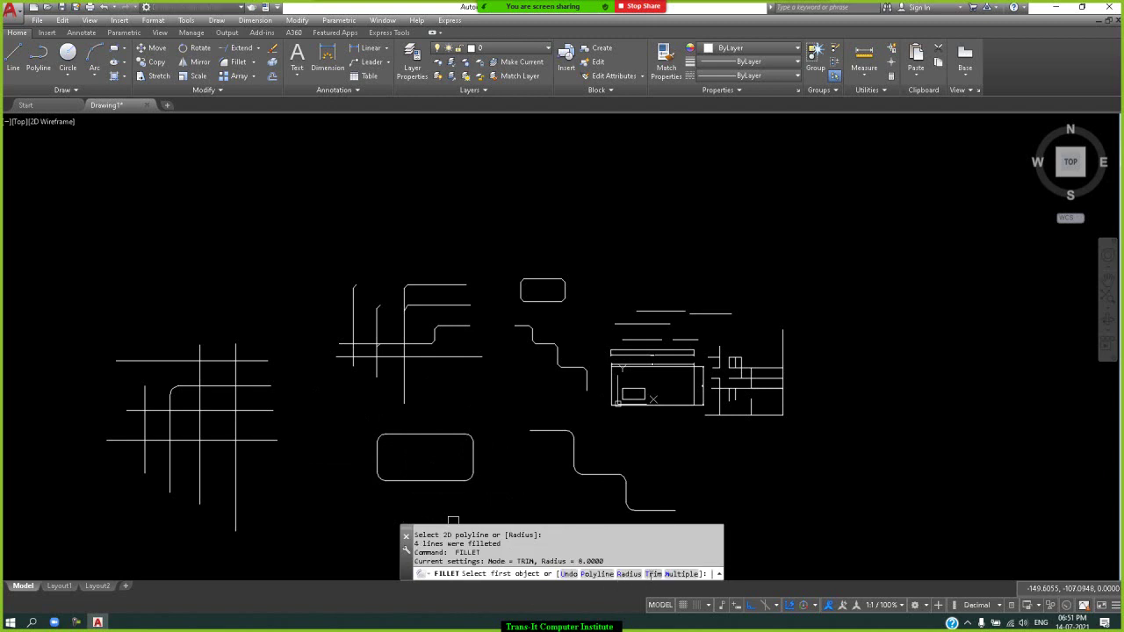
left_click(653, 574)
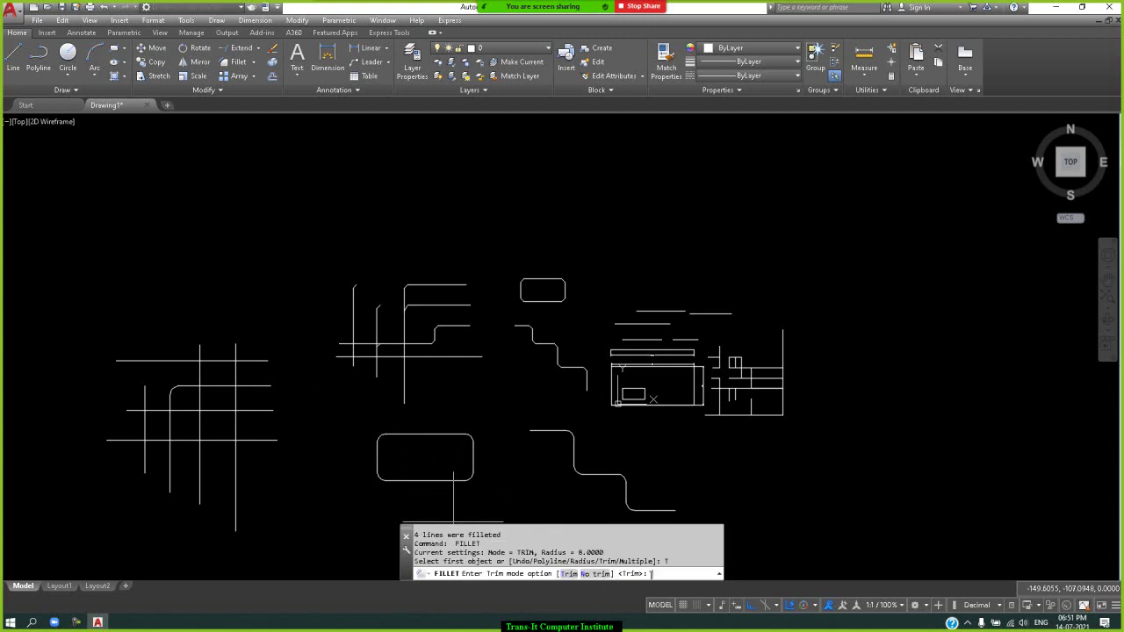
left_click(594, 574)
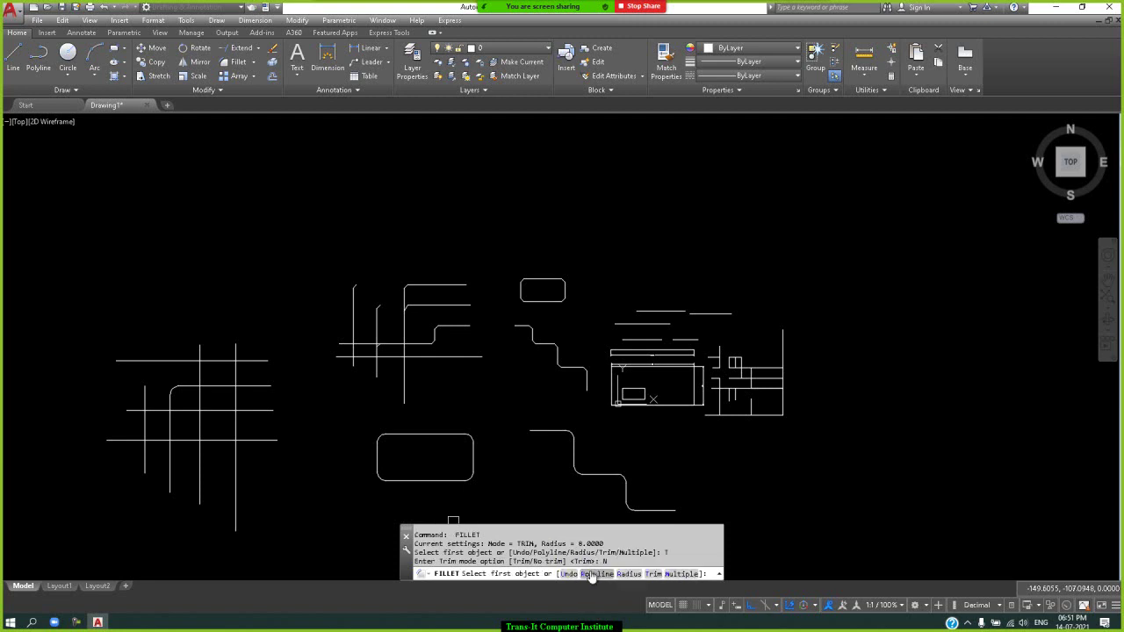
left_click(234, 427)
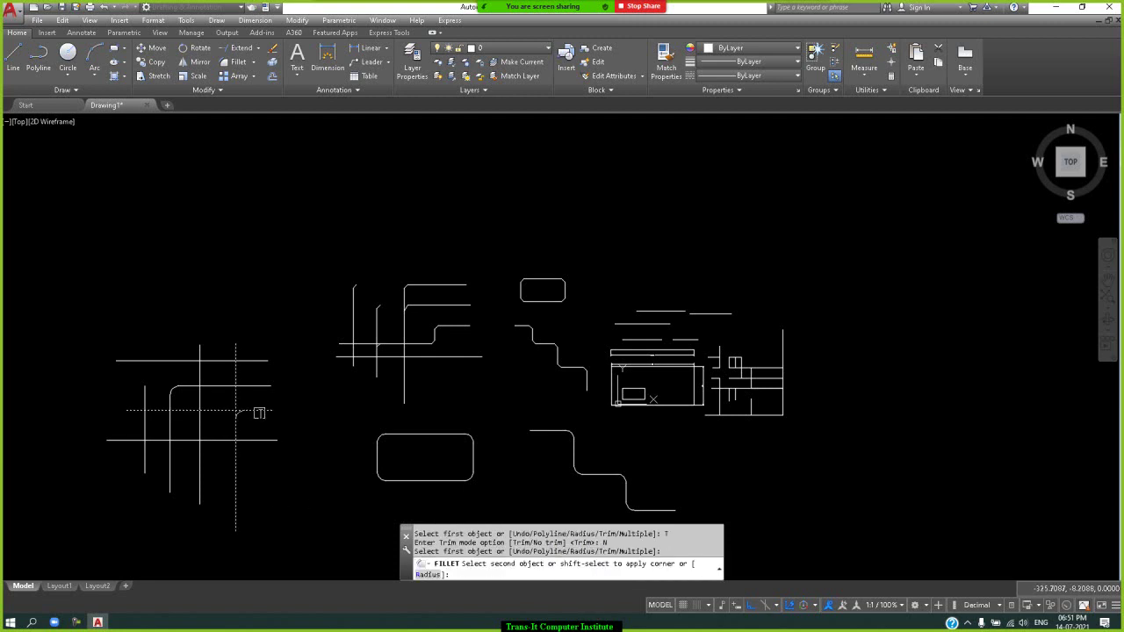
left_click(259, 409)
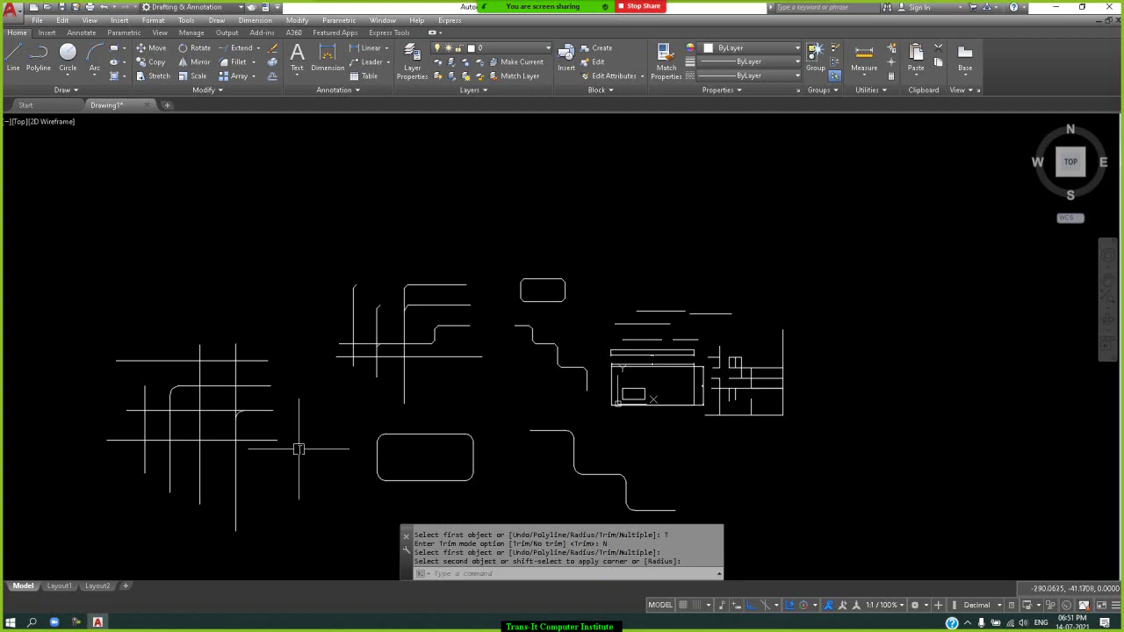
With Multiple and No trim, fillet the fourth vertical line with the third horizontal's left part, and the third vertical with the second horizontal.
key("Return")
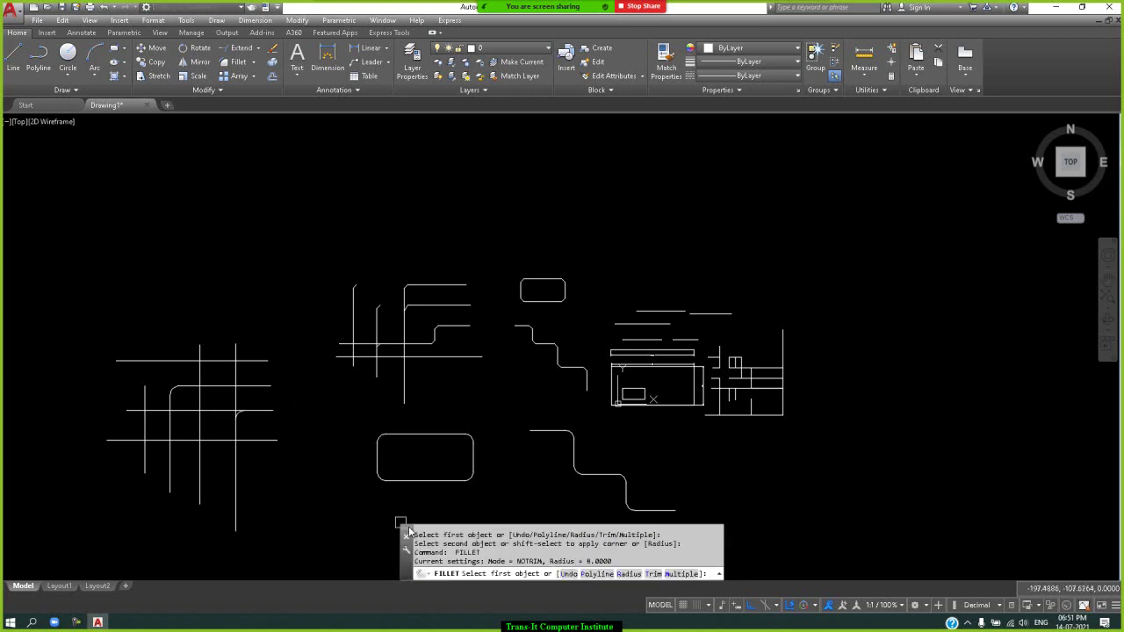
left_click(681, 574)
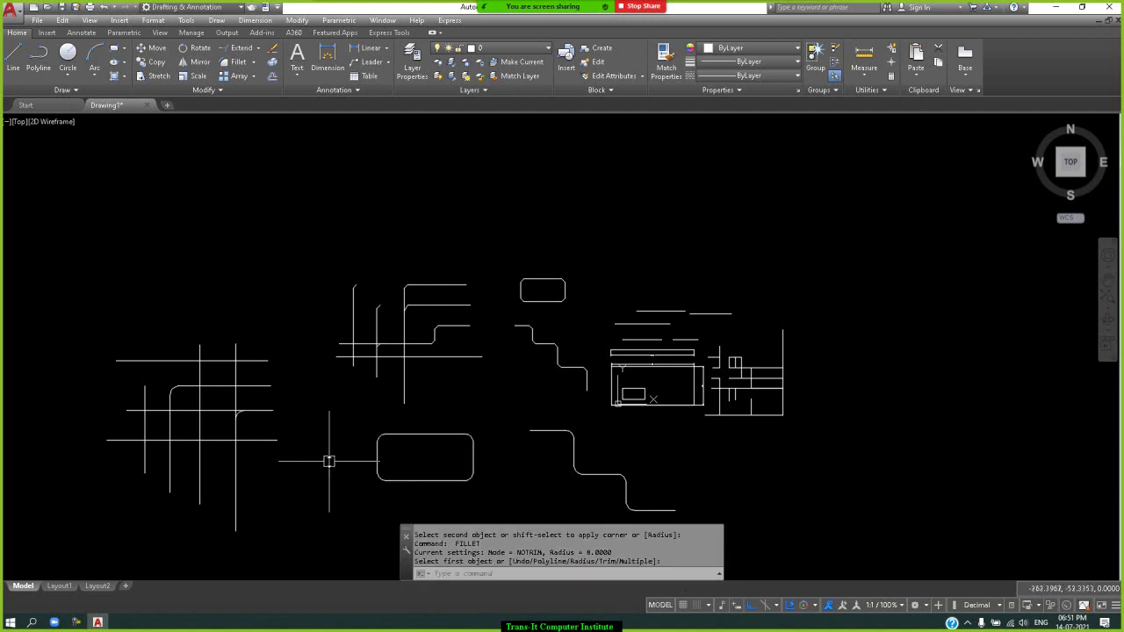
key("Return")
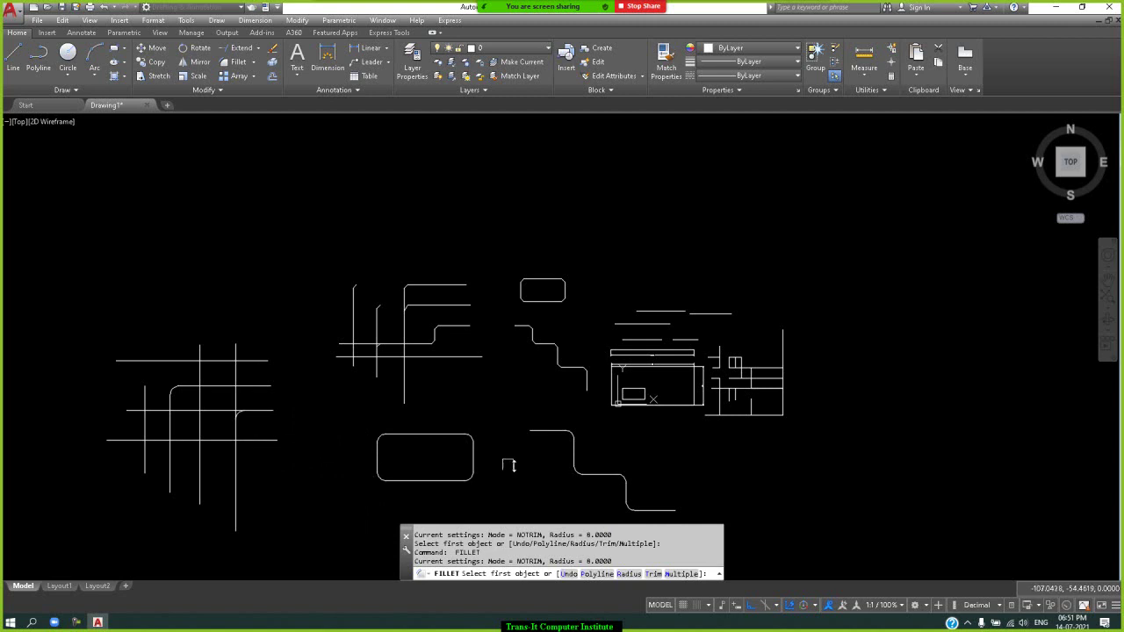
left_click(681, 574)
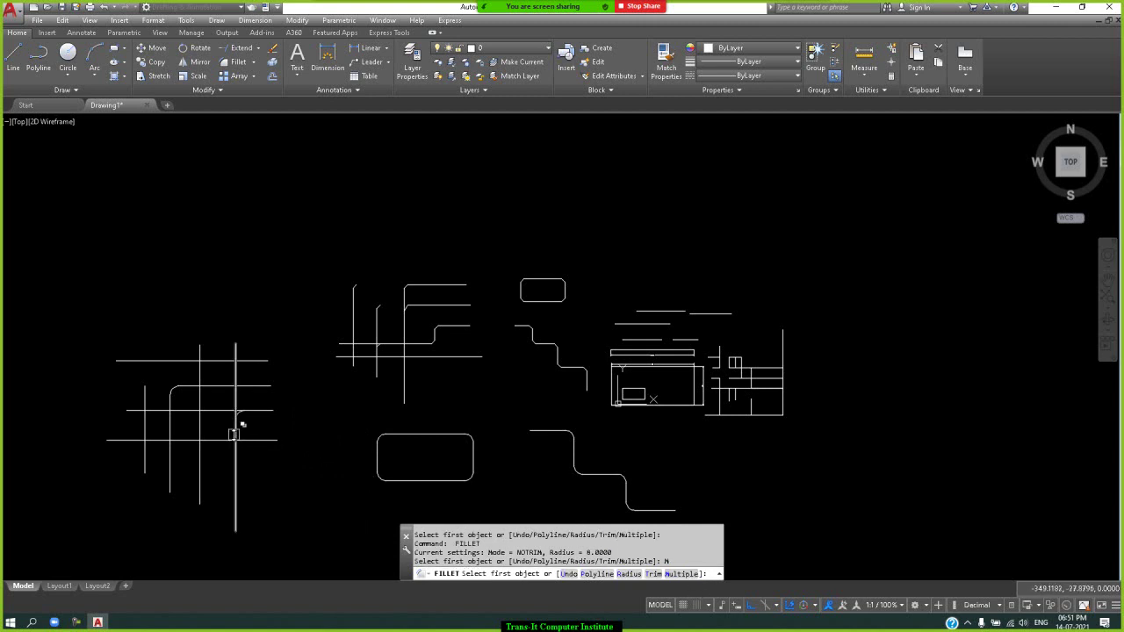
left_click(234, 436)
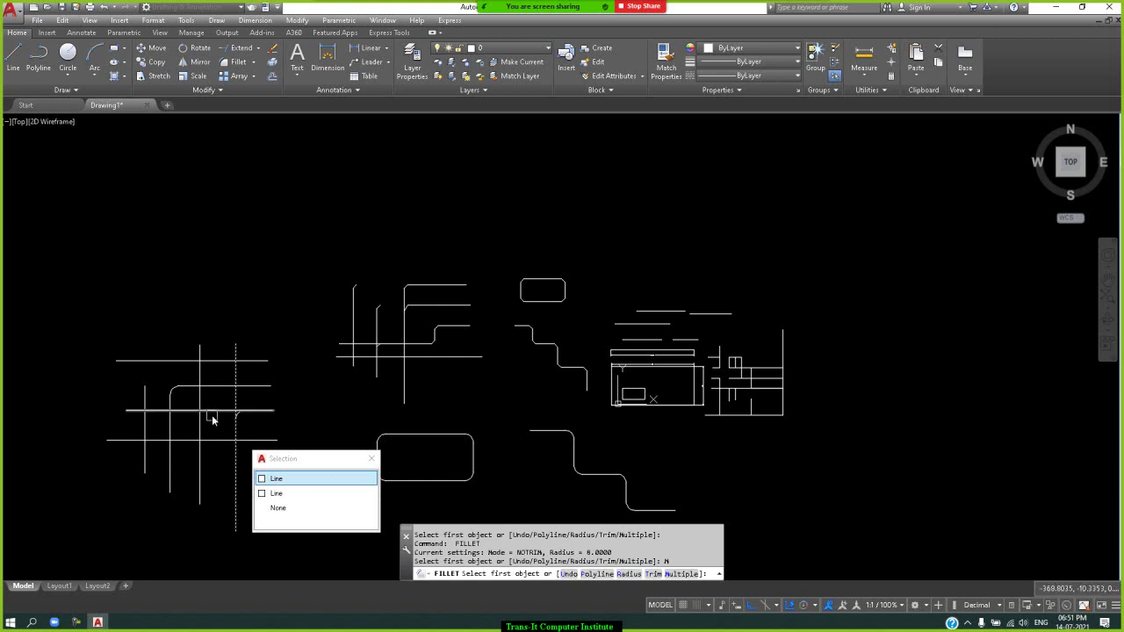
left_click(216, 414)
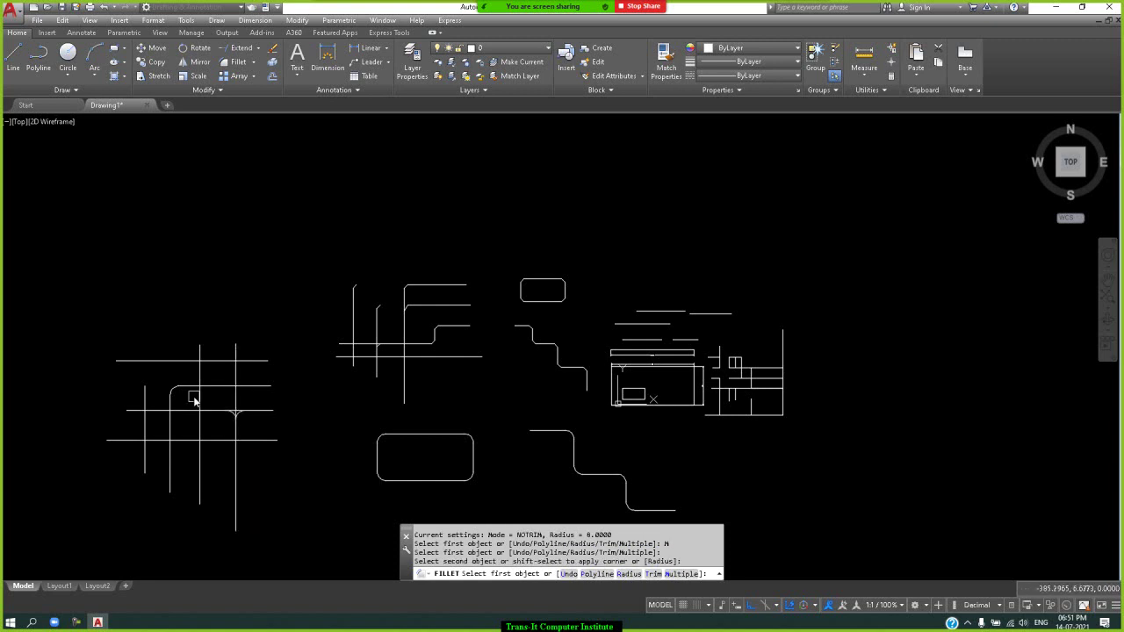
left_click(201, 395)
left_click(218, 387)
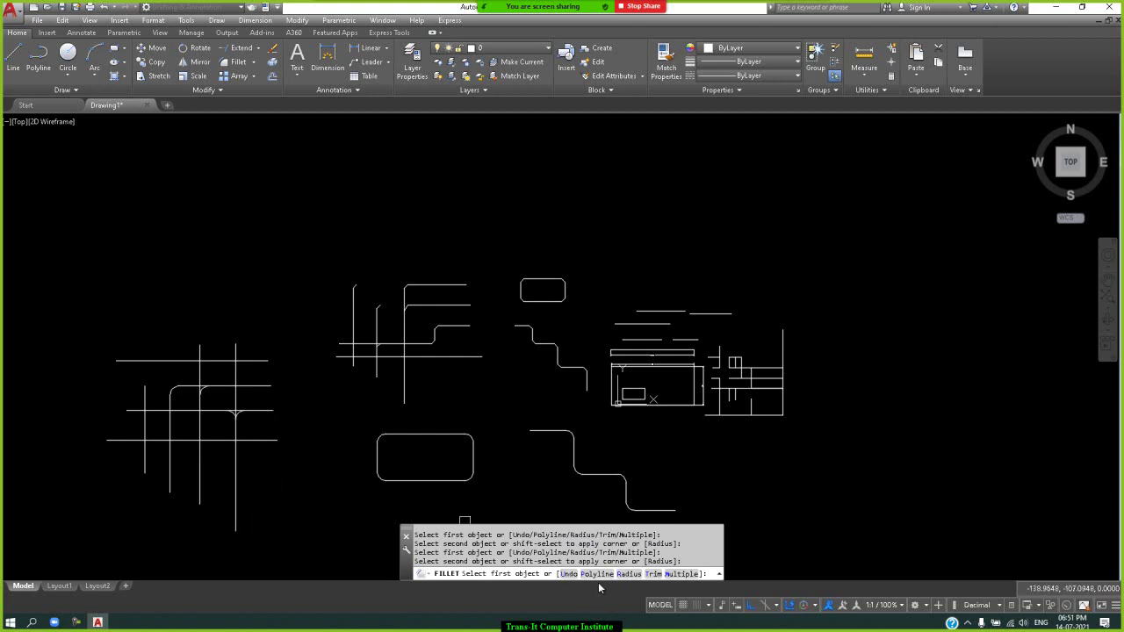
Set the Fillet trim mode to Trim and fillet the fourth vertical line with the second horizontal line.
left_click(654, 574)
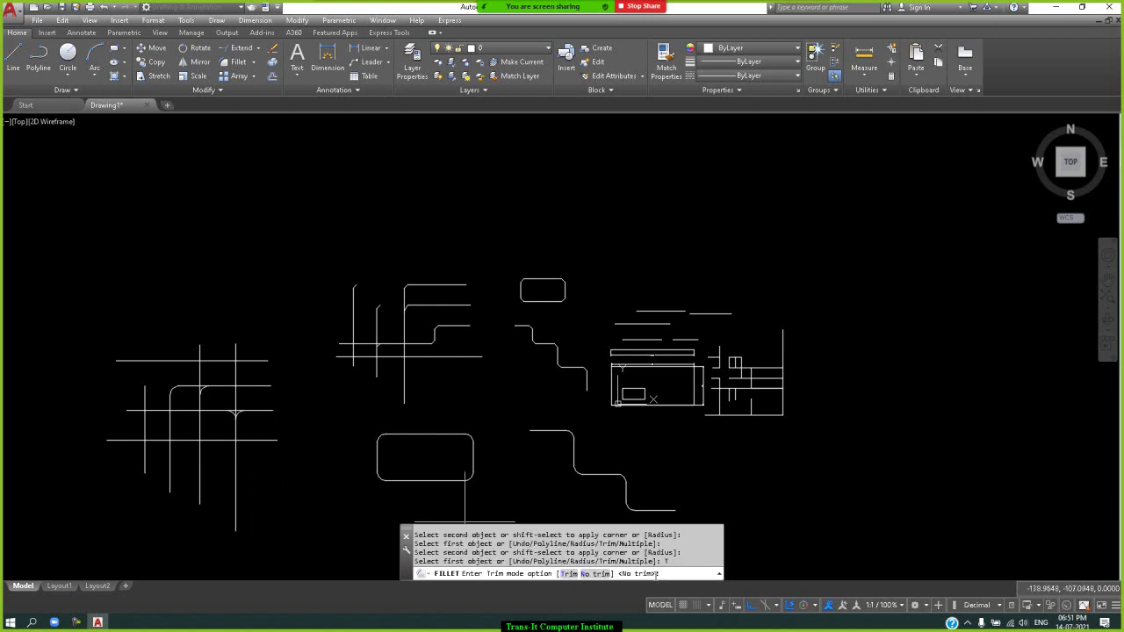
left_click(568, 574)
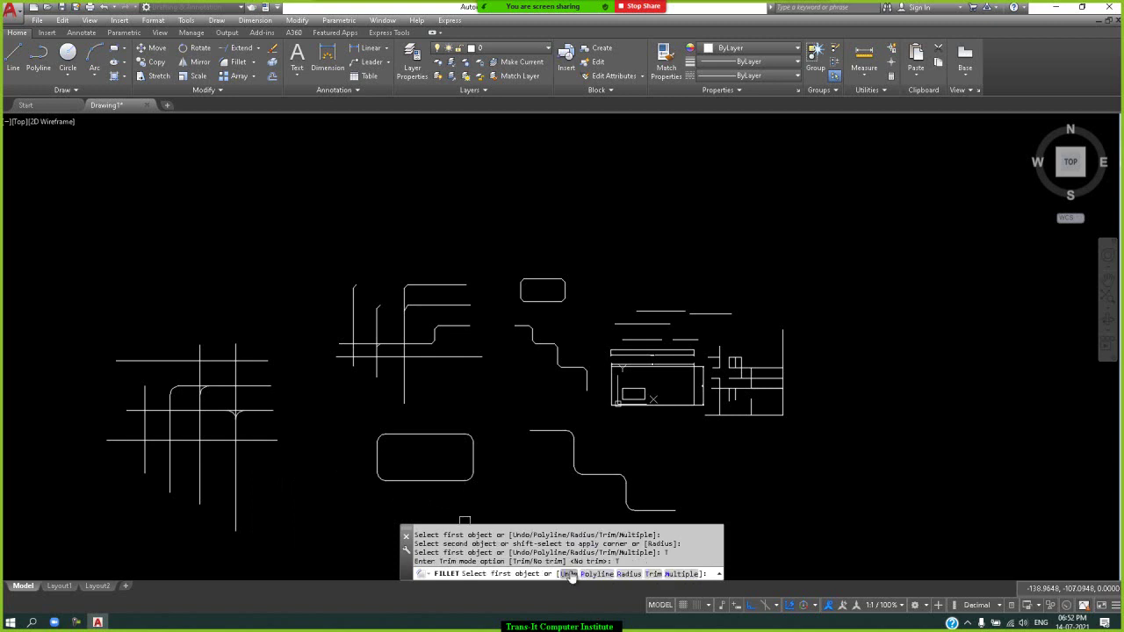
left_click(231, 399)
left_click(251, 385)
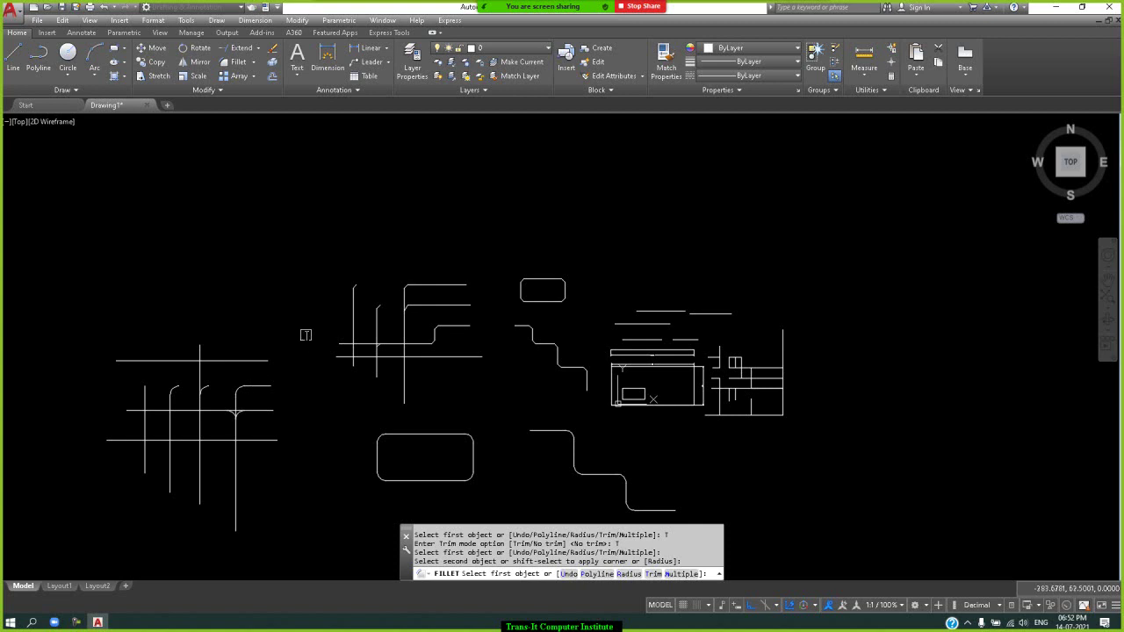
Set the fillet radius to 0 with Trim mode and fillet the middle group's long vertical line with the left group's lowest horizontal line.
left_click(629, 574)
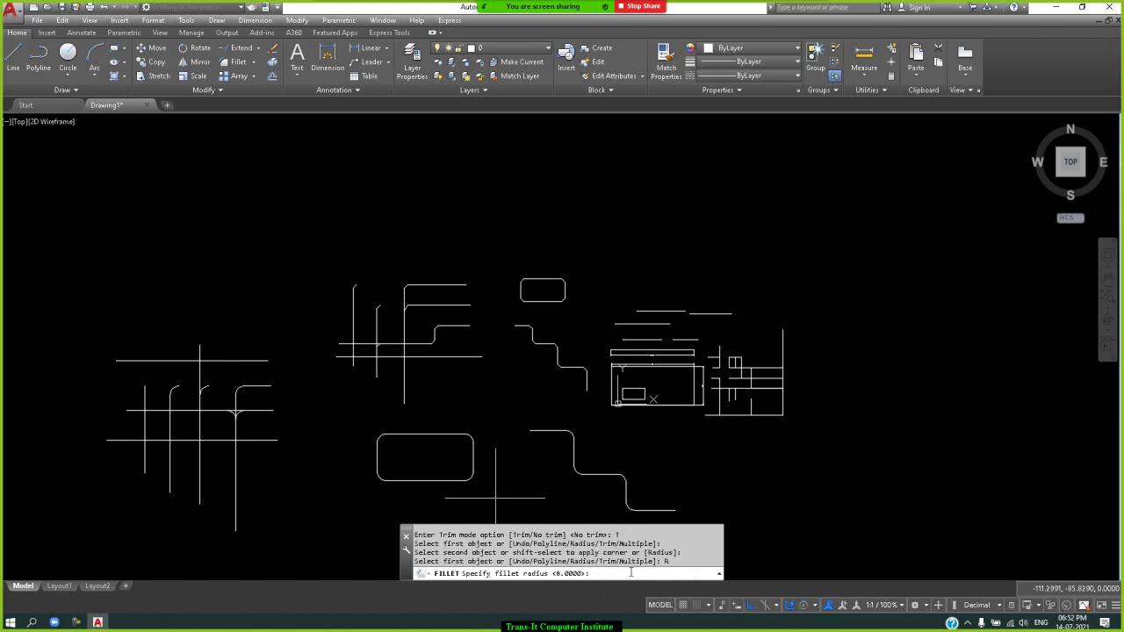
key("Return")
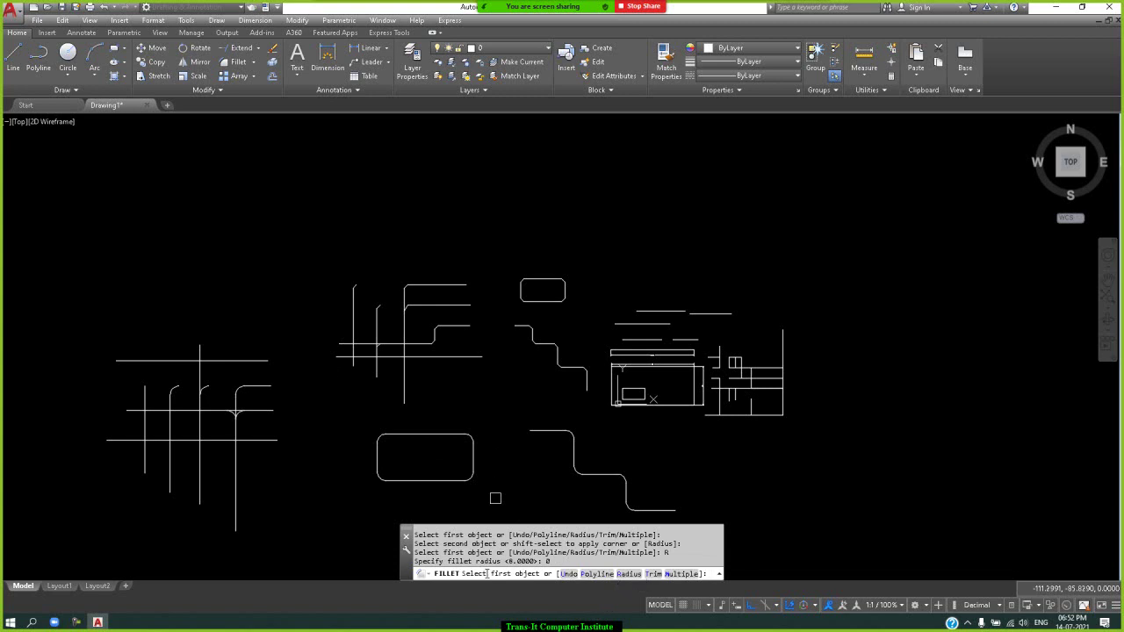
left_click(654, 574)
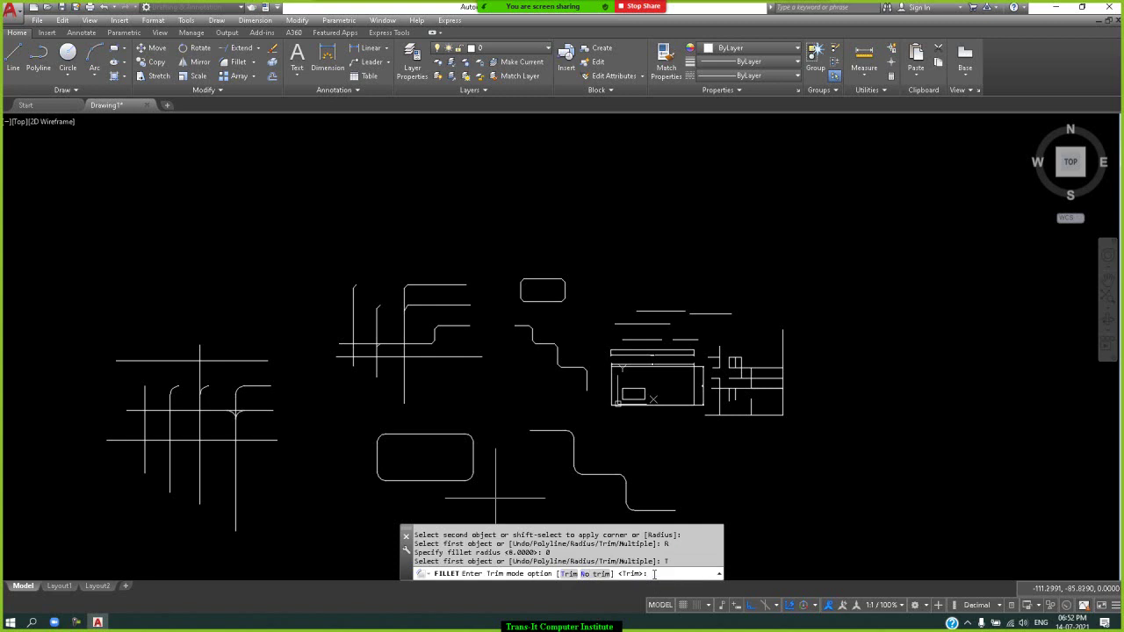
left_click(569, 574)
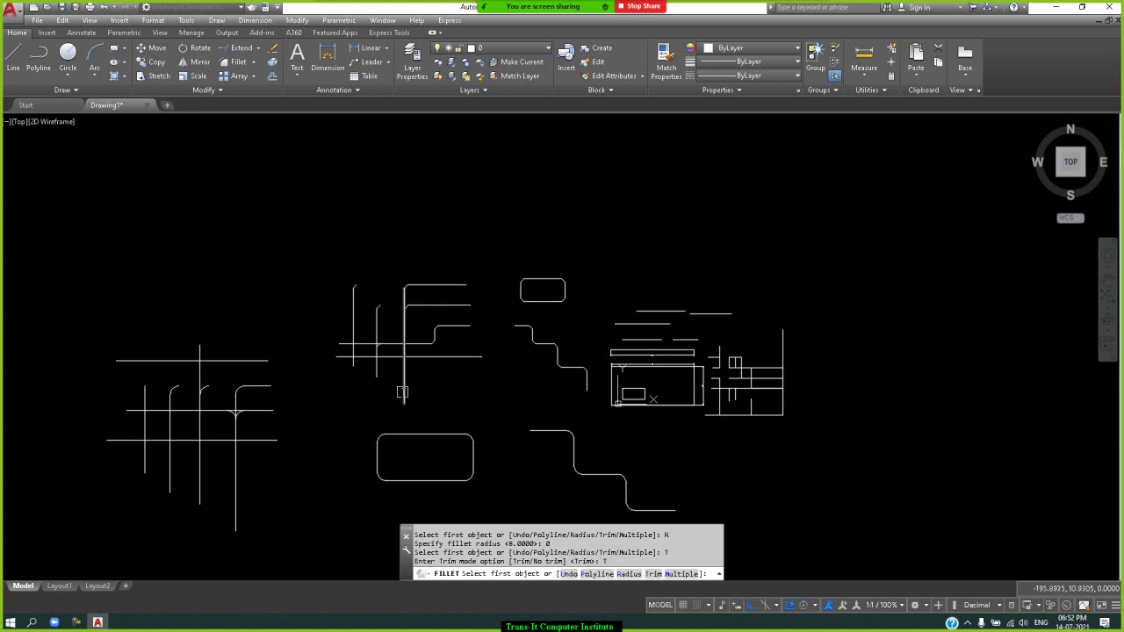
left_click(402, 391)
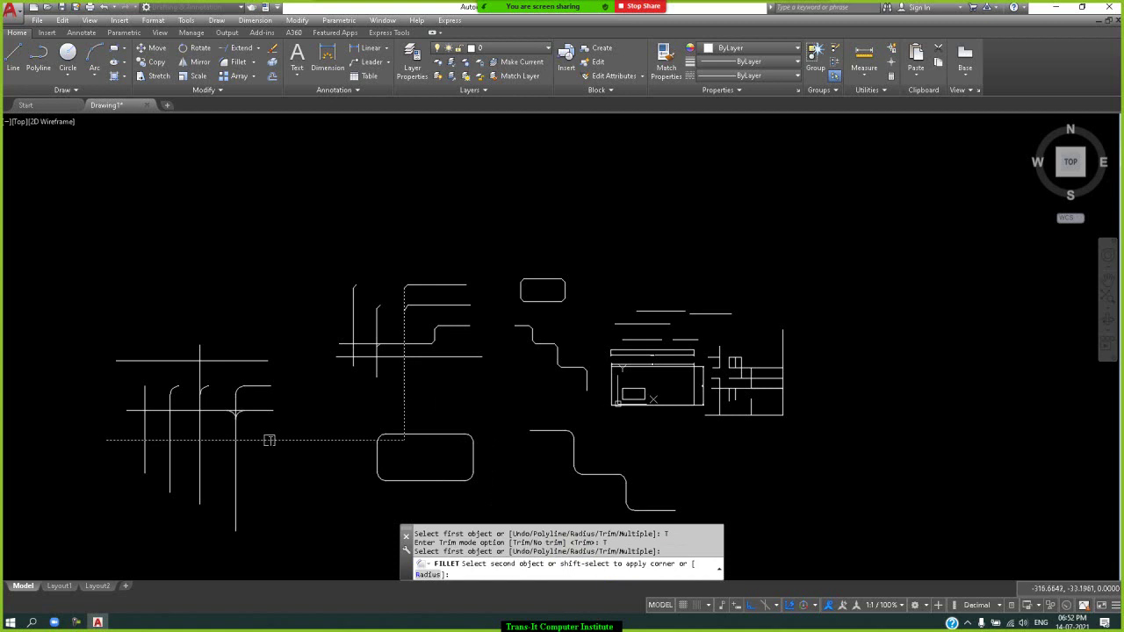
left_click(269, 440)
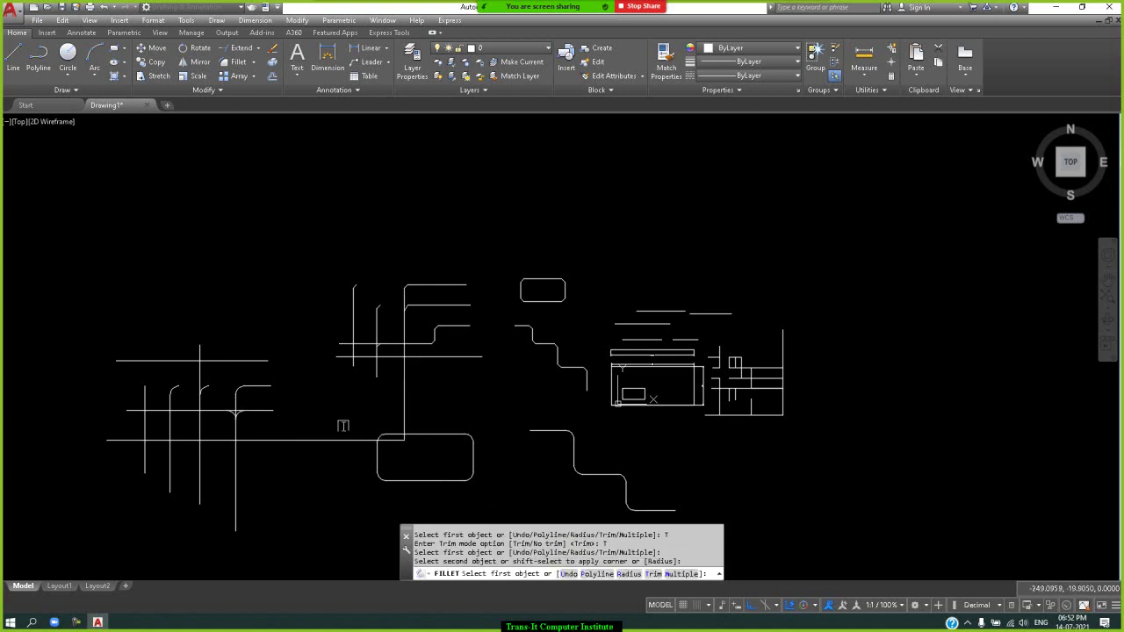
key("Return")
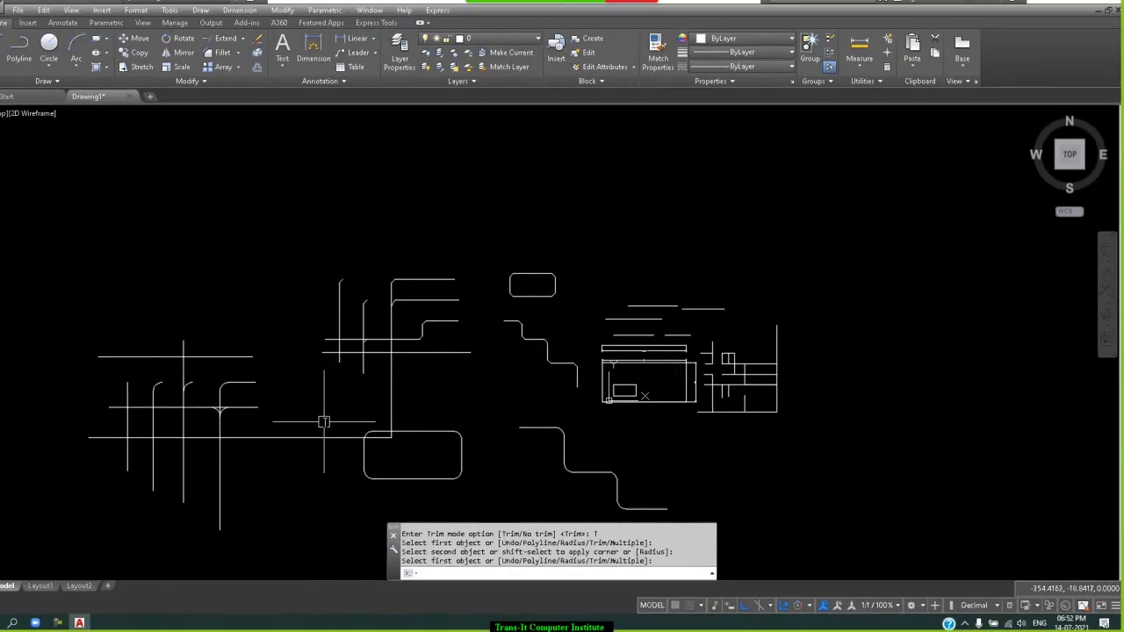
Draw a wavy five-point fit spline in the empty space above the left line group.
left_click(75, 90)
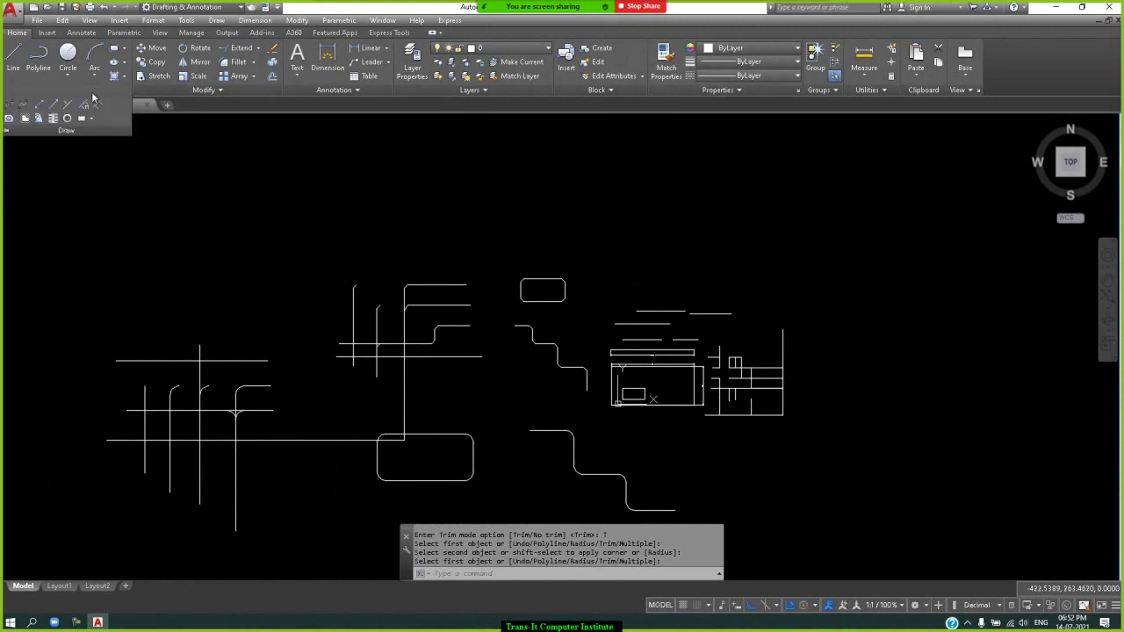
left_click(10, 104)
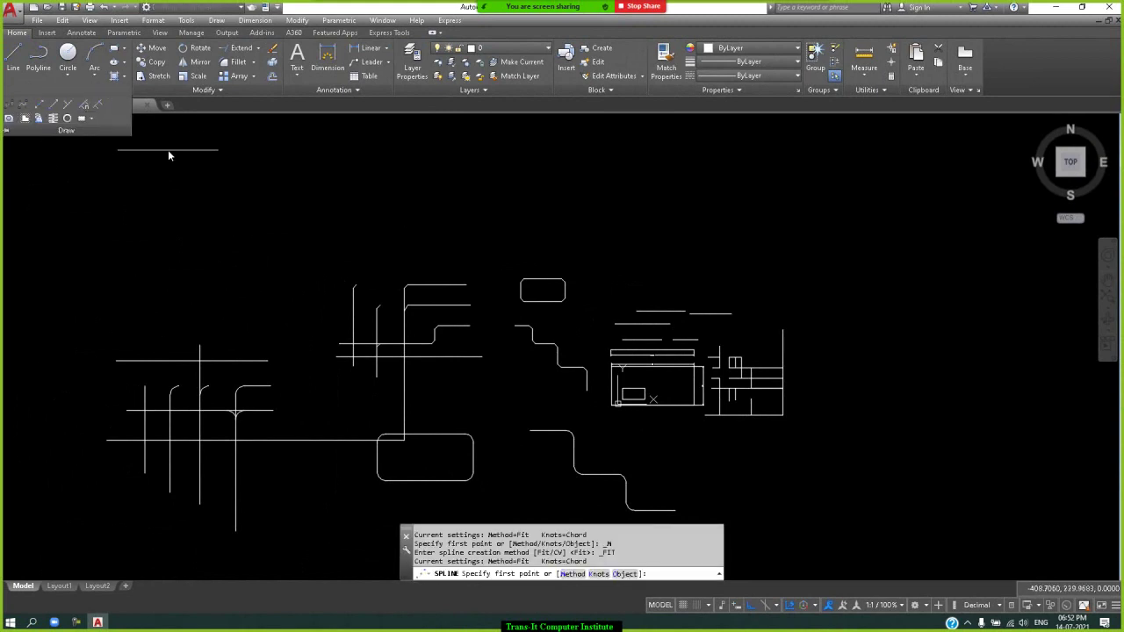
left_click(168, 151)
left_click(154, 217)
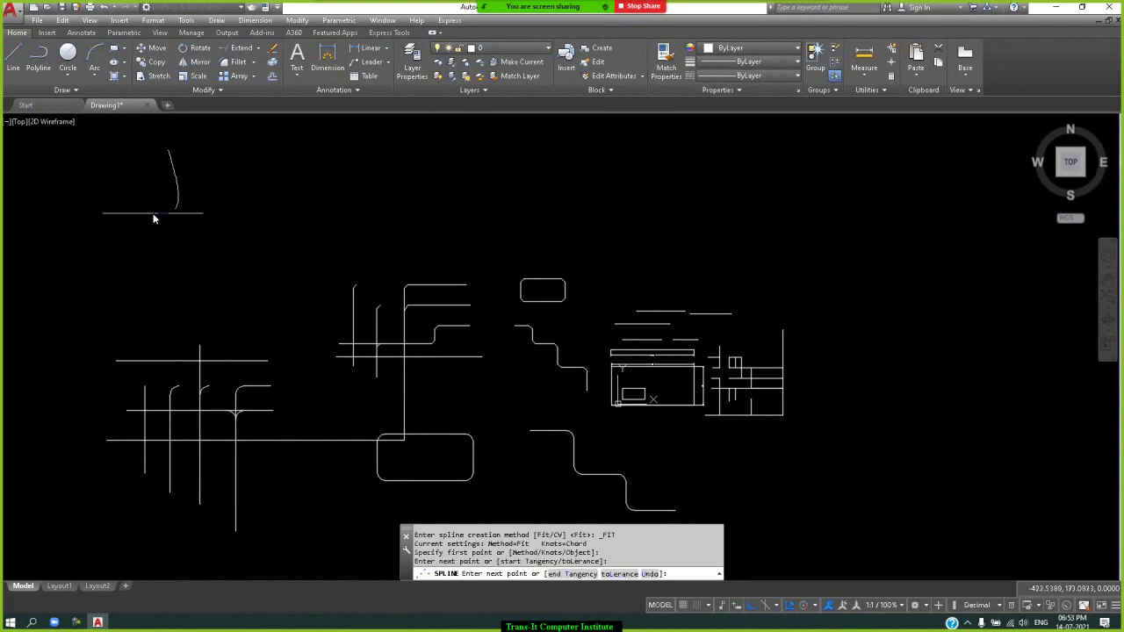
left_click(281, 227)
left_click(283, 159)
left_click(363, 150)
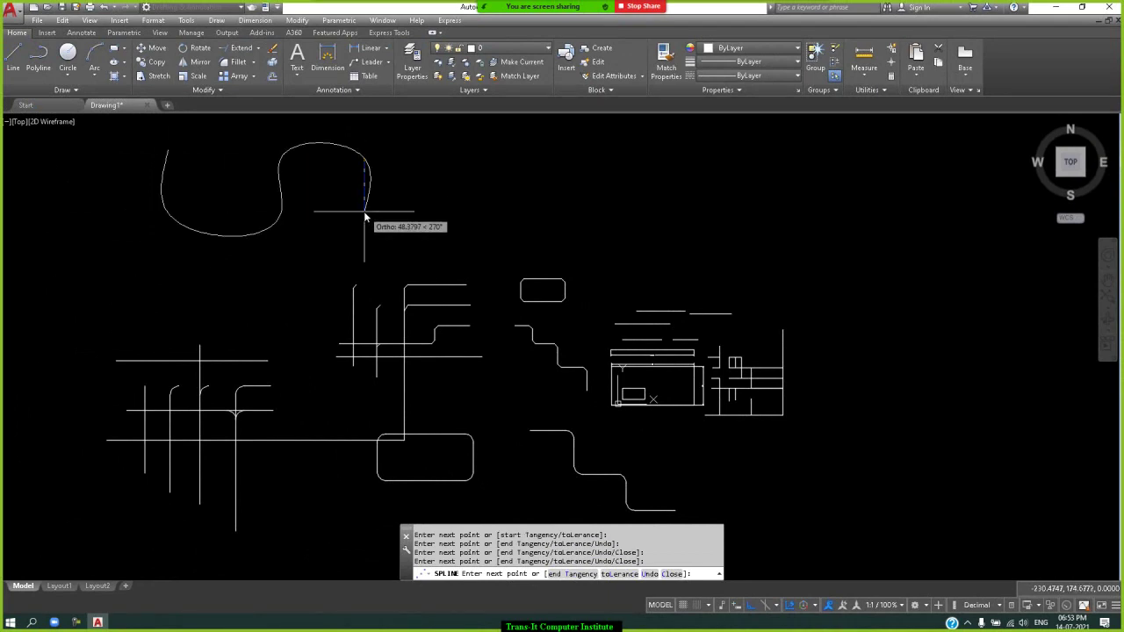
key("Return")
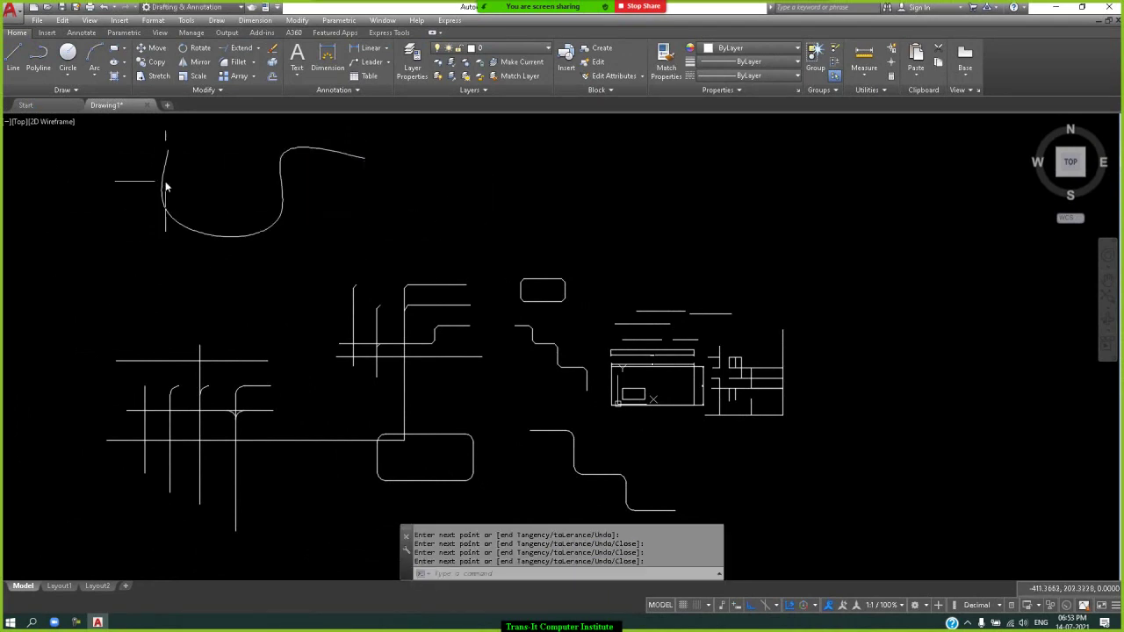
Draw a second, S-shaped fit spline with four points to the right of the first spline, leaving a gap between them.
left_click(70, 91)
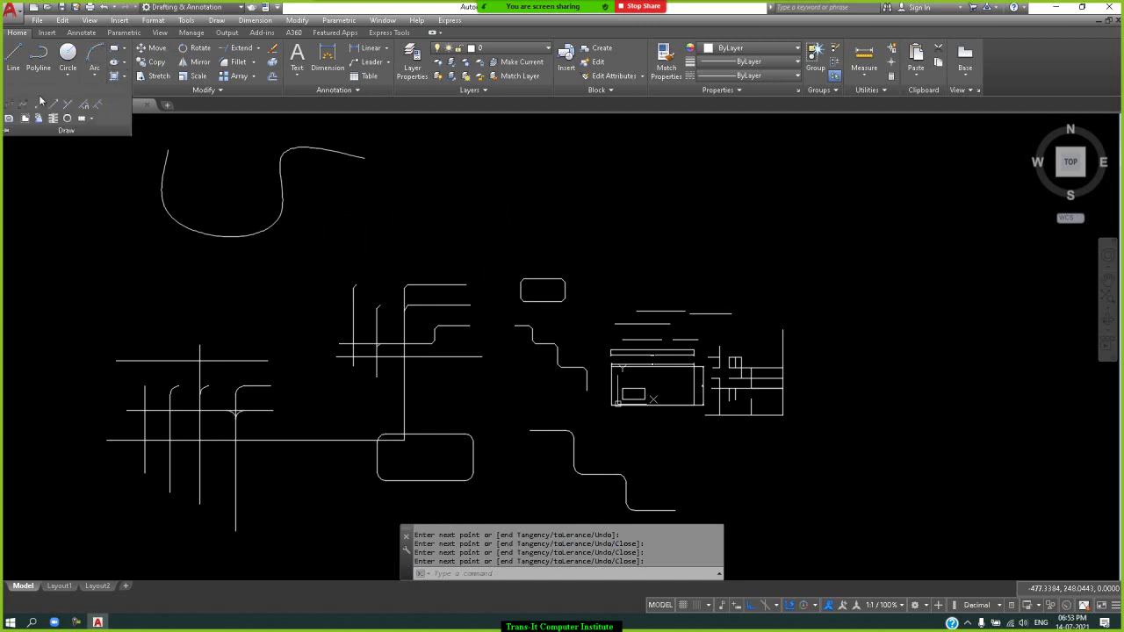
left_click(9, 106)
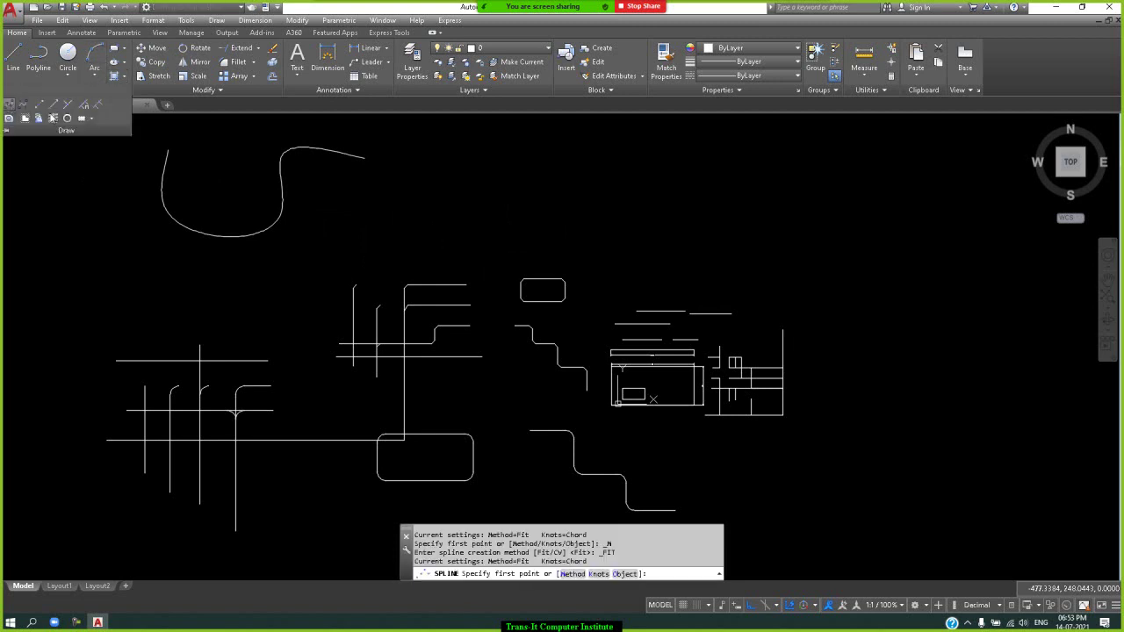
left_click(443, 225)
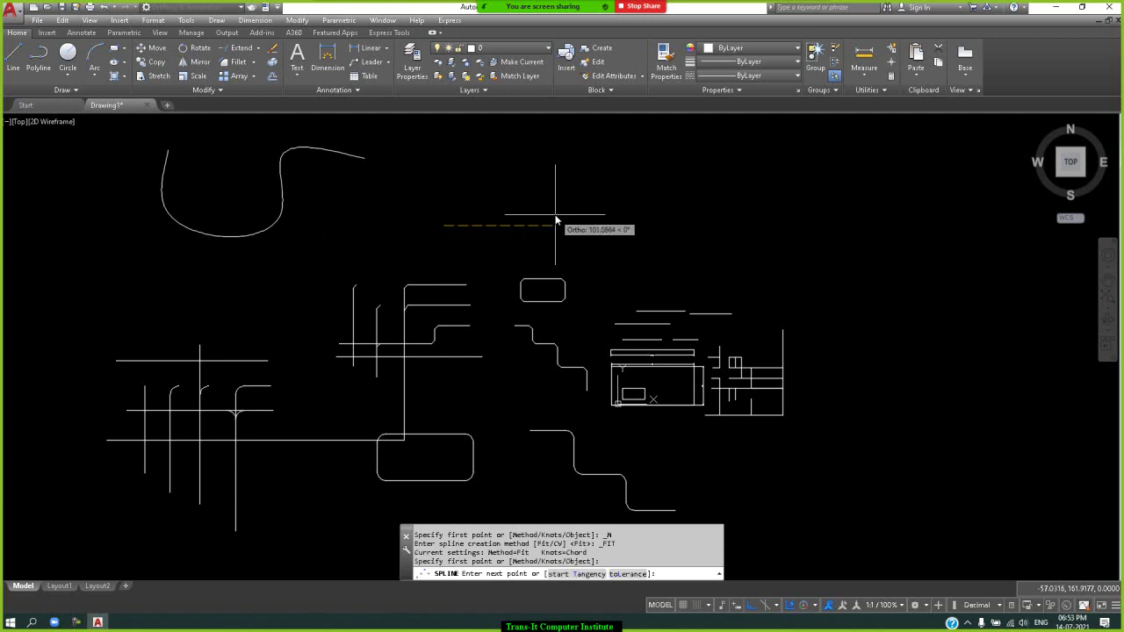
left_click(553, 160)
left_click(571, 154)
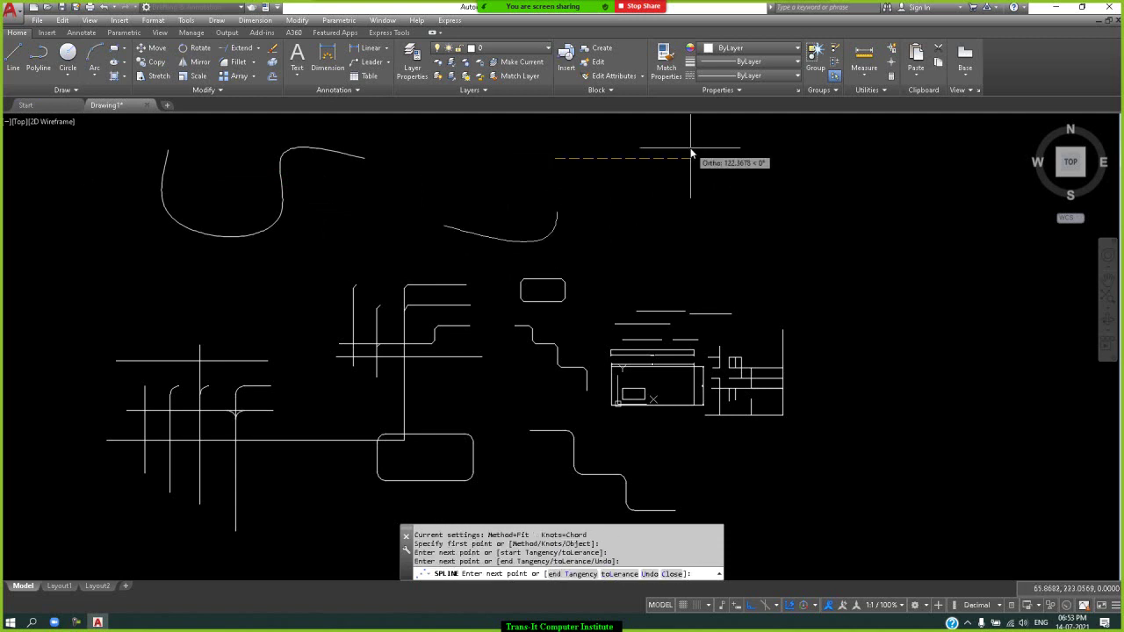
left_click(684, 156)
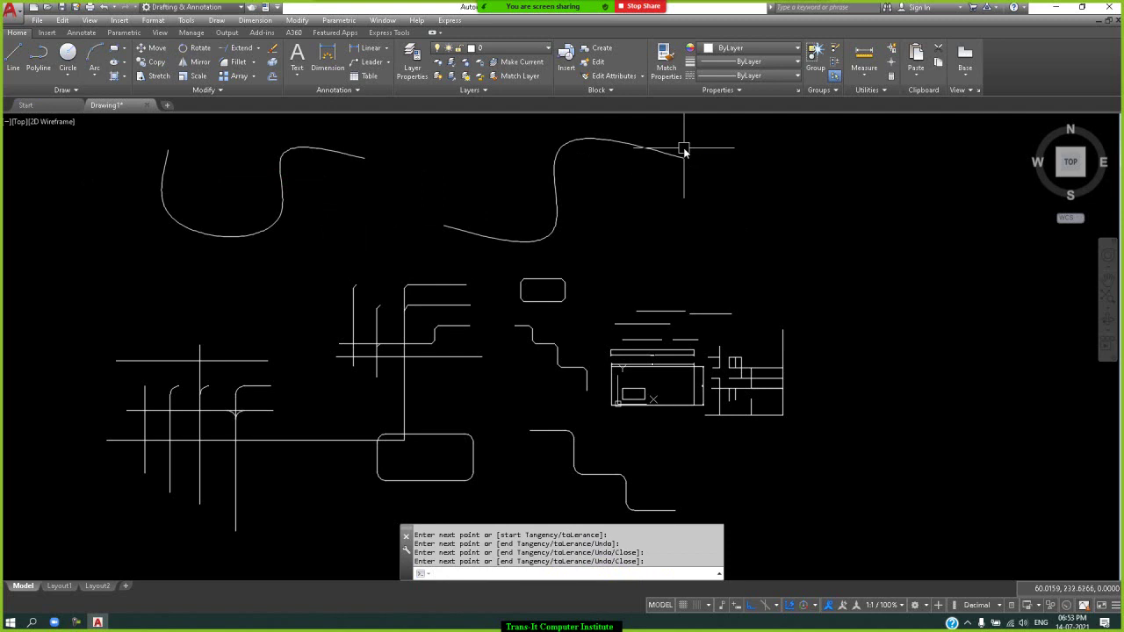
key("Return")
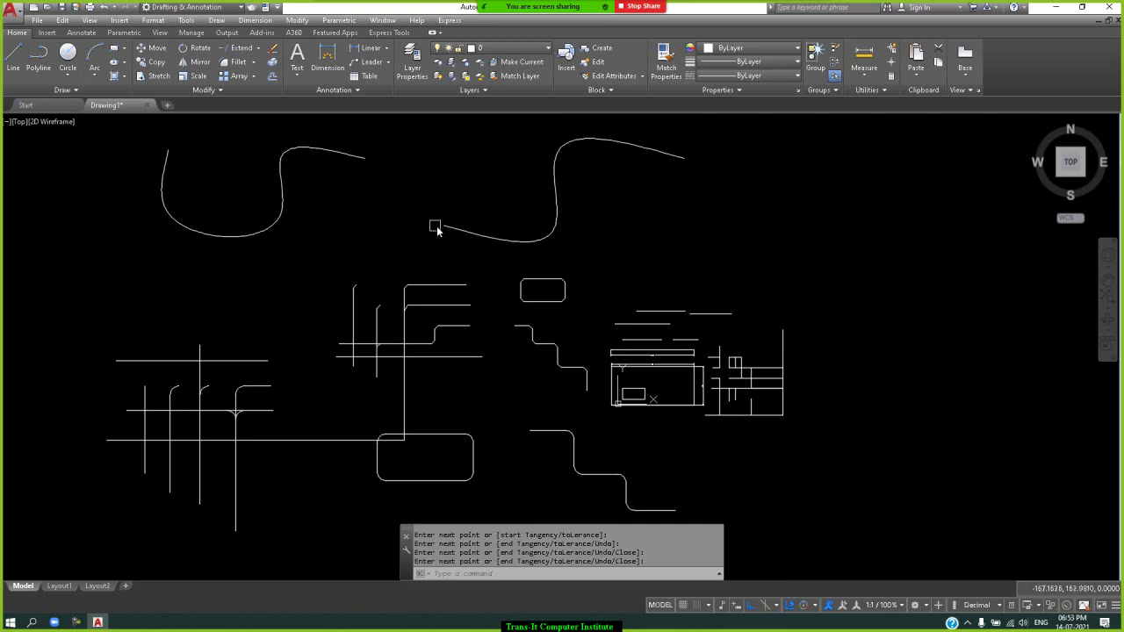
Connect the first spline's right end to the second spline's left end with Blend Curves.
left_click(254, 62)
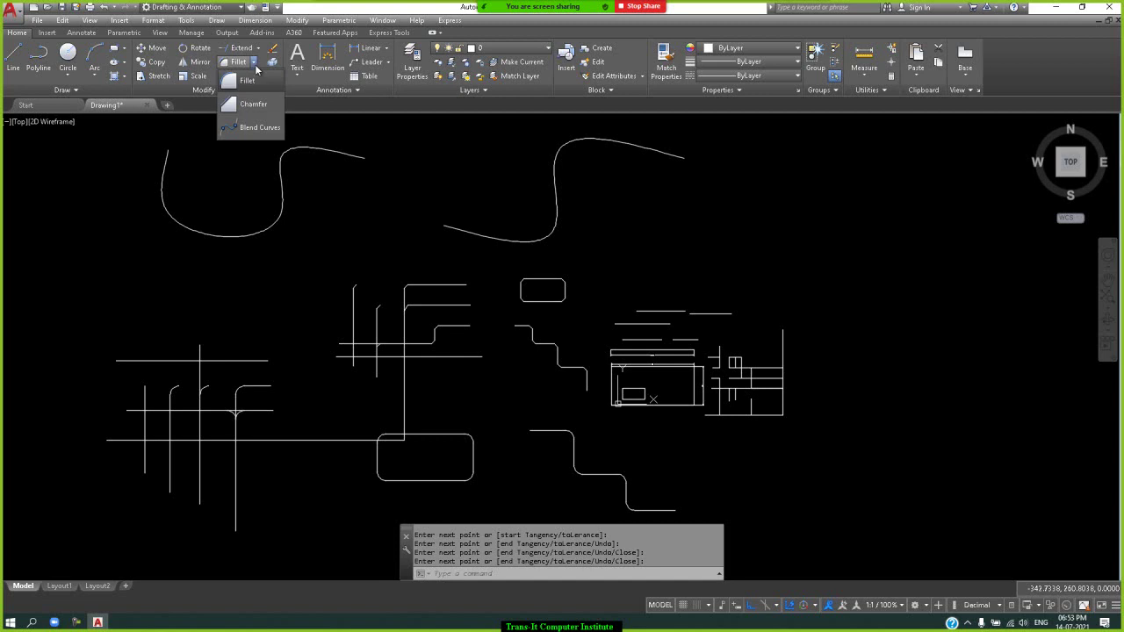
left_click(267, 127)
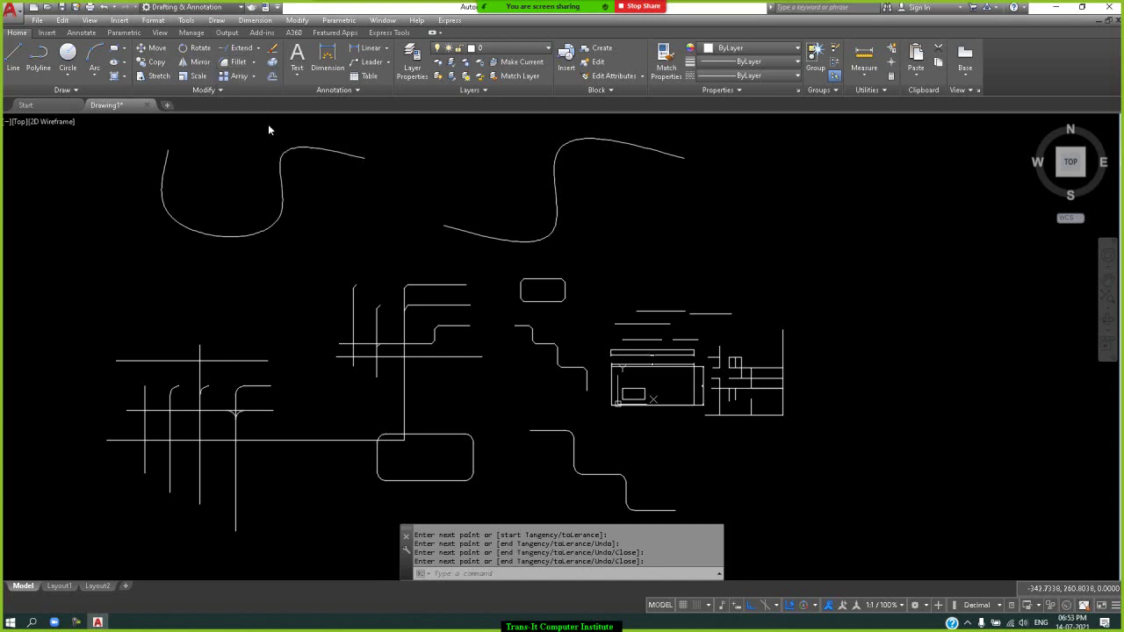
left_click(341, 155)
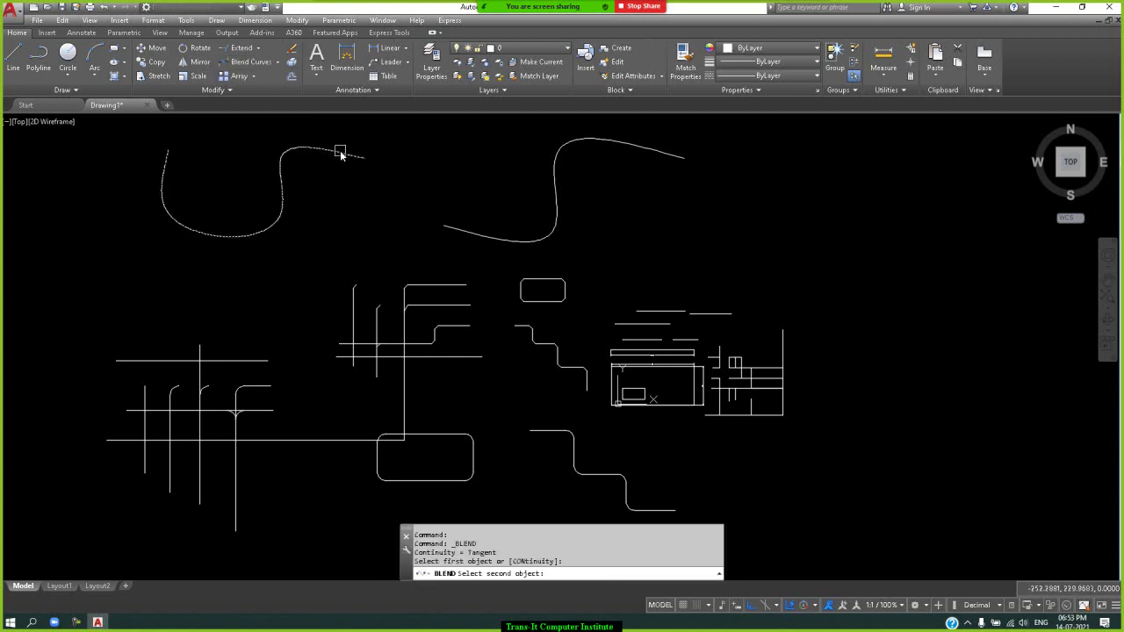
left_click(470, 237)
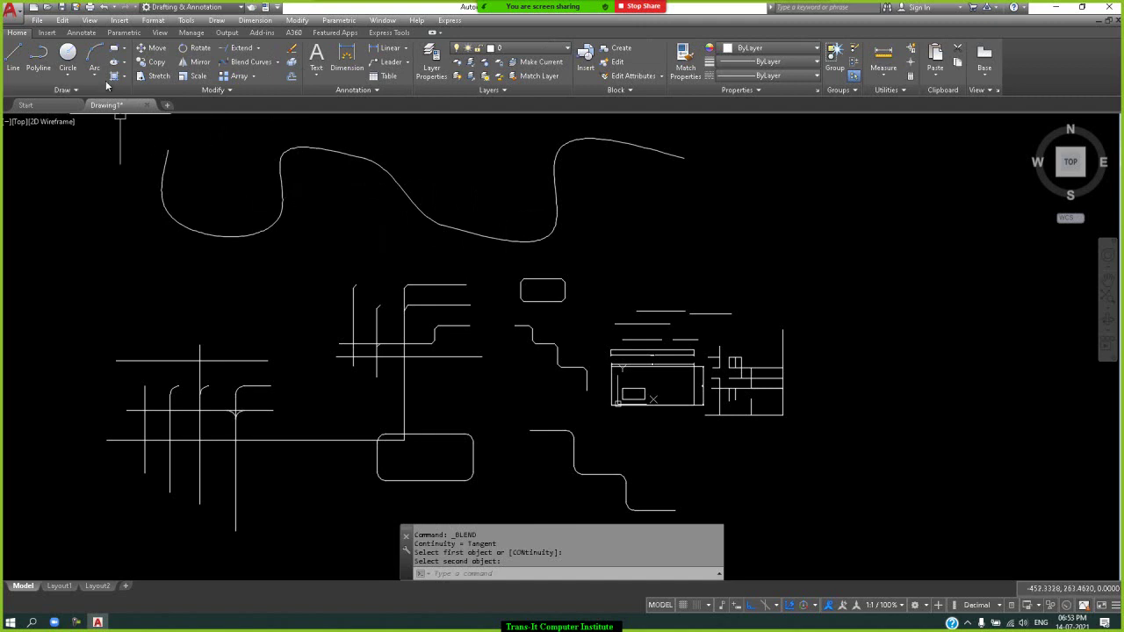
Draw a descending stair-shaped polyline with four horizontal runs and three vertical drops, right of the second spline.
left_click(37, 58)
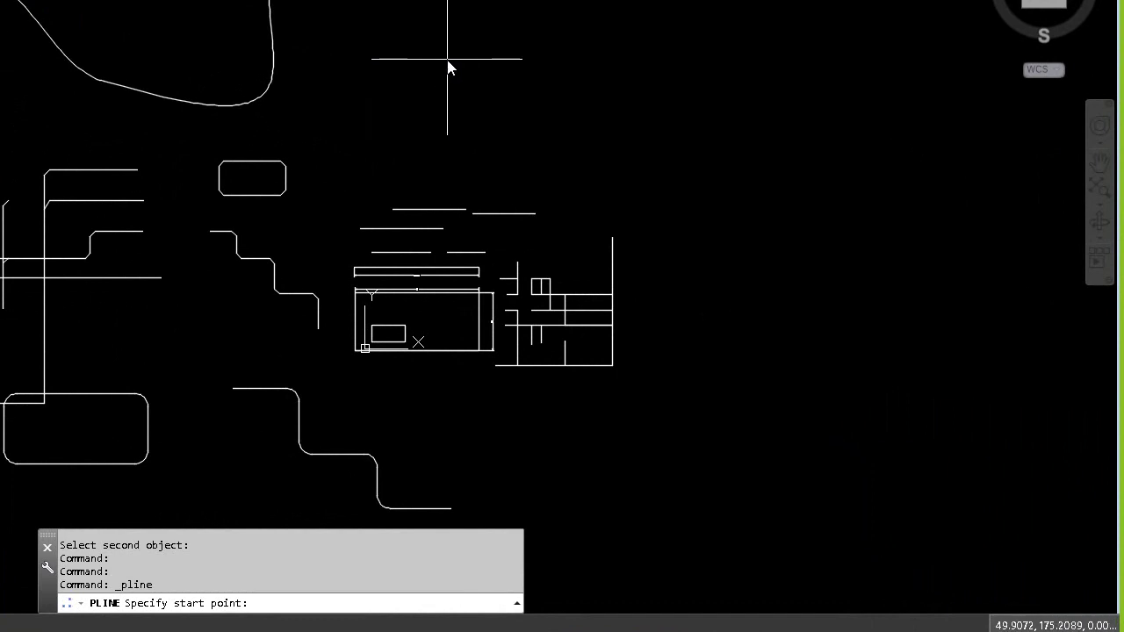
left_click(446, 58)
left_click(536, 58)
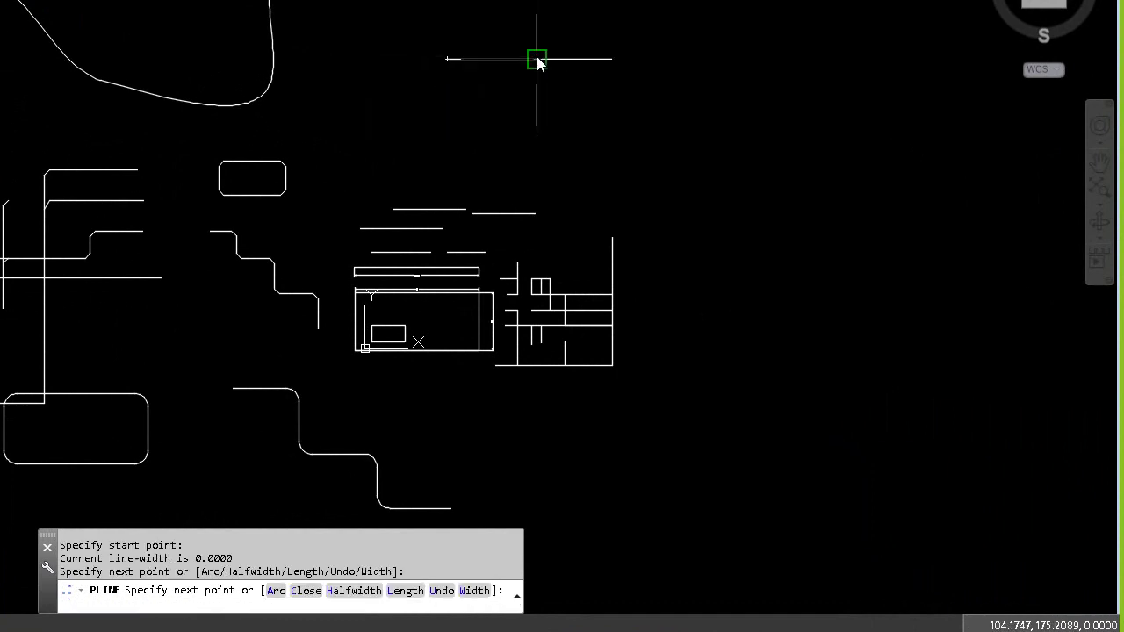
left_click(536, 130)
left_click(653, 130)
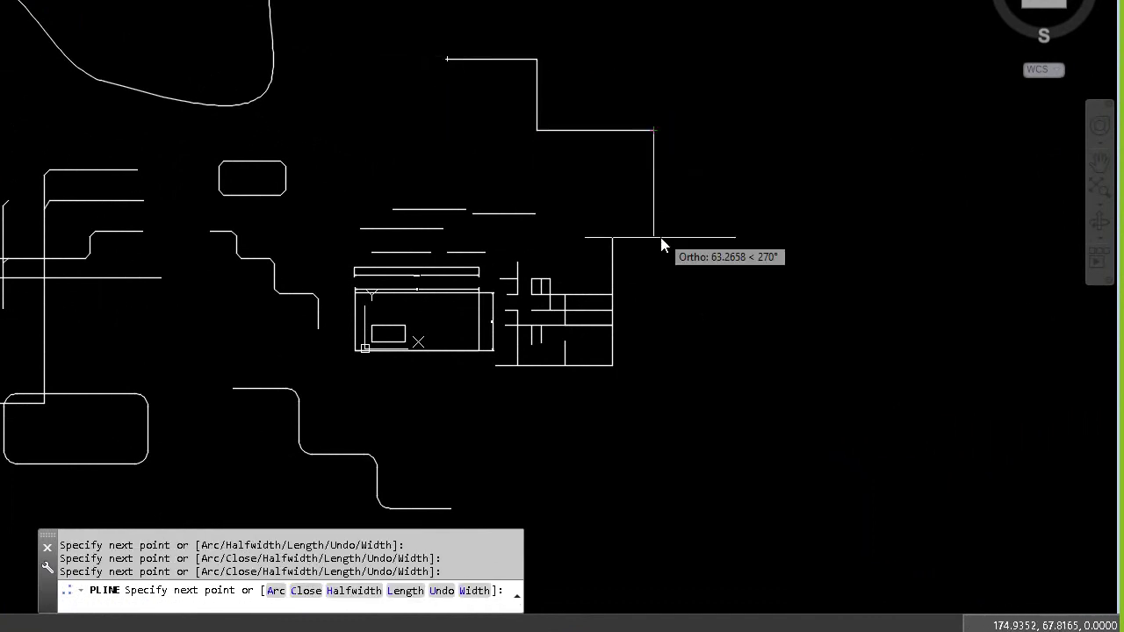
left_click(653, 234)
left_click(789, 235)
left_click(797, 360)
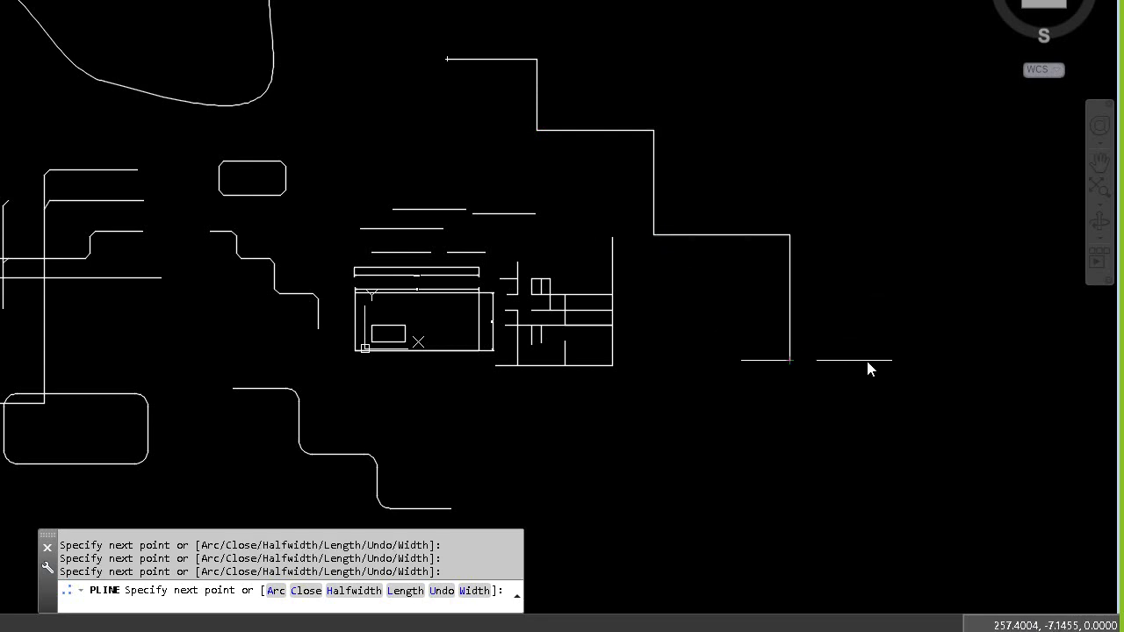
left_click(935, 360)
key("Return")
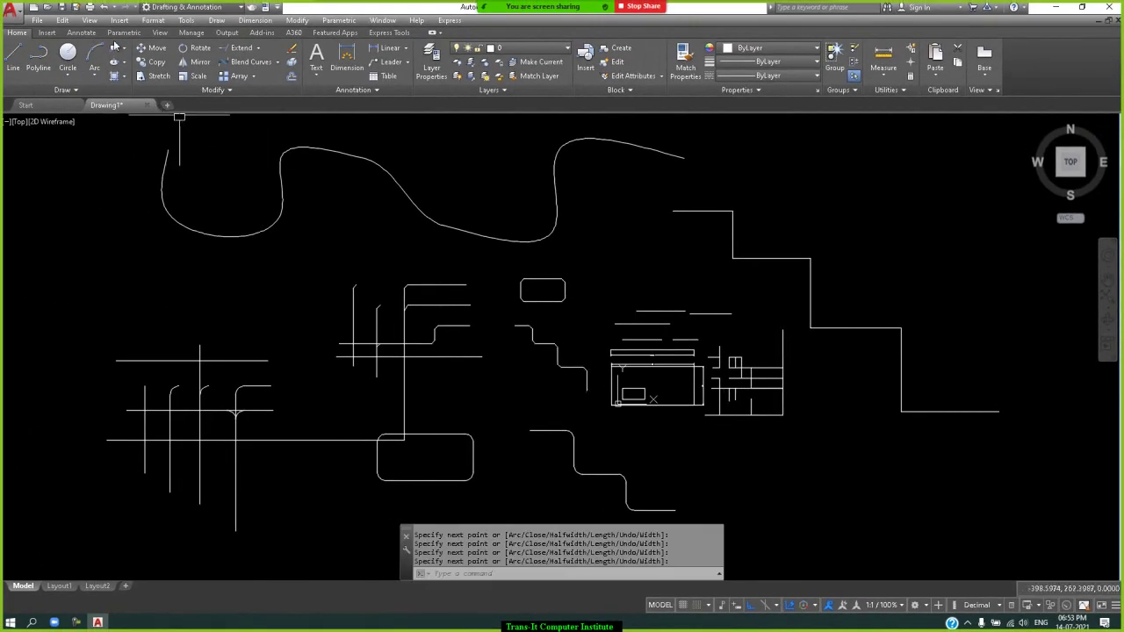
Draw a wide rectangle below the lower end of the new stair-shaped polyline.
left_click(114, 50)
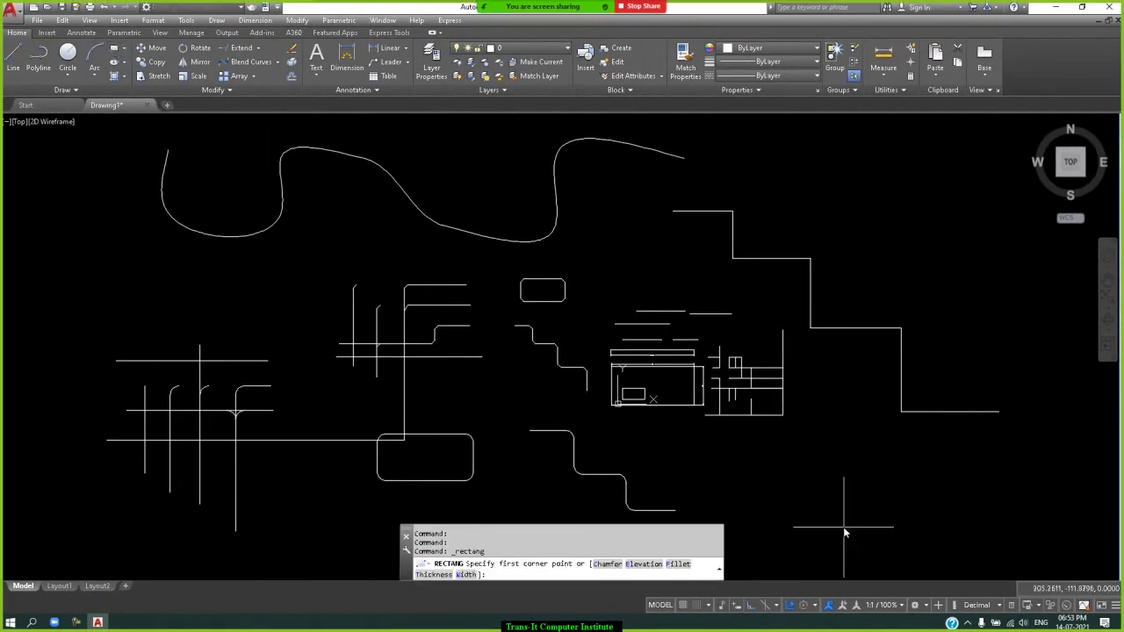
left_click(844, 493)
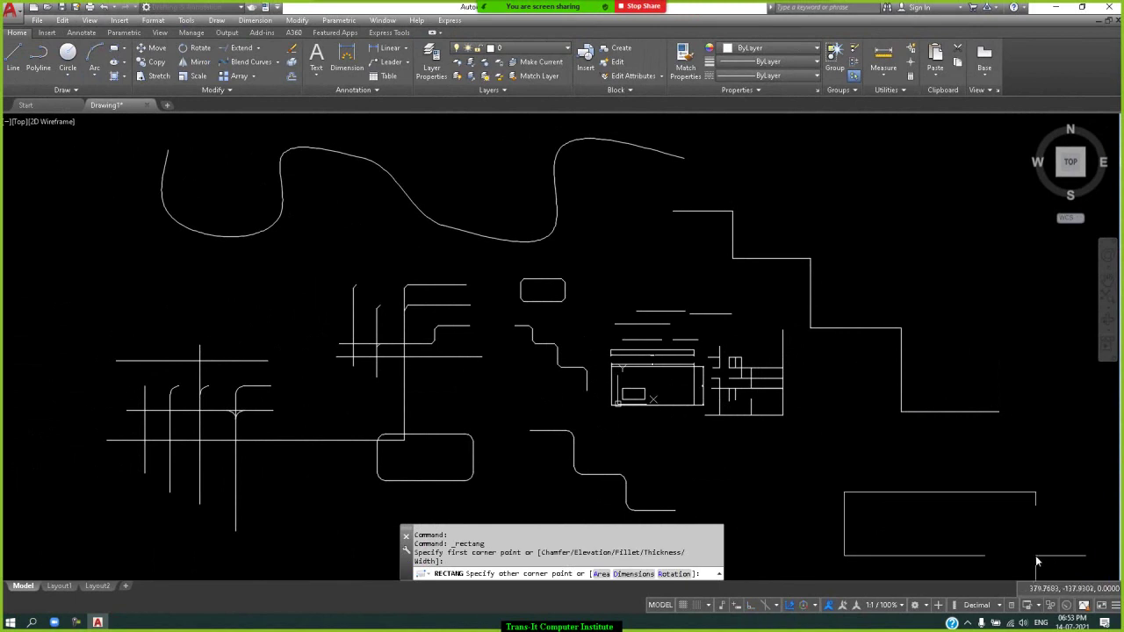
left_click(1024, 554)
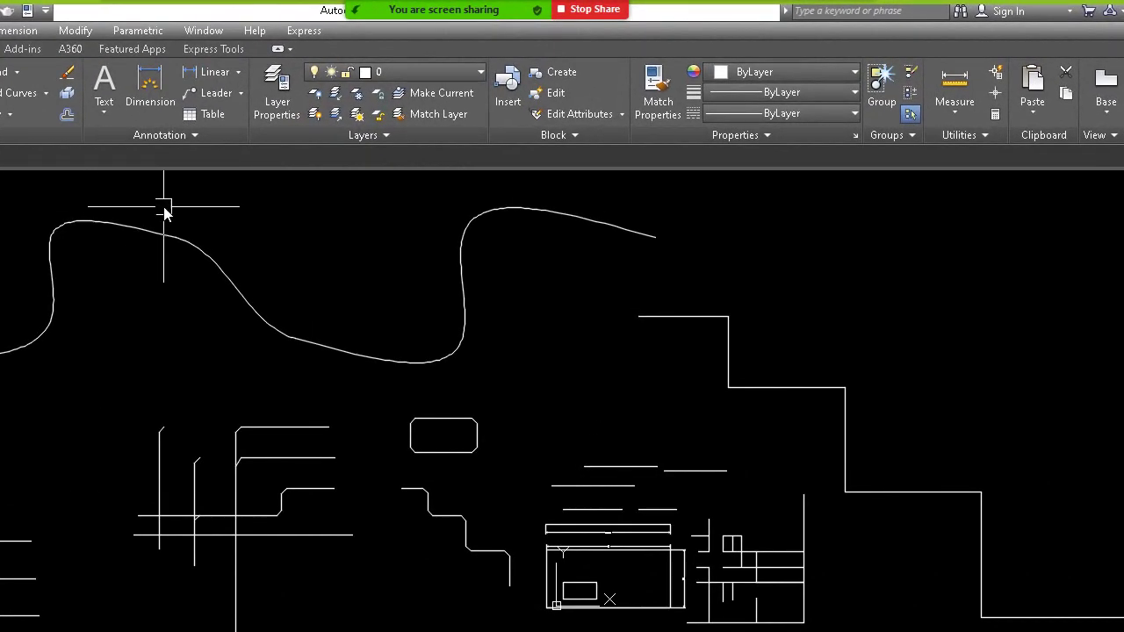
Explode the new stair-shaped polyline and select single segments to check that they are separate.
left_click(115, 194)
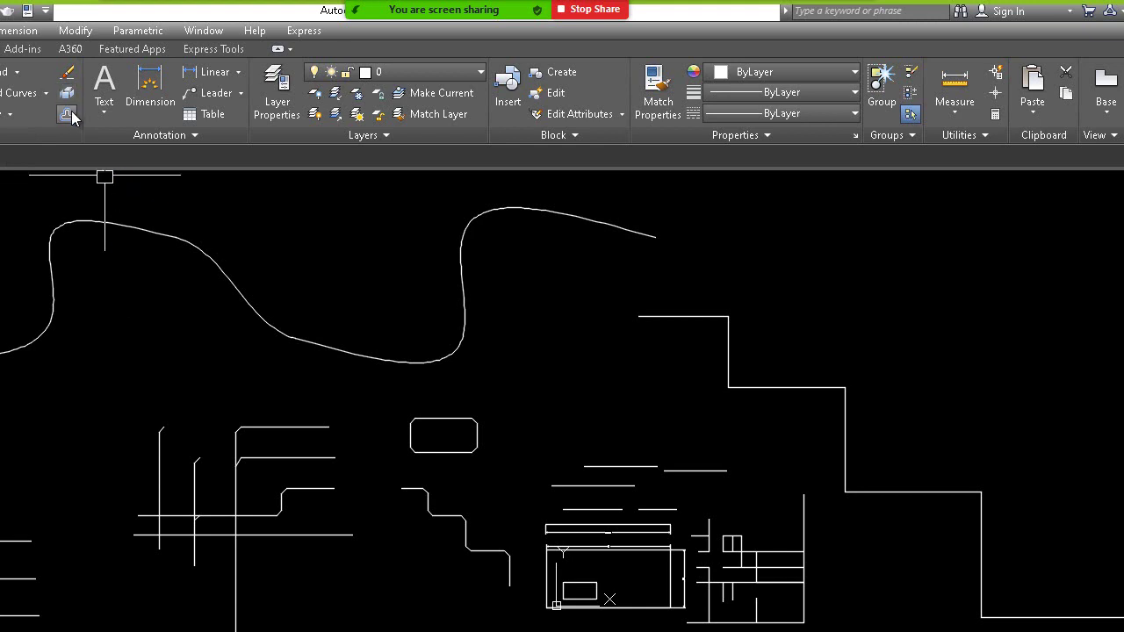
left_click(70, 94)
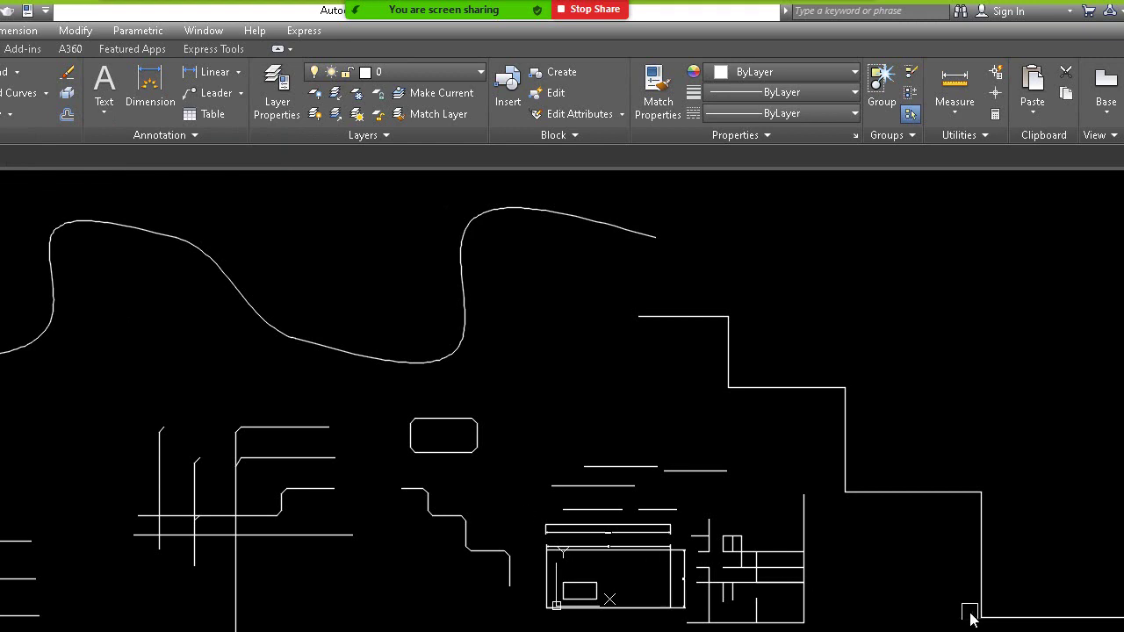
left_click(981, 578)
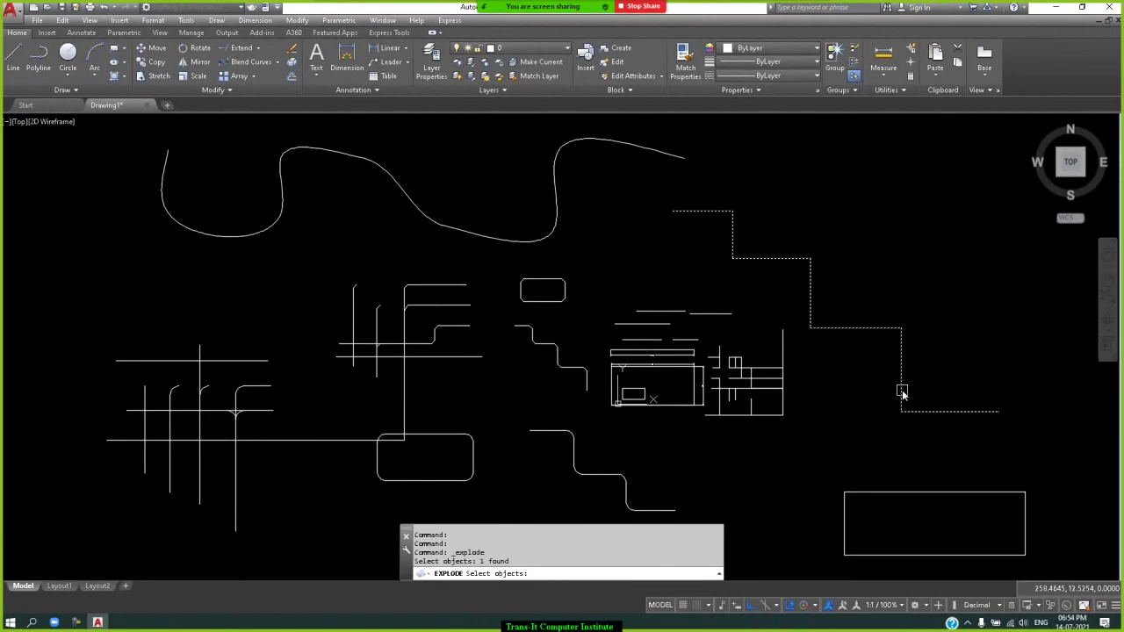
key("Return")
left_click(901, 369)
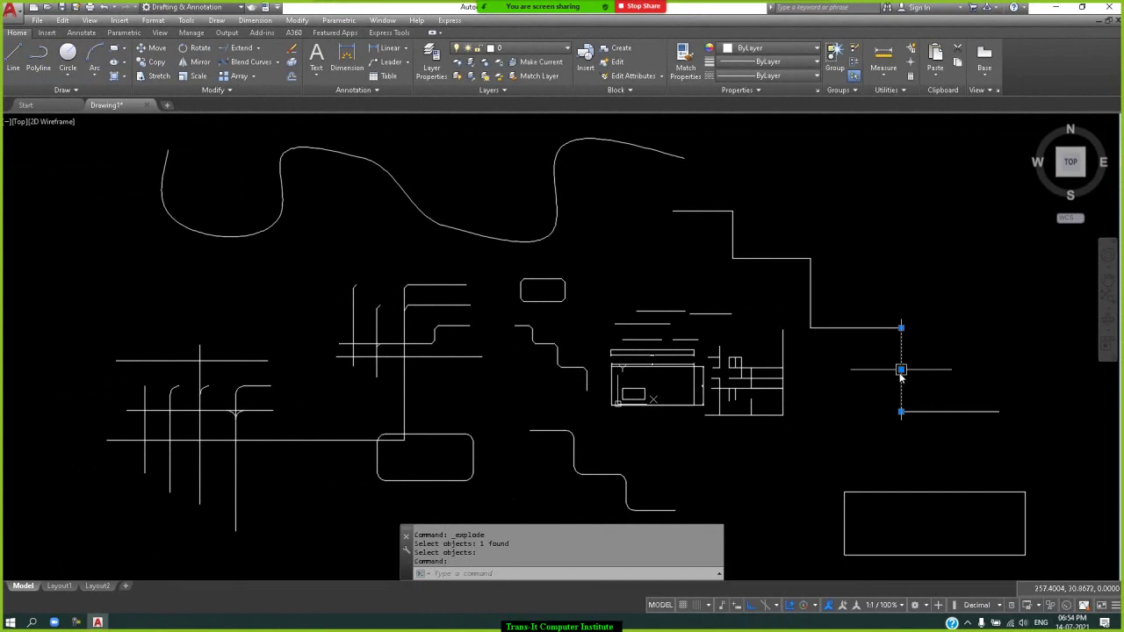
left_click(810, 296)
key("Escape")
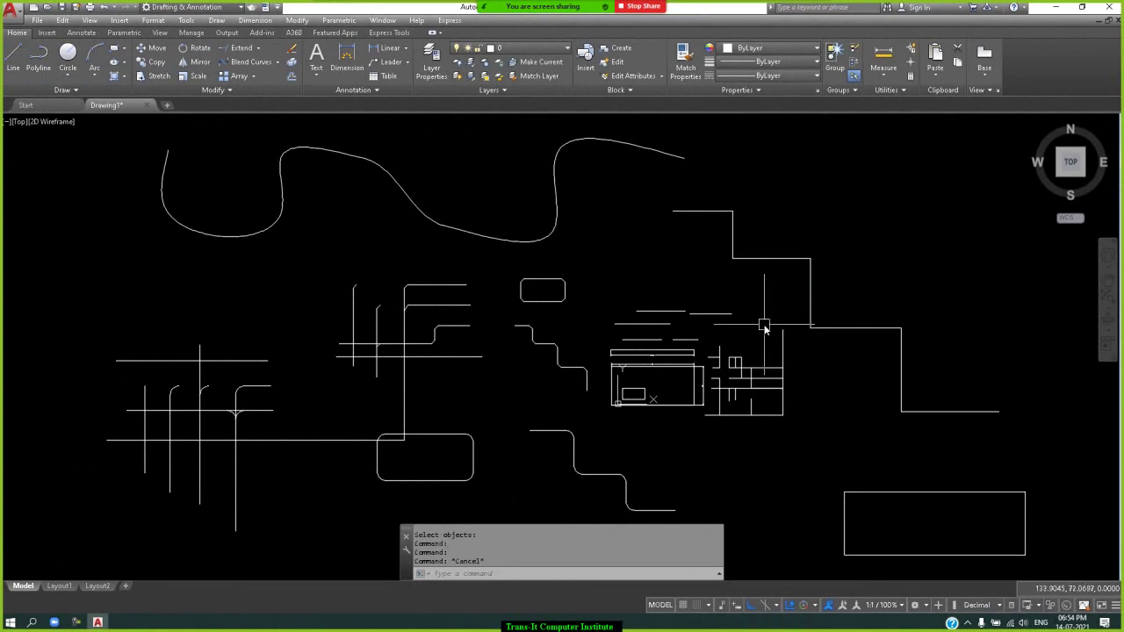
Explode the new rectangle below the stair and delete its top edge.
left_click(921, 494)
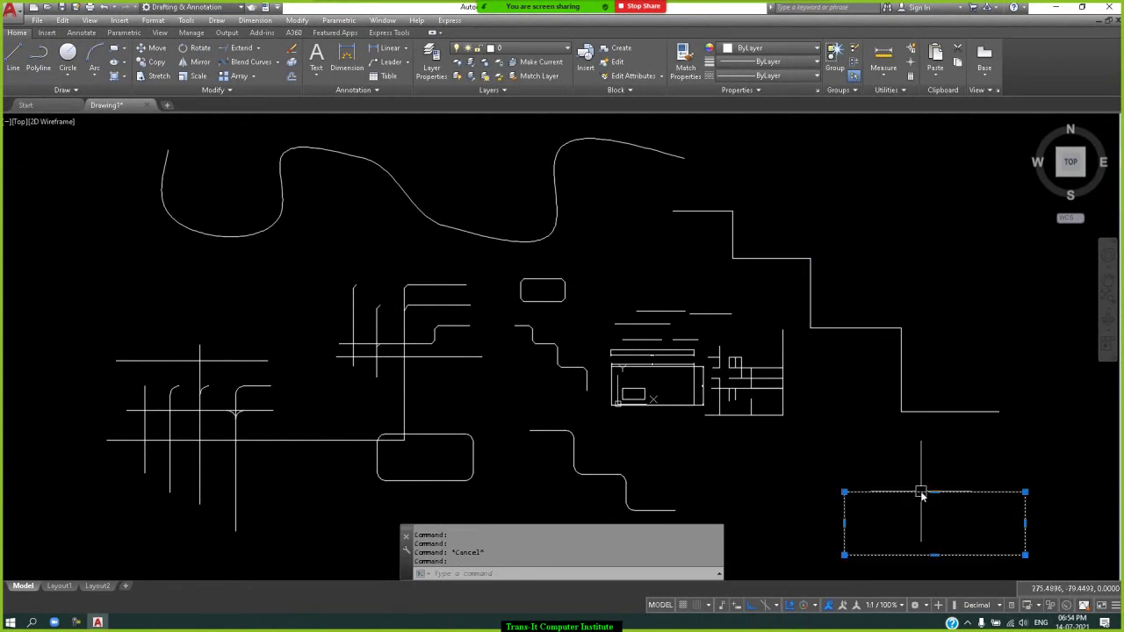
key("Escape")
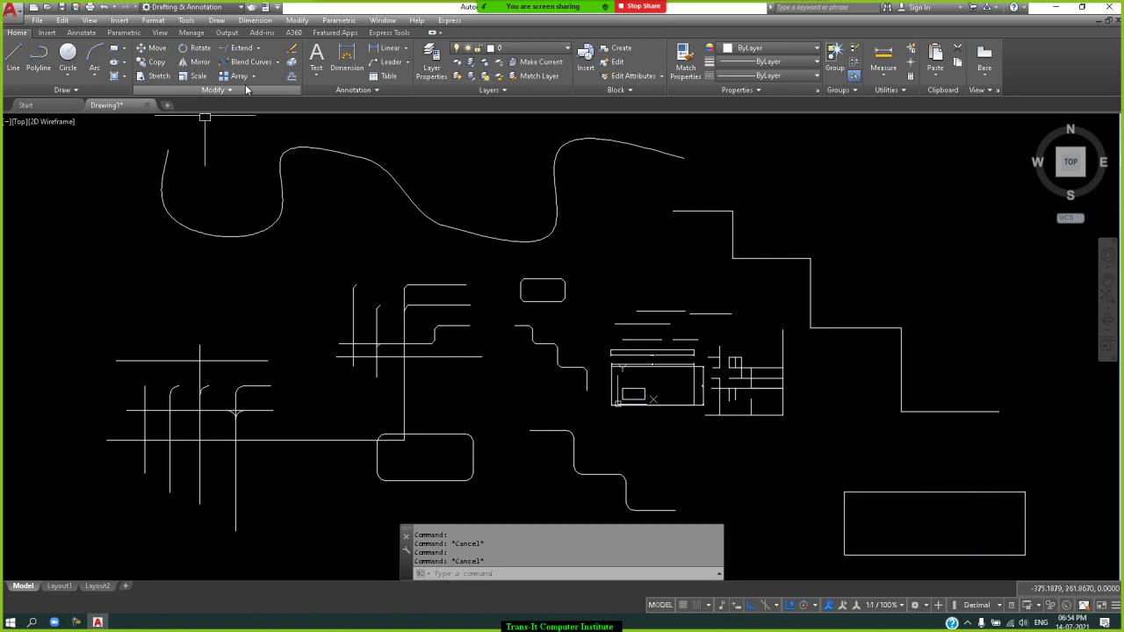
left_click(295, 65)
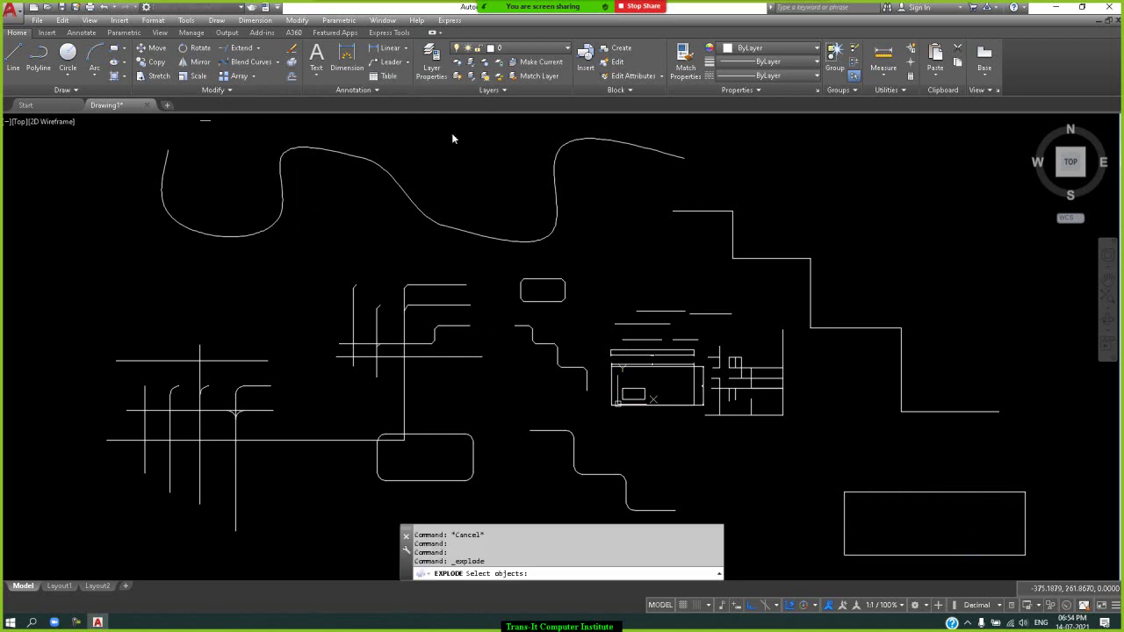
left_click(907, 492)
key("Return")
left_click(912, 493)
key("Delete")
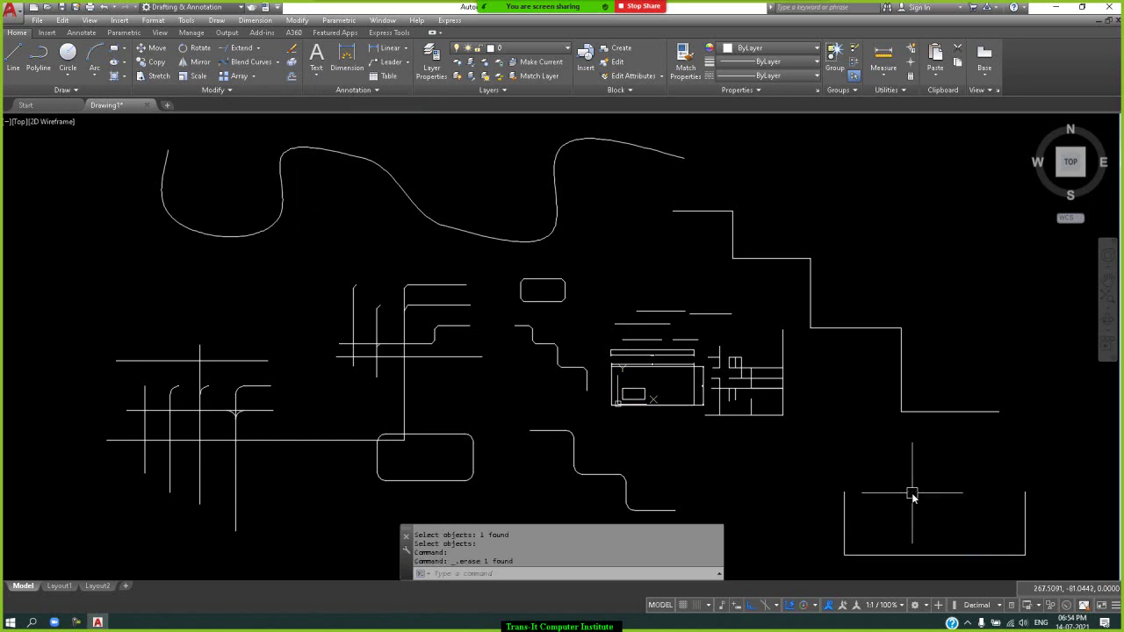